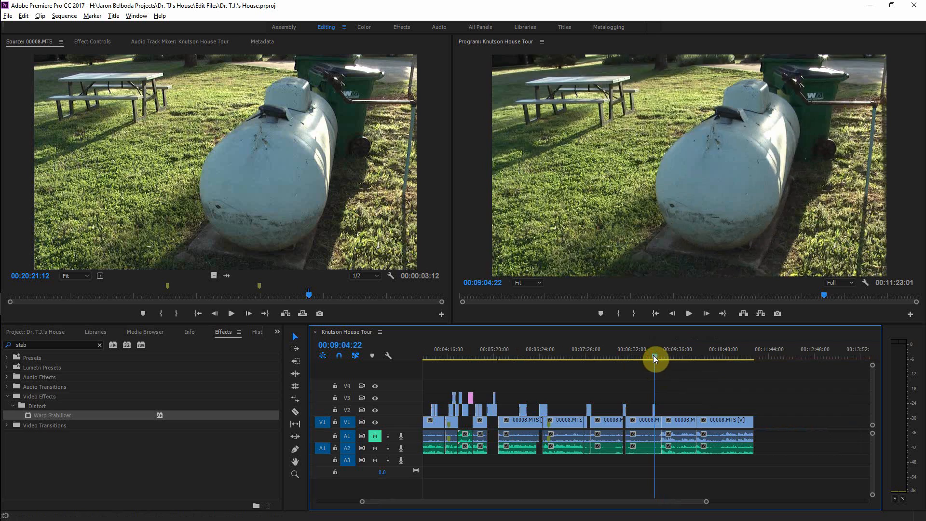
Step: Zoom into the timeline around the 9:04 mark and play back that section to review it
drag(652, 355, 650, 355)
key(equal)
key(equal)
key(equal)
key(equal)
key(equal)
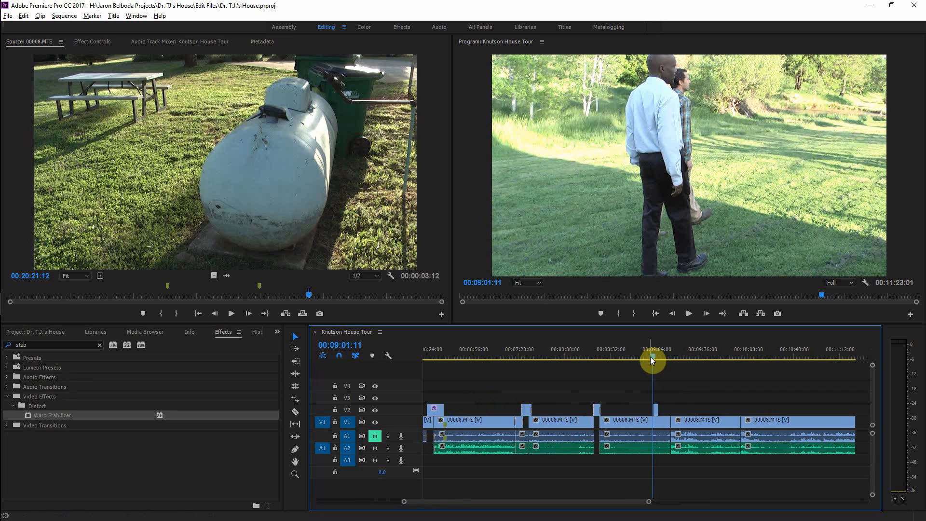
key(space)
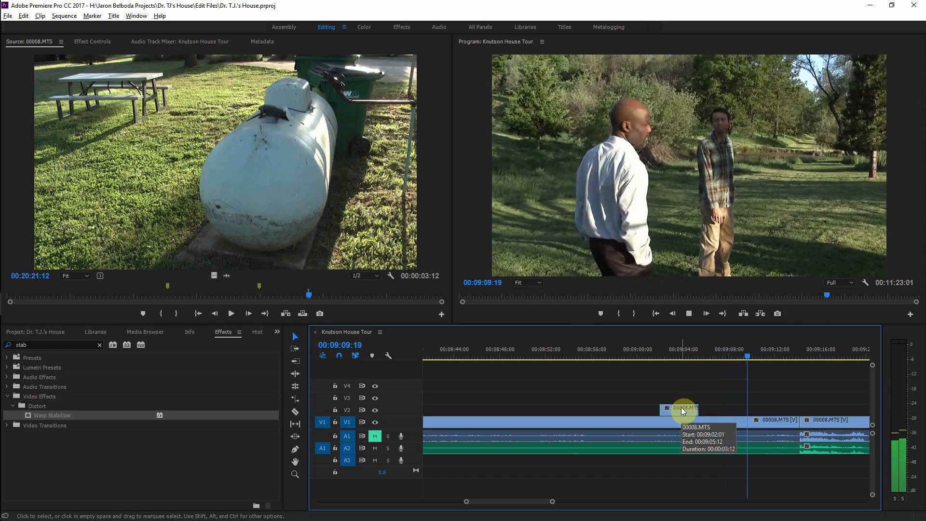
key(space)
Step: Set the speed of the 00008.MTS clip on track V2 to 50%
drag(753, 355, 661, 363)
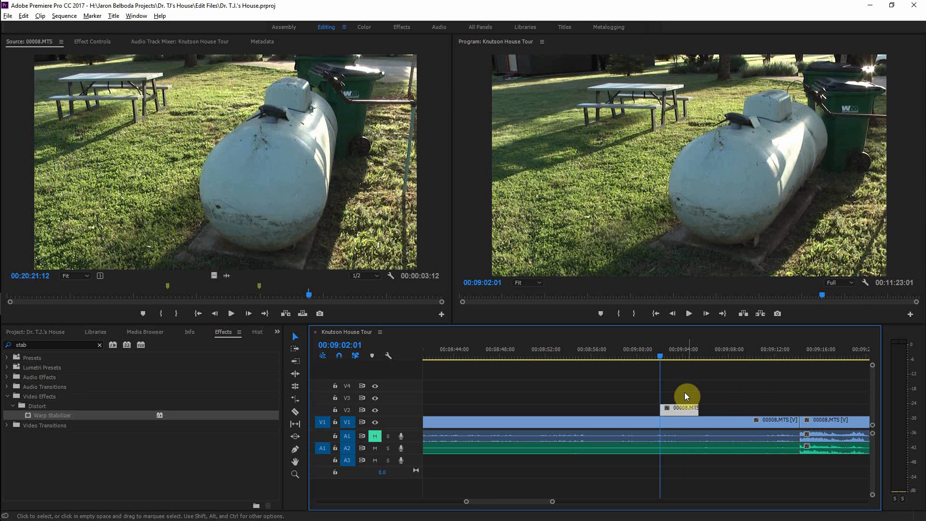
right_click(679, 411)
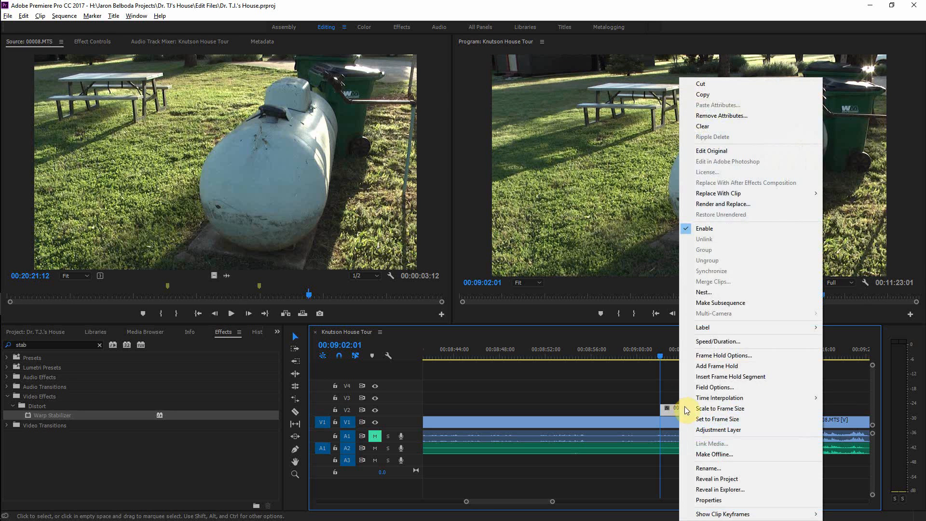
click(735, 342)
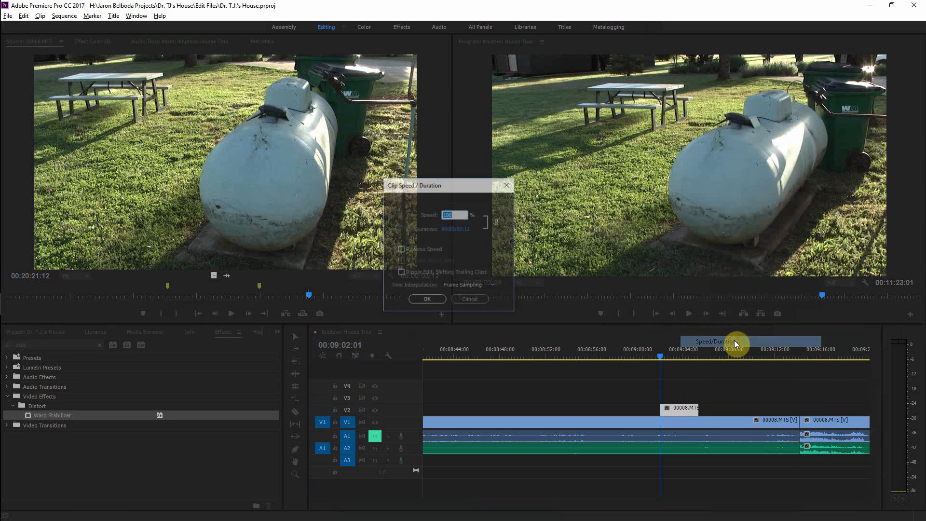
text(50)
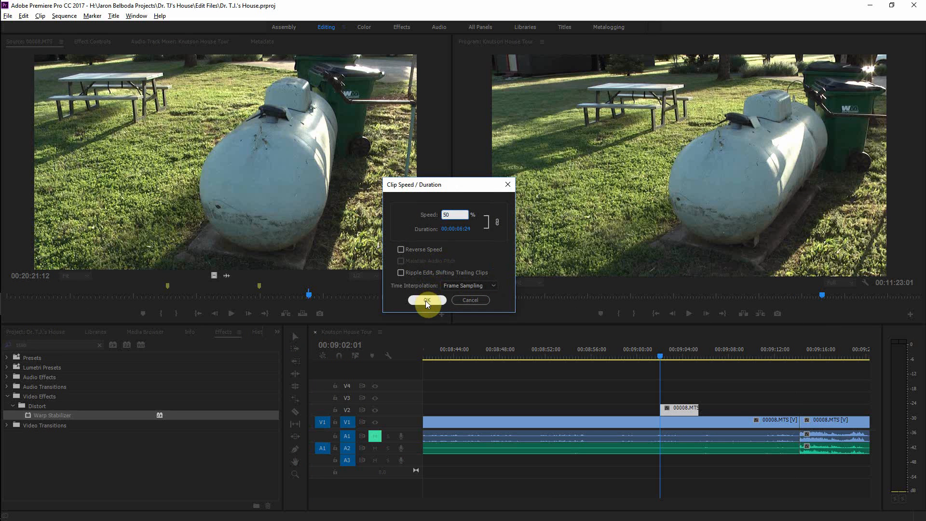
click(426, 300)
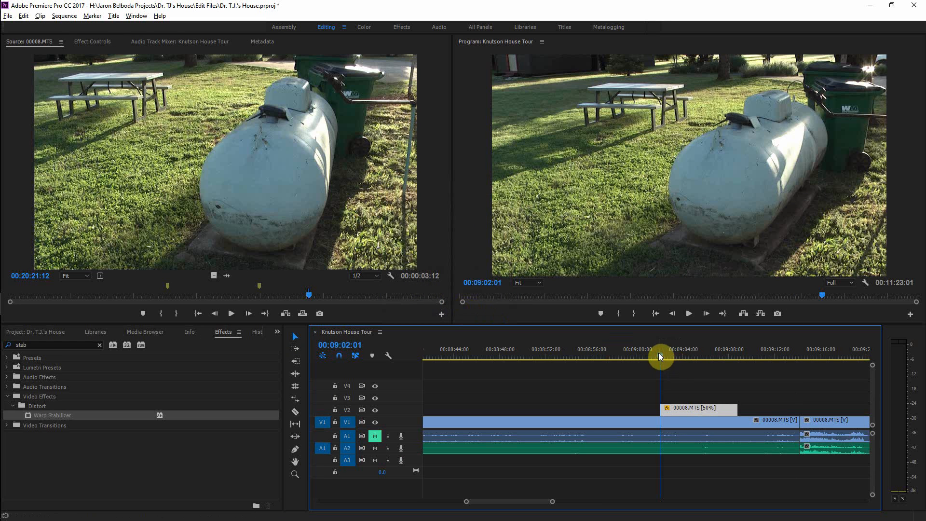
Step: Apply the default Film Dissolve transition to both ends of the slowed V2 clip and play it back
click(658, 356)
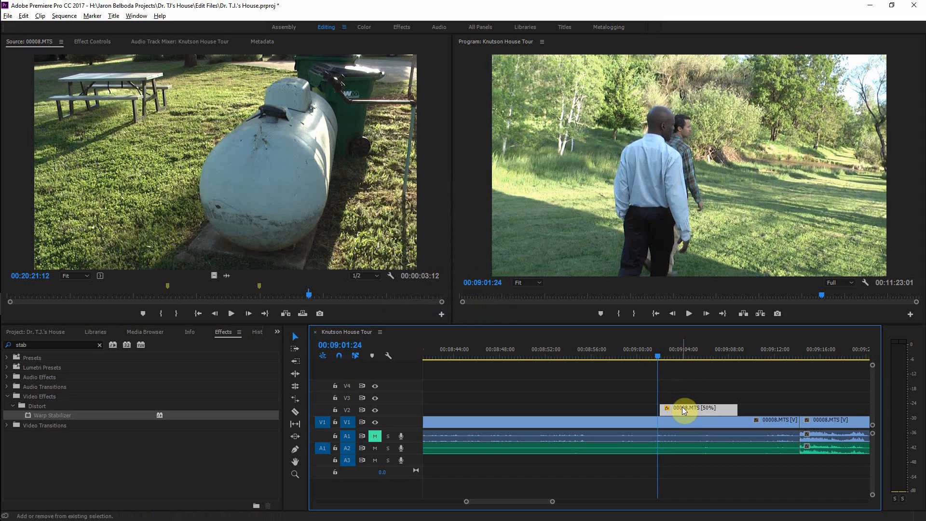
key(ctrl+d)
key(space)
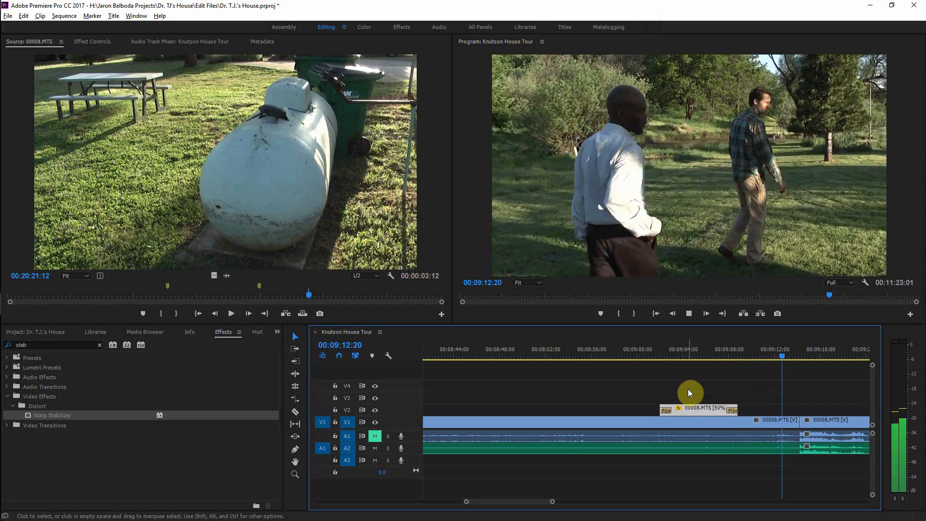
key(space)
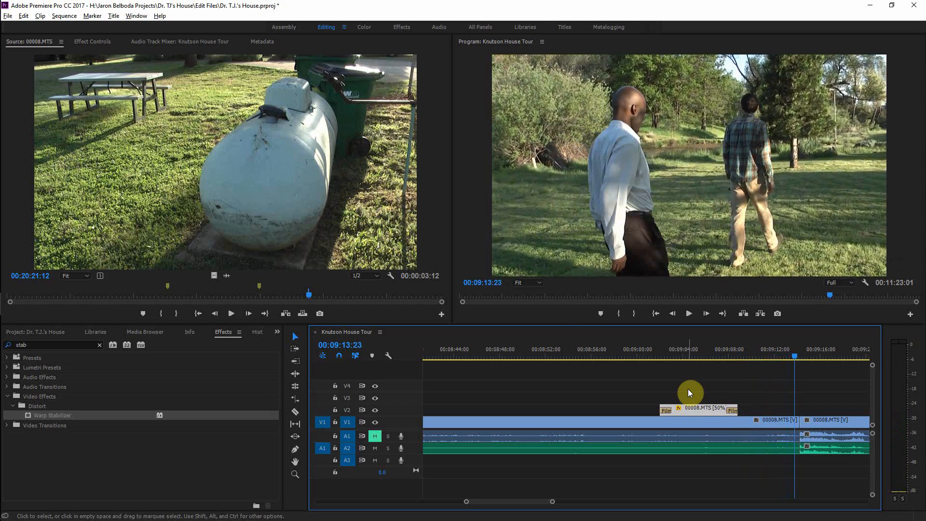
key(space)
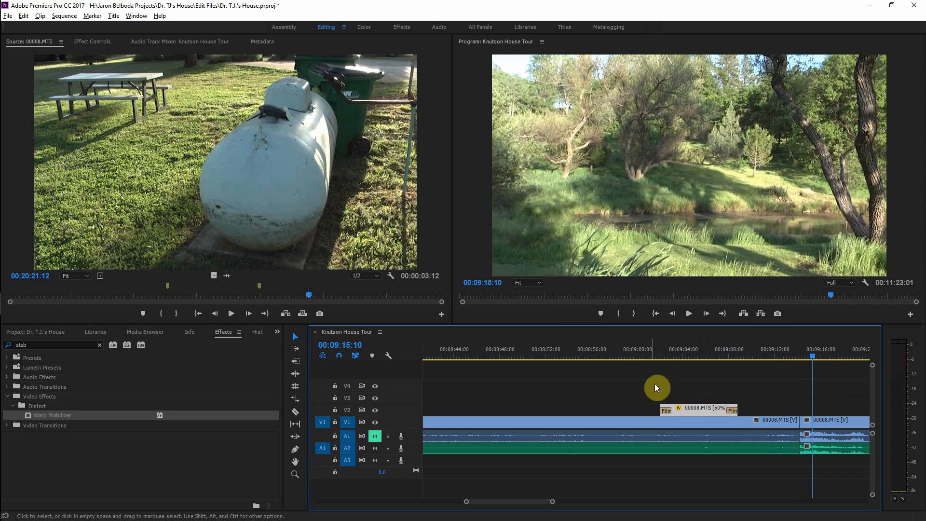
Step: Apply the default video and audio transitions to the selected cut on V1 and its audio tracks
key(equal)
drag(647, 392, 624, 438)
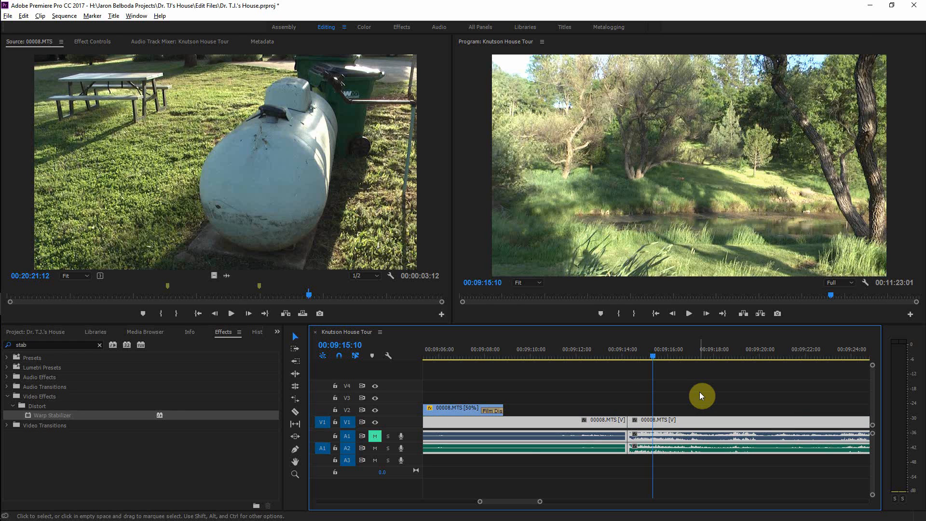
key(shift+d)
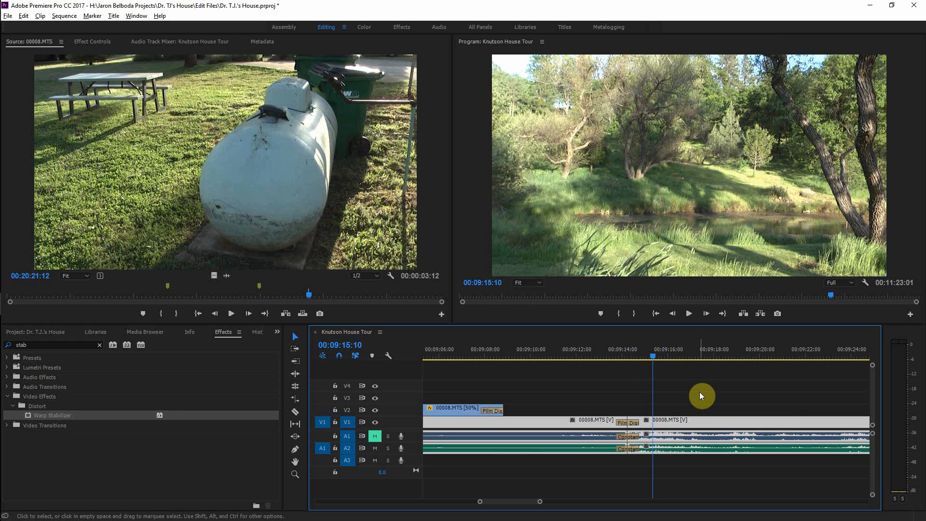
key(minus)
key(minus)
key(minus)
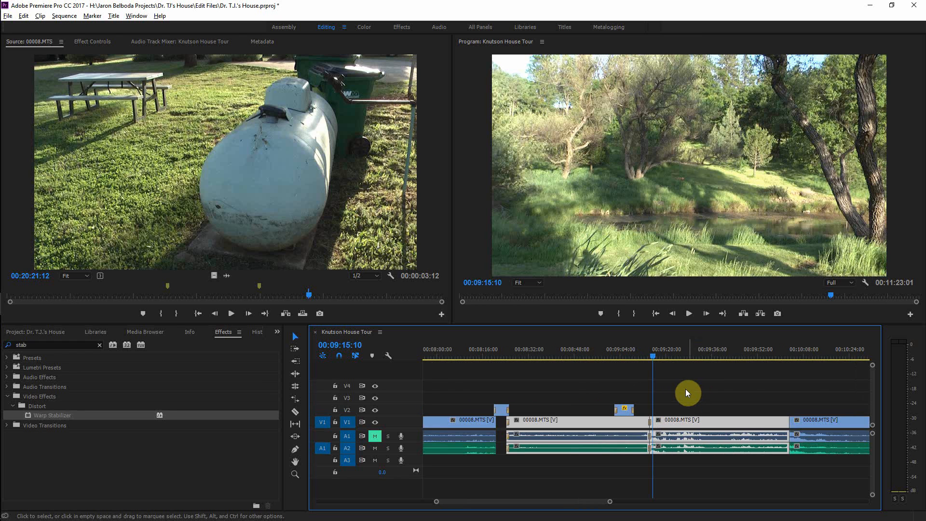
Step: Zoom in on the cut near 8:24 and play back the transitions there to review them
drag(656, 360, 505, 382)
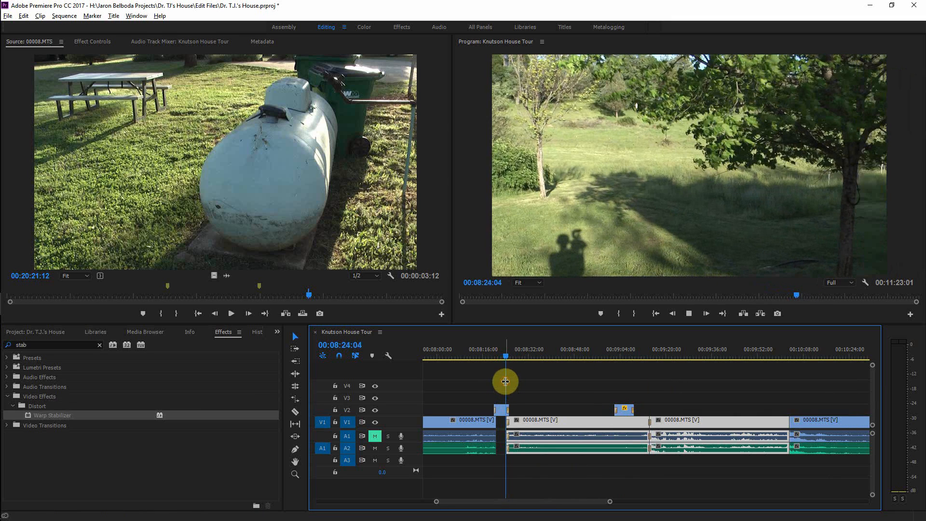
key(space)
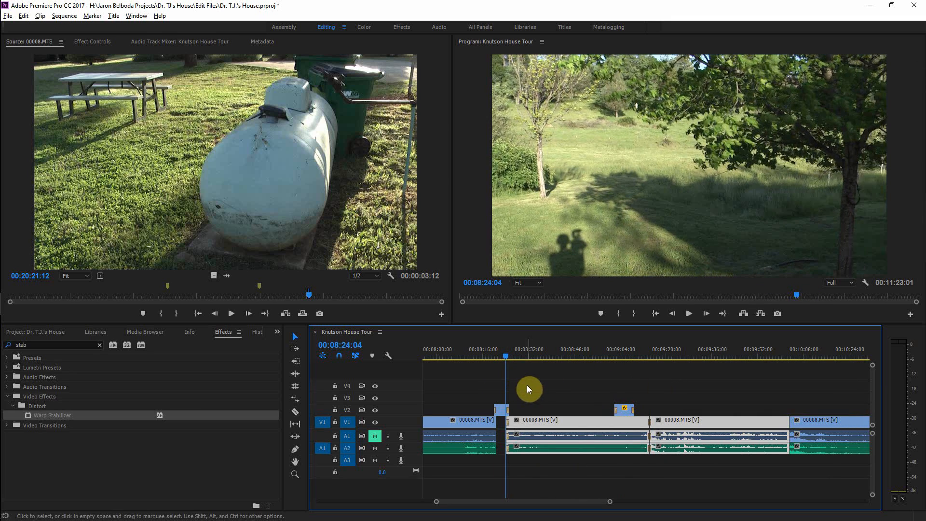
key(=)
key(=)
key(=)
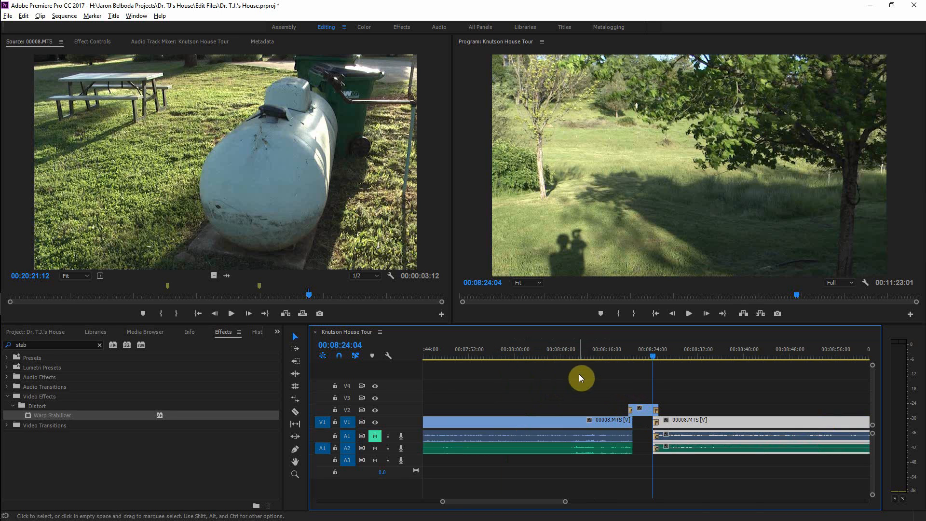
click(646, 356)
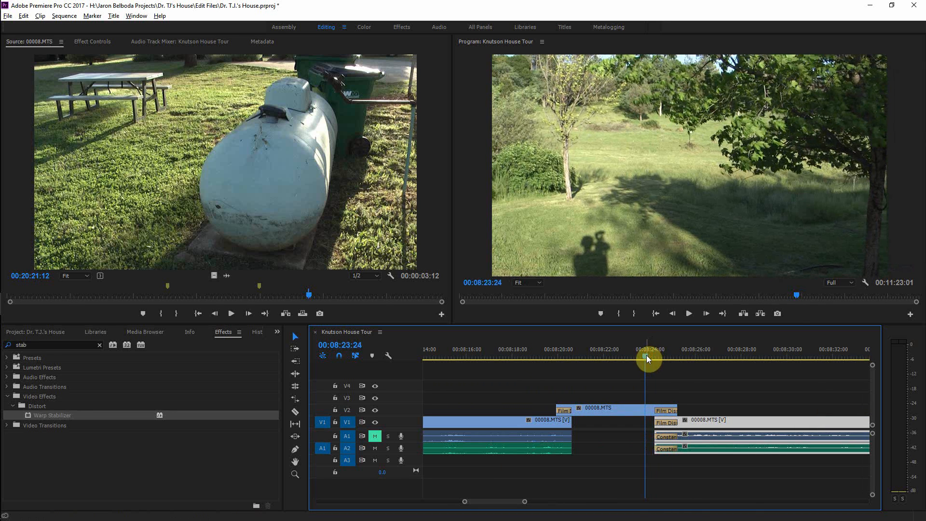
key(space)
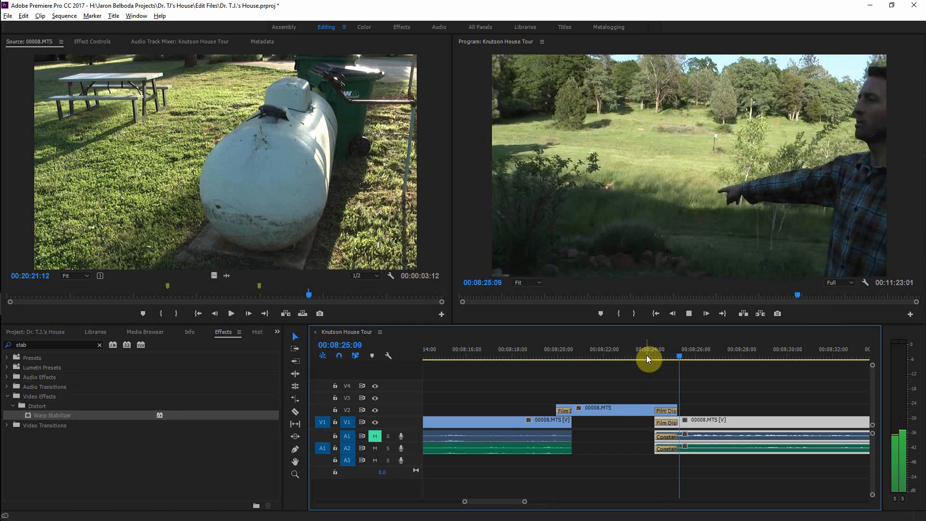
key(space)
Step: Delete the Film Dissolve at the start of the V1 clip near 8:24, play the cut back, and save the project
click(667, 422)
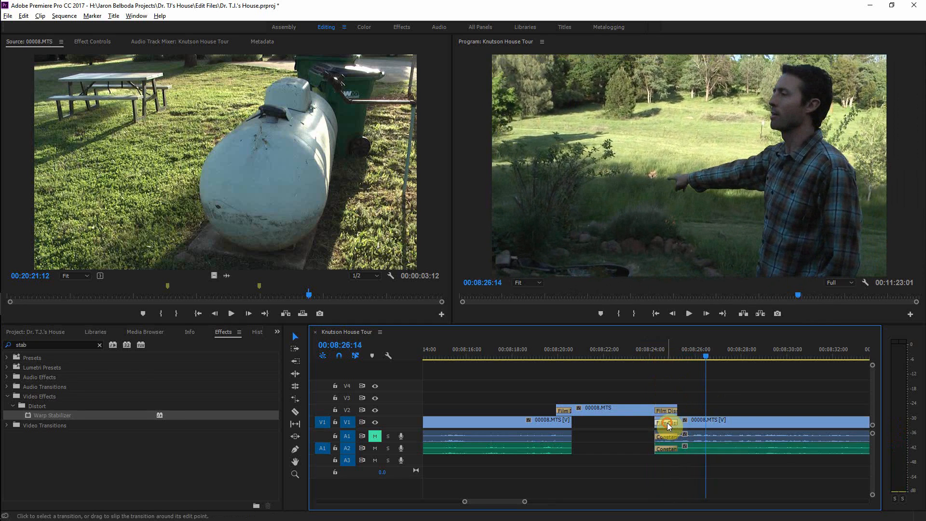
key(Delete)
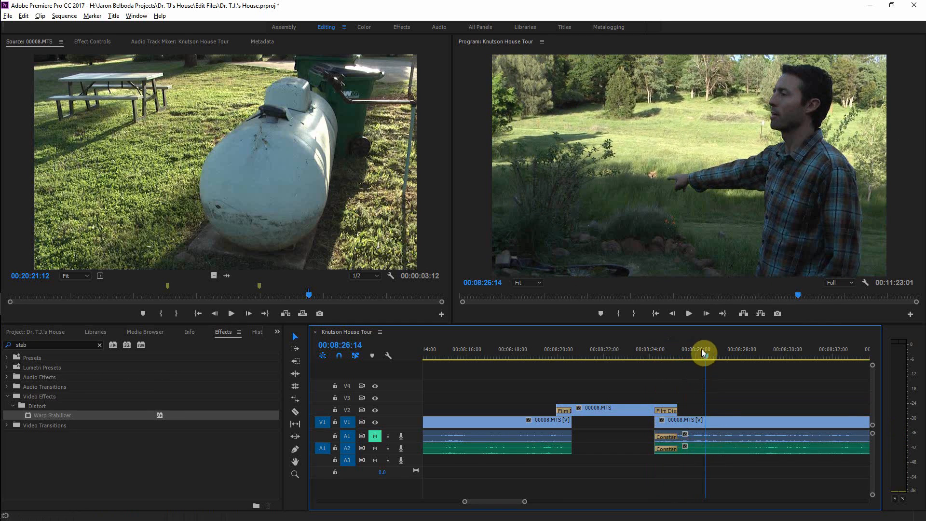
drag(701, 348, 655, 359)
key(space)
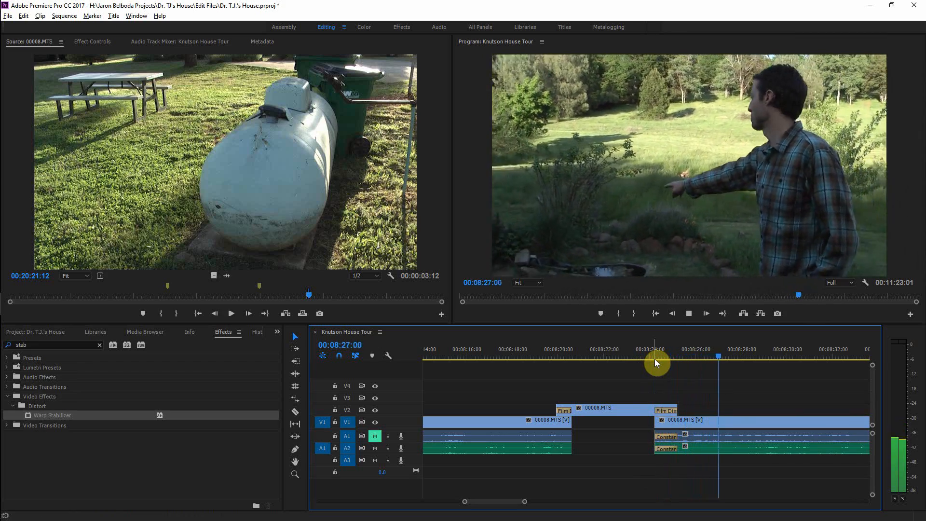
key(ctrl+s)
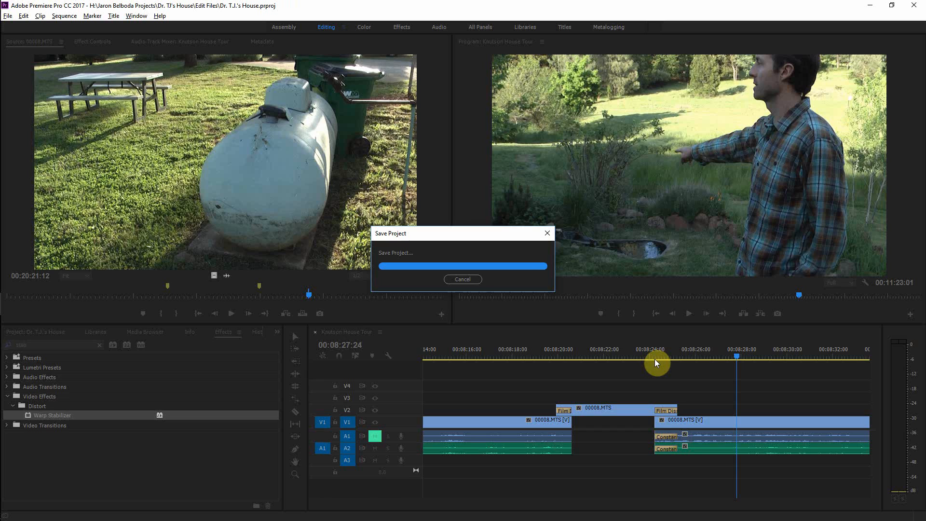
Step: Browse the timeline and play back the sections around 9:44 and 7:26 to review the edits
scroll(655, 358, down, 1)
scroll(654, 359, down, 3)
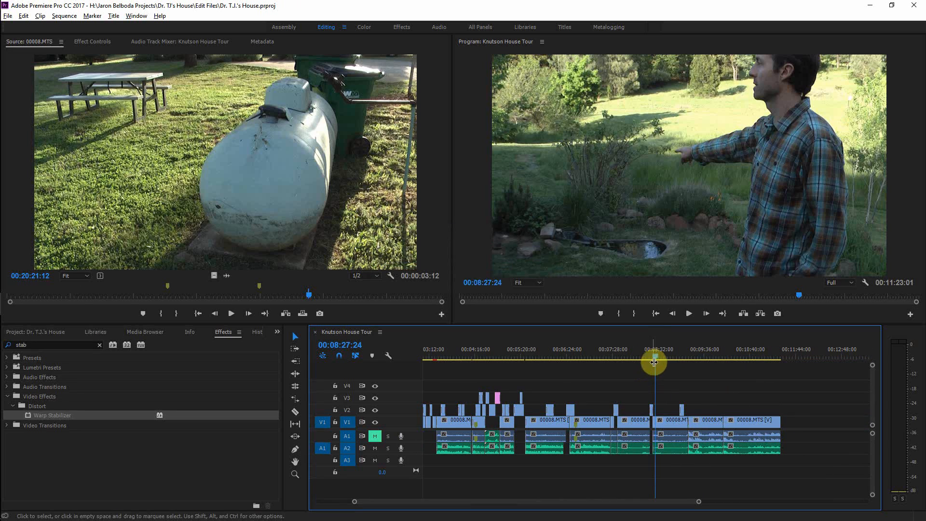
drag(655, 359, 712, 364)
key(=)
key(=)
key(=)
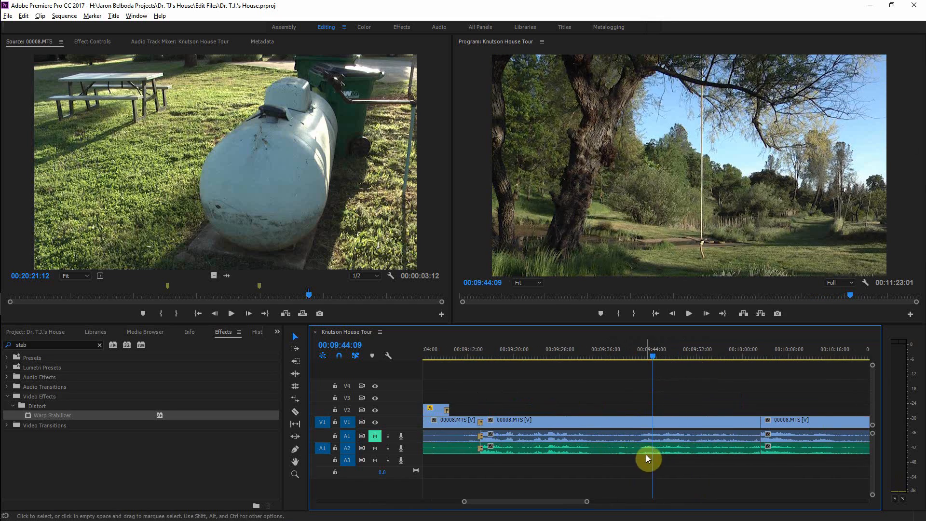
key(space)
key(space)
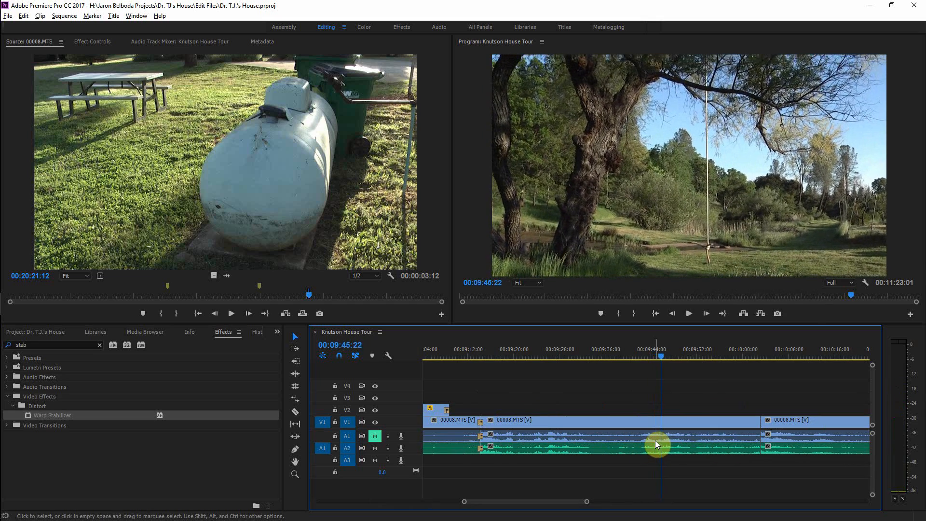
key(minus)
key(minus)
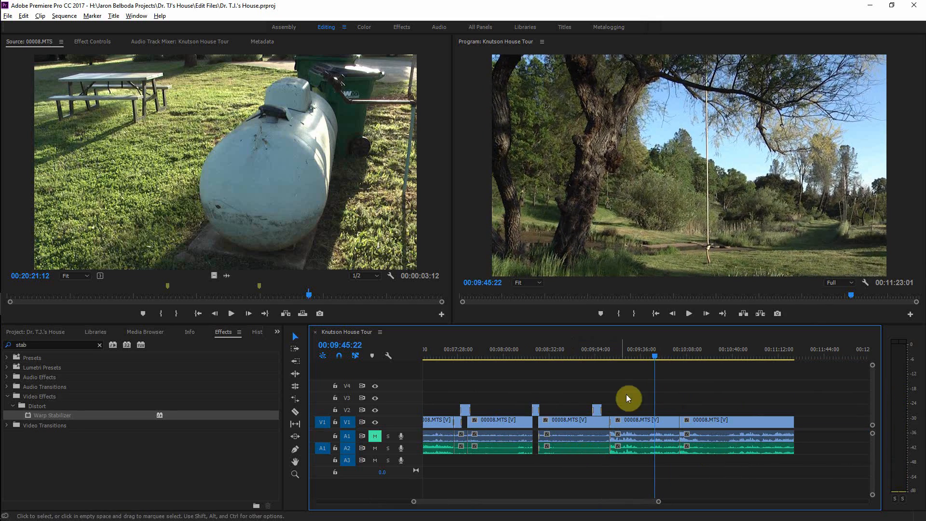
drag(655, 358, 456, 380)
key(space)
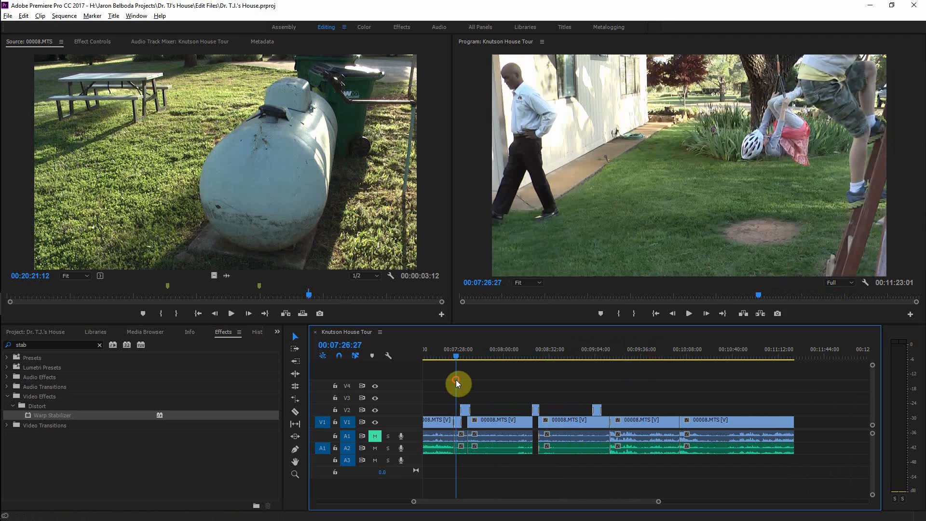
key(space)
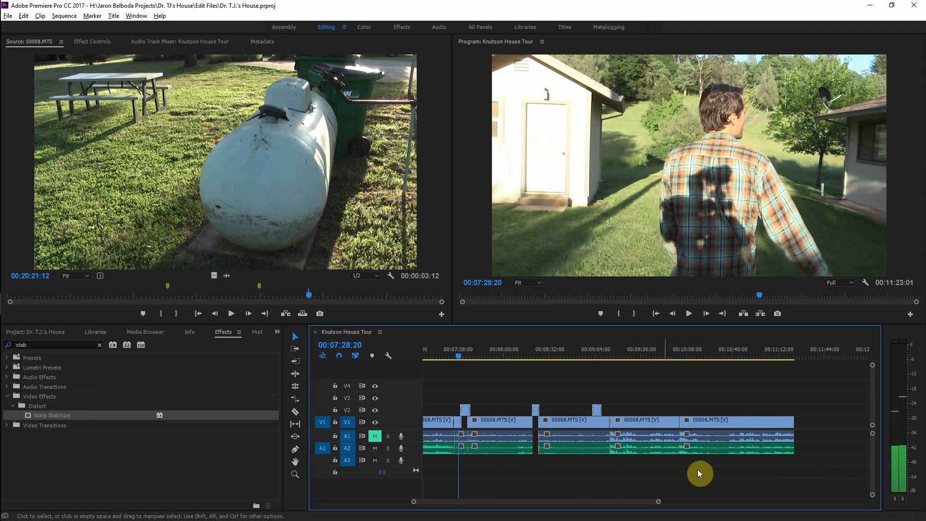
Step: Select the audio clips on tracks A1 and A2 spanning the later part of the sequence
drag(822, 449, 511, 466)
key(equal)
key(equal)
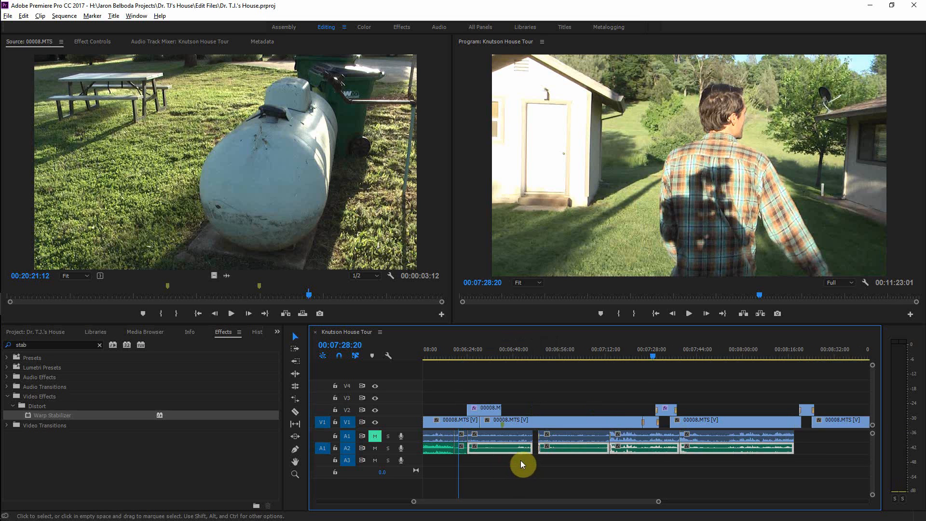
key(minus)
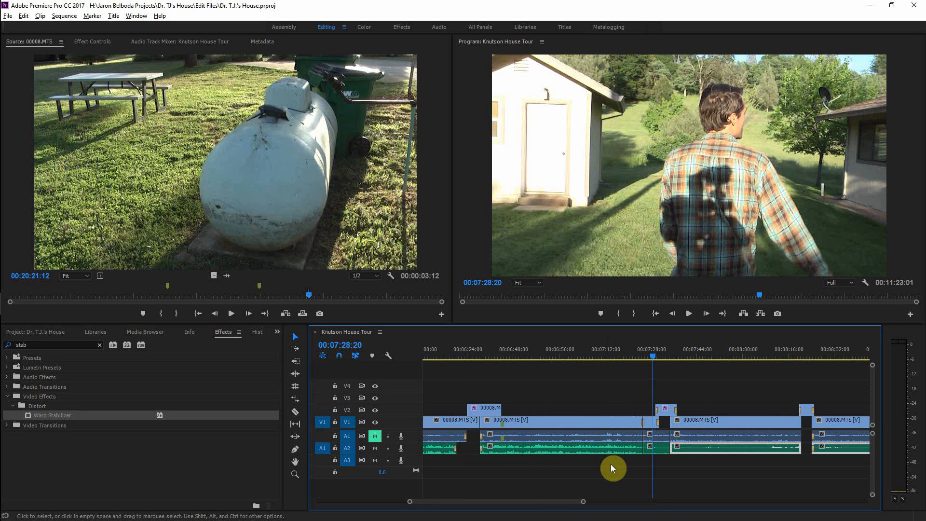
drag(659, 366, 688, 396)
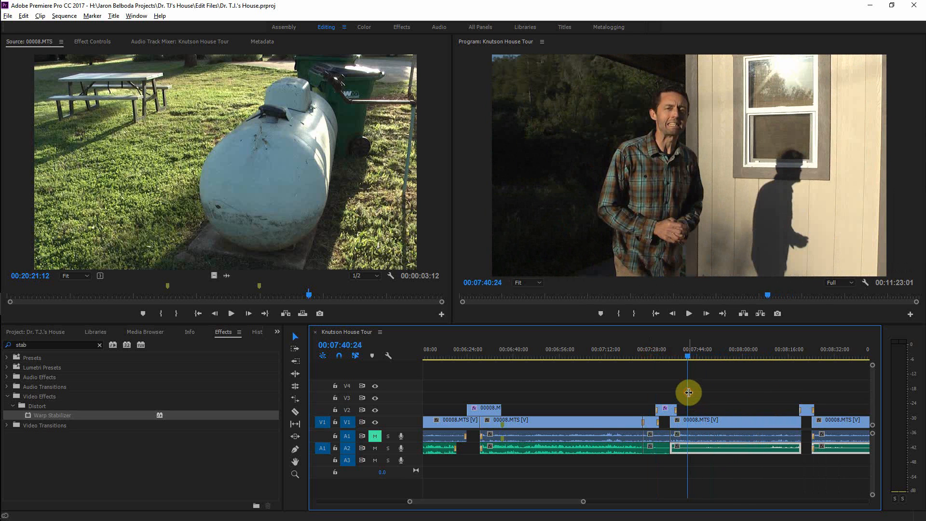
key(minus)
key(minus)
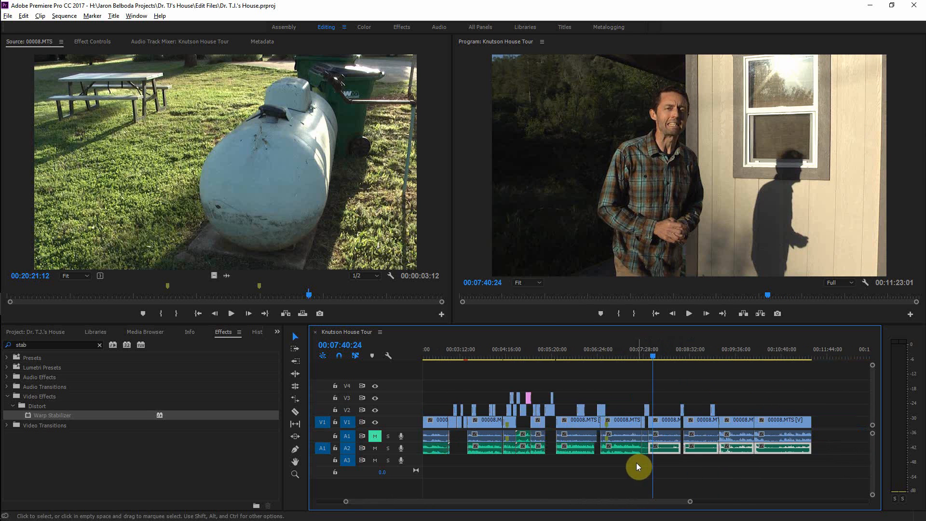
click(829, 450)
drag(829, 446, 645, 462)
Step: Switch to Audition and close both extracted audio files open in the Files panel
key(alt+Tab)
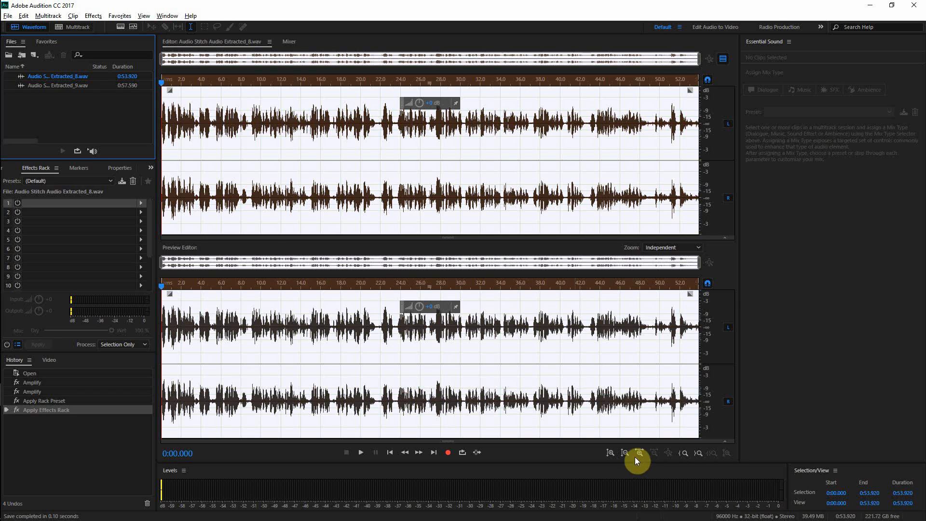
click(52, 79)
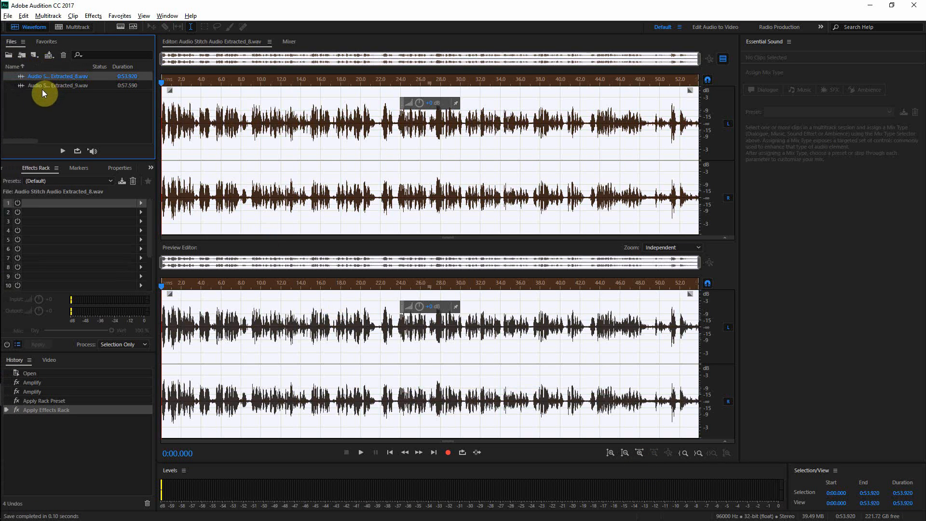
shift+click(42, 89)
click(64, 55)
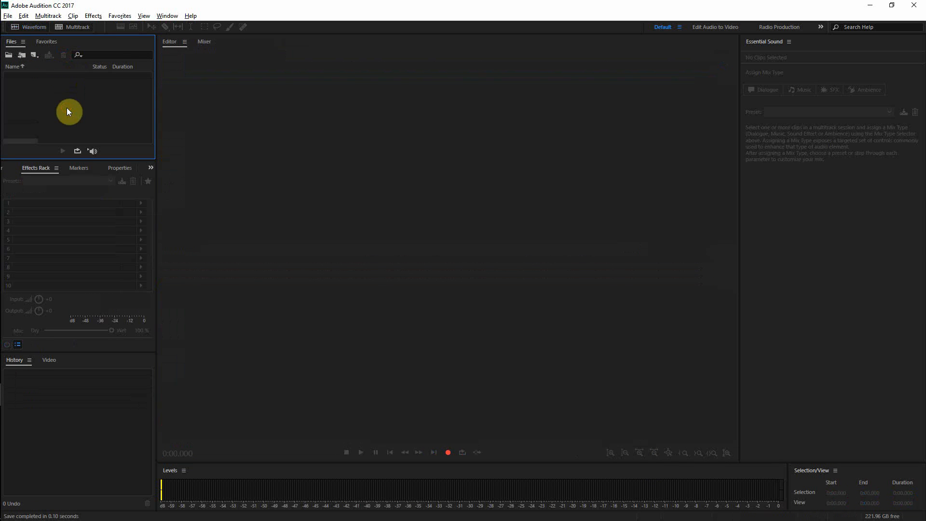
Step: Send the selected audio clips from the timeline to Audition with Edit Clip in Adobe Audition
key(alt+Tab)
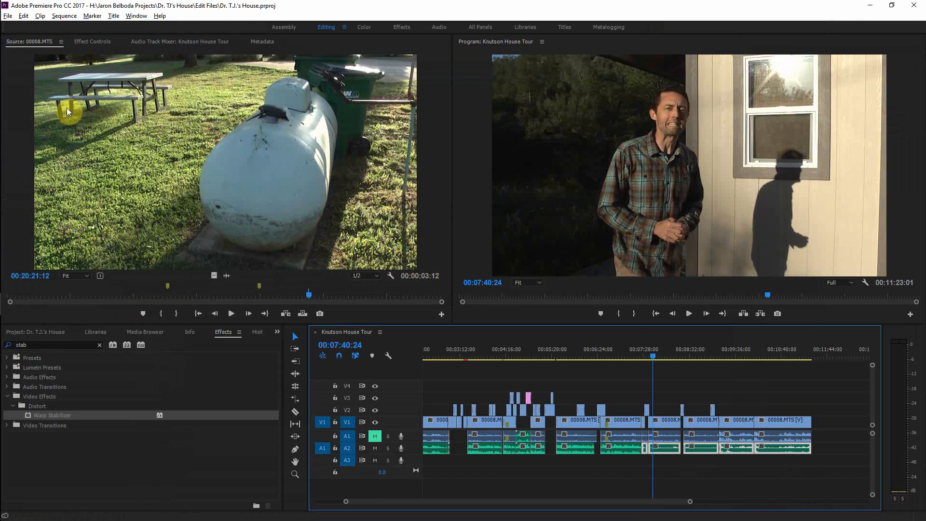
right_click(703, 448)
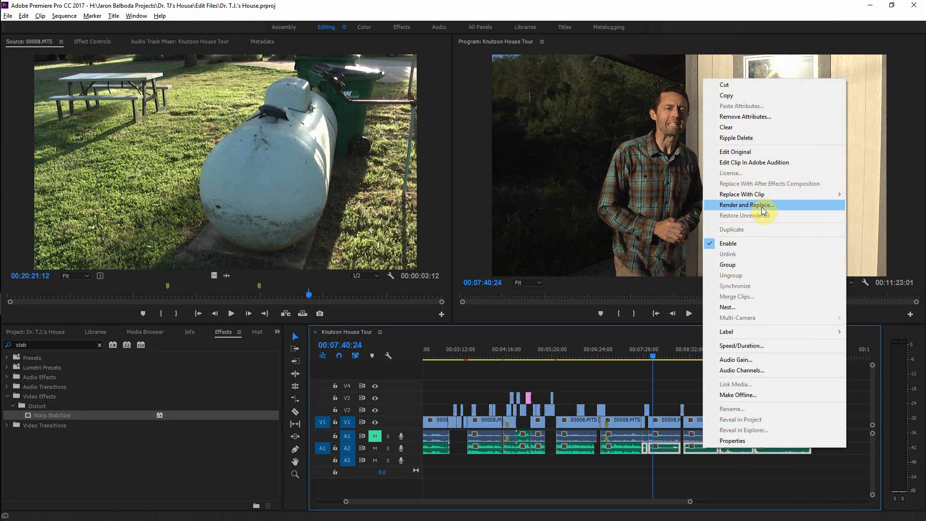
click(758, 164)
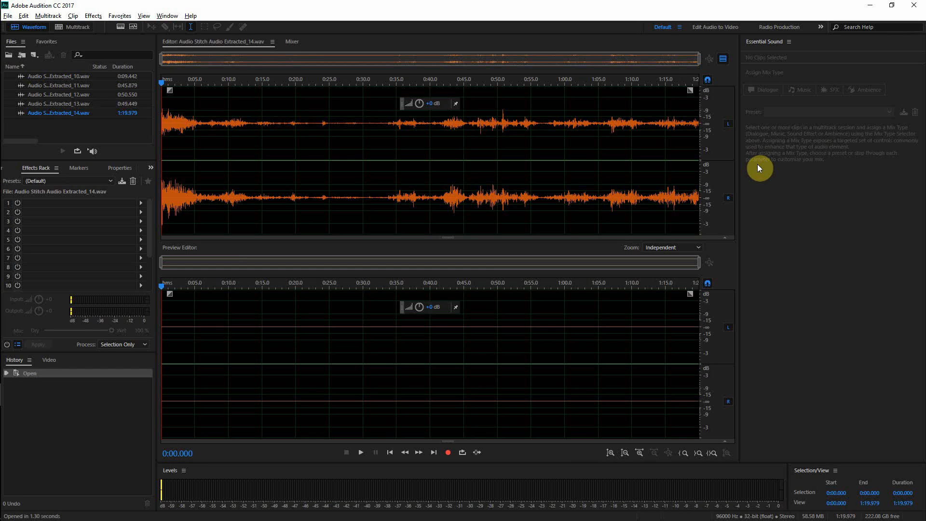
Step: Open Audio Stitch Audio Extracted_10.wav in the waveform editor and play it back
key(alt+Tab)
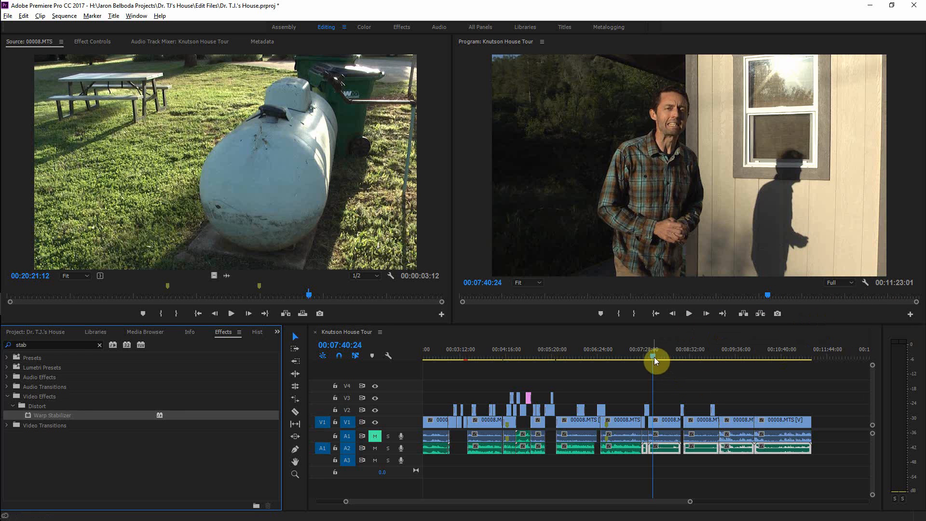
drag(653, 355, 704, 361)
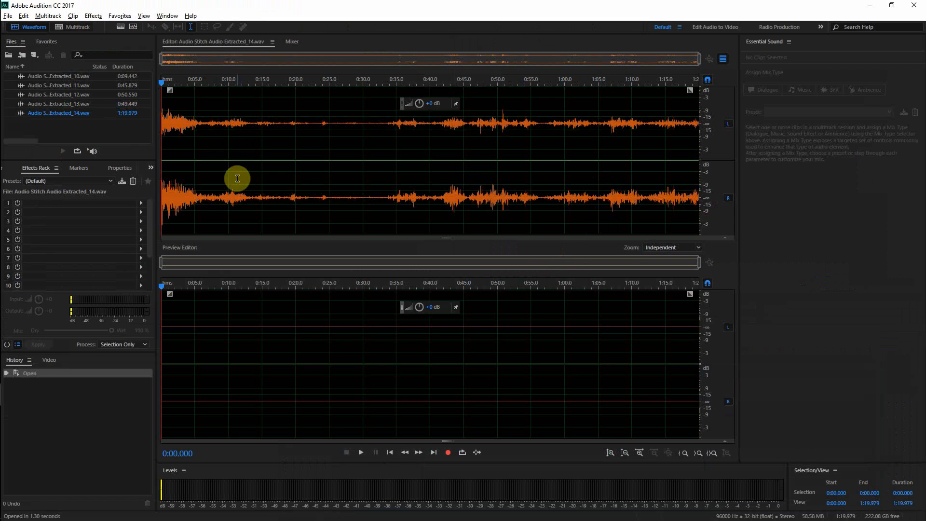
click(66, 76)
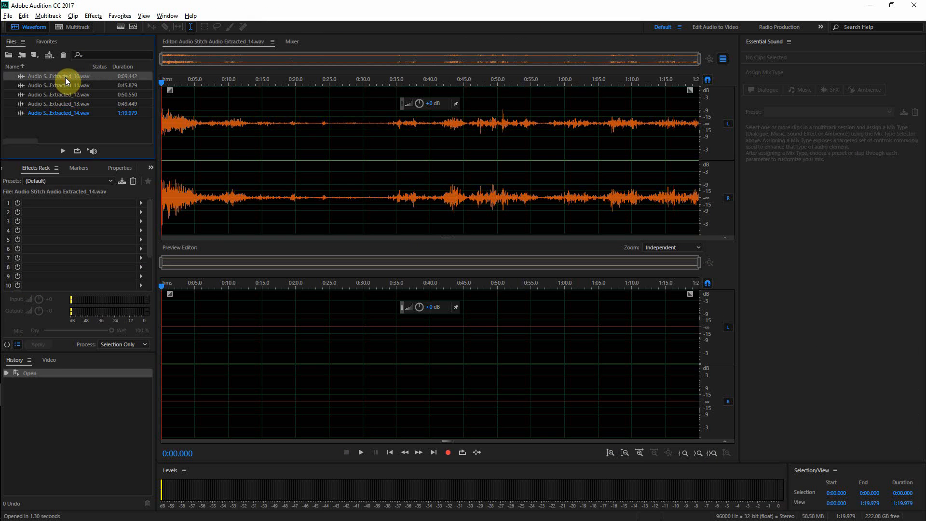
double_click(66, 80)
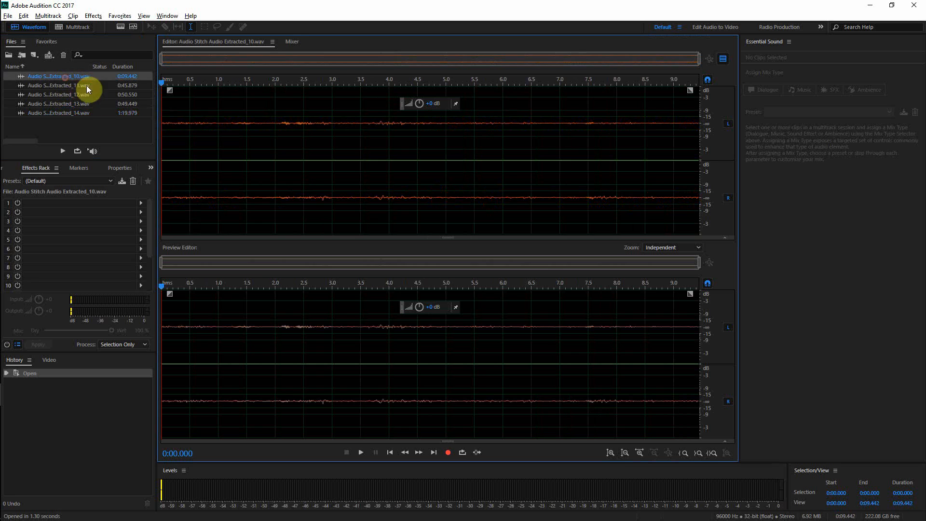
click(333, 336)
key(space)
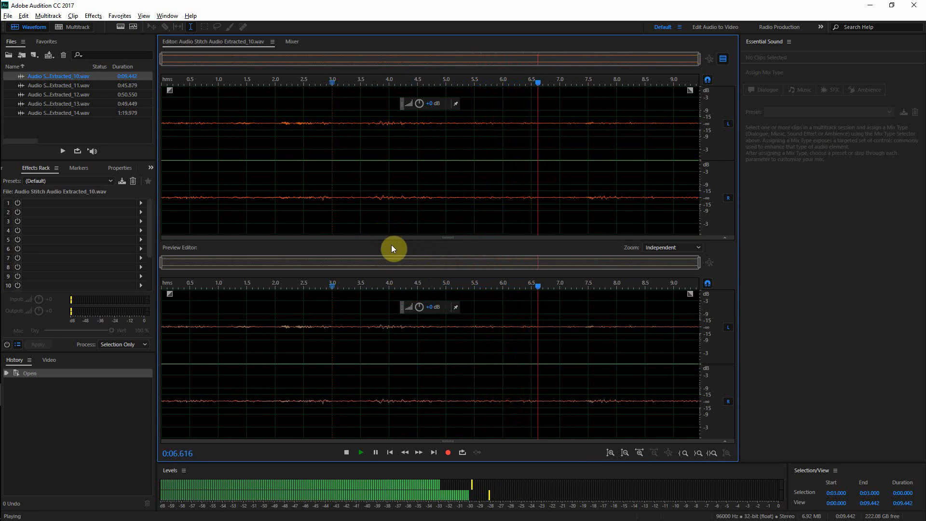
click(723, 59)
key(space)
Step: Select the whole Extracted_10 waveform and boost its amplitude twice with the amplitude control
key(space)
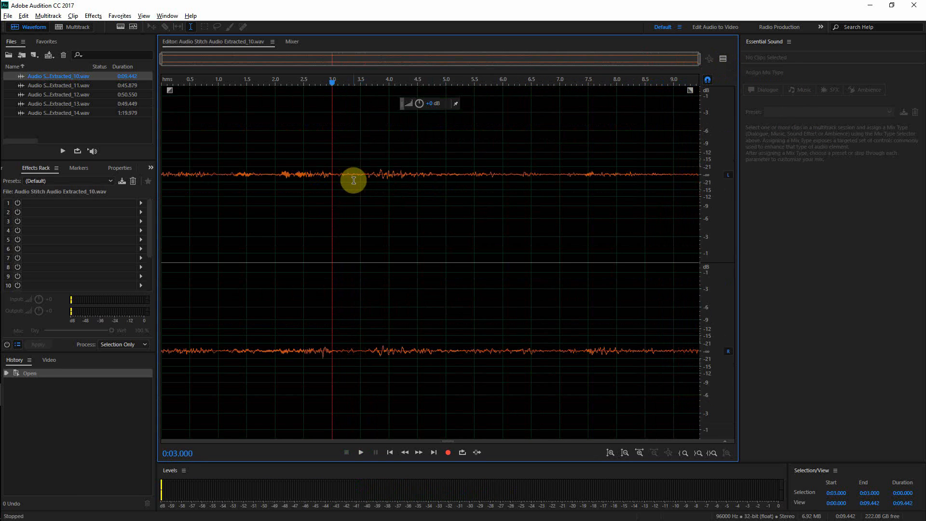
click(362, 181)
double_click(362, 182)
drag(423, 106, 471, 109)
key(space)
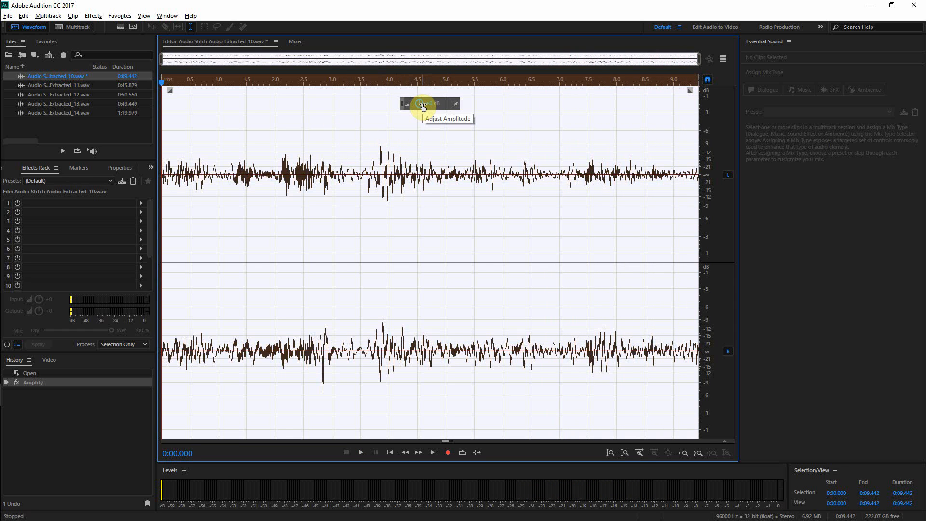
drag(423, 105, 436, 106)
Step: Load the Balanced EQ effects-rack preset and apply it to the Extracted_10 file
click(93, 185)
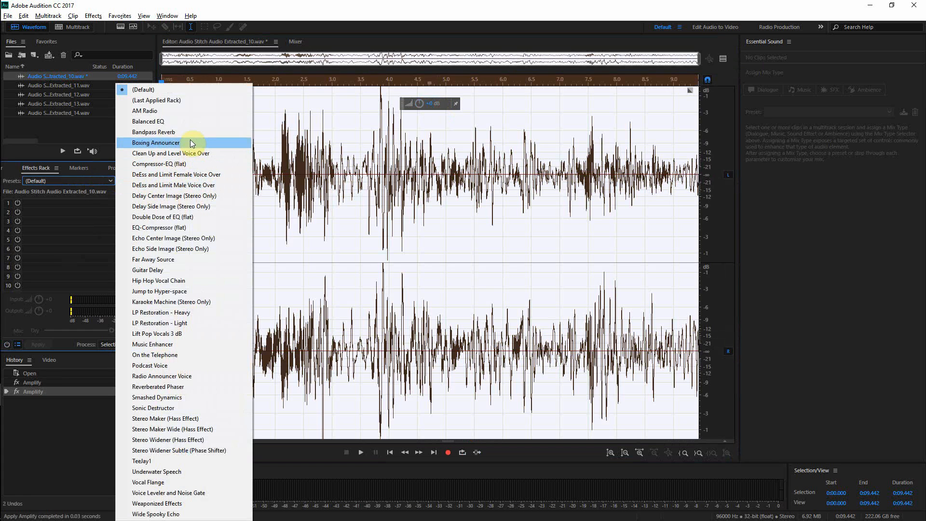
click(190, 121)
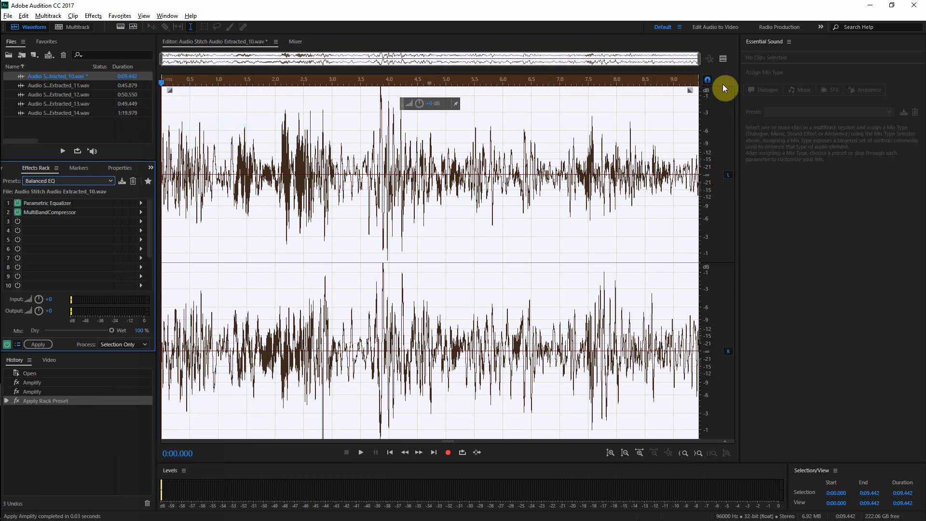
click(723, 59)
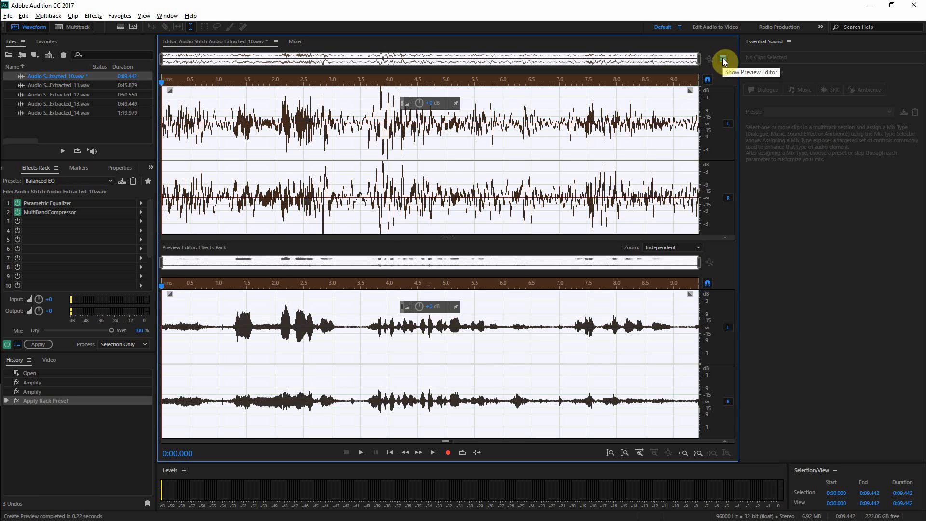
click(37, 344)
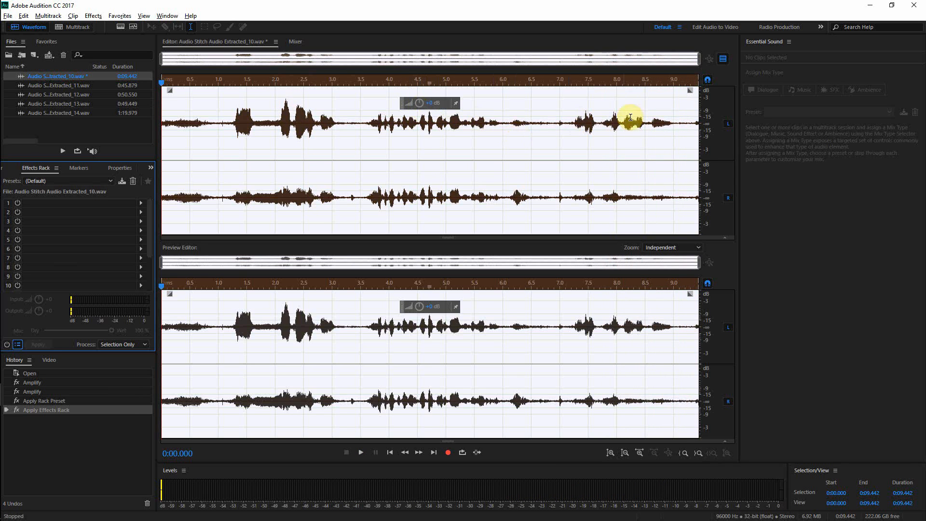
Step: Boost Extracted_10's amplitude once more, play it back, and undo that last amplify
click(724, 60)
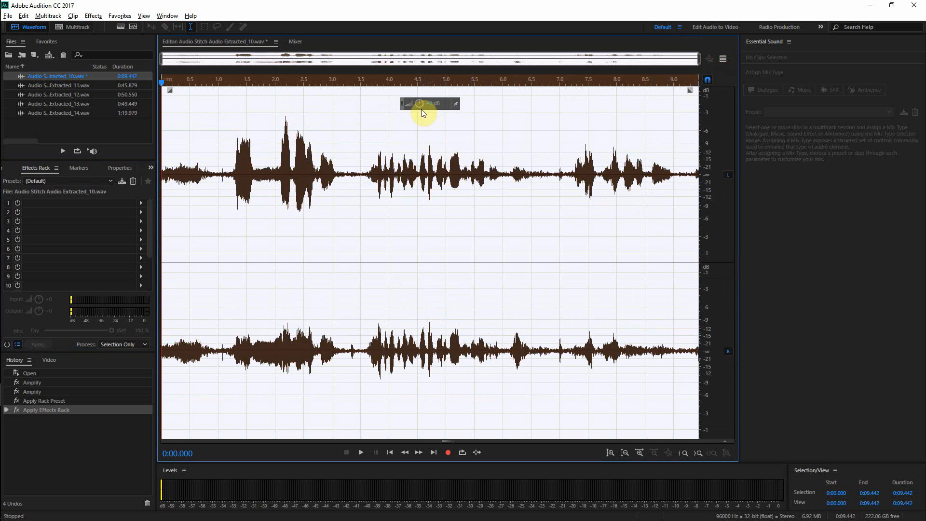
drag(417, 105, 424, 105)
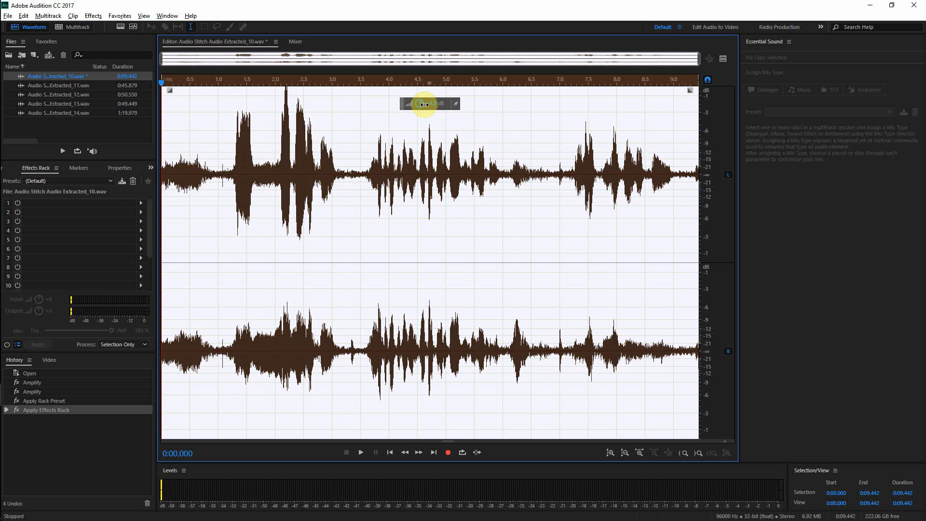
drag(424, 105, 424, 105)
key(space)
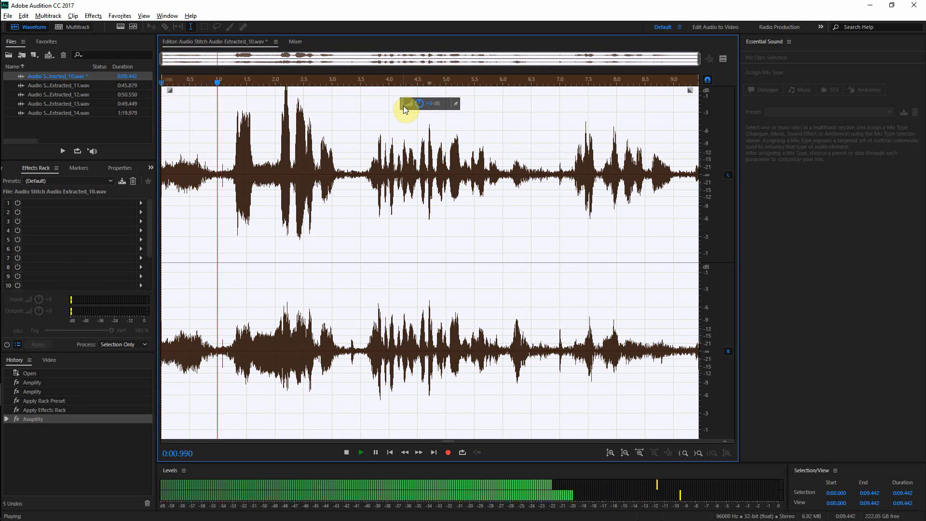
key(space)
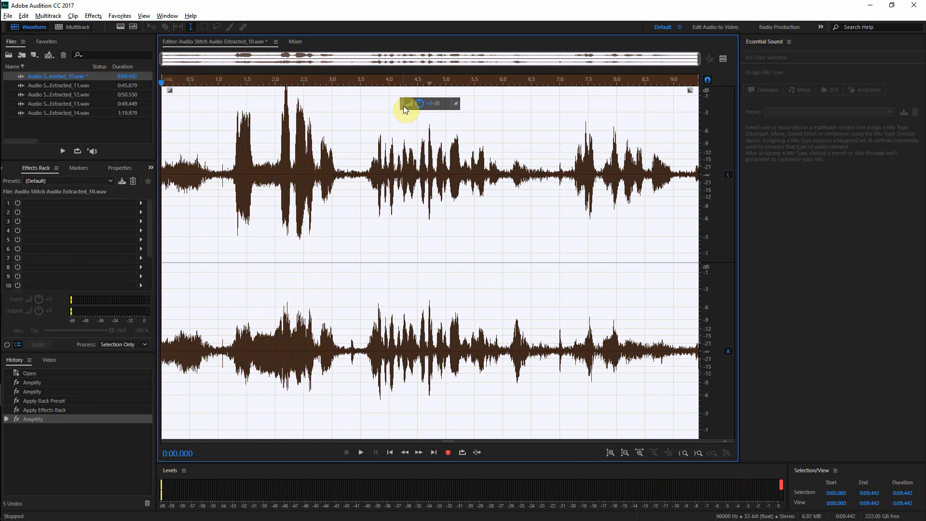
key(ctrl+z)
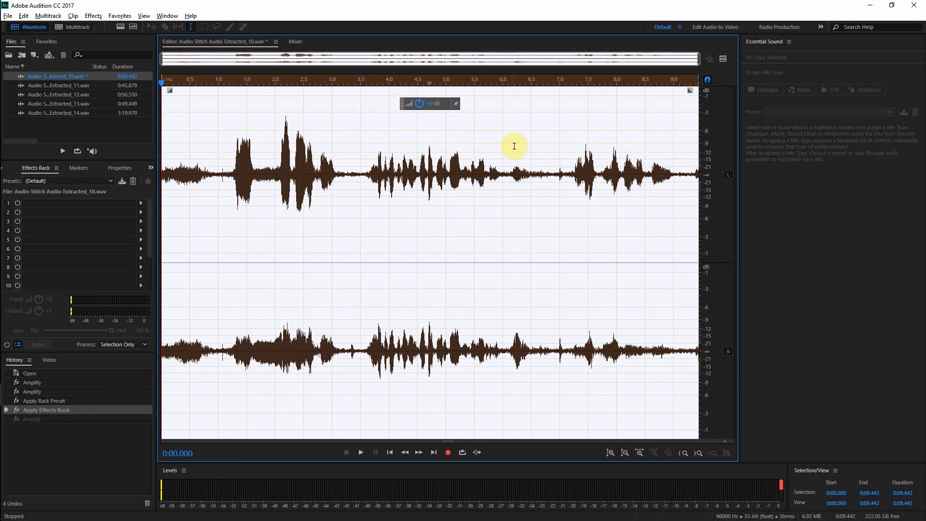
Step: Open Audio Stitch Audio Extracted_11.wav and amplify it by +15 dB, playing it back
double_click(36, 86)
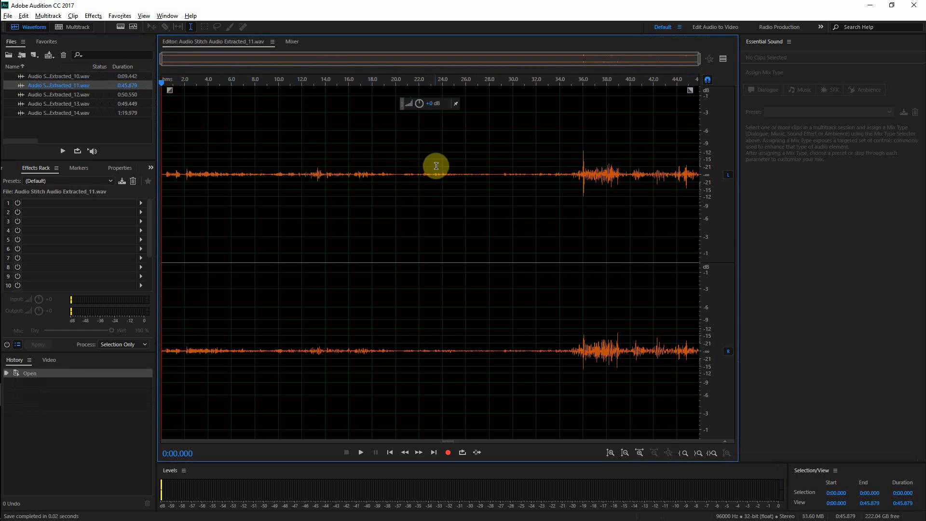
click(396, 179)
key(space)
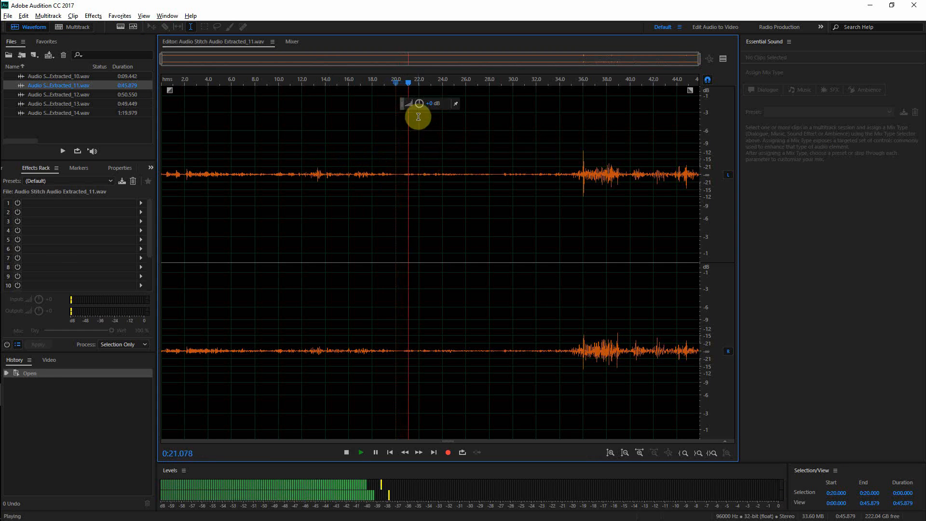
drag(421, 104, 449, 104)
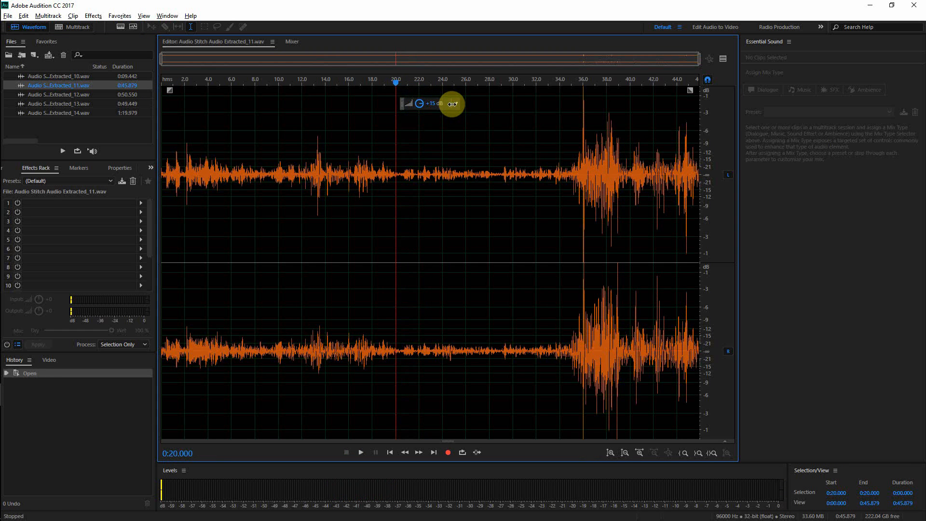
click(452, 104)
key(space)
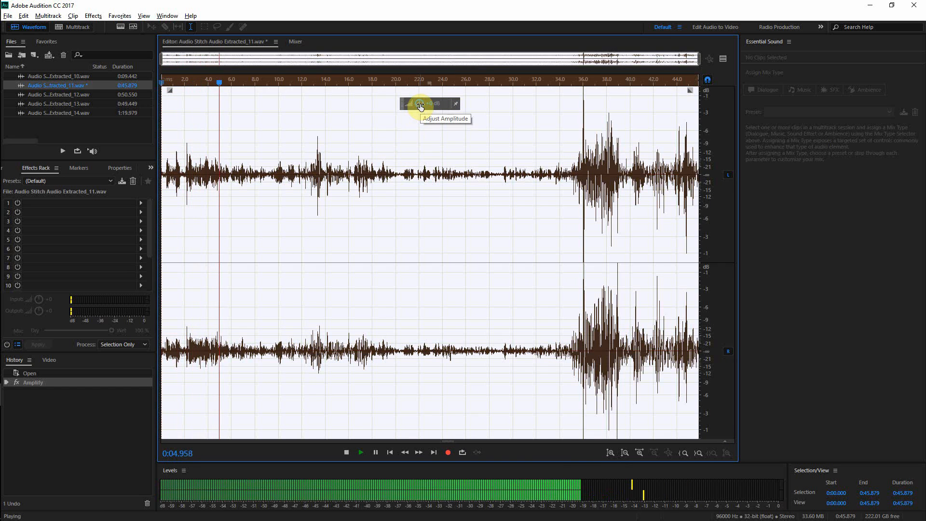
Step: Boost Extracted_11's amplitude a second time with the amplitude control
drag(419, 106, 429, 106)
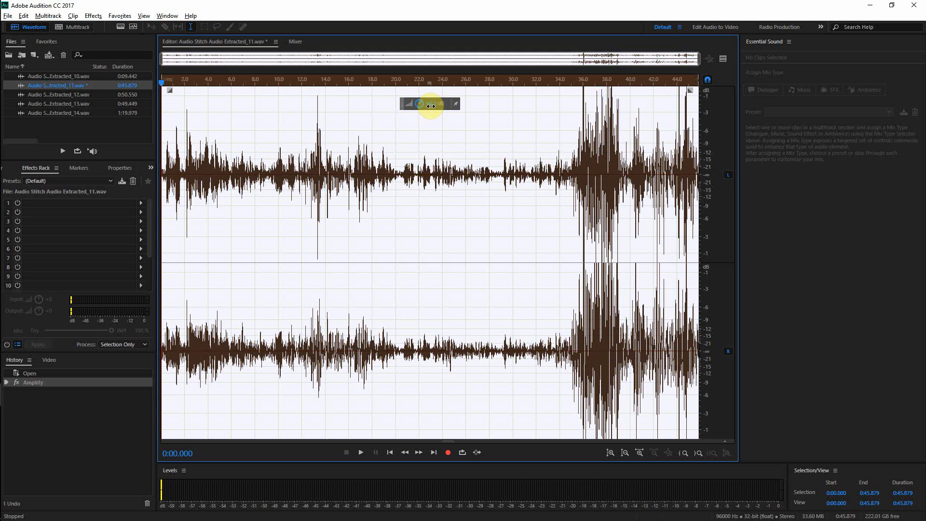
drag(430, 105, 430, 107)
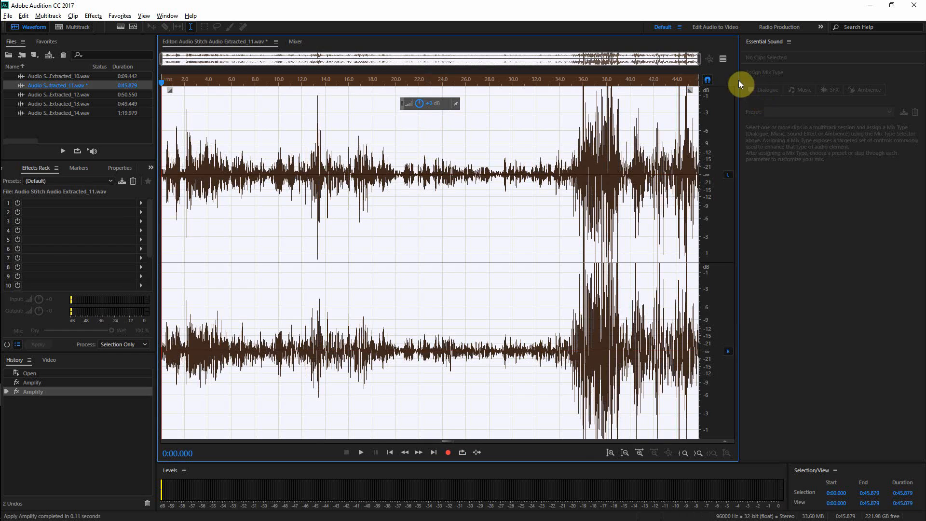
click(722, 59)
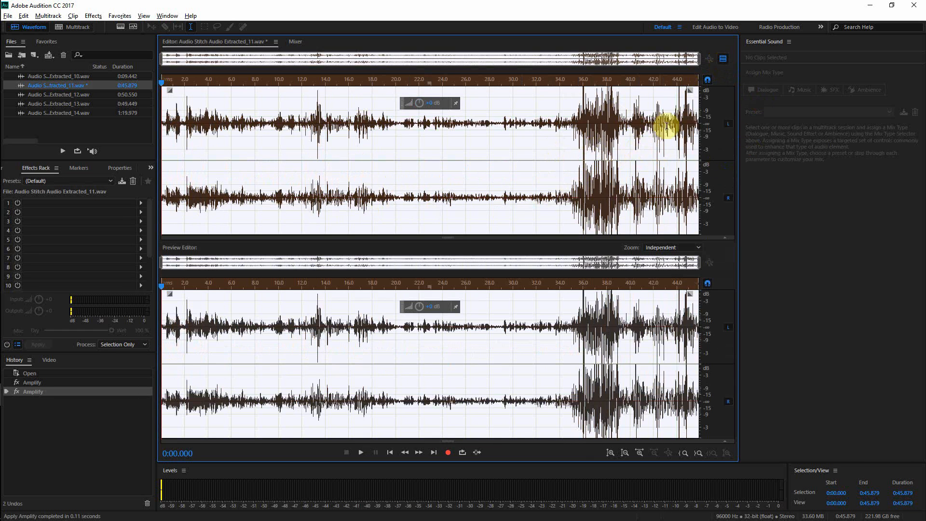
click(721, 59)
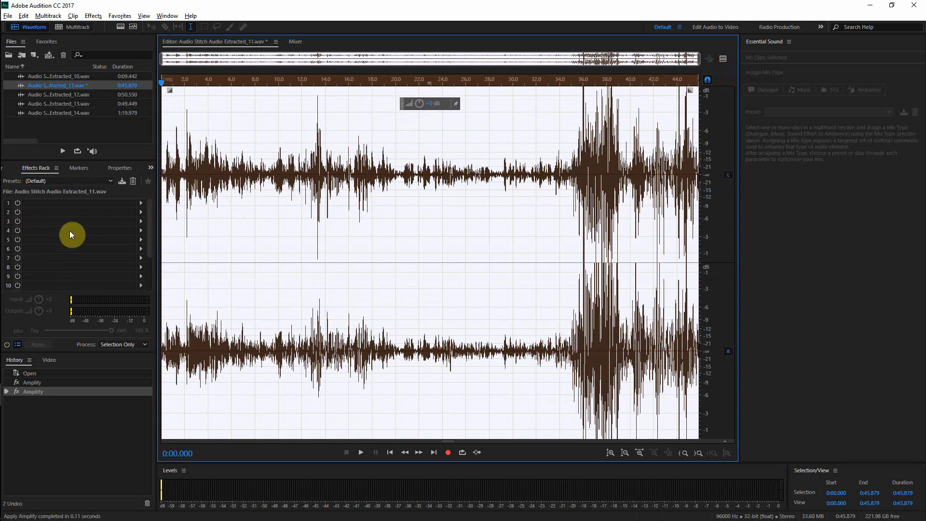
Step: Load the Balanced EQ rack preset and play the file, toggling all rack effects off and on to compare
click(92, 182)
click(145, 182)
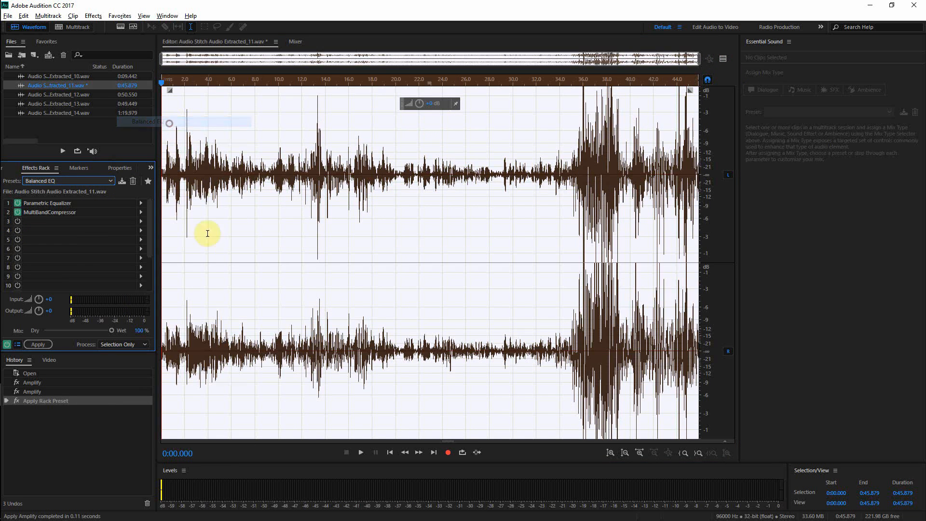
key(space)
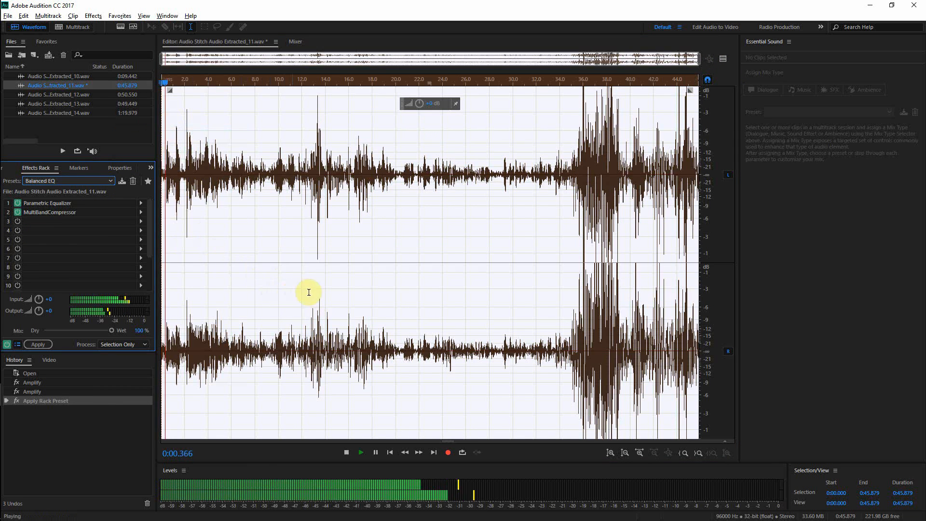
key(space)
click(585, 221)
key(space)
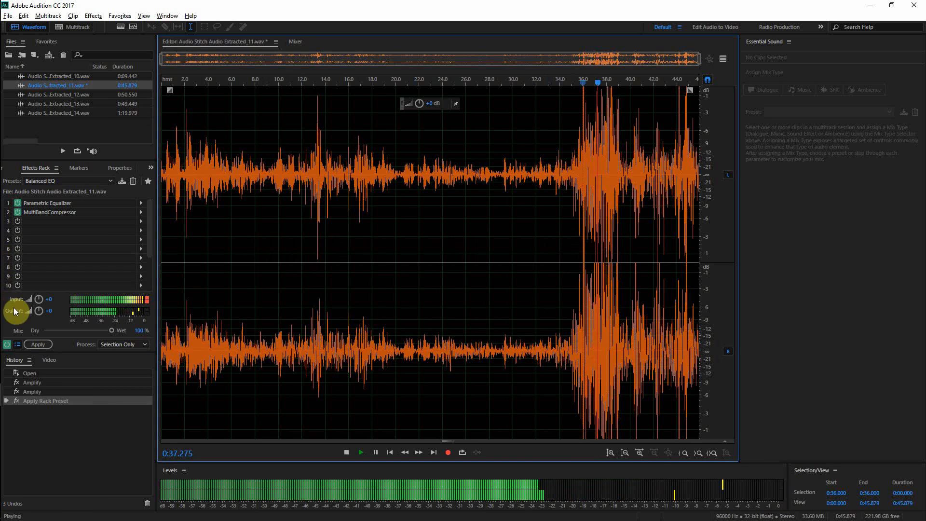
click(7, 344)
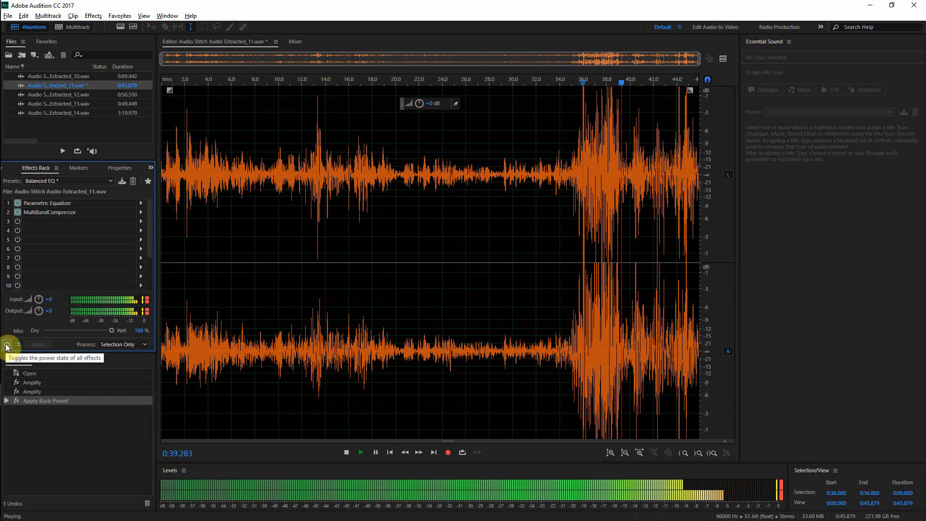
click(7, 344)
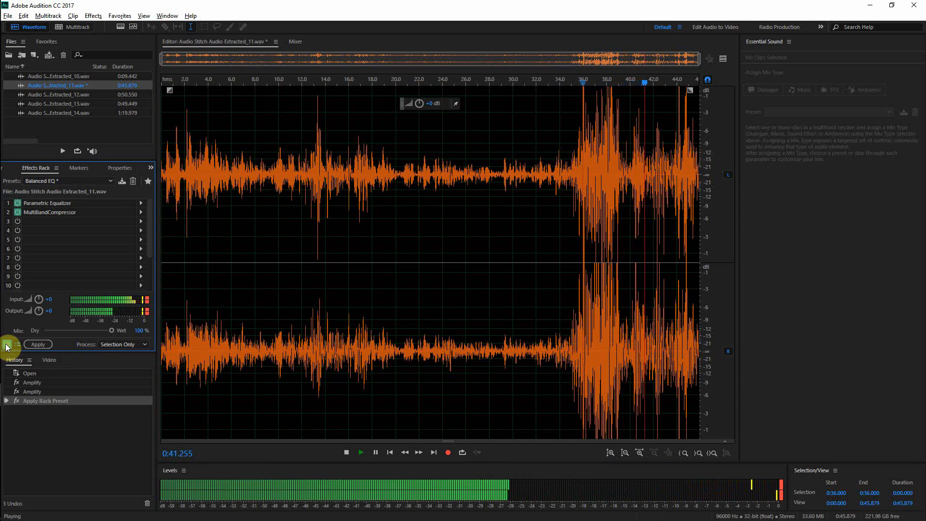
Step: Select the entire Extracted_11 file, apply the effects rack to it, and play the result
double_click(205, 177)
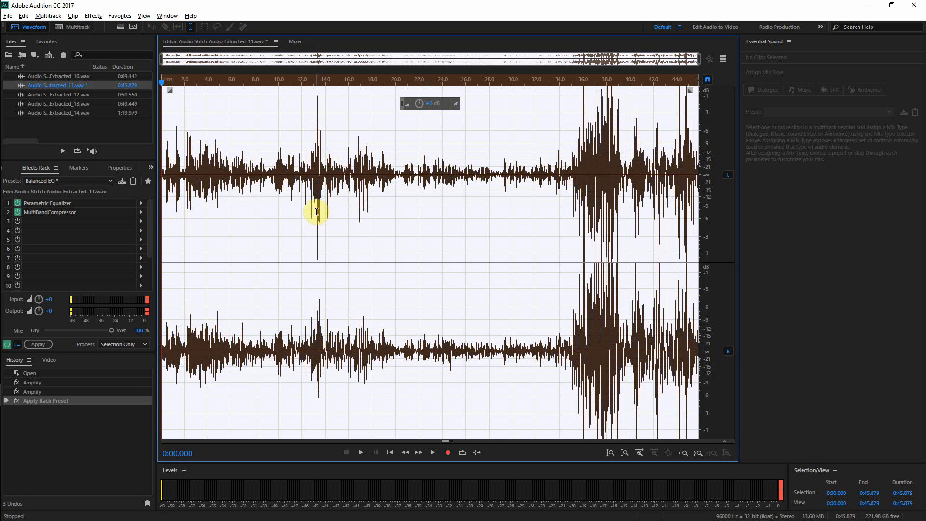
click(42, 347)
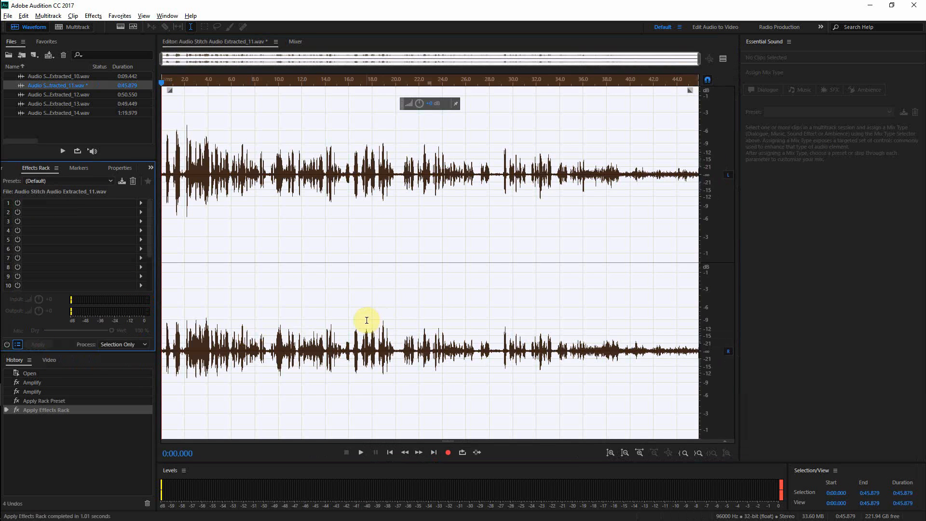
click(490, 206)
key(space)
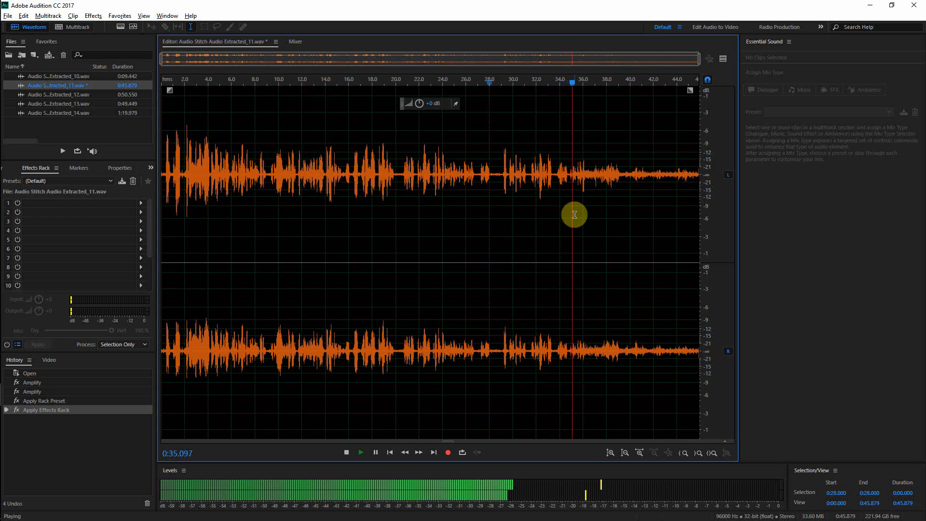
Step: Play back the processed Extracted_11 file from the start, then save it
key(space)
key(Home)
key(space)
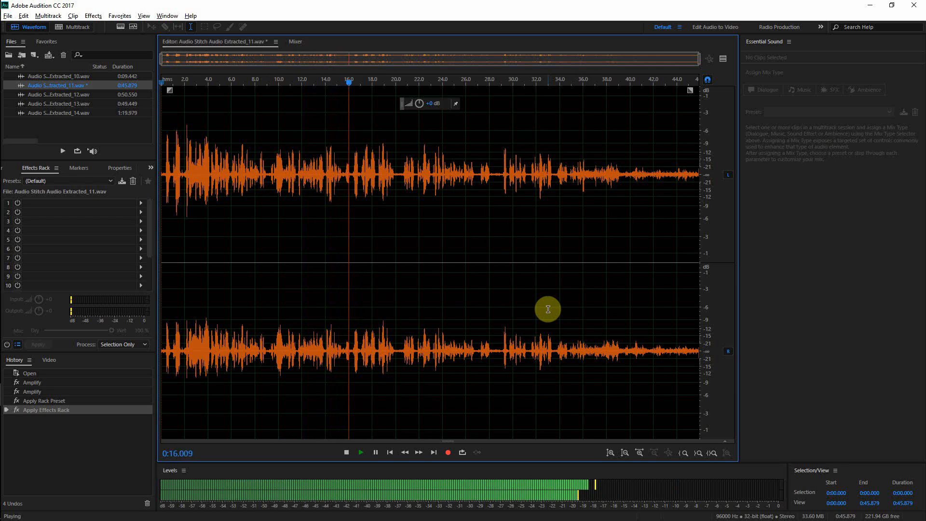
key(space)
key(ctrl+s)
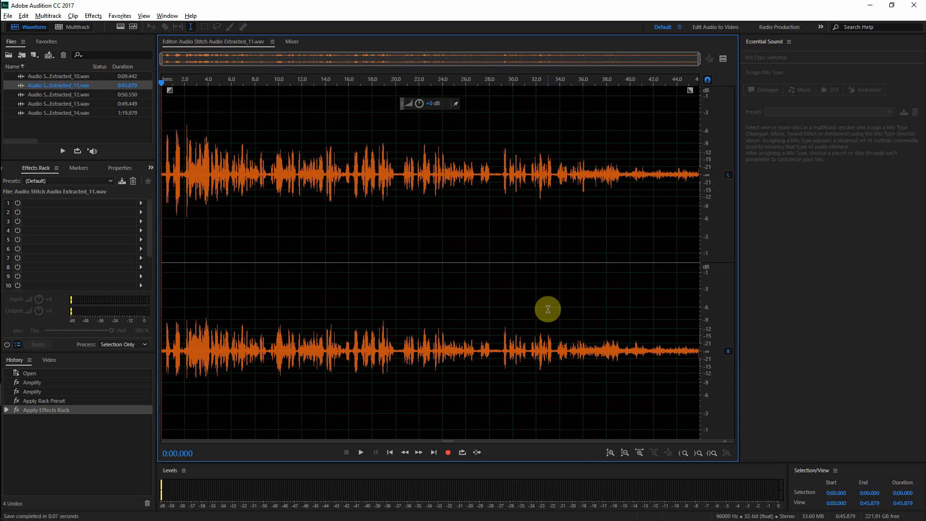
Step: Open Audio Stitch Audio Extracted_12.wav, boost its amplitude with the amplitude control, and play it back
double_click(66, 95)
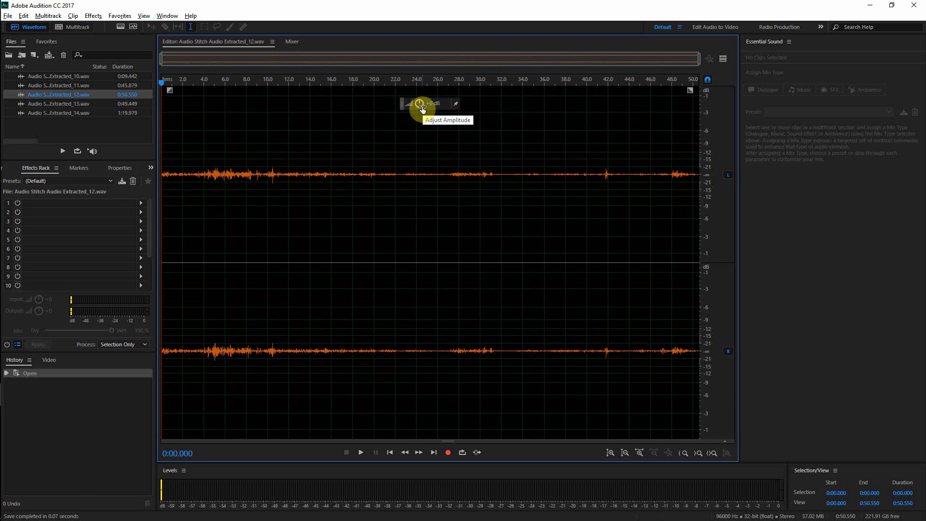
mouse_move(420, 109)
mouse_down()
mouse_move(459, 111)
mouse_move(436, 103)
mouse_up()
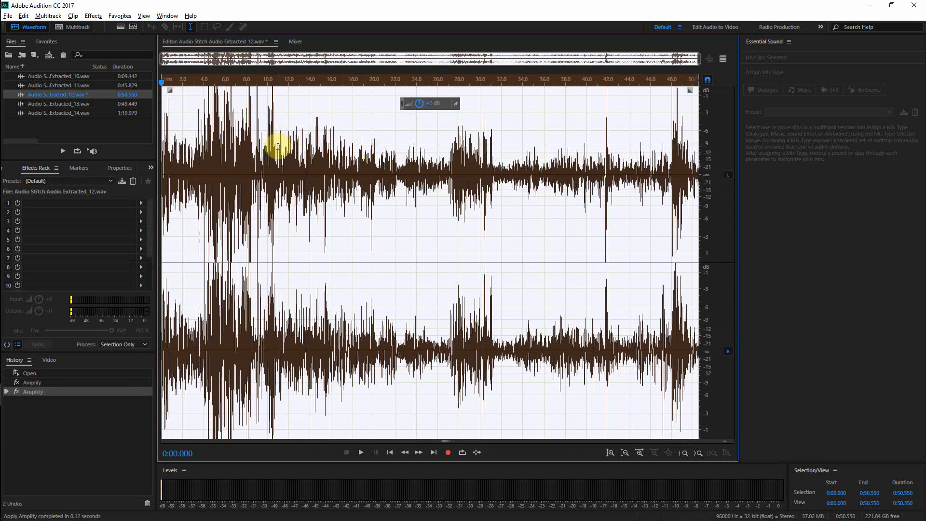
key(space)
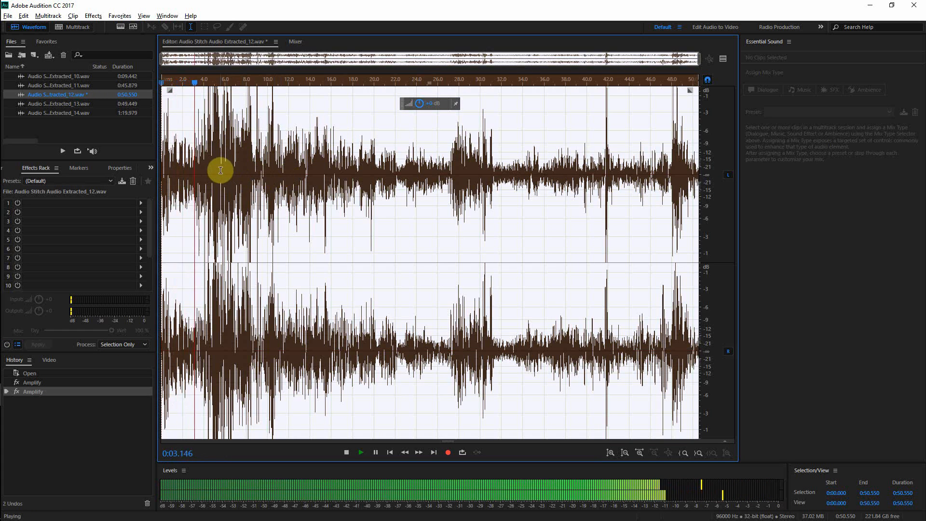
key(space)
click(82, 180)
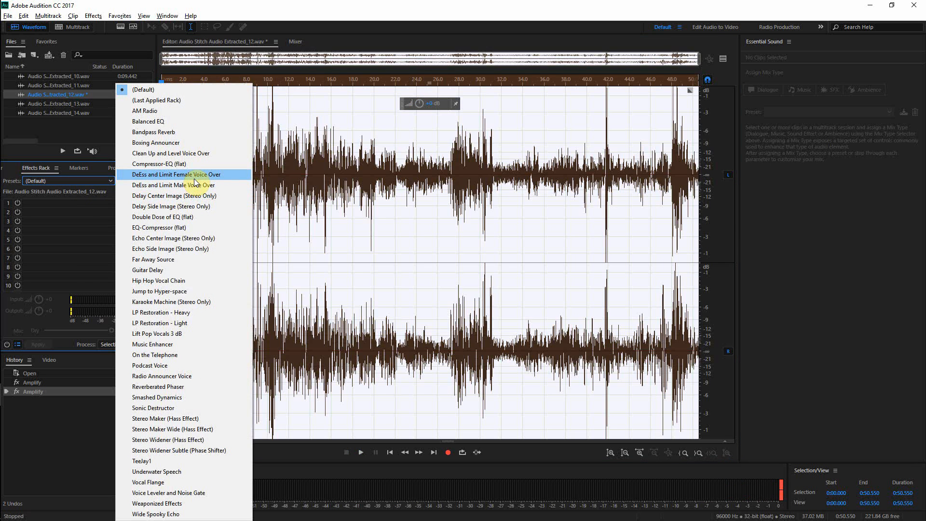
click(78, 168)
click(115, 168)
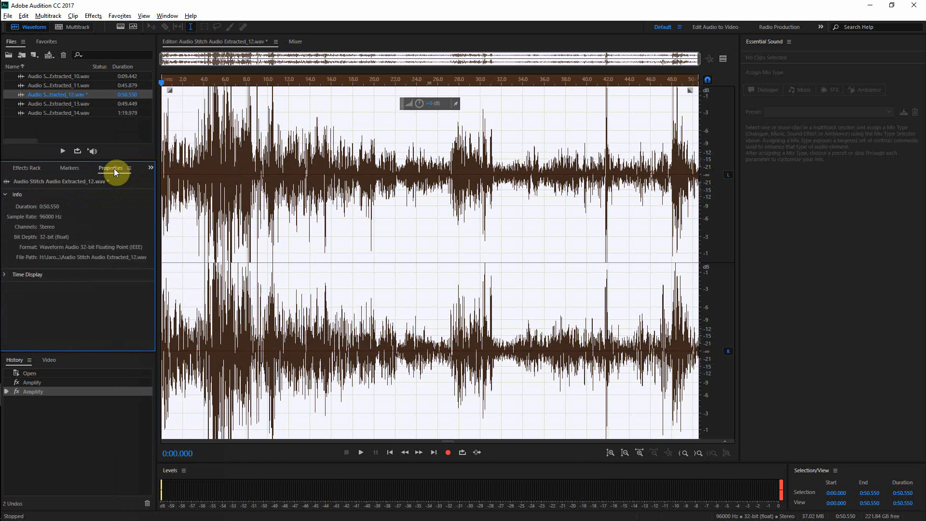
click(34, 167)
click(15, 166)
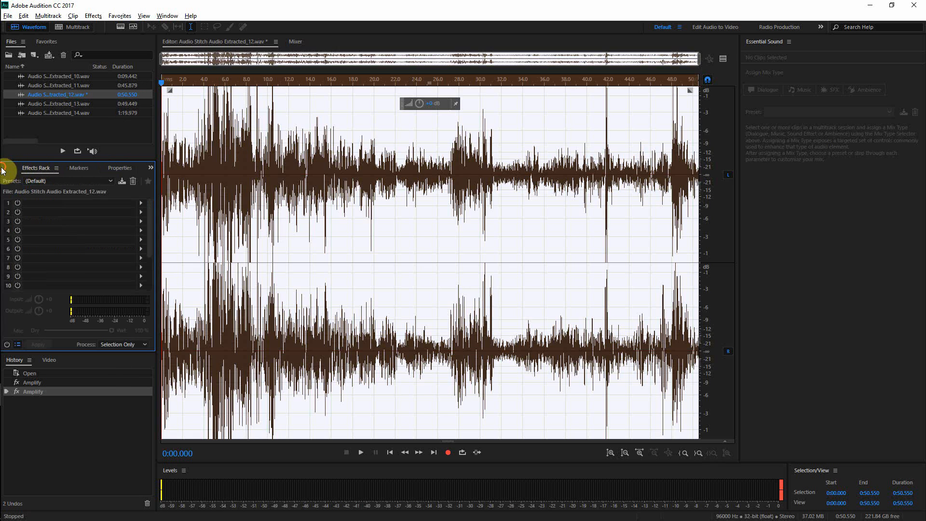
click(67, 169)
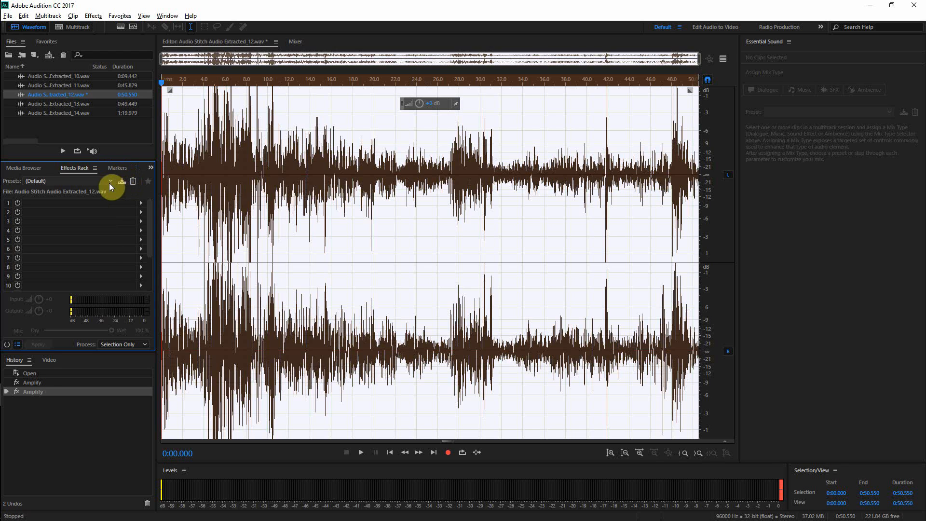
click(150, 169)
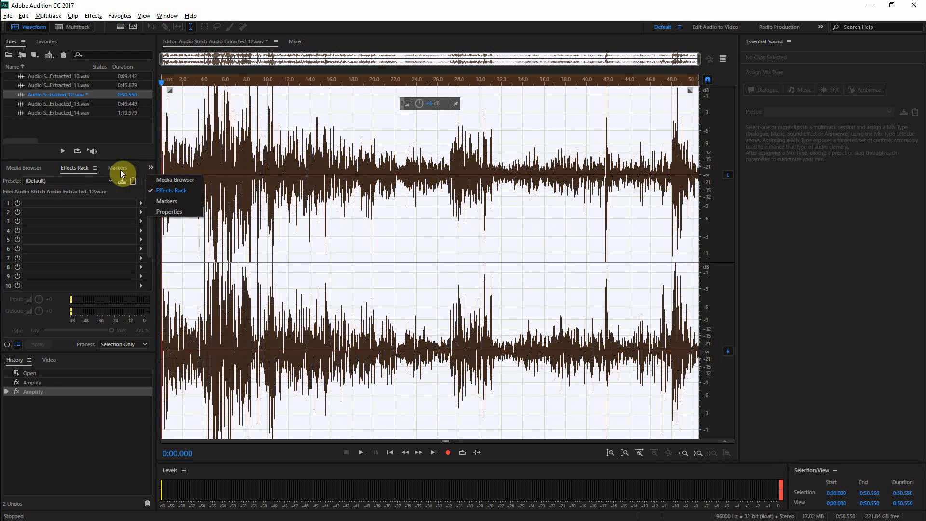
click(81, 182)
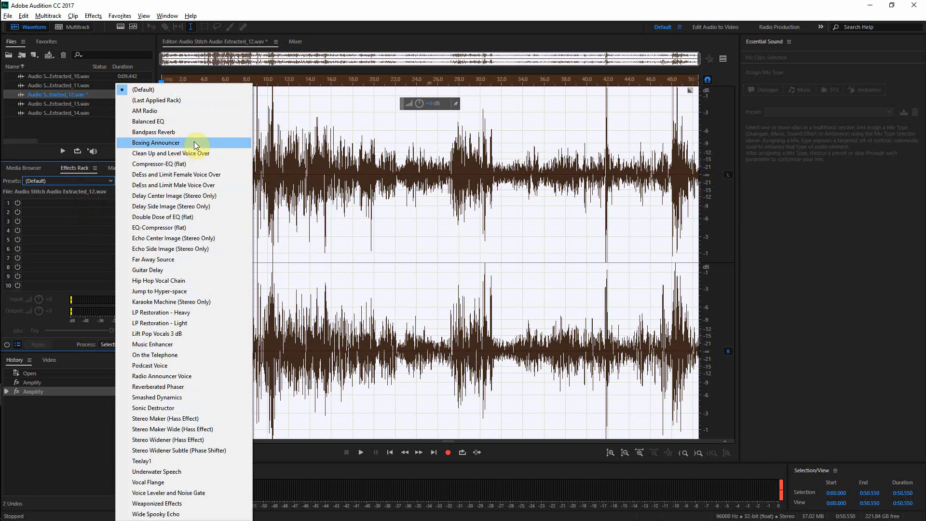
double_click(505, 2)
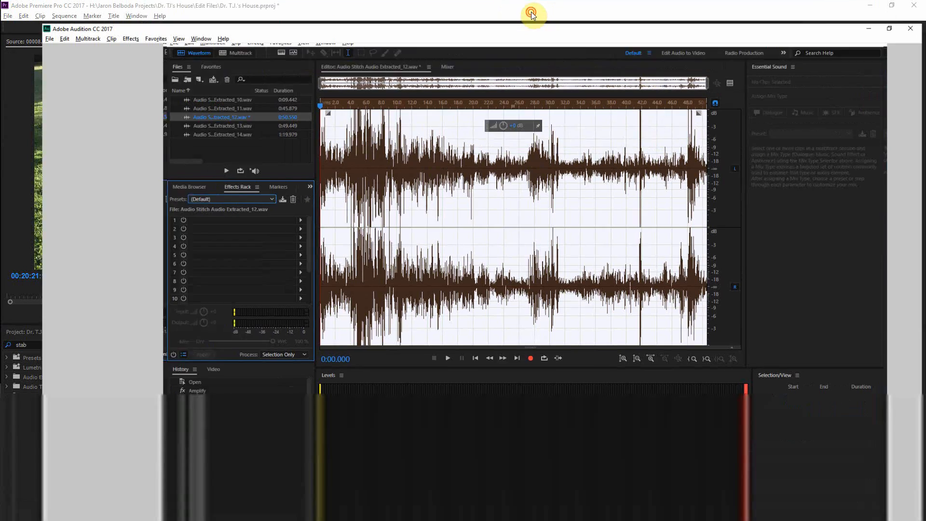
double_click(531, 12)
Step: Show the preview editor and load the Balanced EQ rack preset for Extracted_12
click(723, 59)
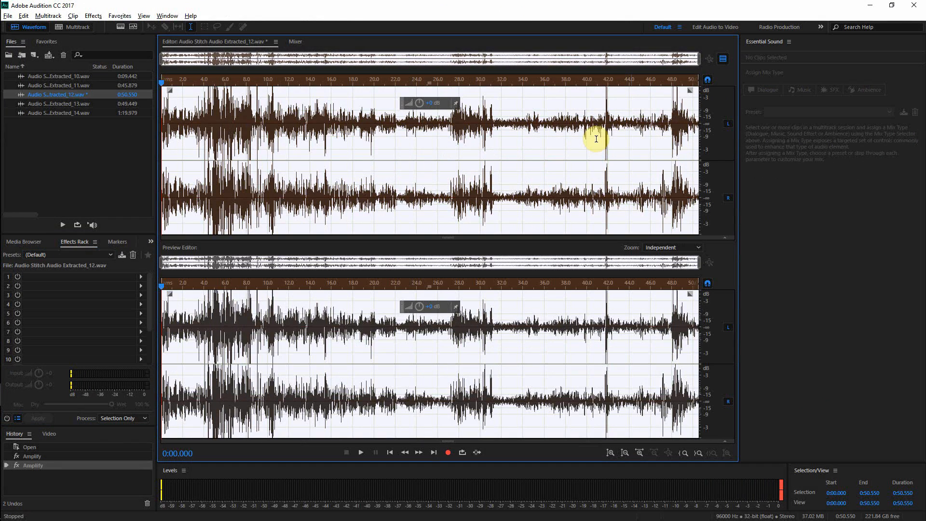
click(88, 257)
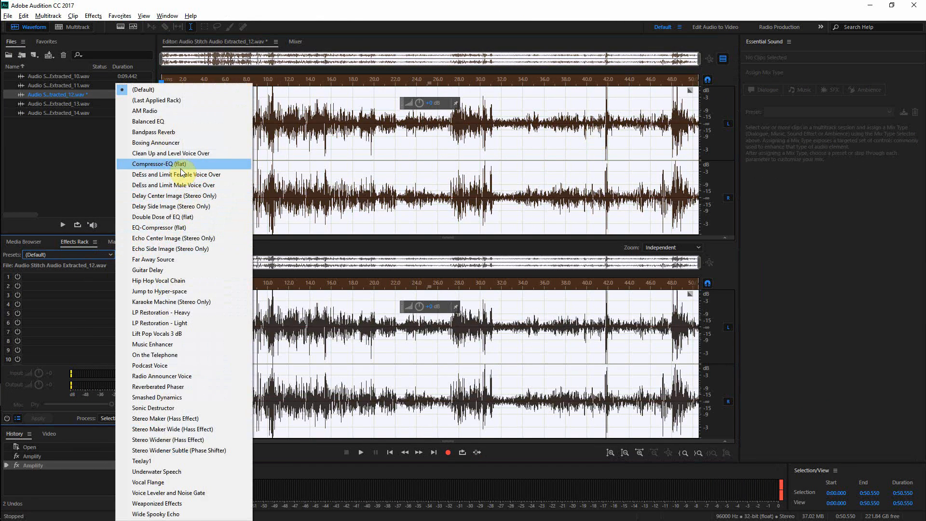
click(175, 121)
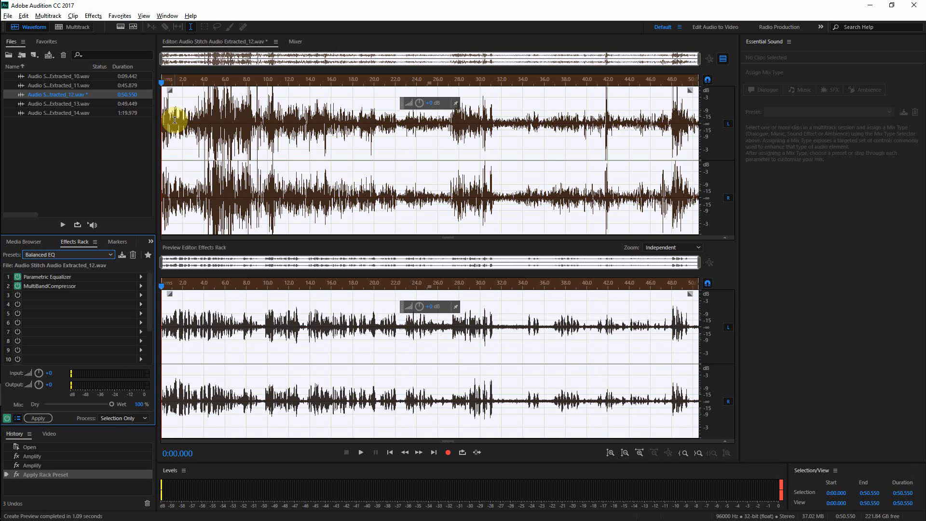
Step: Apply the effects rack to Extracted_12, play the result, and save the file
click(41, 418)
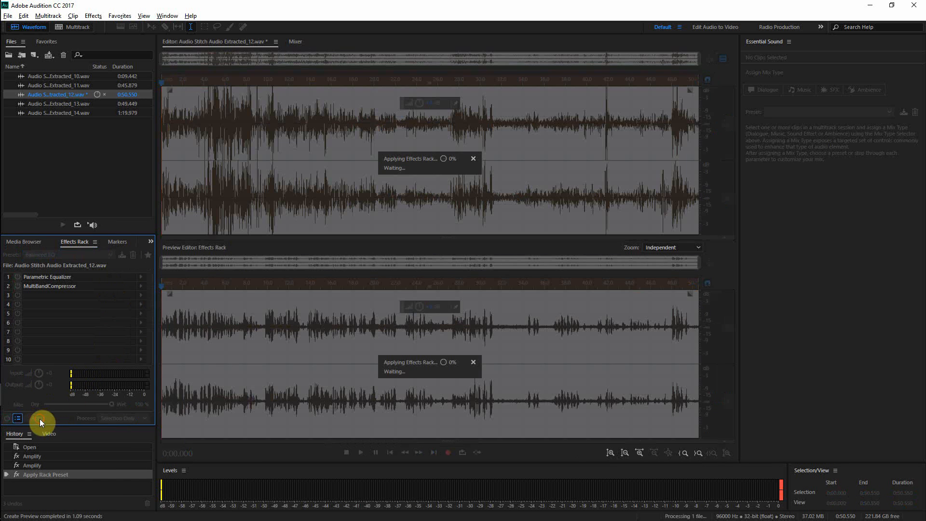
key(space)
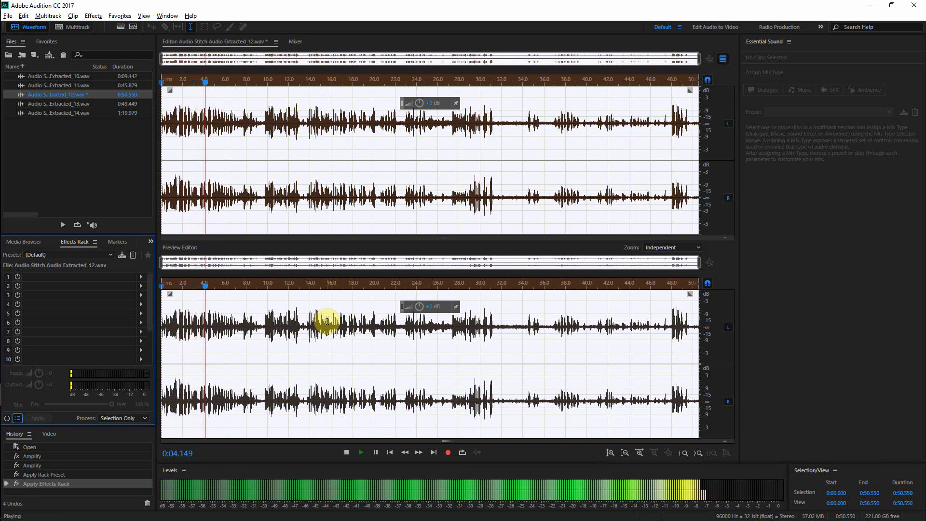
key(ctrl+s)
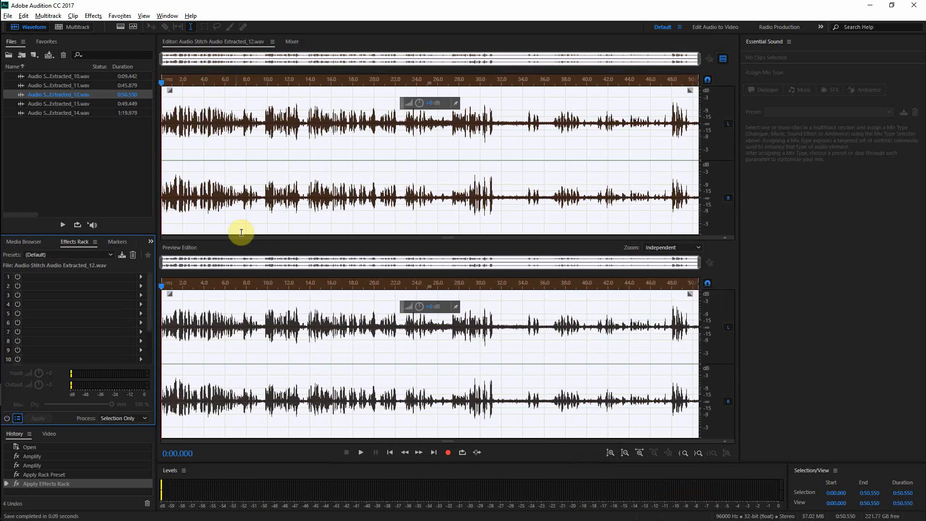
Step: Open Audio Stitch Audio Extracted_13.wav and set the preview editor's zoom to Mirrored
double_click(60, 105)
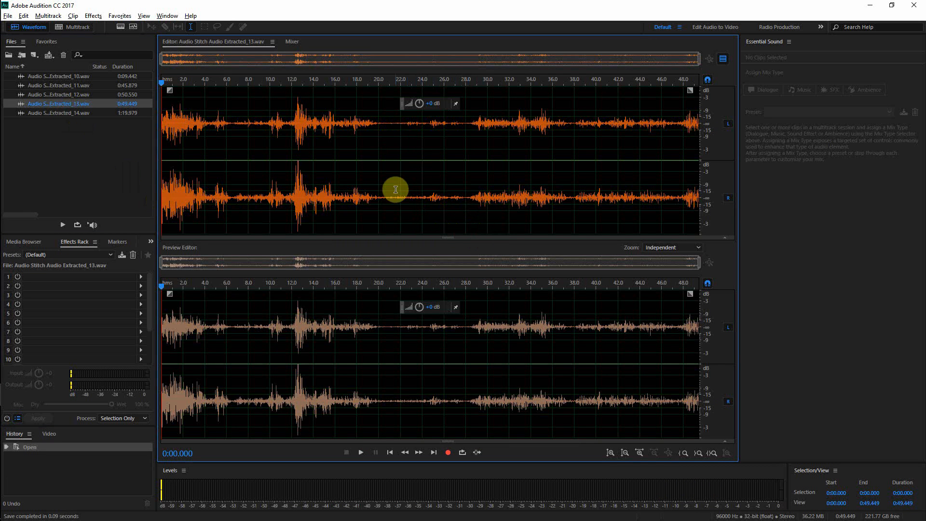
click(682, 248)
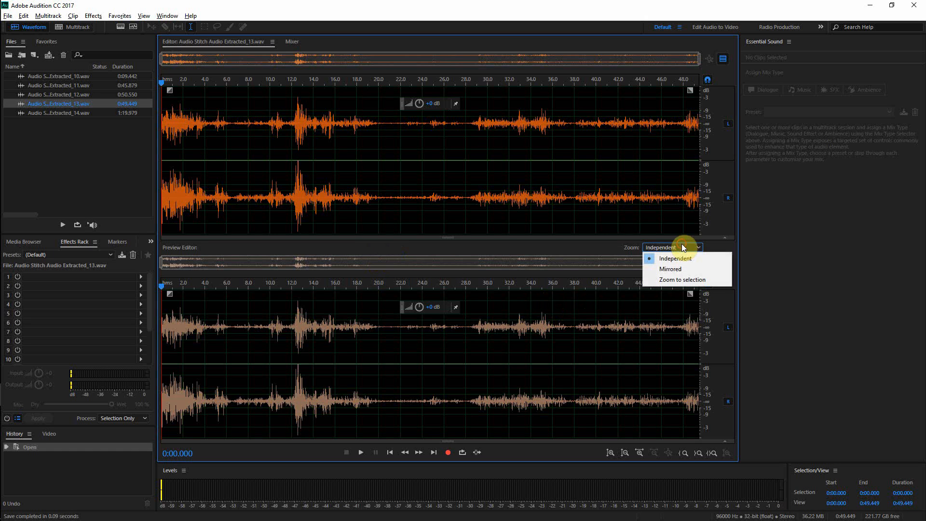
click(681, 269)
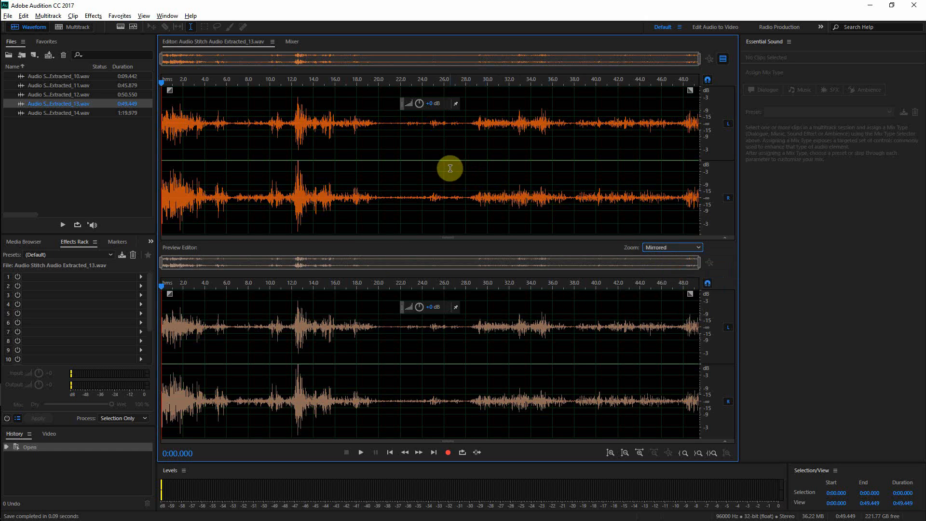
scroll(450, 169, up, 5)
scroll(452, 171, down, 5)
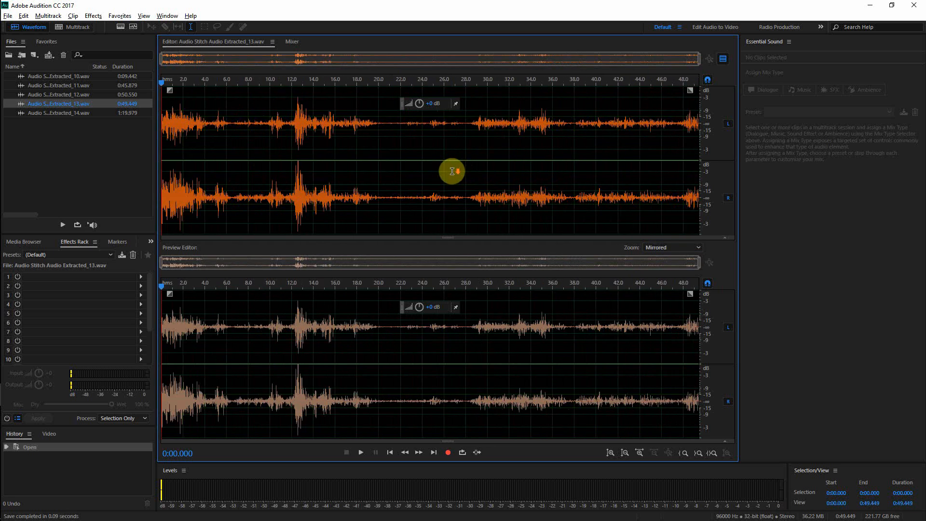
scroll(452, 171, up, 5)
scroll(452, 171, down, 5)
scroll(408, 202, up, 5)
scroll(402, 200, down, 5)
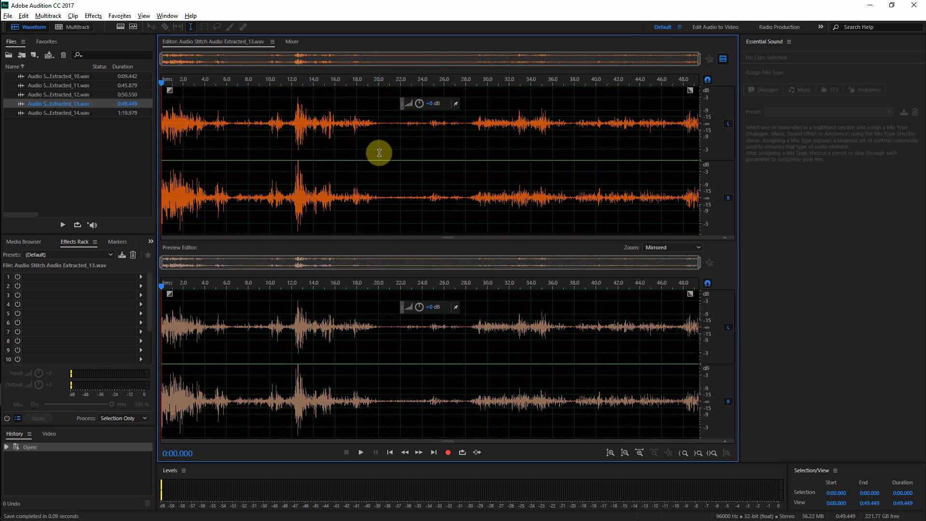
Step: Play Extracted_13 to listen to it, hiding the preview editor
key(space)
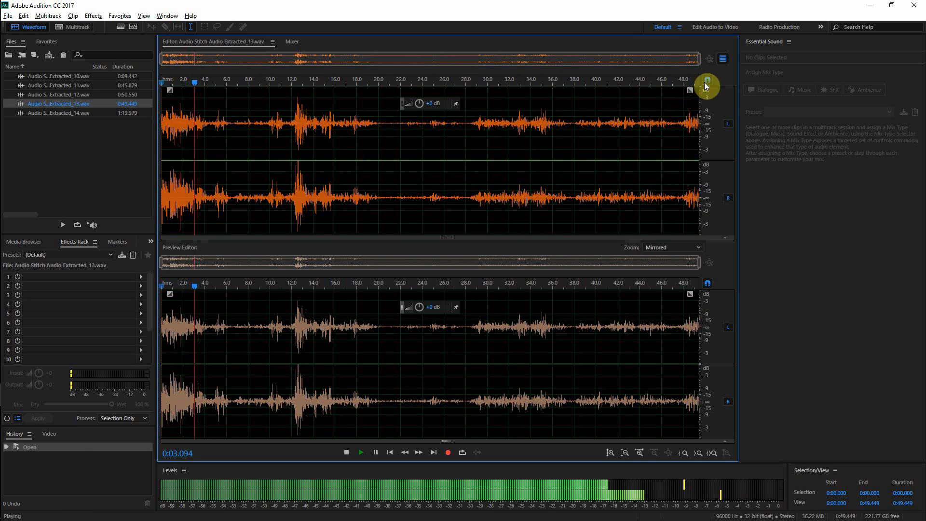
click(720, 58)
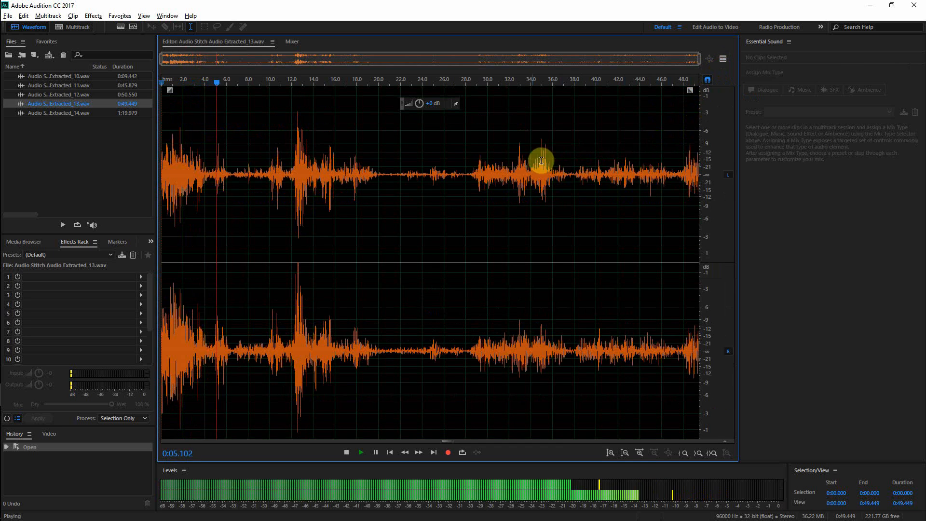
key(space)
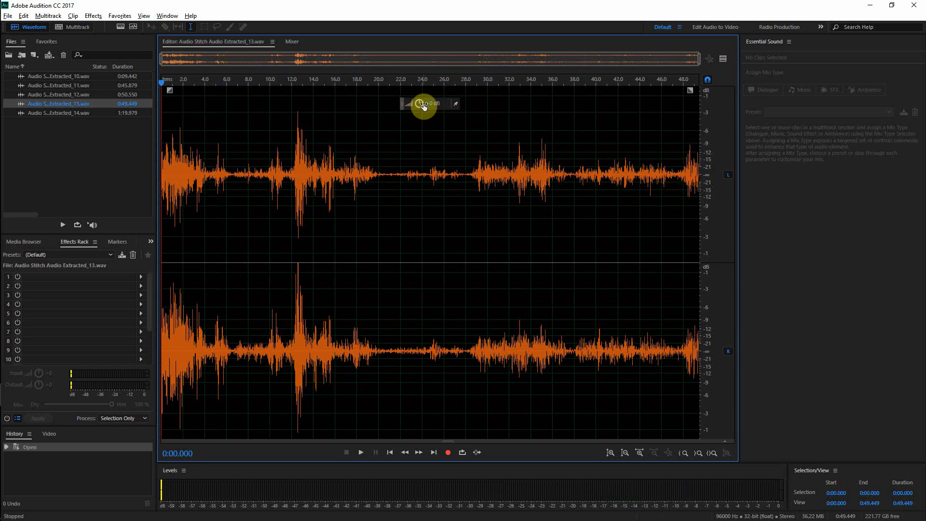
Step: Boost Extracted_13's amplitude with the amplitude control
drag(423, 103, 436, 104)
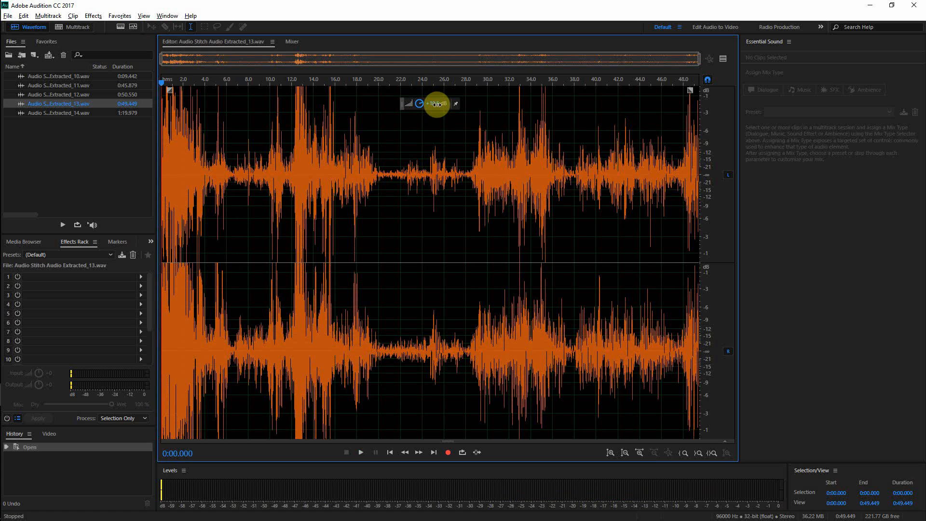
drag(437, 104, 438, 106)
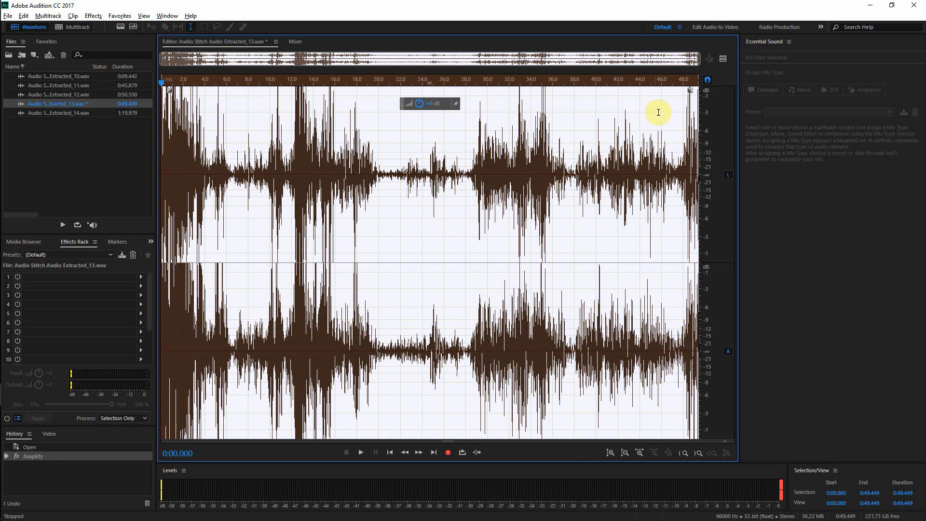
Step: Load the Balanced EQ rack preset and apply the effects rack to Extracted_13 with the preview editor shown
click(101, 254)
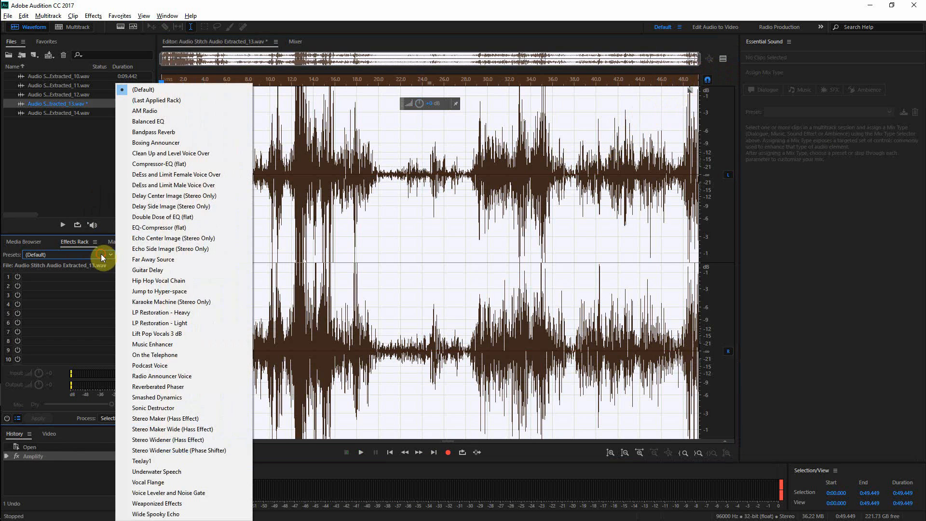
click(178, 123)
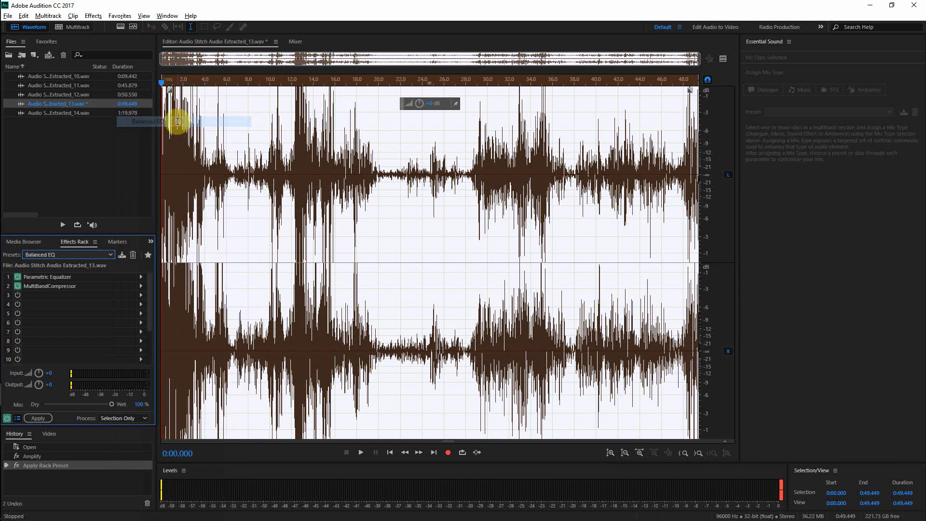
click(723, 60)
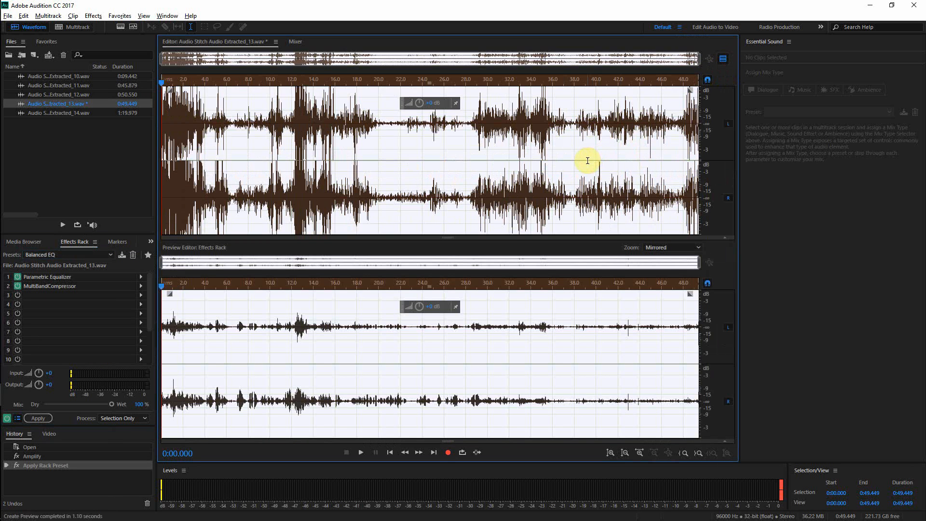
click(38, 418)
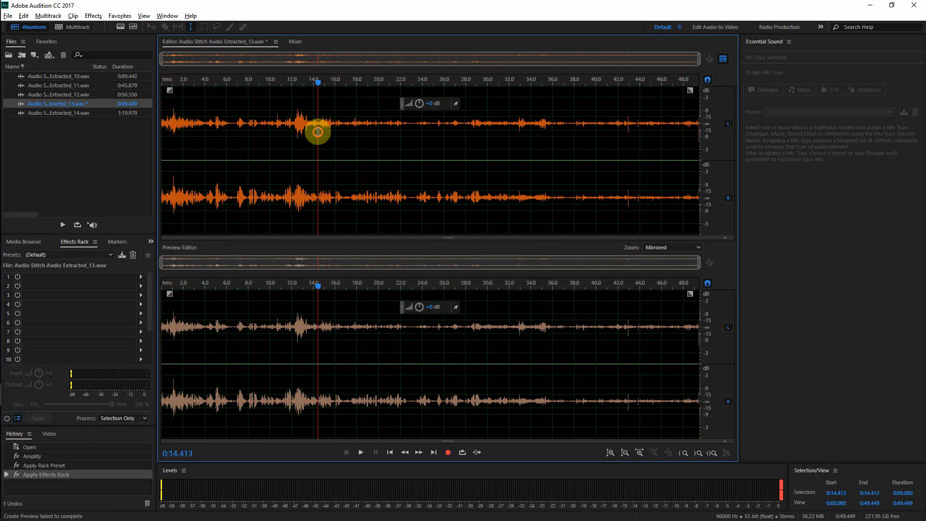
Step: Play the processed Extracted_13 from a couple of points and save the file
click(318, 129)
key(space)
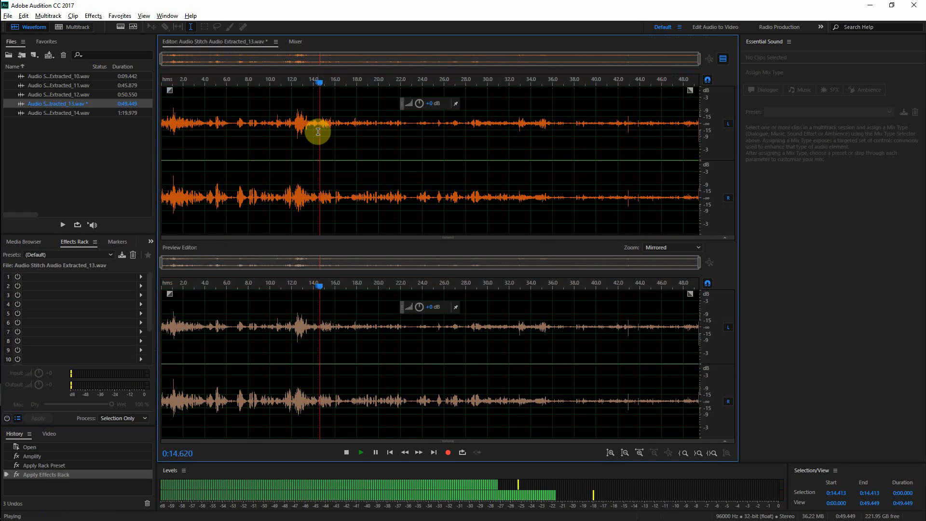
click(169, 121)
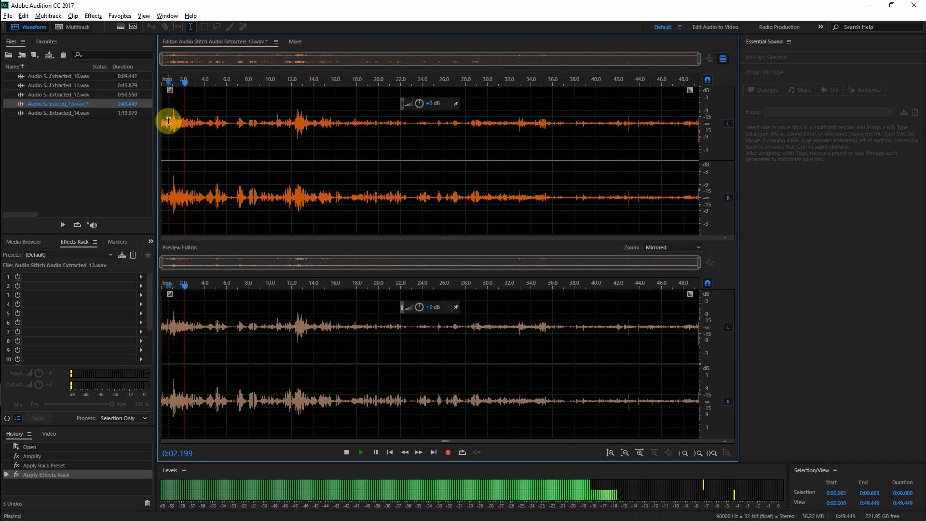
key(space)
key(ctrl+s)
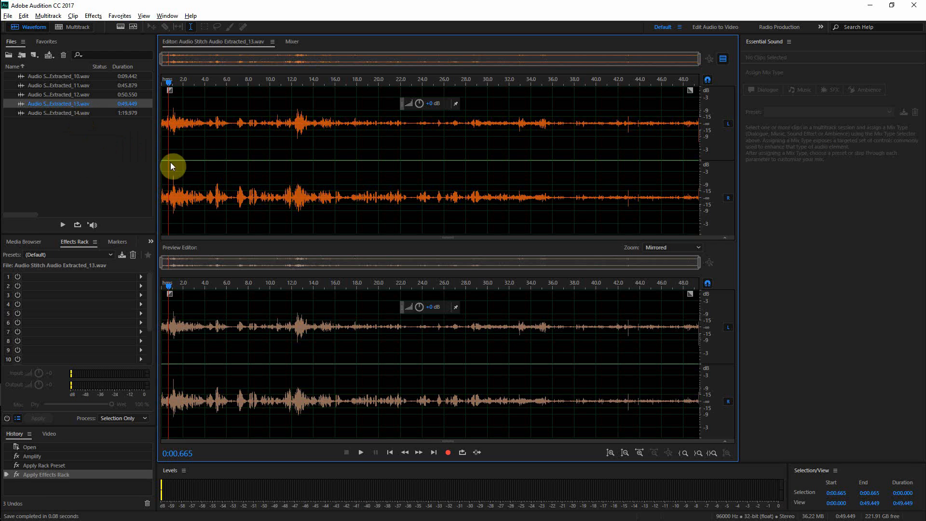
Step: Open Extracted_14 in a single waveform view and boost its amplitude with the amplitude control
double_click(61, 113)
click(724, 58)
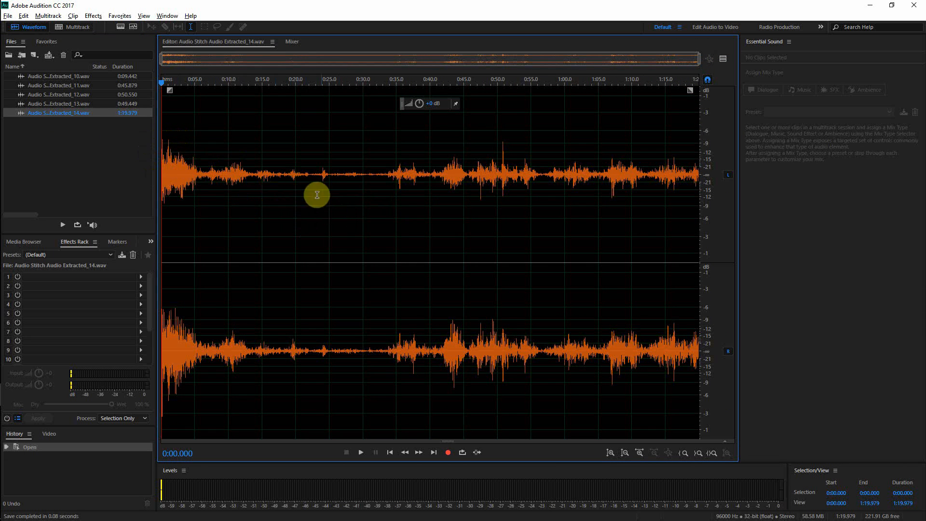
drag(420, 104, 439, 103)
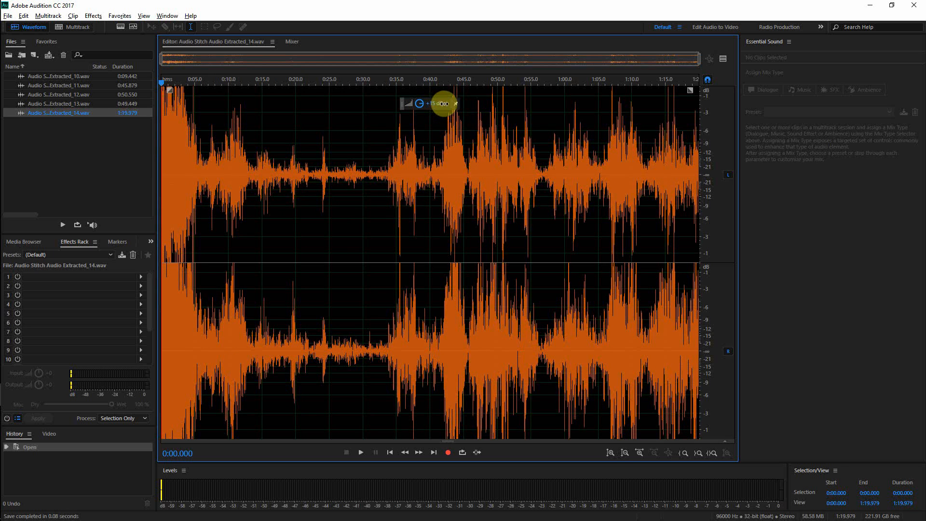
drag(444, 104, 444, 104)
Step: Play the boosted Extracted_14 from several points to listen to it
key(space)
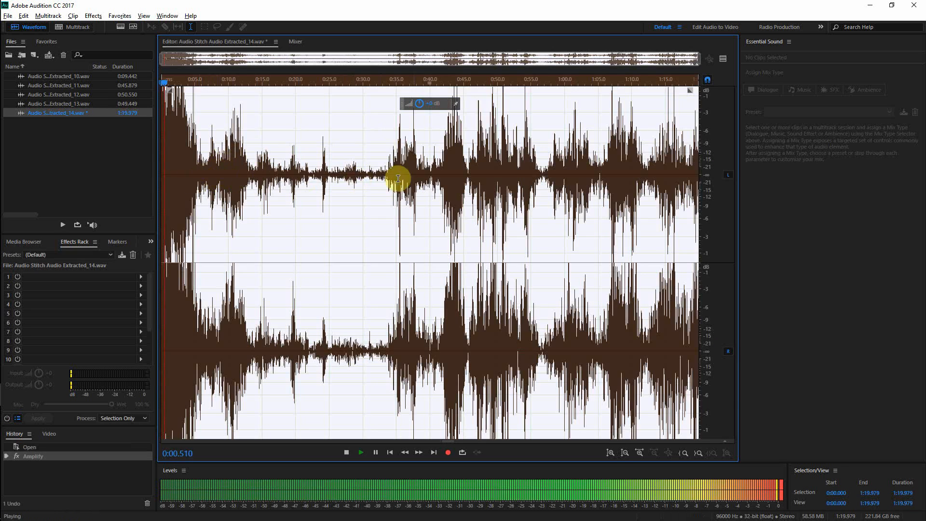
key(space)
click(430, 176)
key(space)
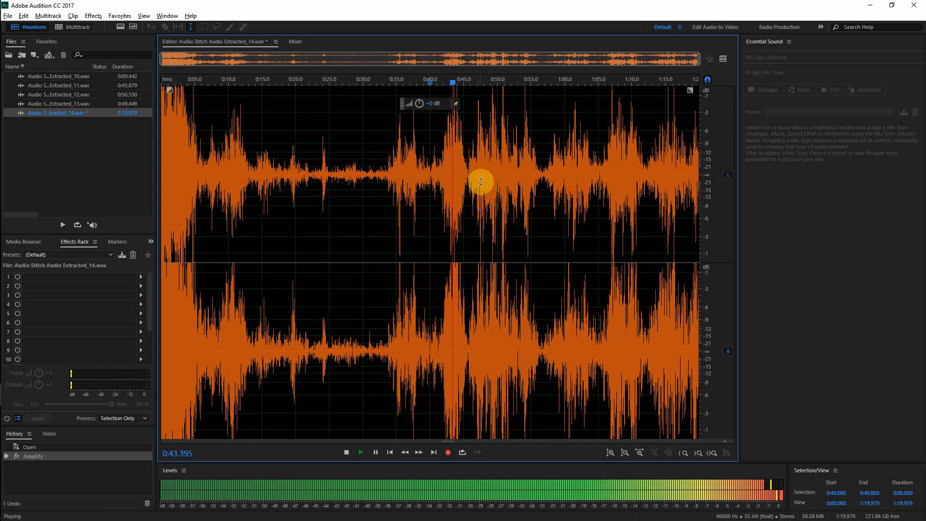
click(350, 182)
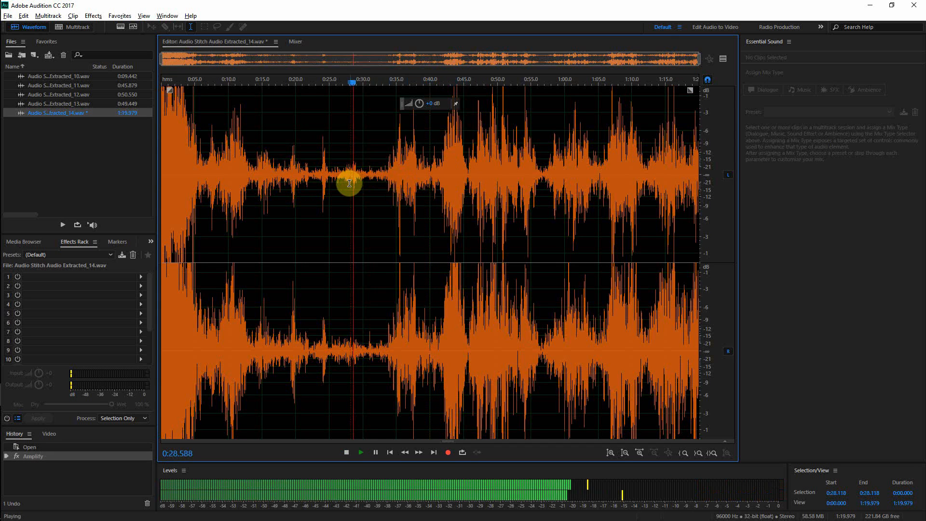
click(584, 190)
click(577, 191)
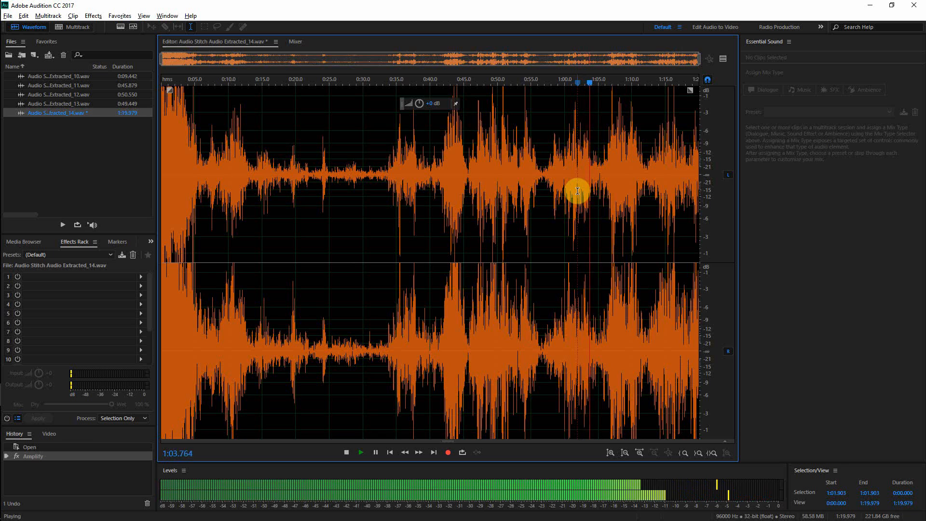
key(space)
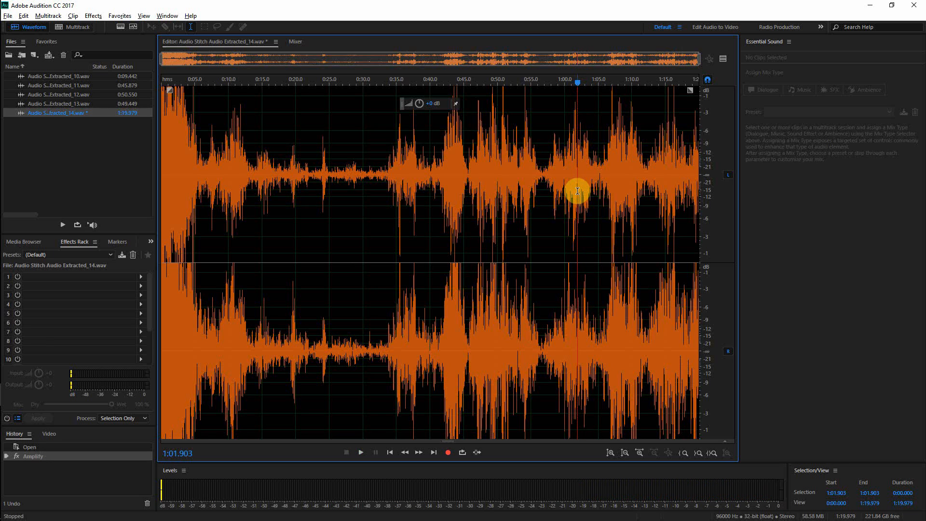
key(space)
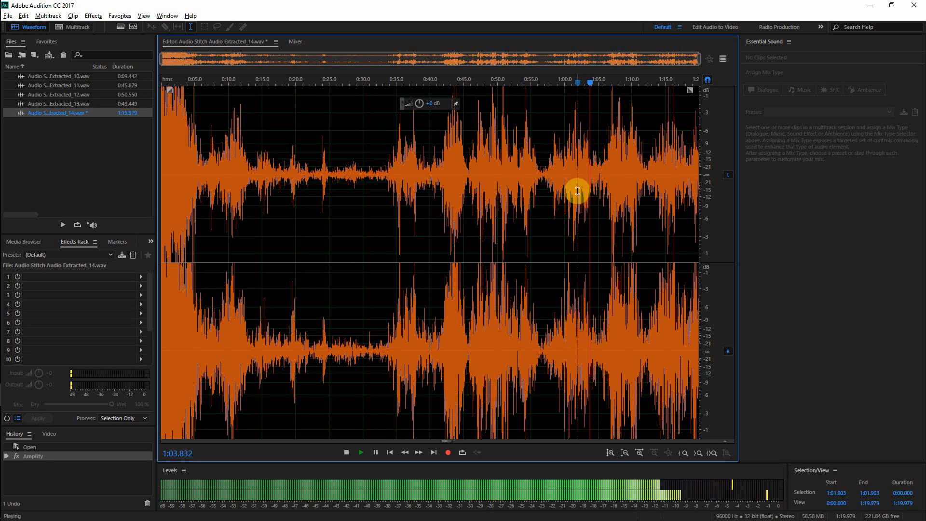
key(space)
key(space)
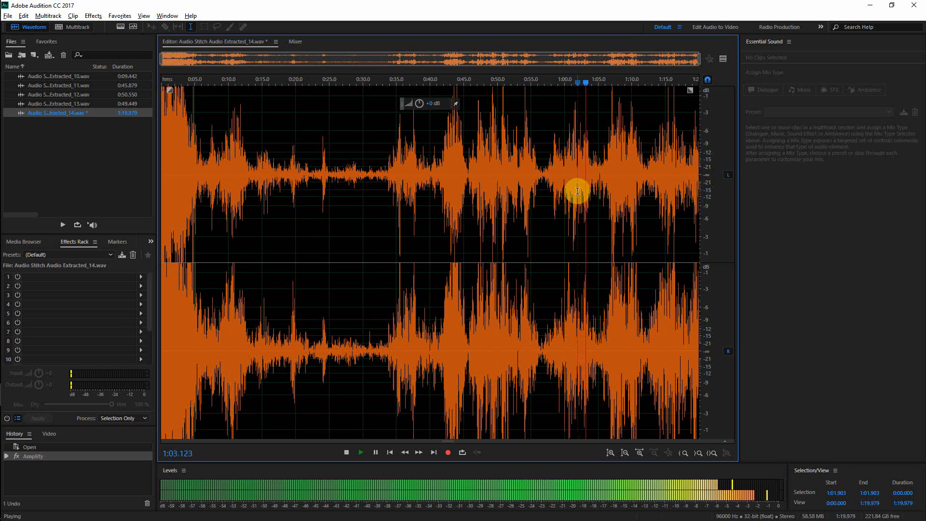
key(space)
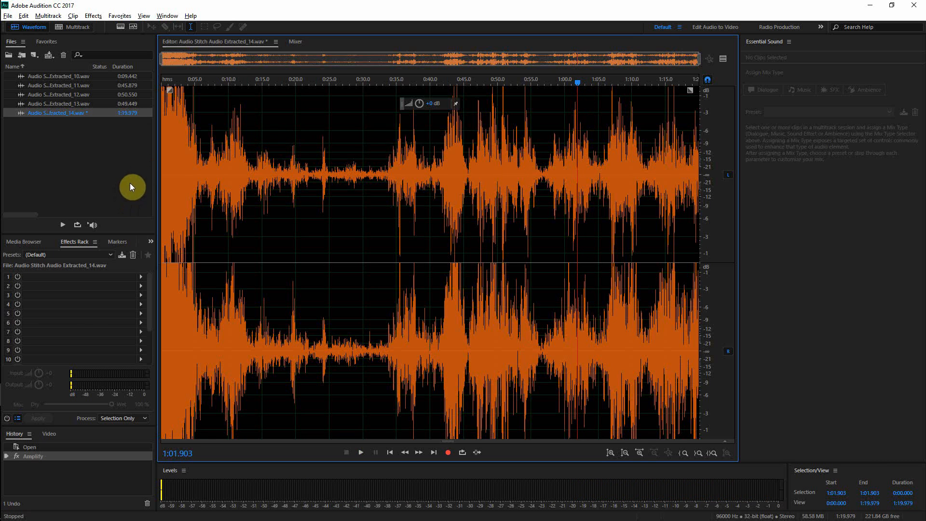
Step: Show the preview editor and load the Balanced EQ rack preset for Extracted_14
click(723, 58)
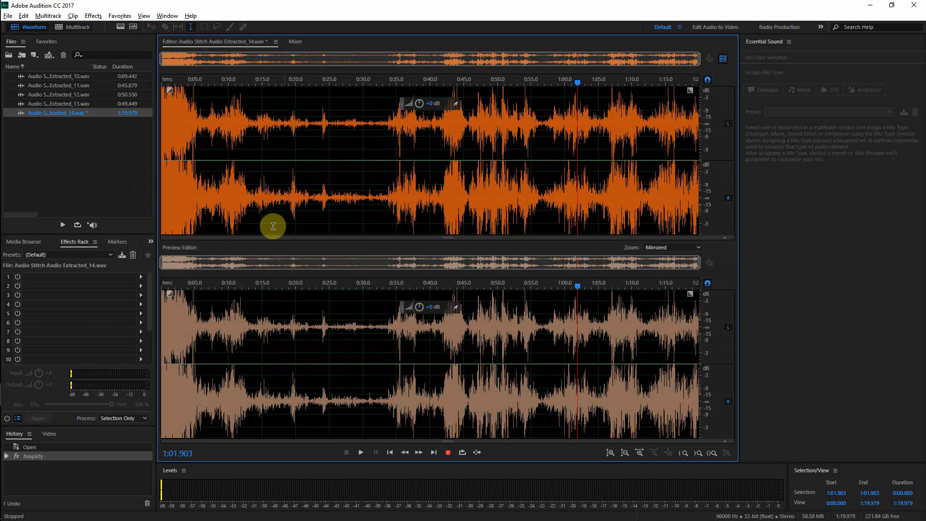
click(70, 256)
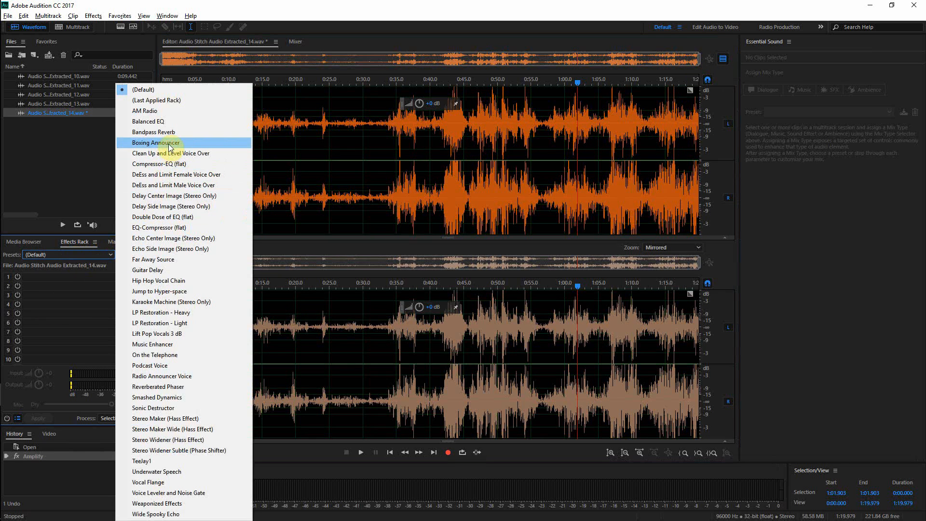
click(186, 123)
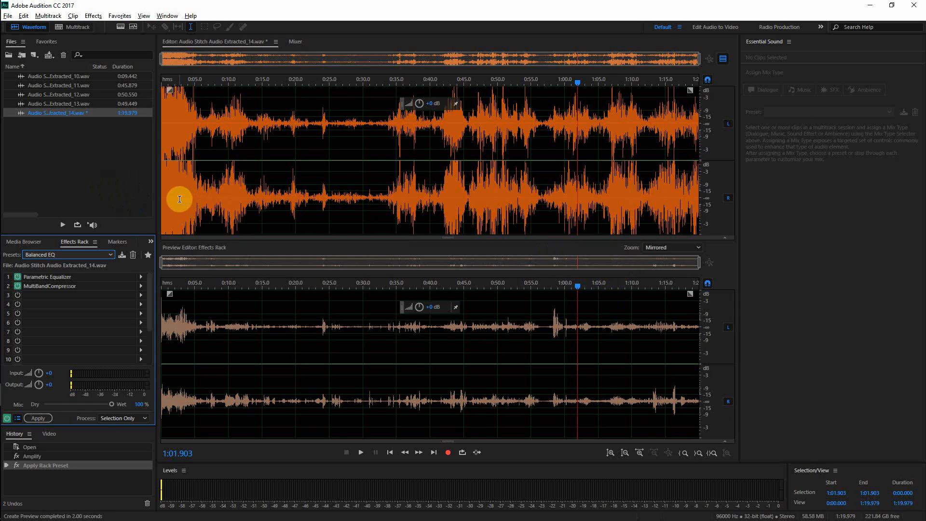
Step: Zoom into the waveform and open the Parametric Equalizer settings in the rack to inspect them
scroll(176, 199, up, 5)
scroll(178, 198, up, 4)
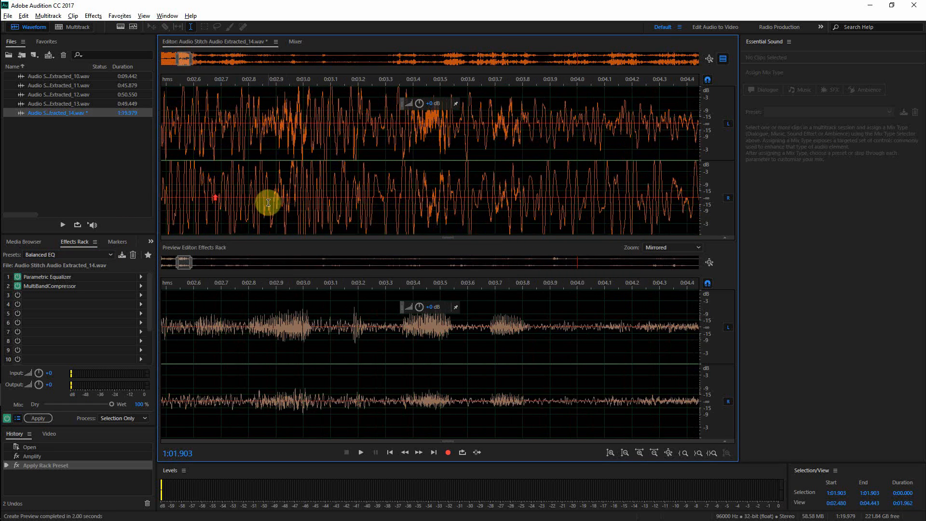
scroll(369, 200, up, 1)
scroll(370, 200, down, 5)
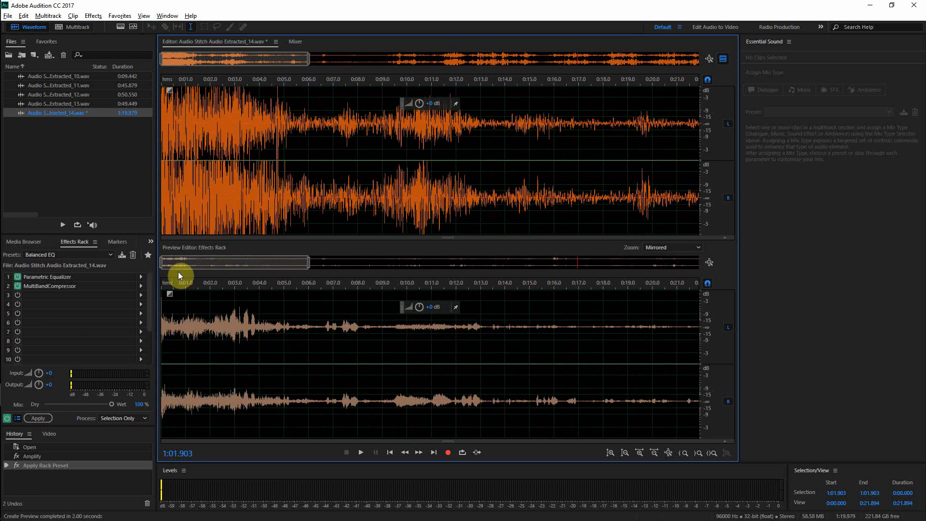
click(140, 278)
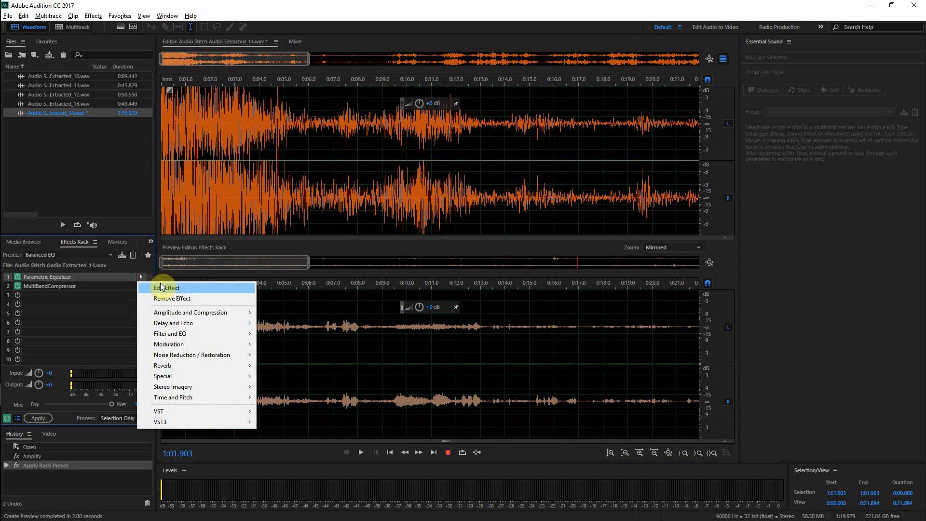
click(163, 285)
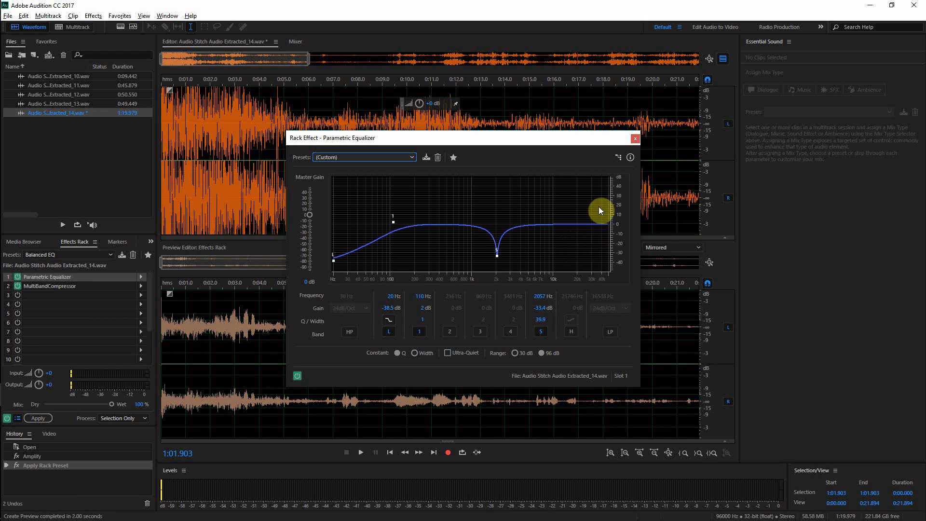
click(634, 140)
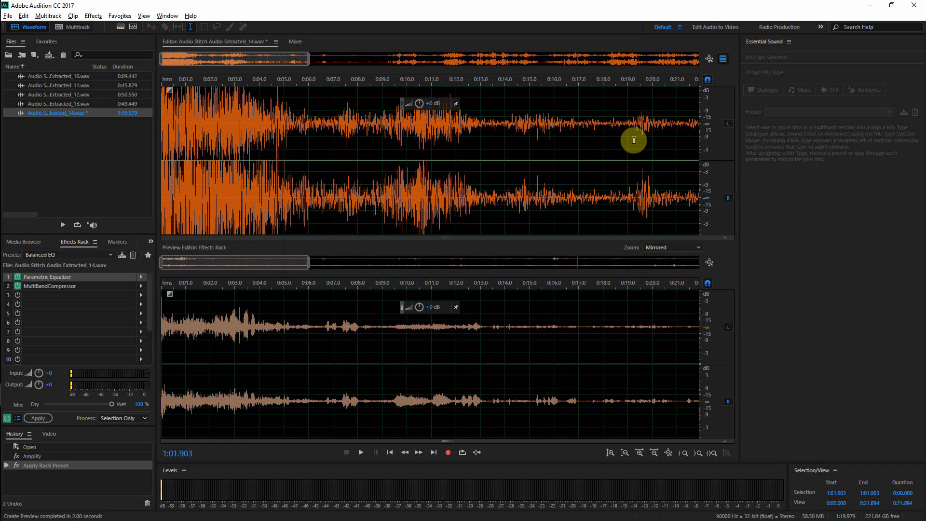
Step: Select the whole of Extracted_14, apply the effects rack, and hide the preview editor
scroll(555, 135, down, 3)
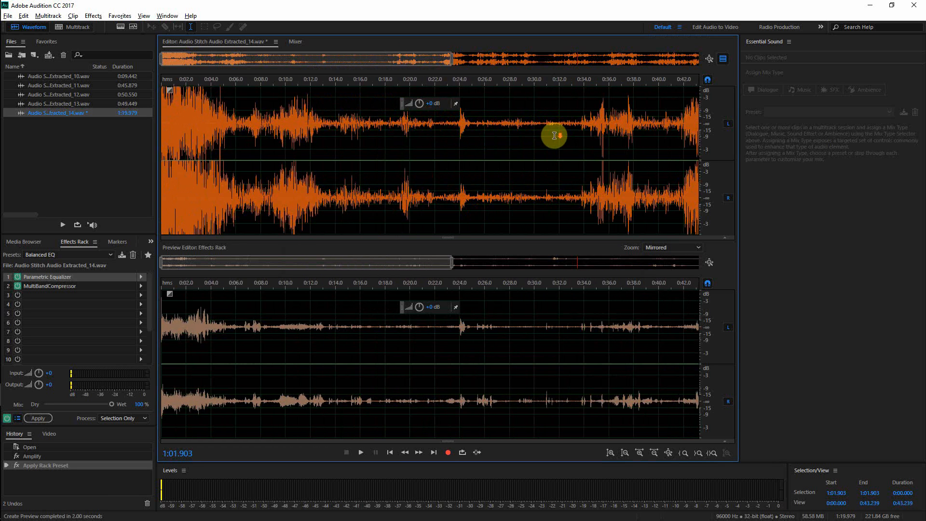
scroll(554, 136, down, 2)
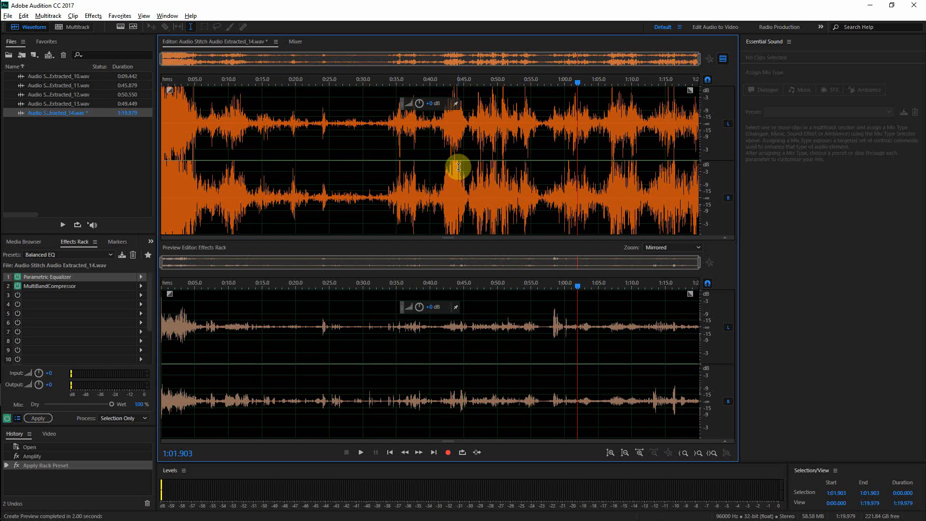
double_click(313, 193)
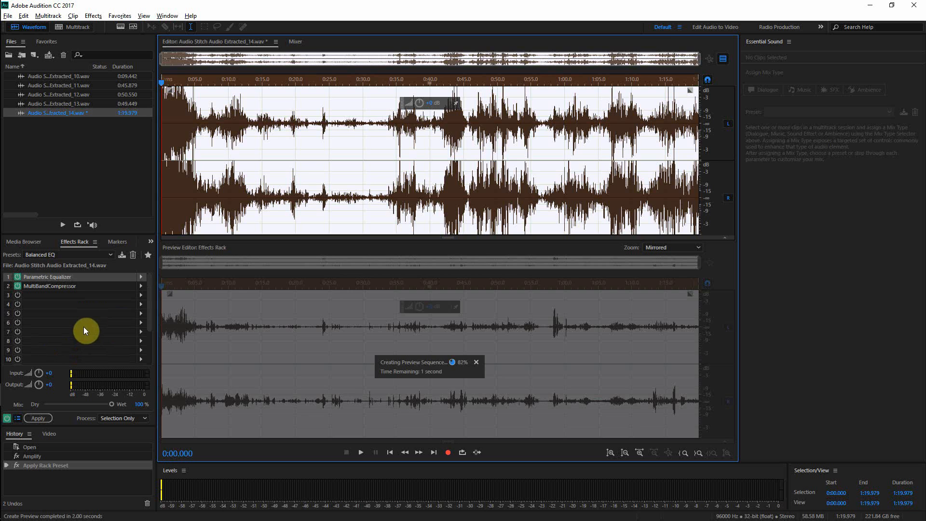
click(42, 418)
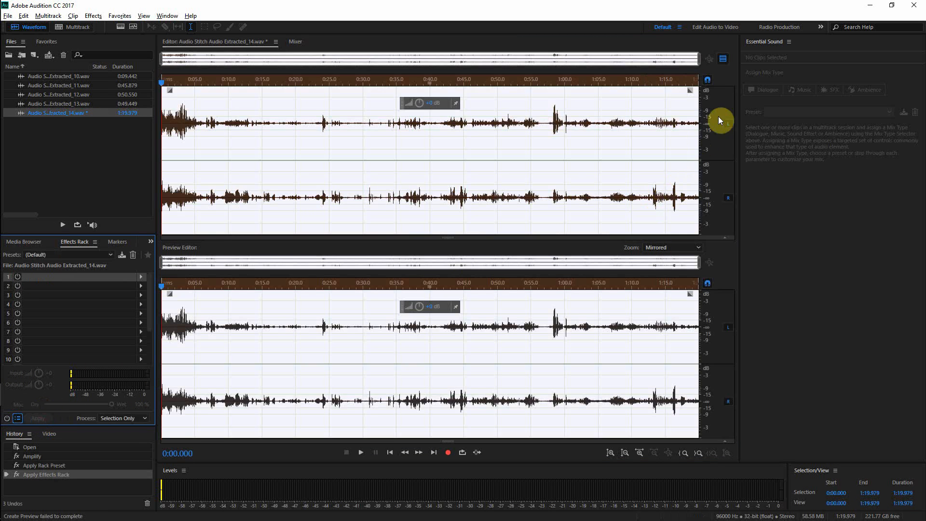
click(723, 58)
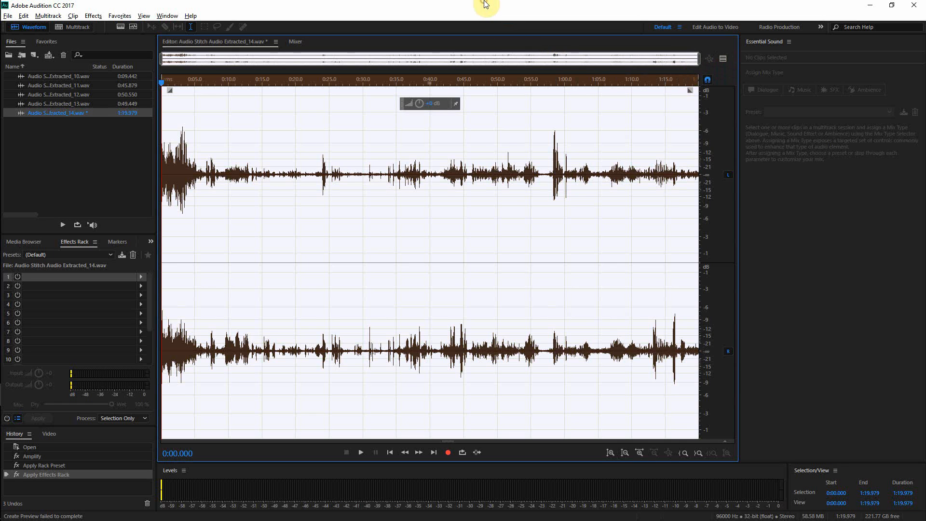
Step: Save the processed Extracted_14 file
key(ctrl+s)
click(316, 162)
key(Home)
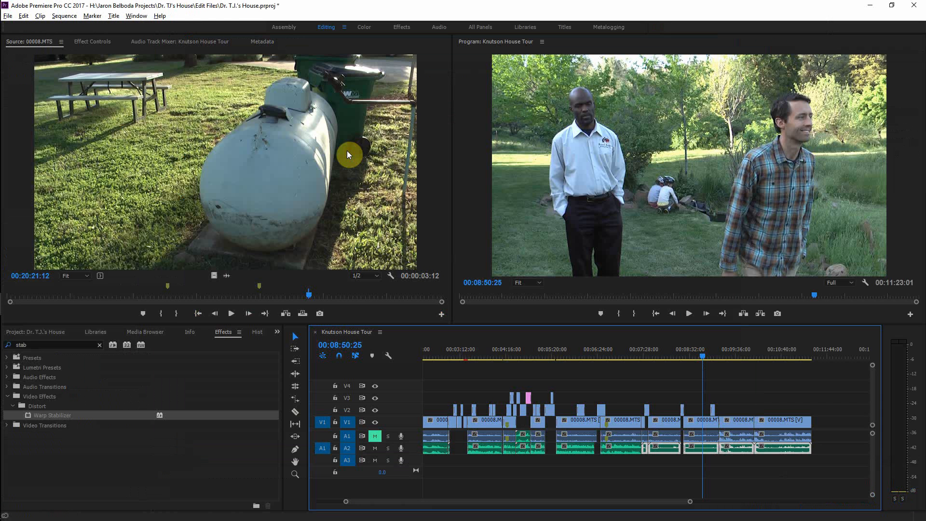
Step: Switch to Premiere Pro, review the end of the Knutson House Tour sequence, and save the project
key(alt+Tab)
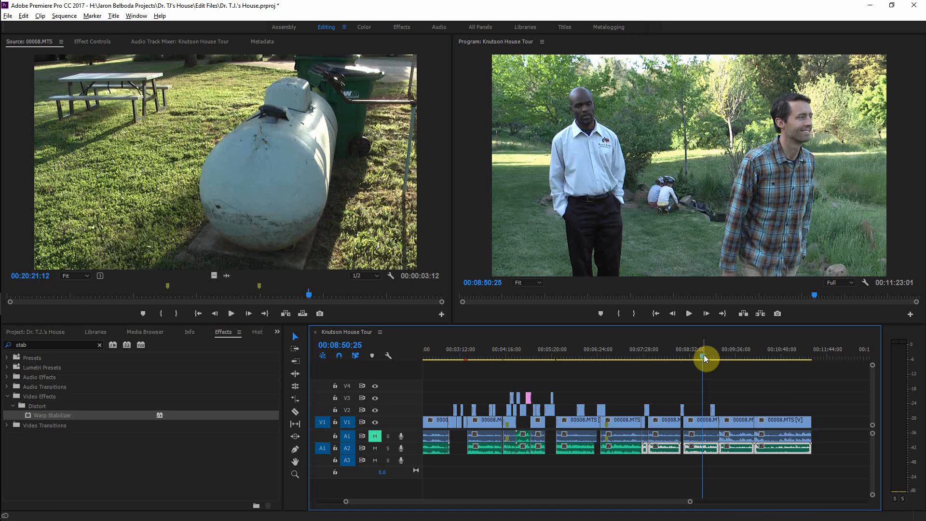
drag(701, 355, 791, 372)
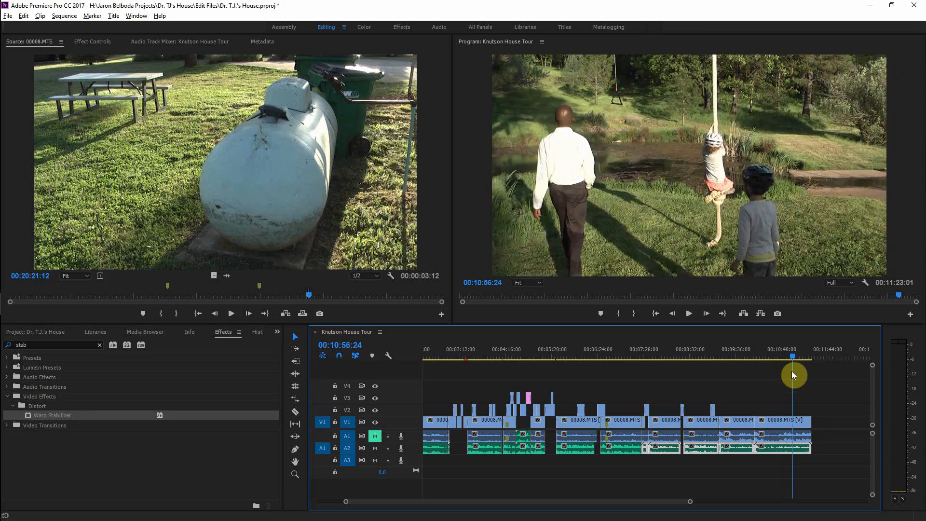
key(space)
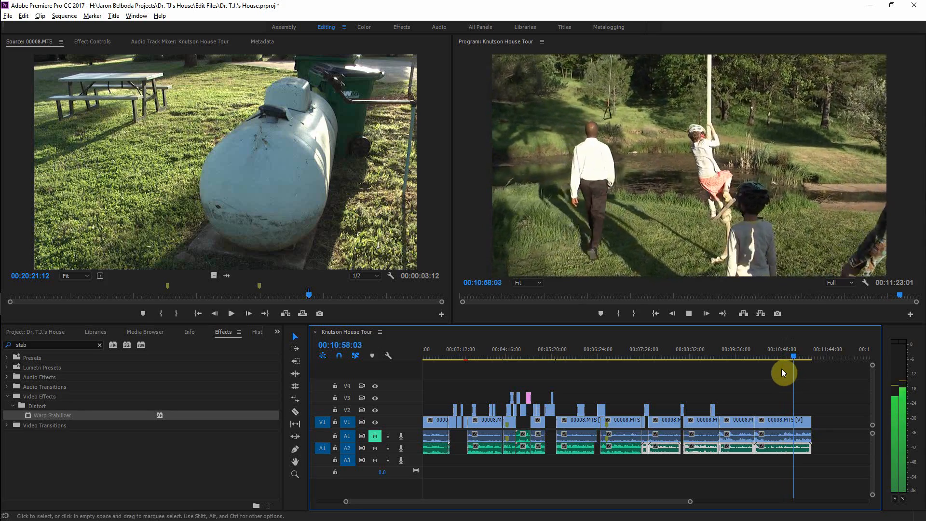
key(equal)
key(equal)
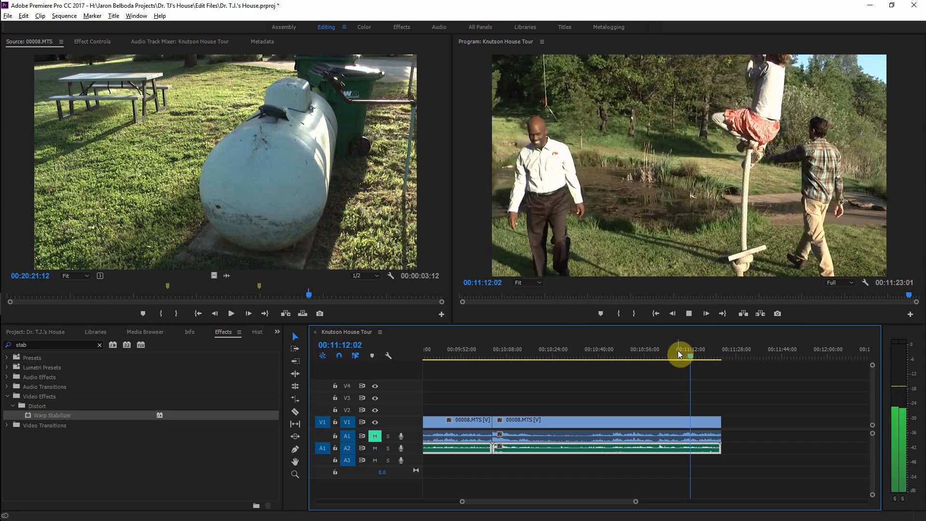
key(ctrl+s)
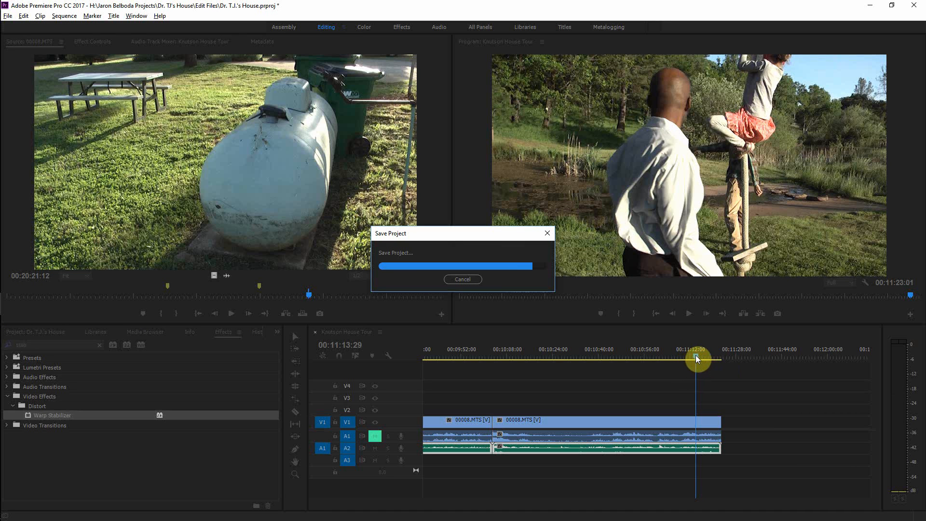
Step: Play the sequence's final seconds, select the last clip, and save the project again
drag(696, 355, 710, 359)
key(space)
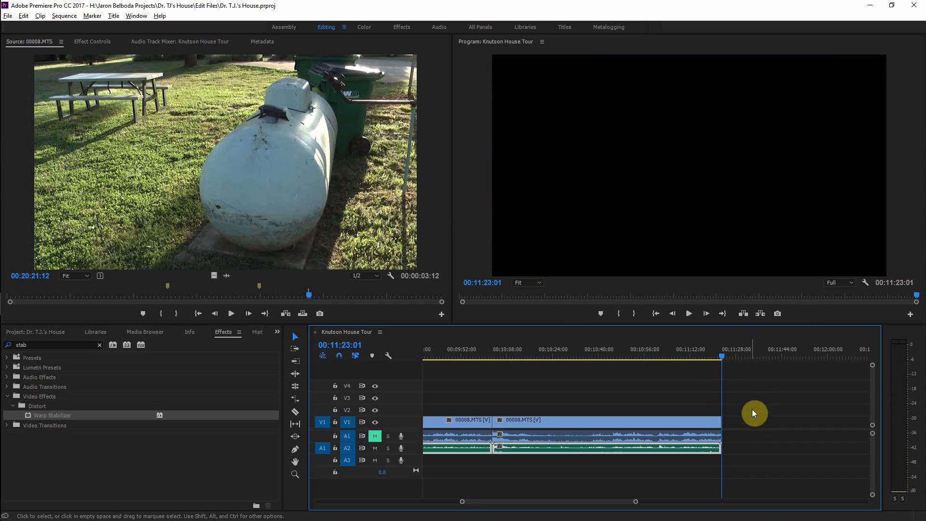
click(753, 409)
drag(763, 418, 715, 451)
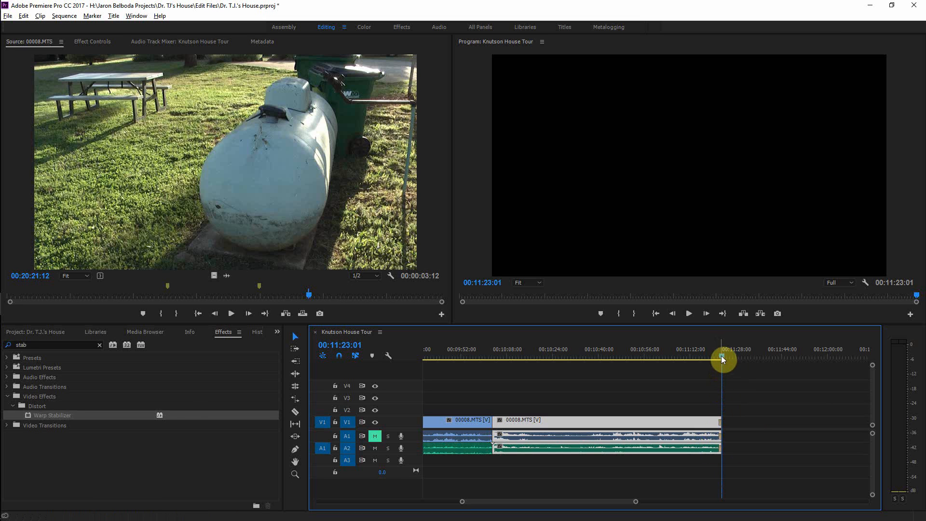
drag(721, 357, 717, 357)
key(space)
key(ctrl+s)
Step: Open the recent project Sundial Gardens.prproj
key(backslash)
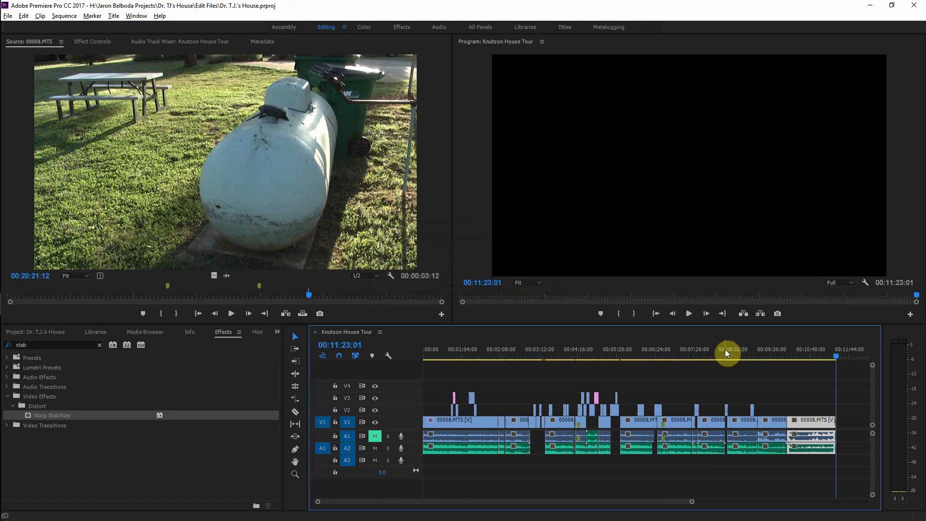
click(745, 386)
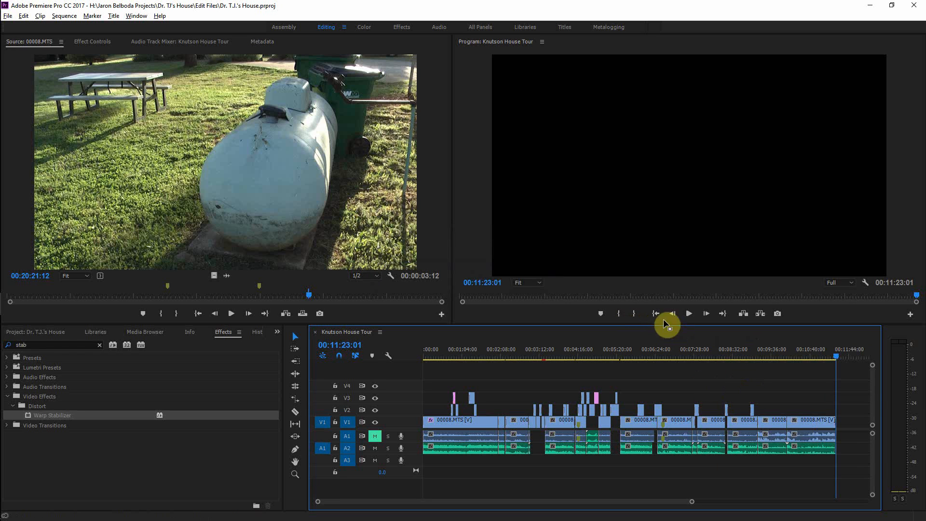
click(7, 16)
mouse_move(48, 59)
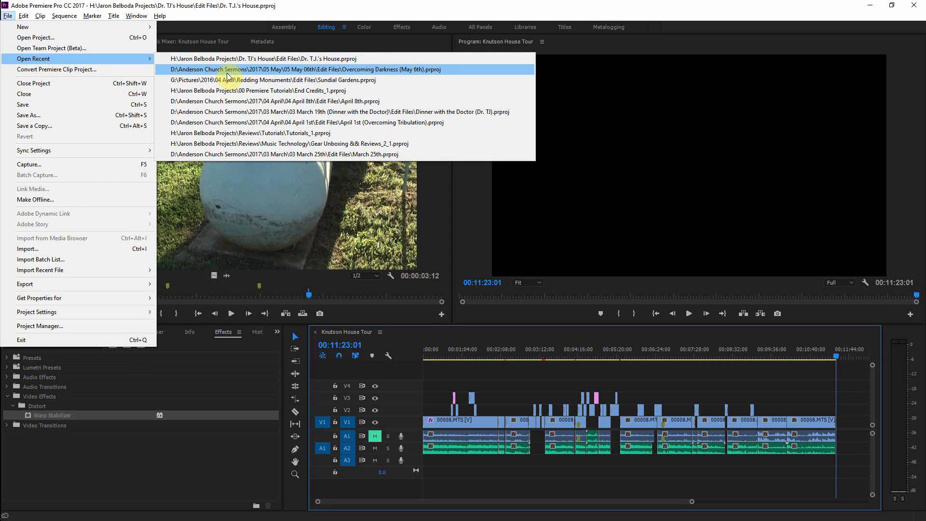
click(229, 80)
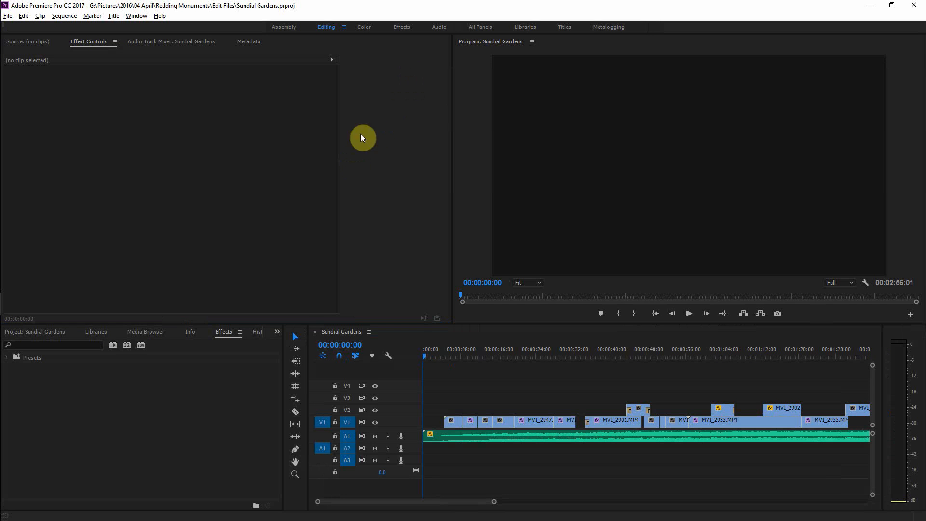
Step: Play the Sundial Gardens sequence from its start, selecting the music clip on the audio track
click(347, 329)
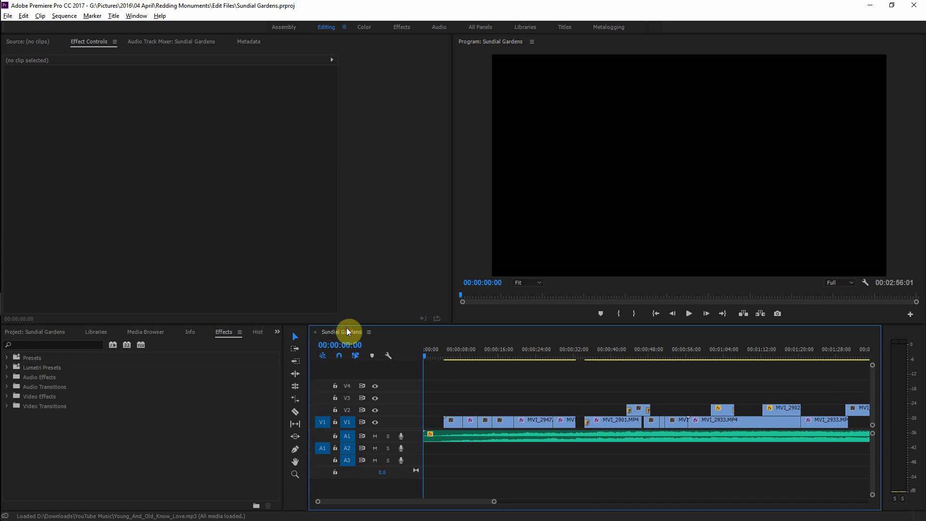
key(minus)
key(minus)
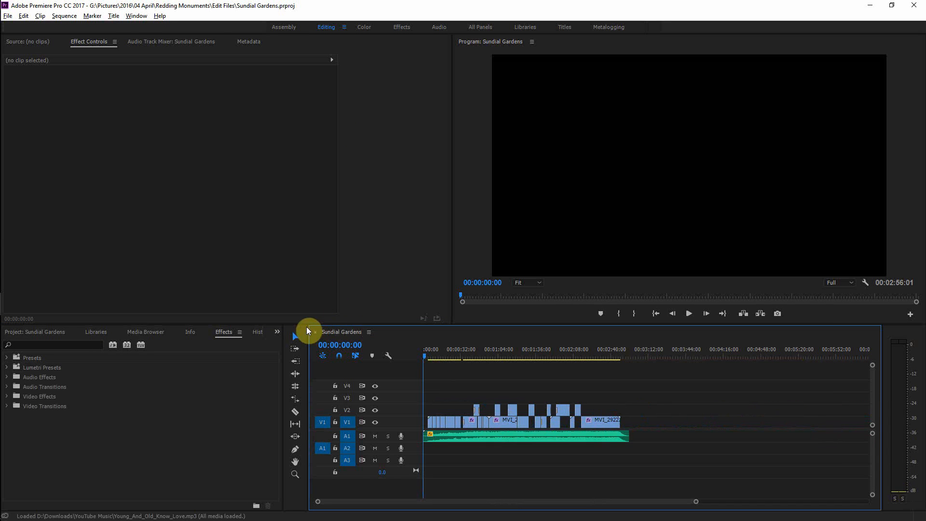
click(427, 356)
click(442, 436)
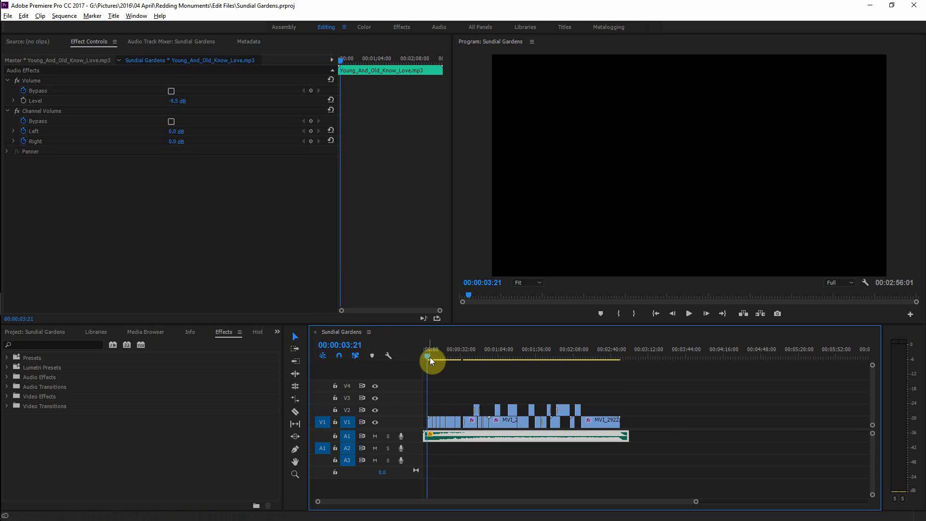
drag(429, 357, 422, 357)
key(space)
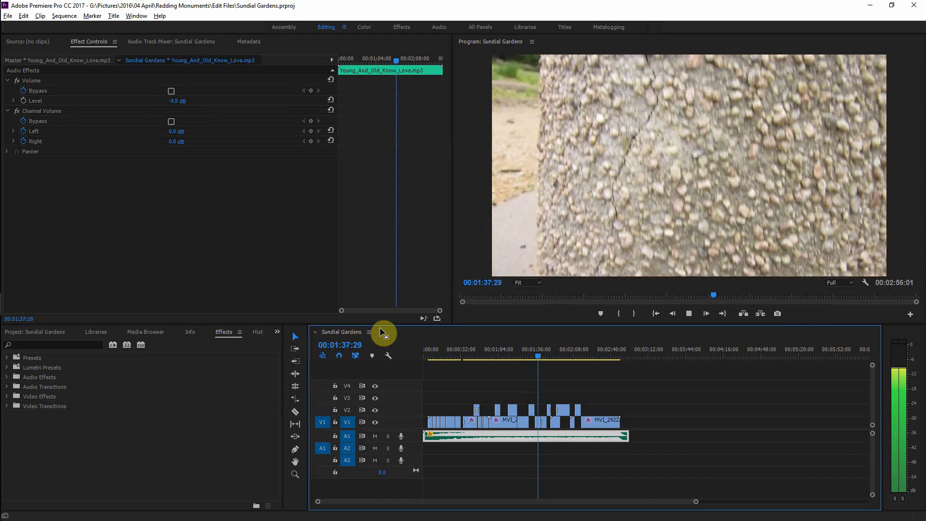
key(space)
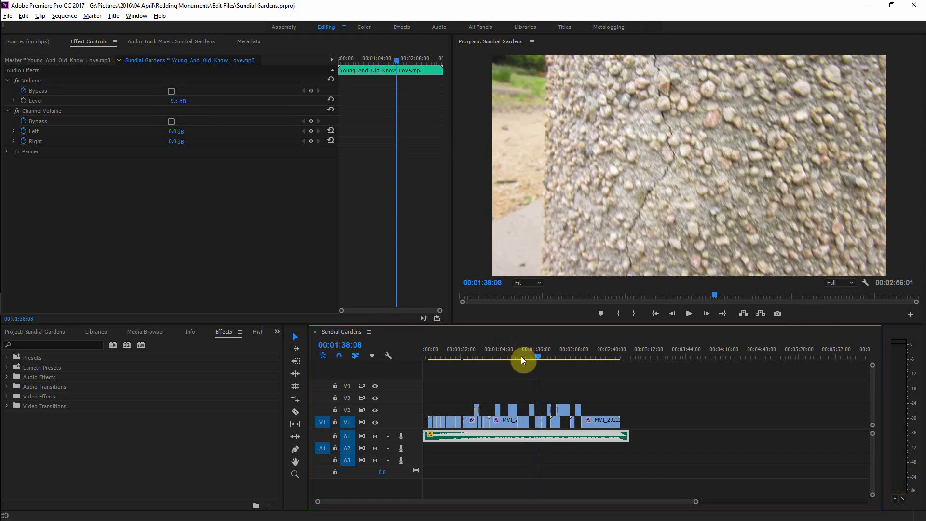
Step: Zoom the timeline in around the one-minute mark and play back that section of the sequence
drag(536, 355, 495, 366)
key(equal)
key(equal)
key(equal)
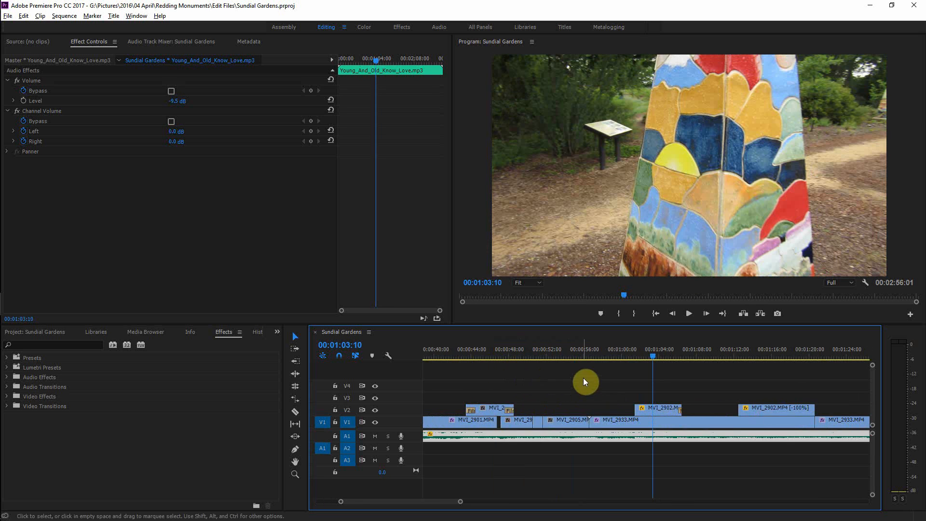
key(equal)
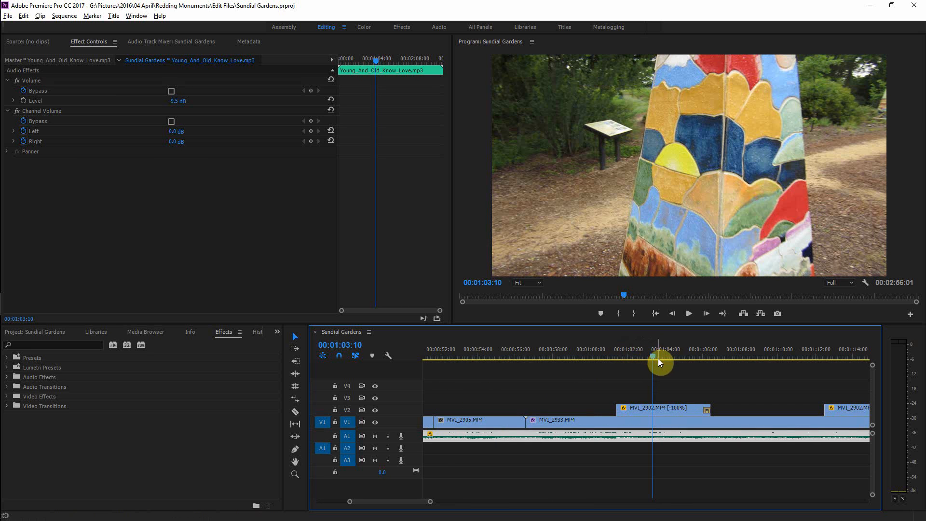
mouse_move(658, 359)
mouse_down()
mouse_move(610, 363)
mouse_move(681, 366)
mouse_move(650, 373)
mouse_up()
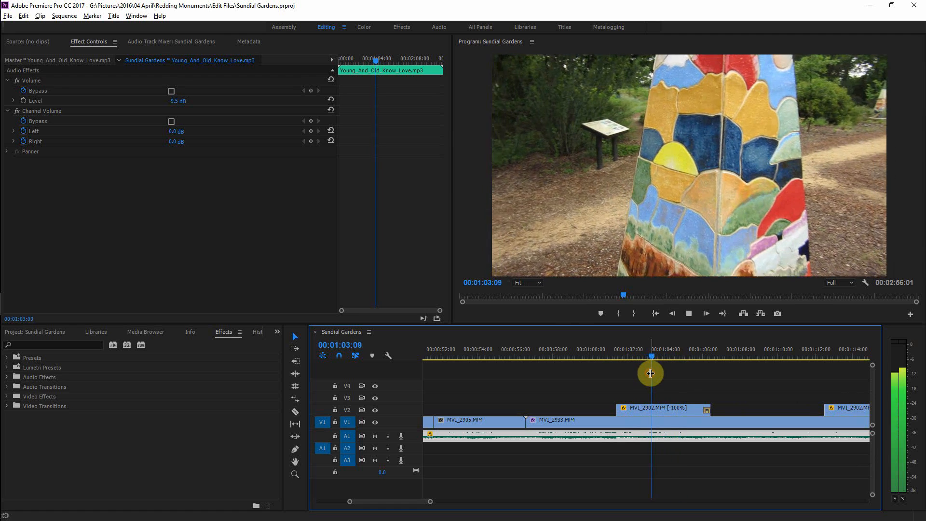
key(space)
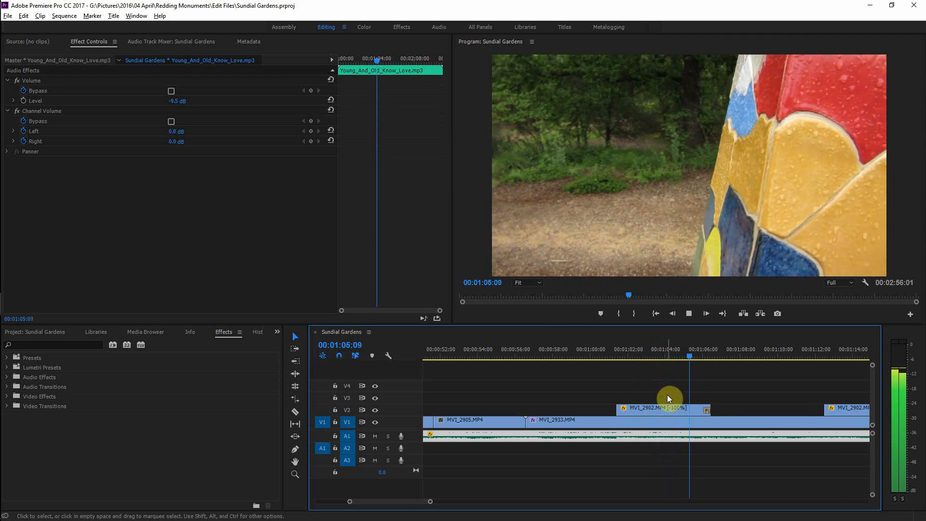
key(space)
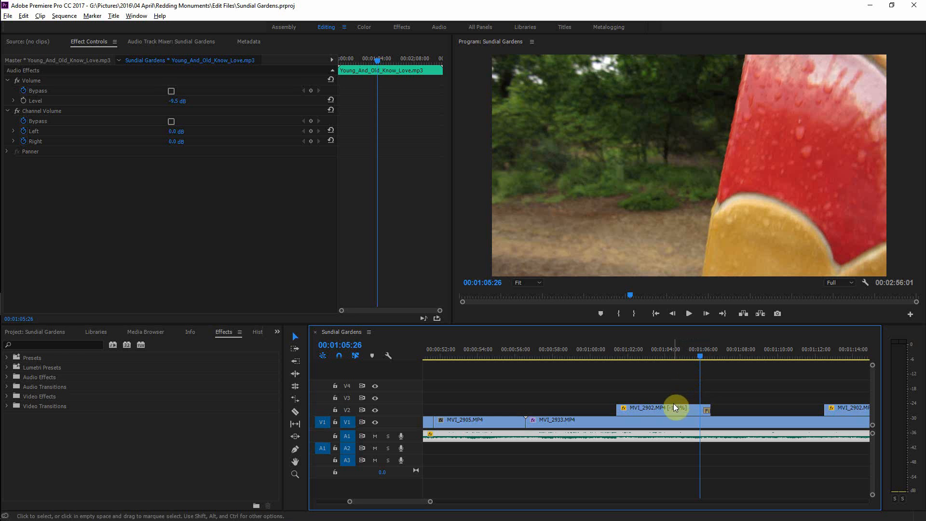
Step: Zoom the timeline back out, move the playhead past the two-minute mark, and play the sequence
key(minus)
key(minus)
key(minus)
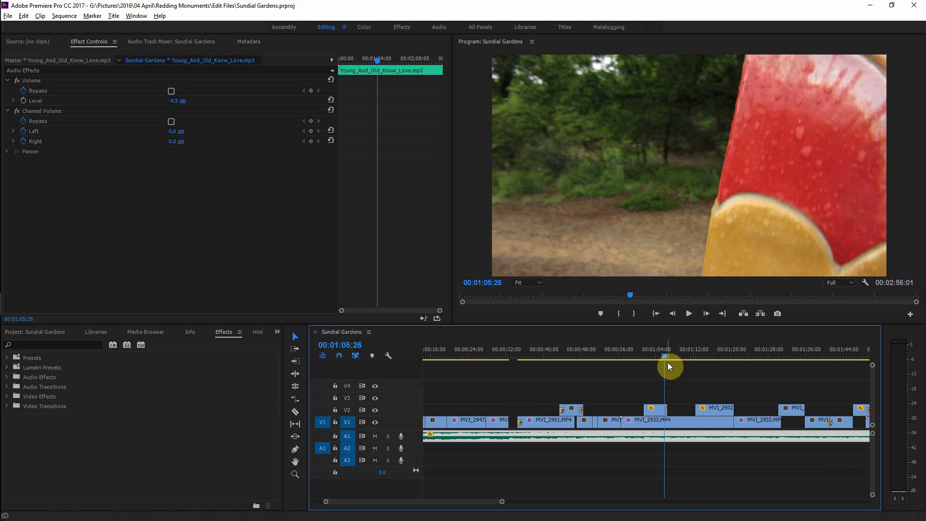
drag(664, 360, 747, 360)
key(minus)
key(minus)
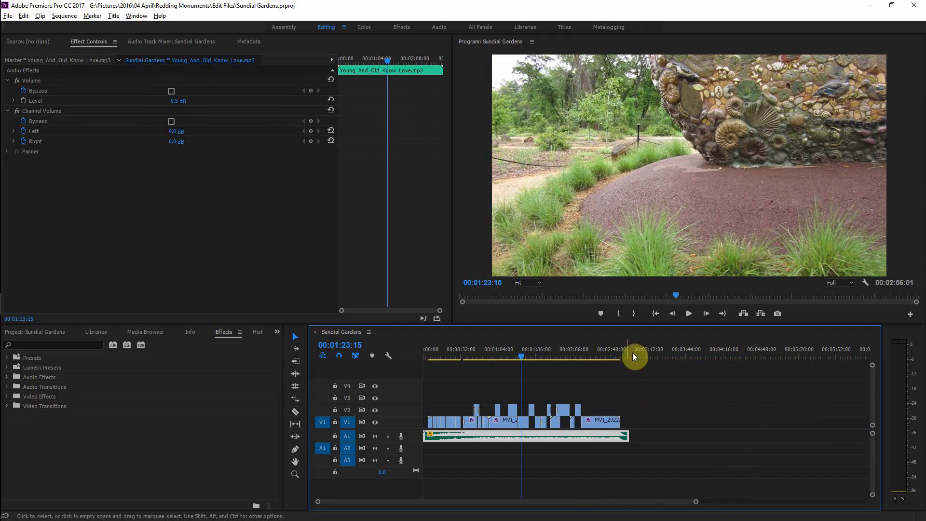
drag(522, 355, 567, 357)
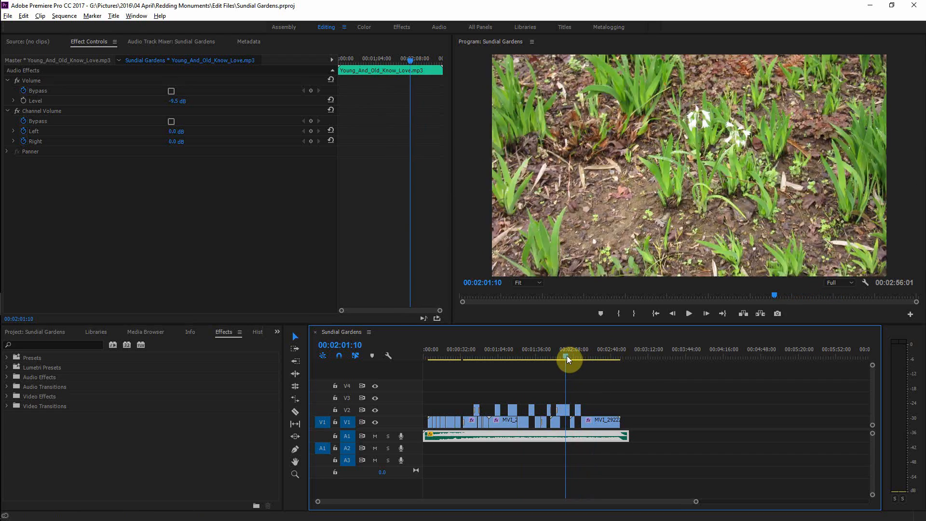
key(space)
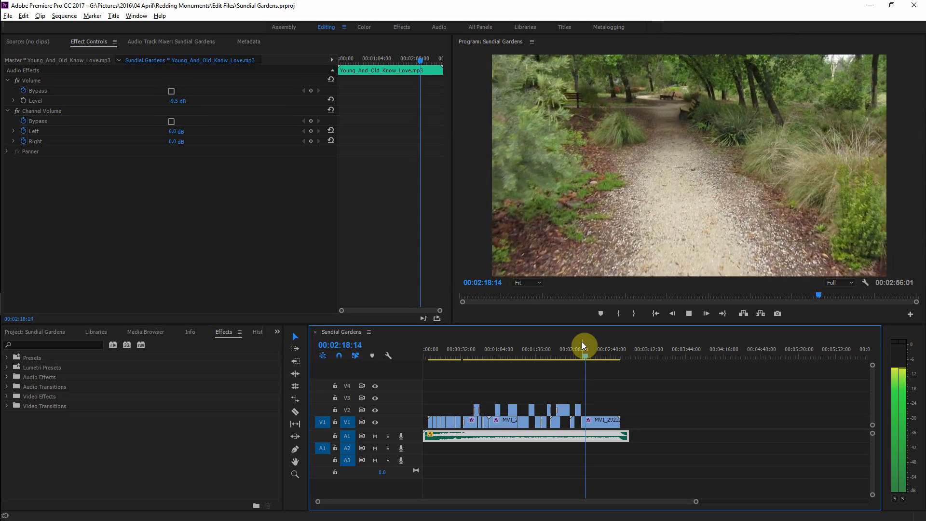
key(space)
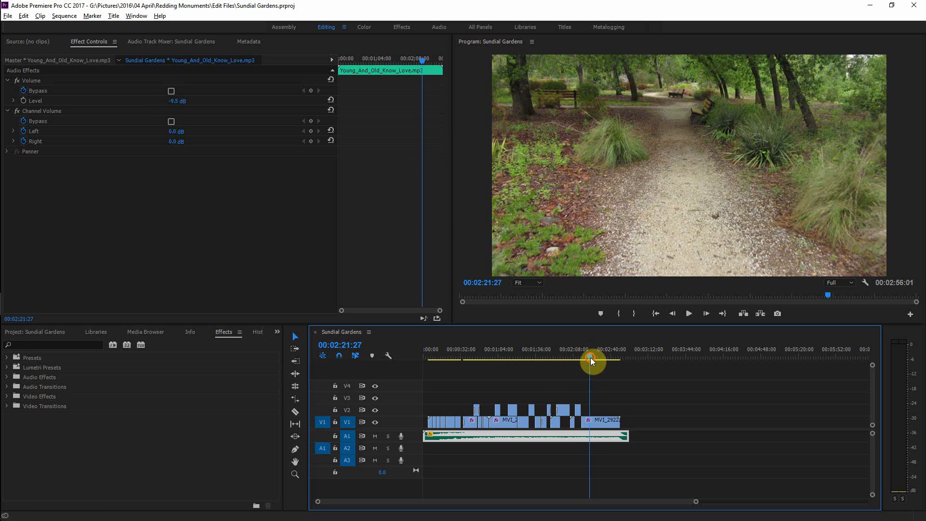
Step: Return the playhead to the start, scrub to about one minute, and zoom in on the timeline
drag(590, 357, 412, 363)
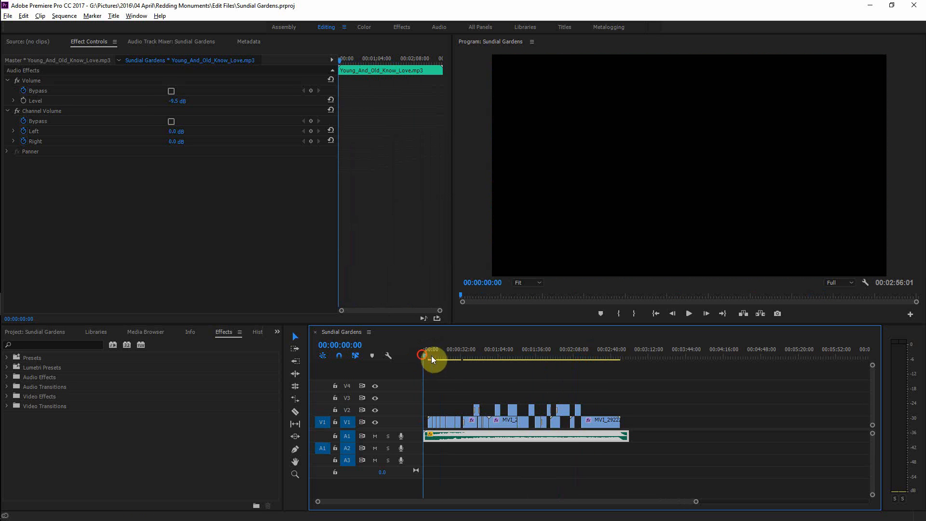
drag(504, 362, 444, 359)
drag(426, 355, 499, 373)
key(=)
key(=)
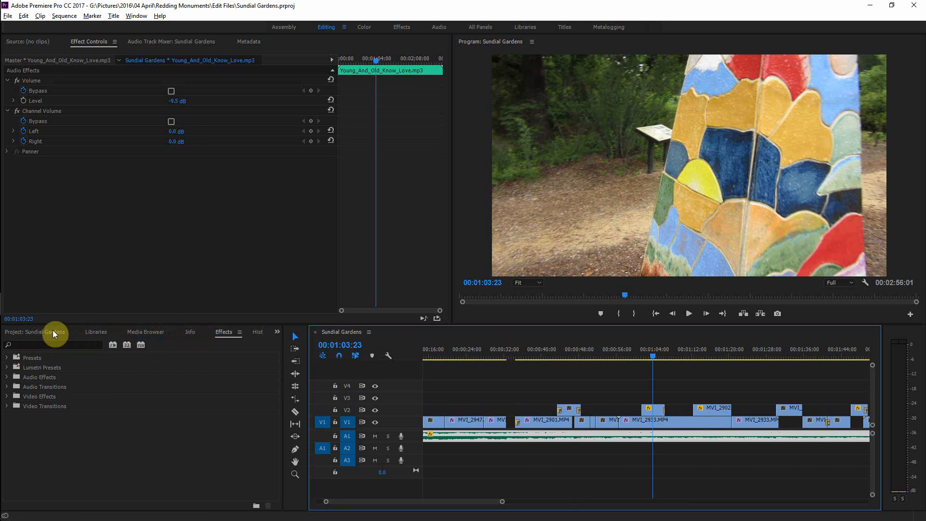
Step: Expand the Video bin in the project panel and select its clips one by one to inspect them
click(53, 333)
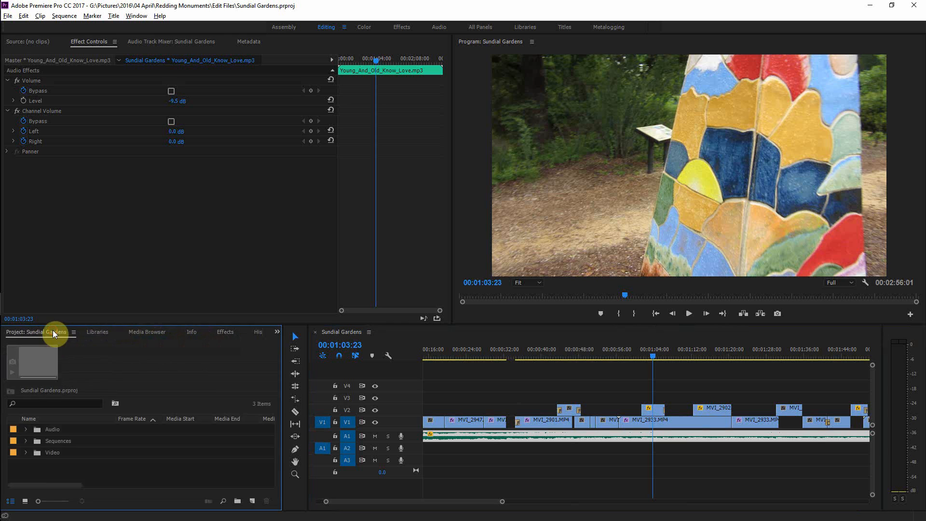
click(25, 453)
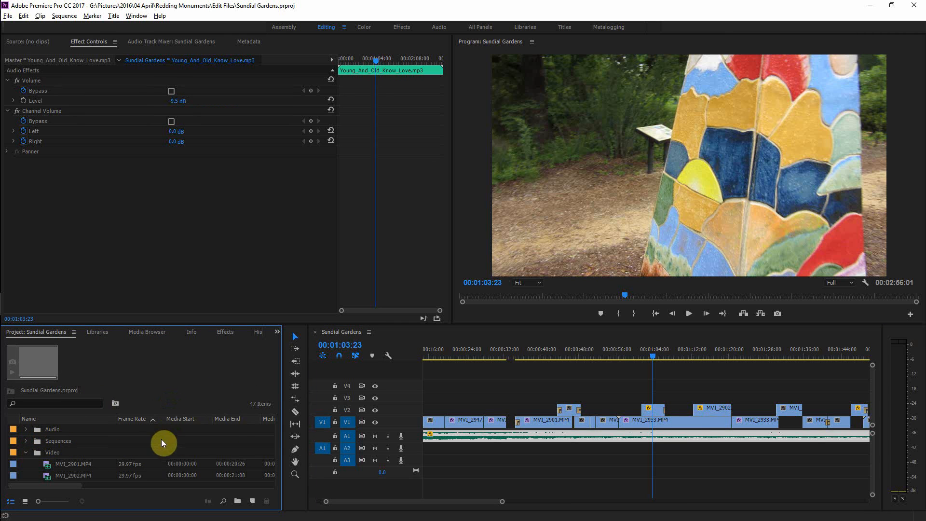
scroll(161, 447, down, 2)
click(45, 42)
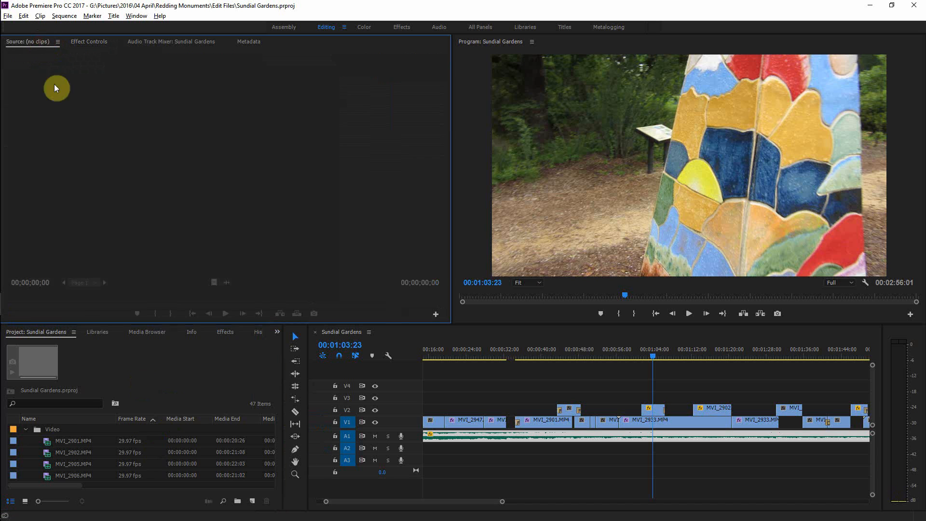
click(74, 440)
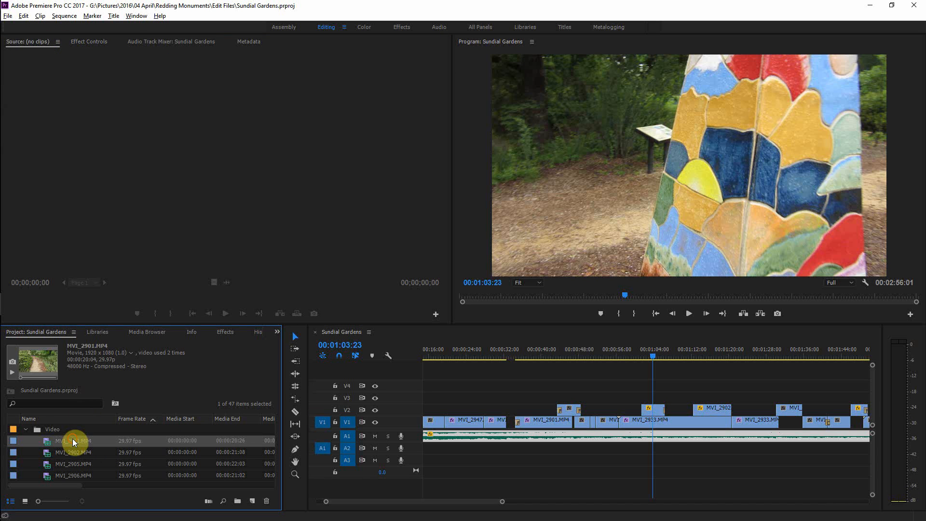
click(48, 451)
click(51, 466)
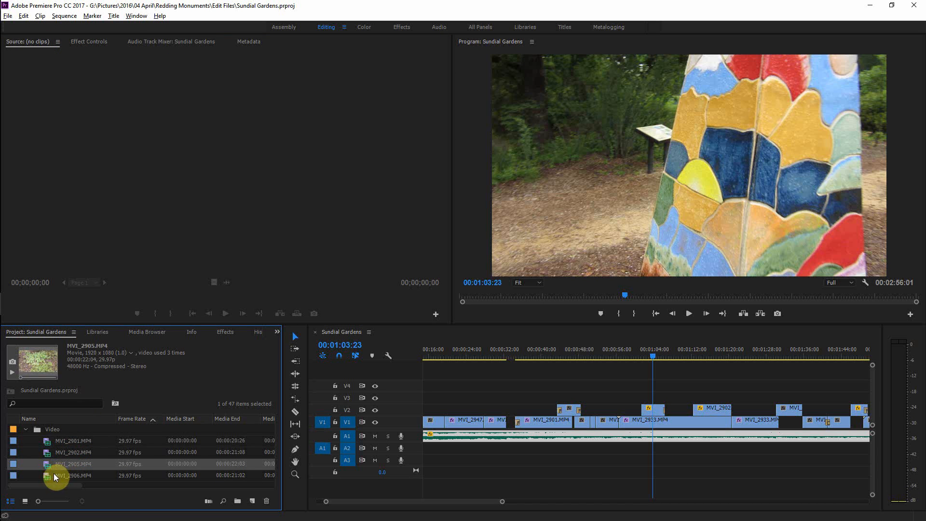
click(53, 475)
scroll(91, 463, down, 2)
click(62, 467)
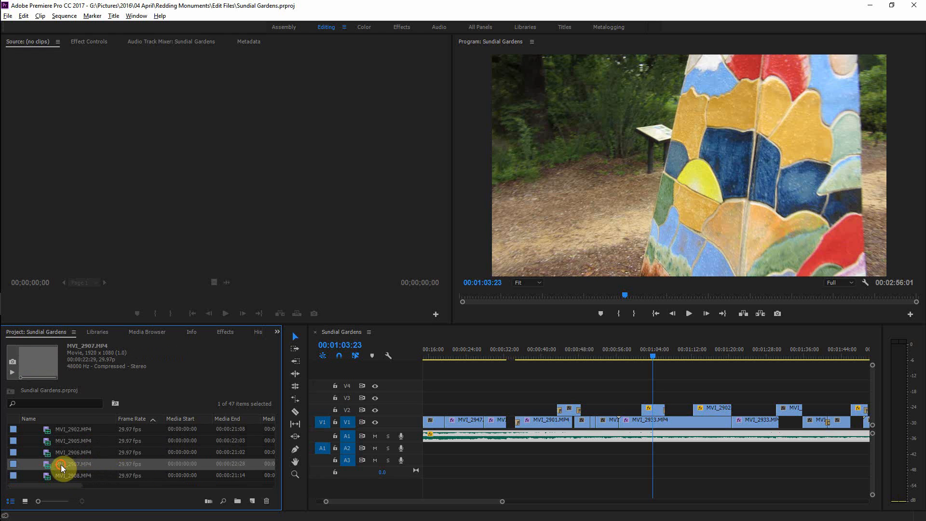
scroll(61, 465, down, 3)
click(62, 442)
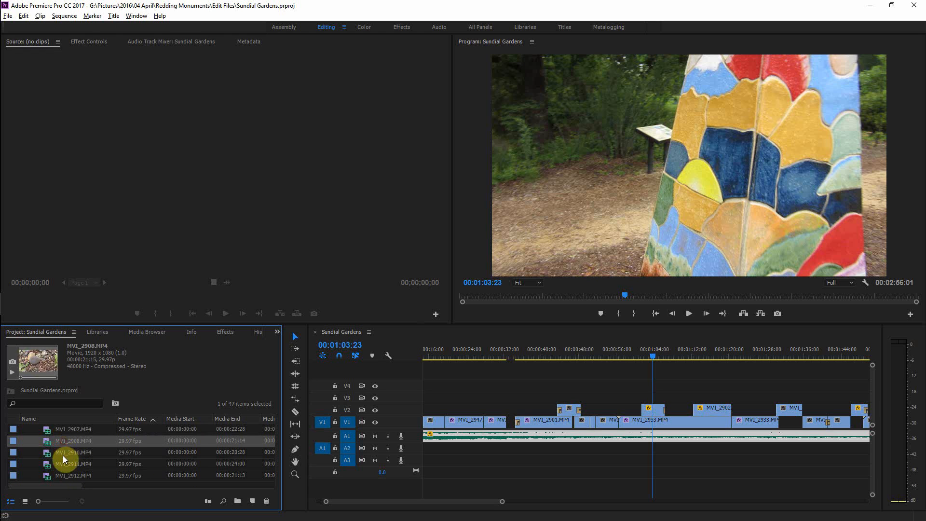
click(62, 455)
scroll(63, 456, down, 3)
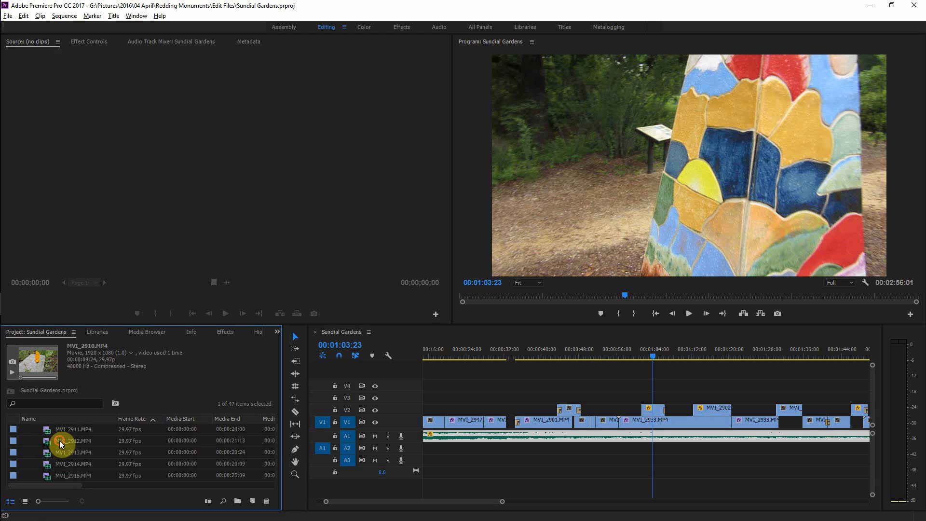
Step: Reveal clip MVI_2912.MP4 in Explorer and browse the 04 April folder's photos and videos
right_click(59, 441)
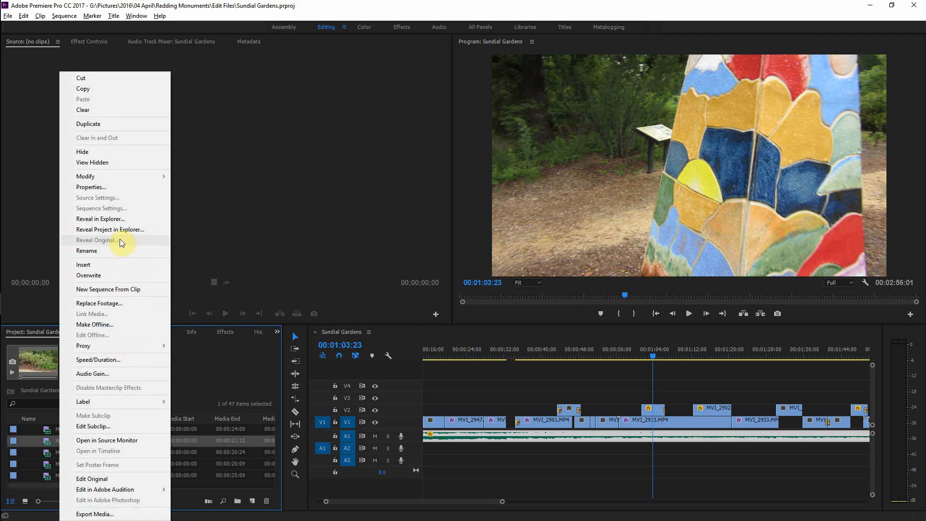
click(115, 219)
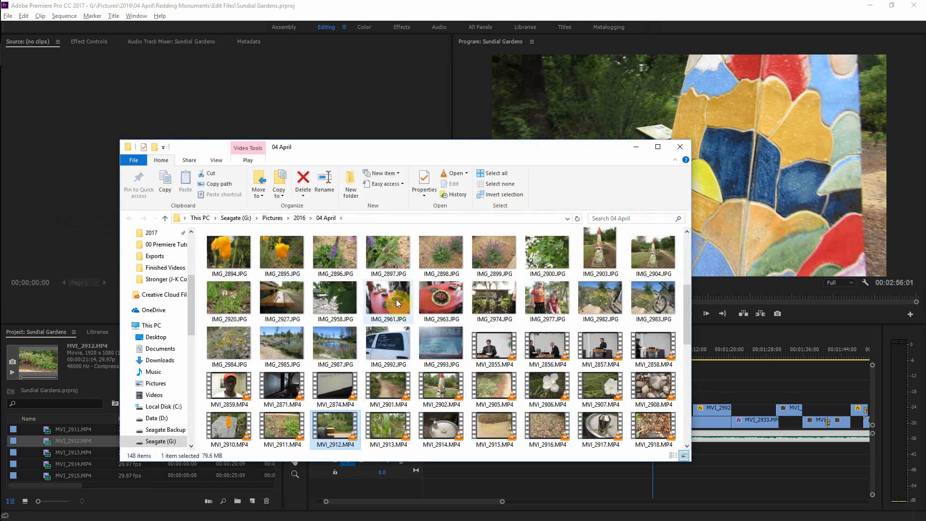
click(436, 353)
scroll(436, 353, down, 5)
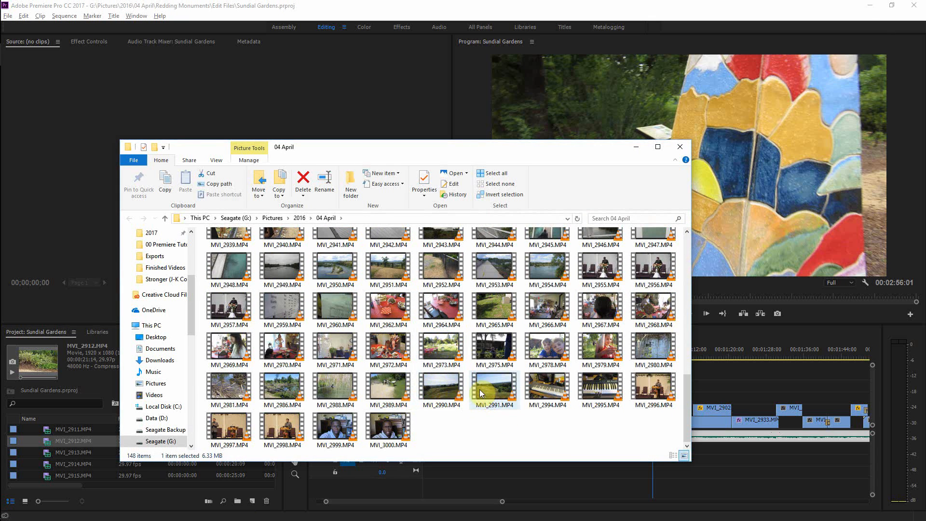
scroll(480, 392, up, 3)
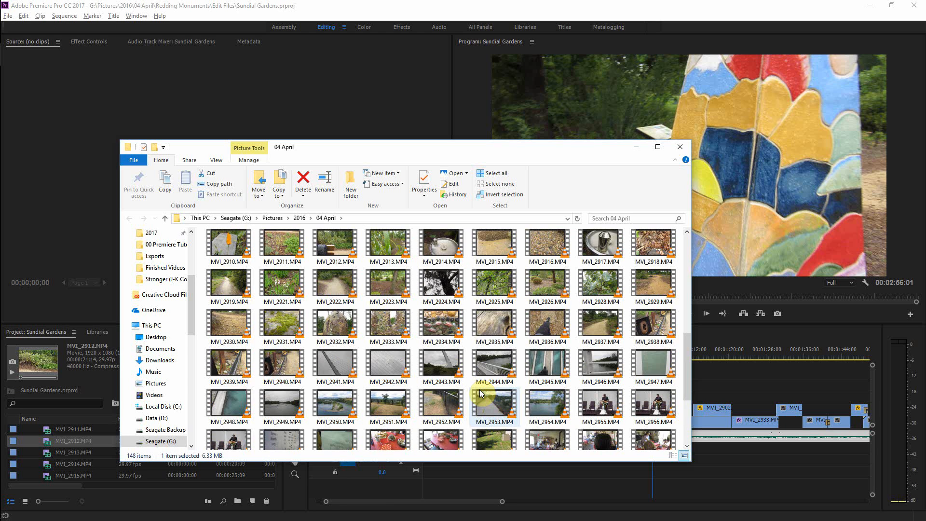
scroll(479, 389, up, 3)
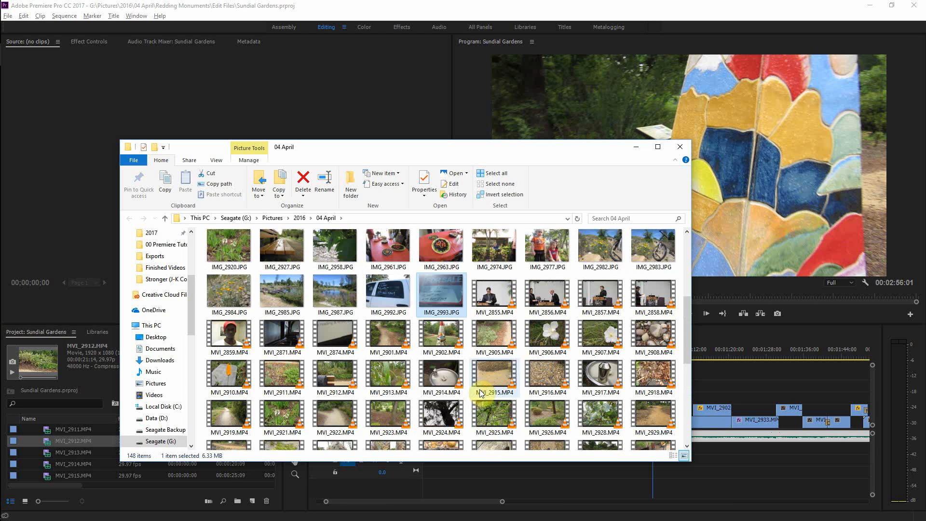
scroll(481, 391, up, 3)
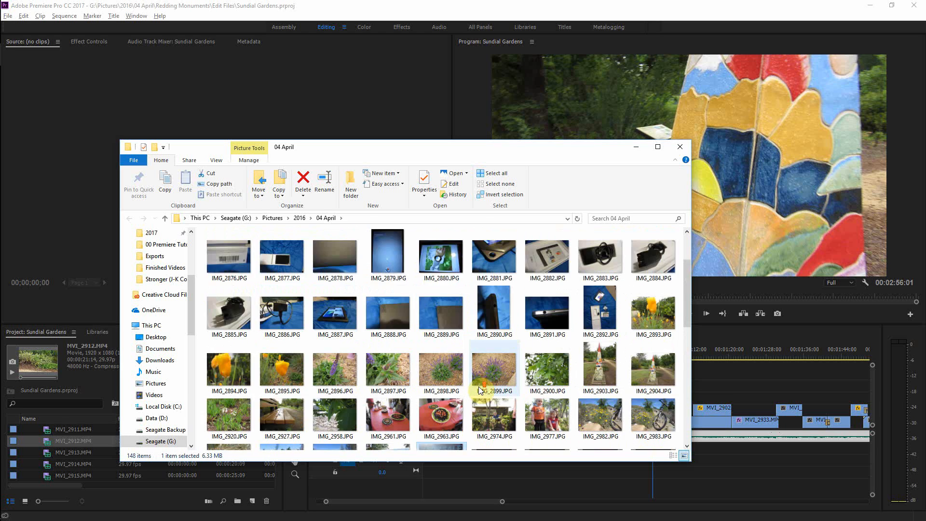
click(589, 402)
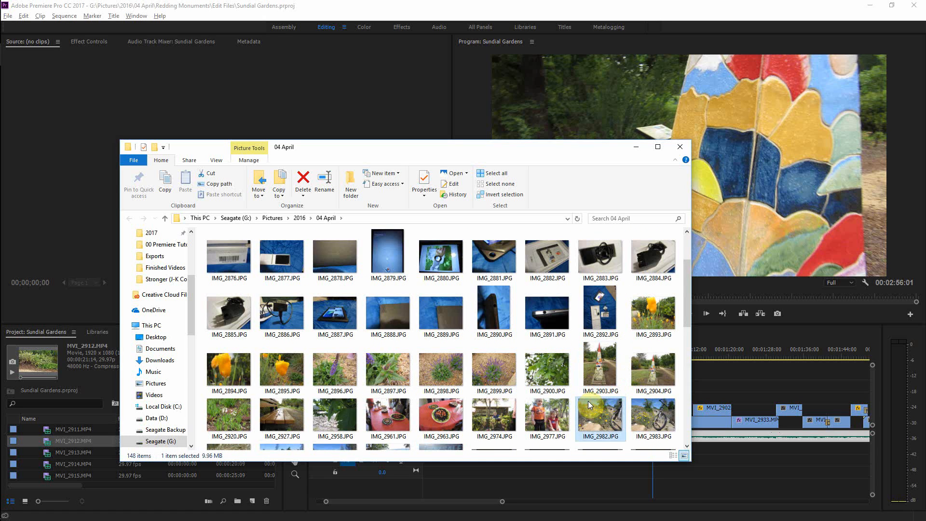
scroll(590, 403, down, 5)
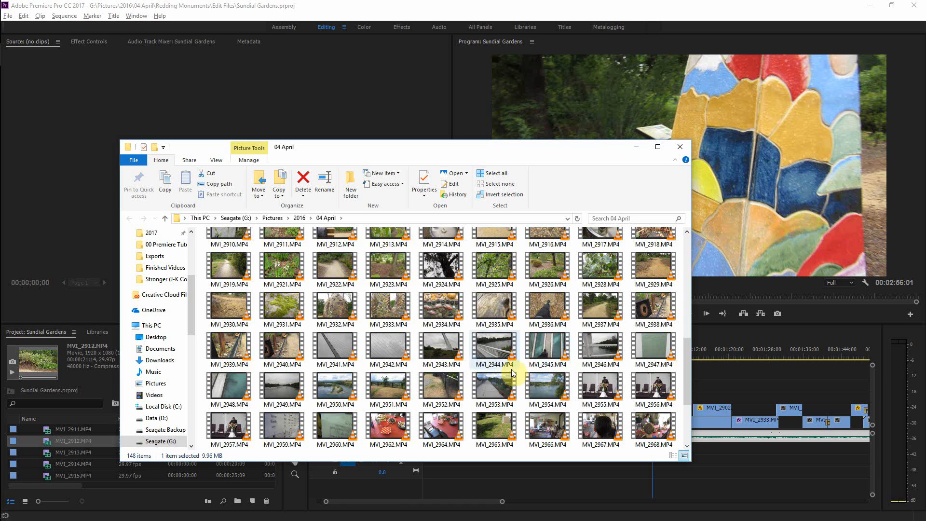
scroll(513, 384, down, 3)
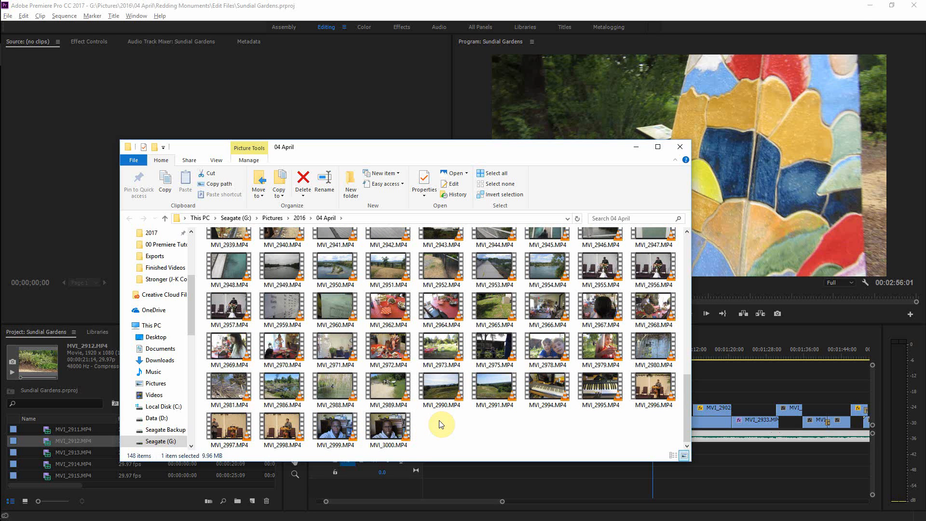
scroll(440, 425, up, 10)
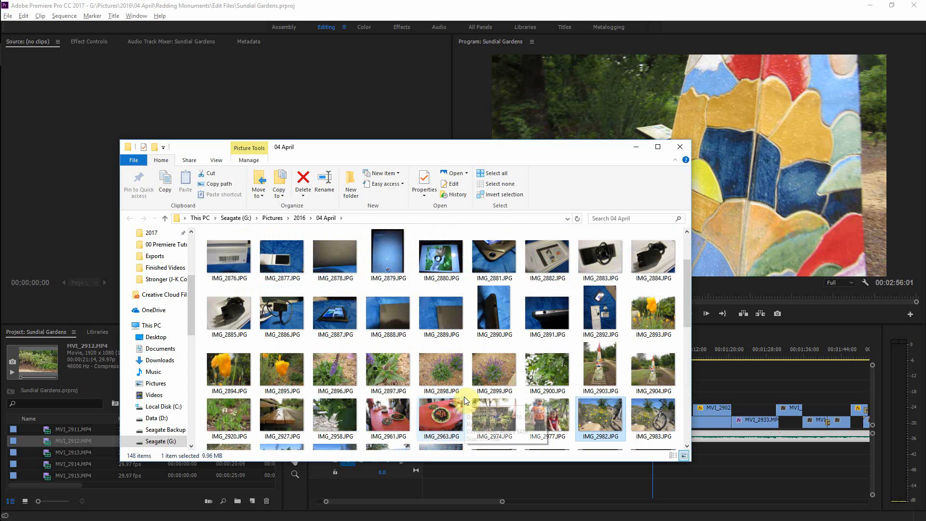
Step: Open IMG_2982.JPG from the 04 April folder in the photo viewer and step through neighbouring photos and videos before closing it
scroll(464, 396, down, 3)
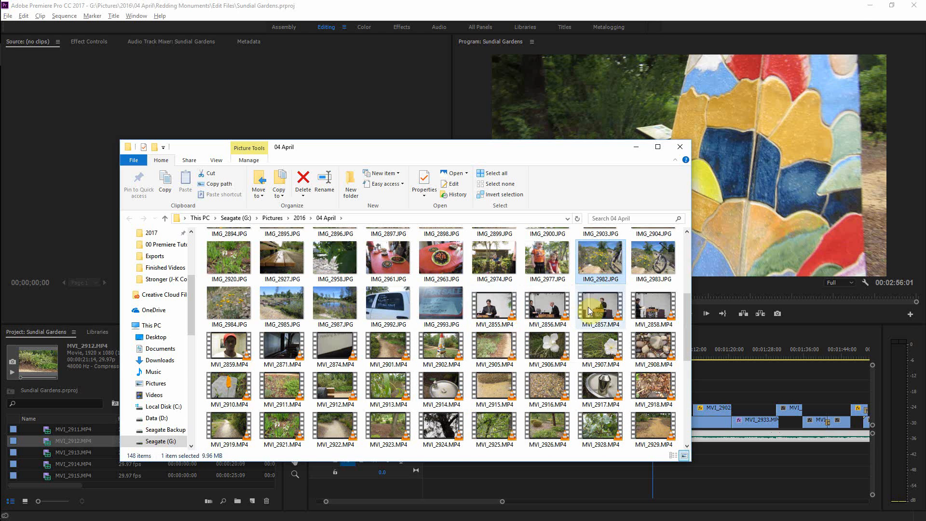
double_click(590, 268)
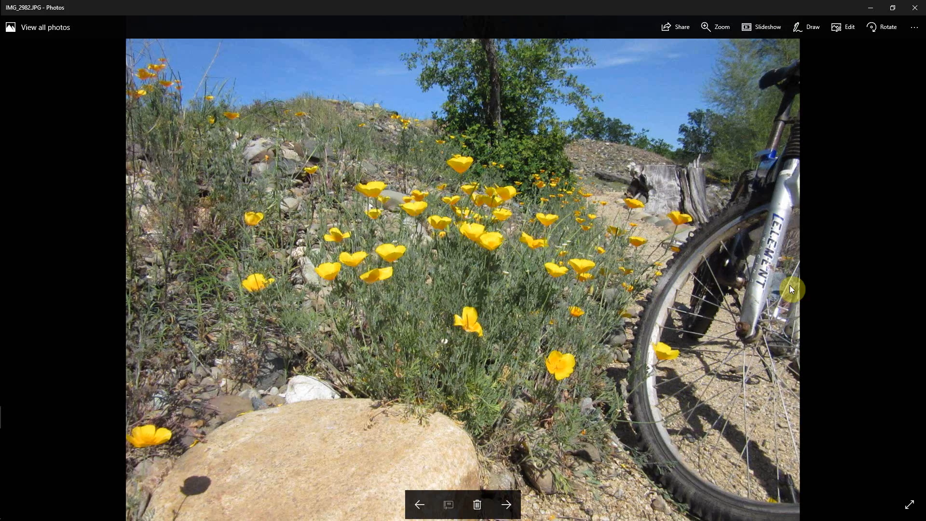
click(507, 504)
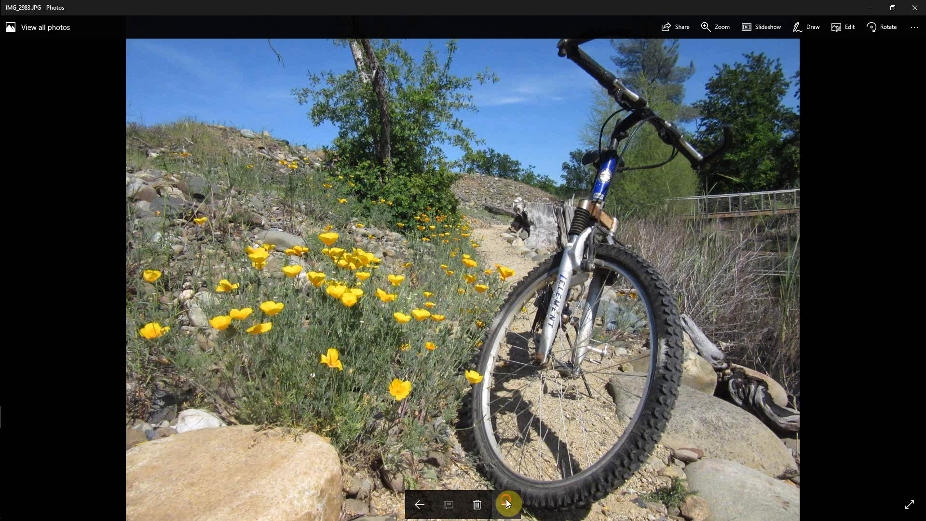
click(507, 503)
click(507, 503)
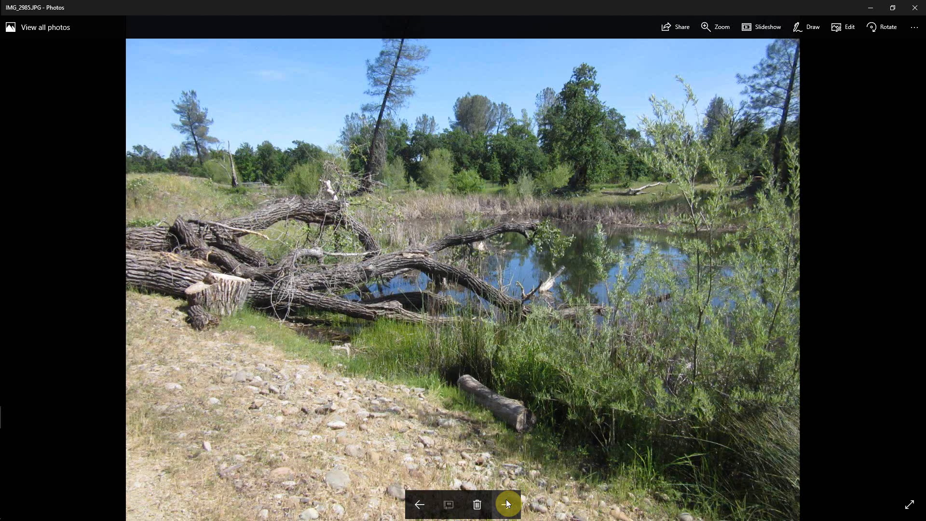
click(508, 503)
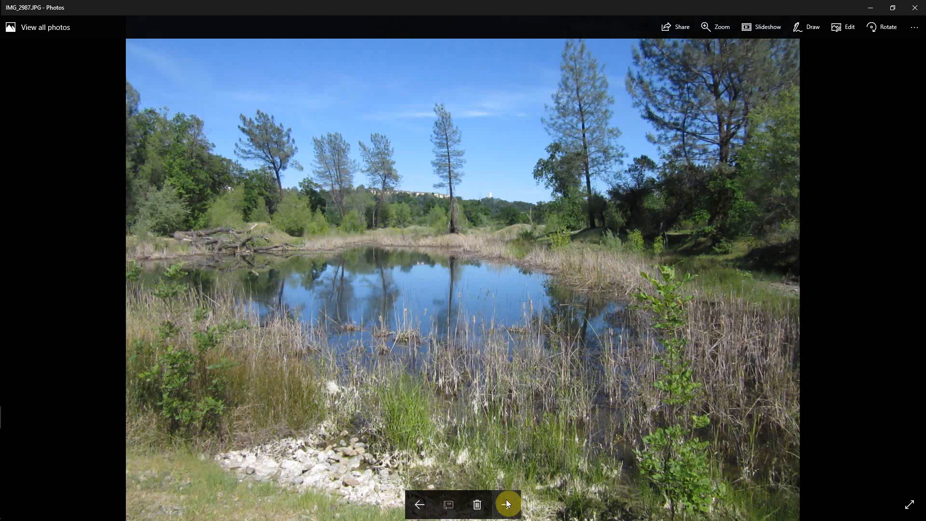
click(507, 503)
click(507, 503)
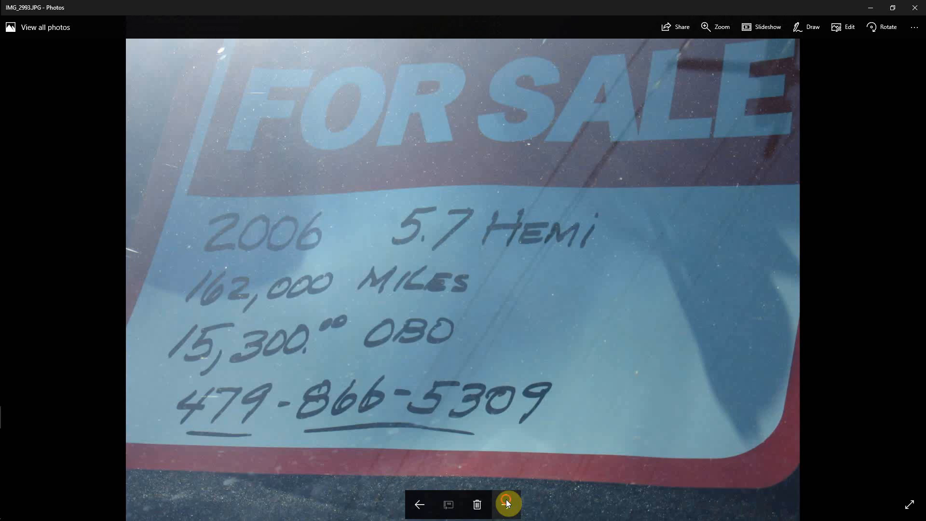
click(506, 502)
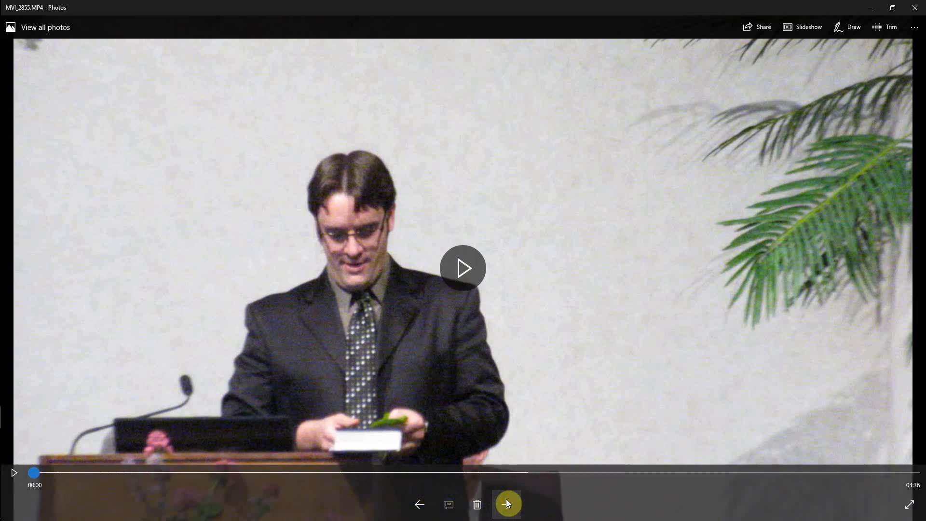
click(420, 503)
click(420, 503)
click(421, 503)
click(421, 503)
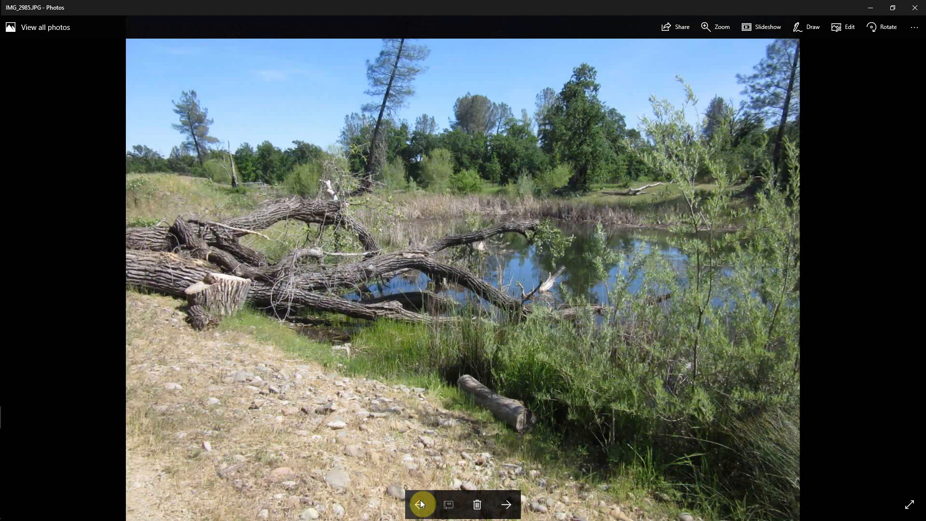
click(420, 504)
click(421, 504)
click(421, 503)
click(421, 504)
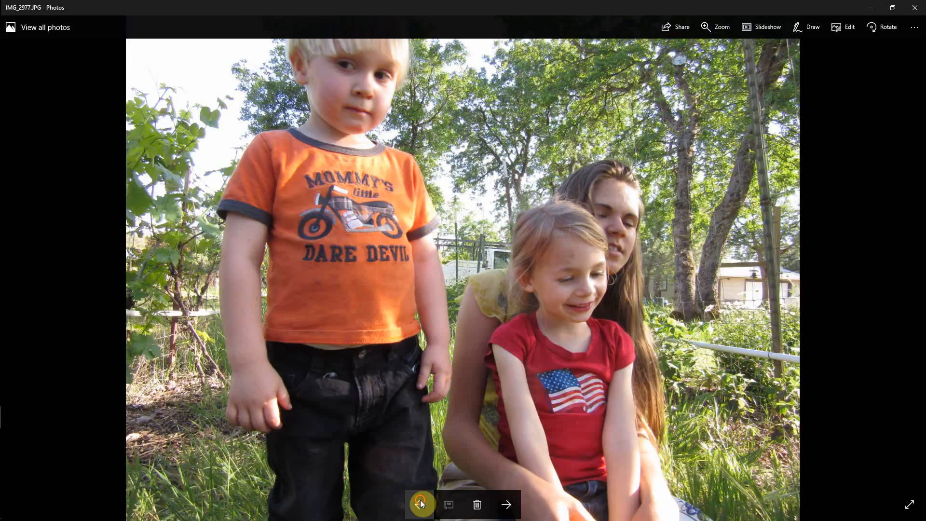
click(421, 503)
click(506, 504)
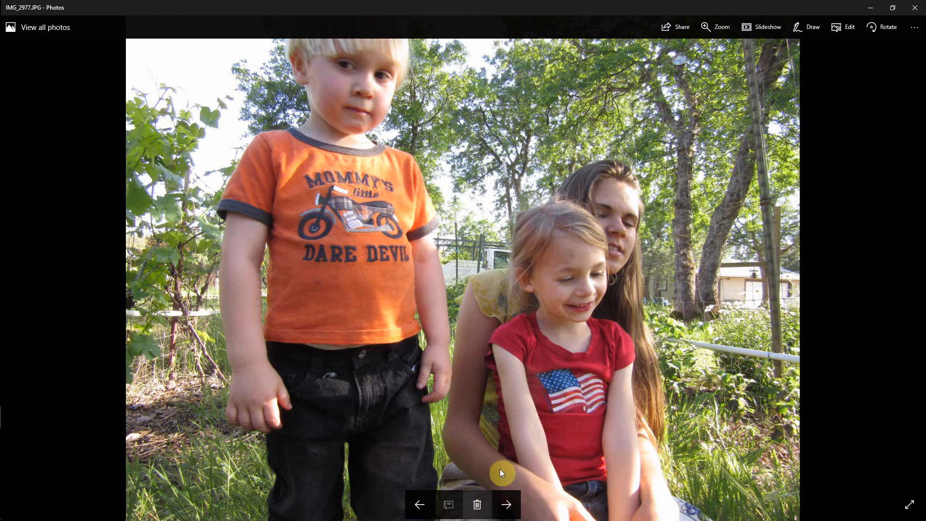
click(915, 7)
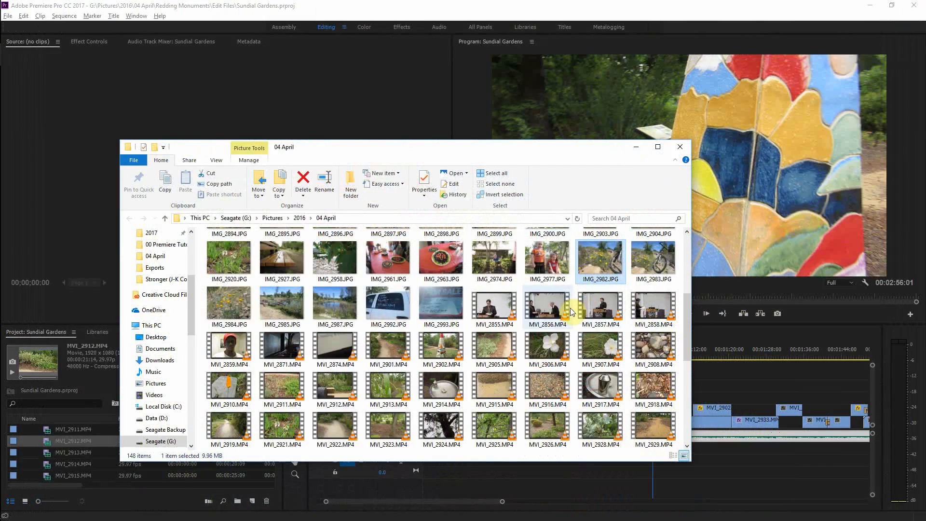
Step: Open IMG_2927.JPG in the photo viewer to view it, then close the viewer
scroll(555, 308, up, 5)
scroll(554, 305, down, 5)
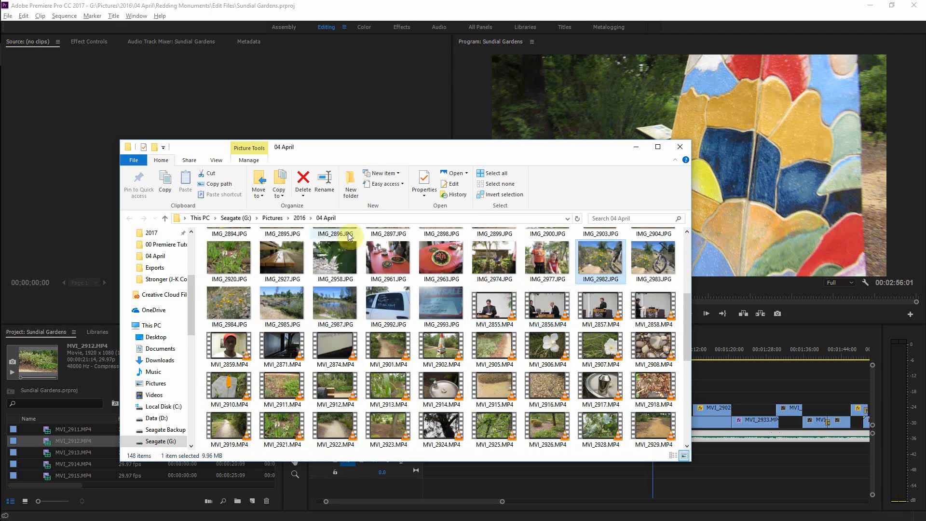
double_click(273, 256)
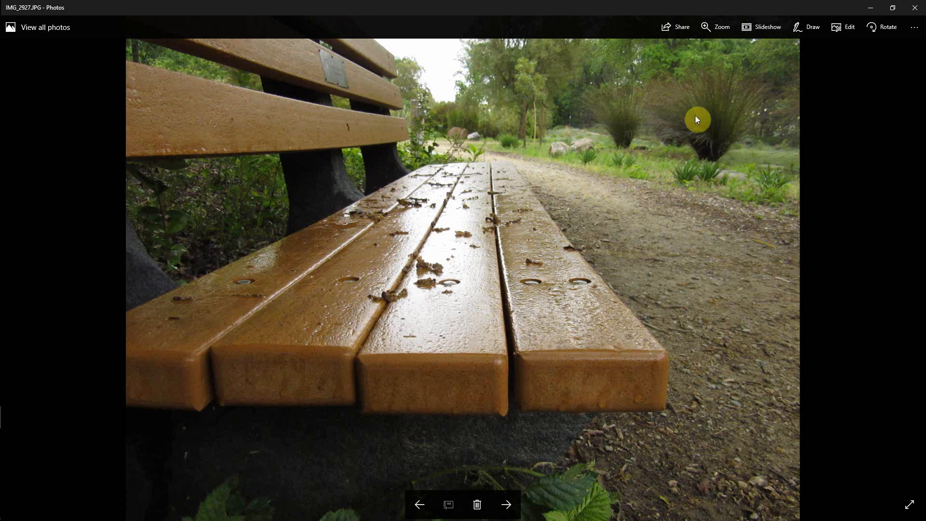
click(915, 8)
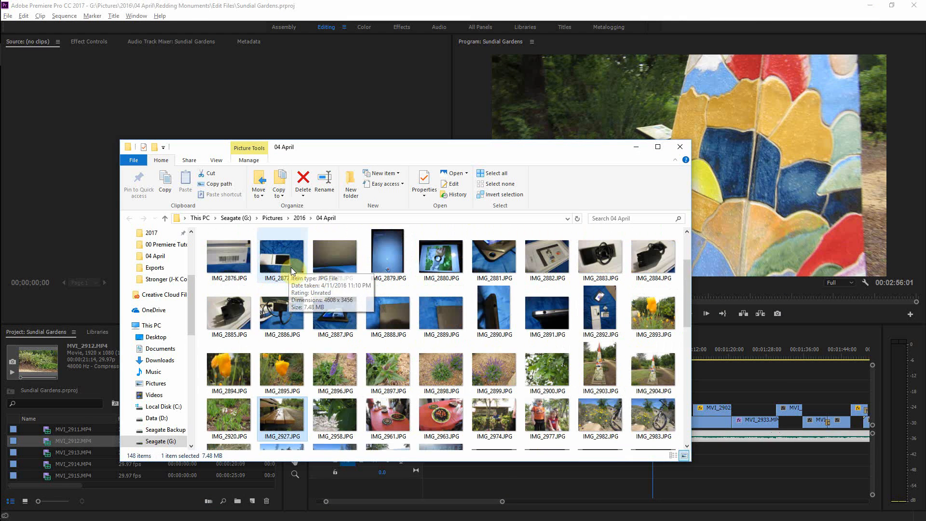
Step: Browse the April 23 folder and the Redding Monuments Edit Files folder, then close the Explorer window
scroll(290, 267, up, 5)
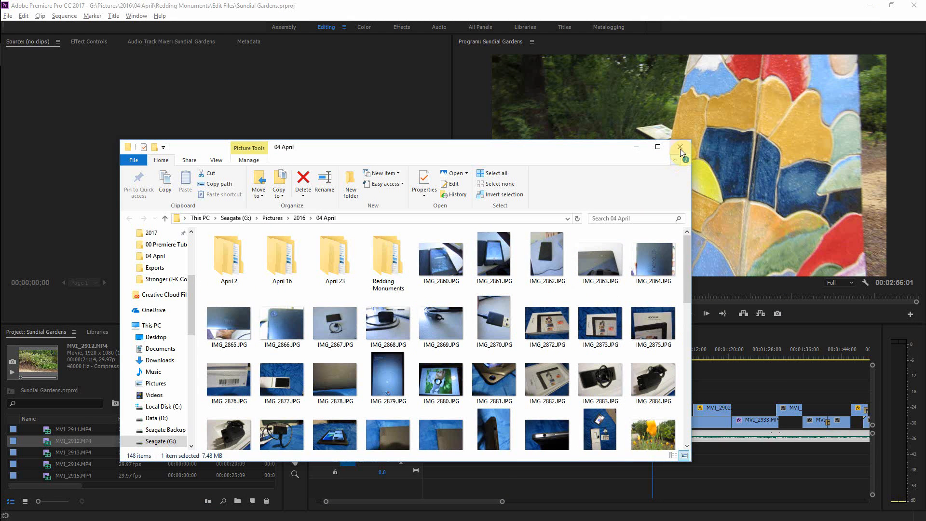
double_click(324, 267)
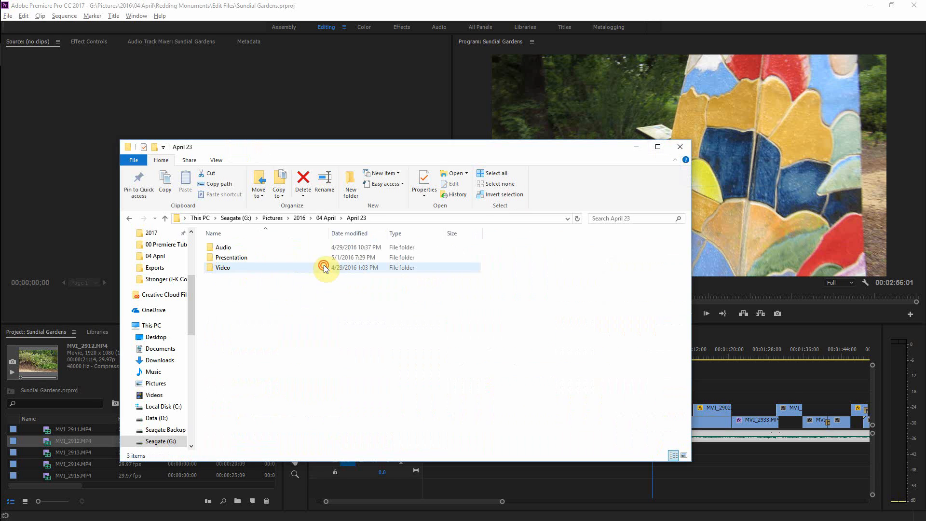
click(317, 220)
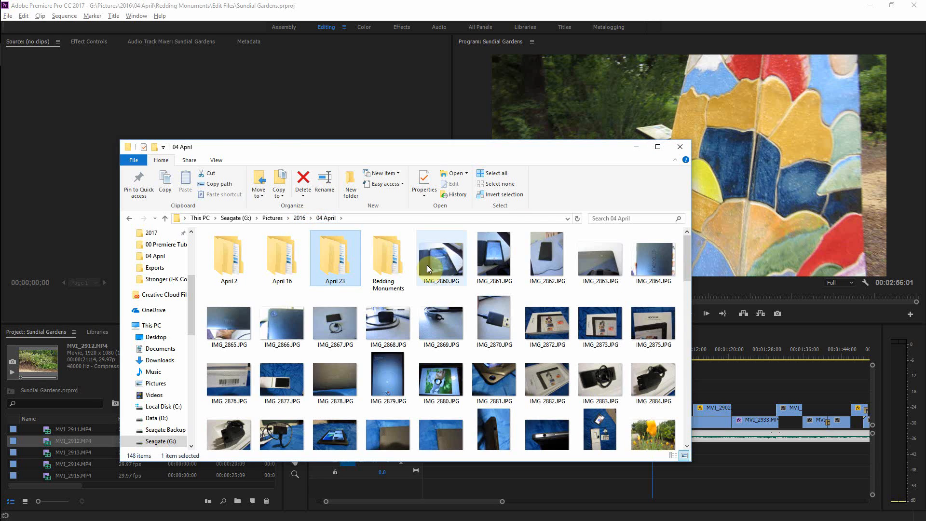
double_click(384, 268)
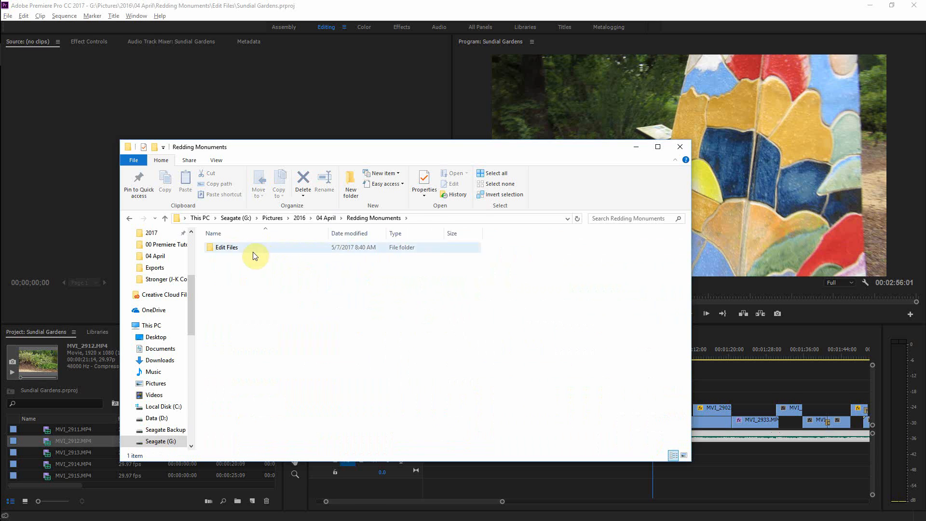
double_click(254, 254)
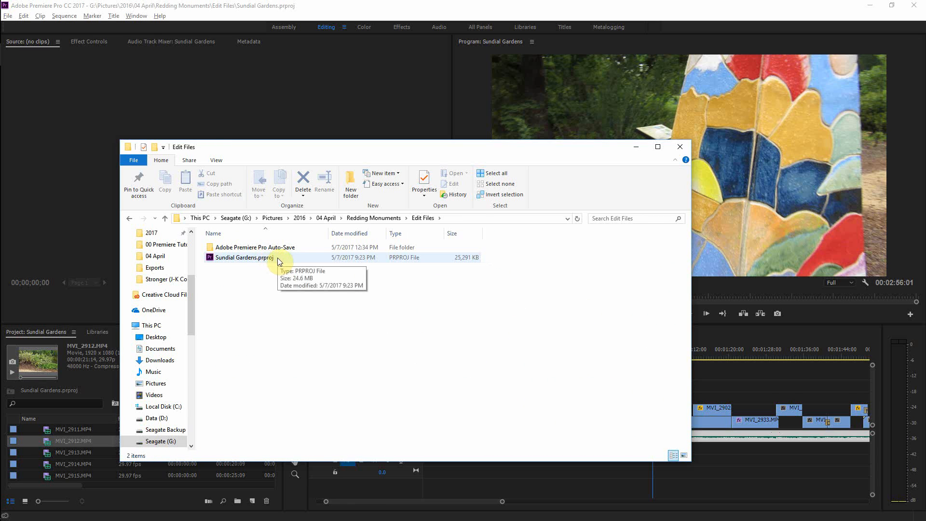
click(681, 152)
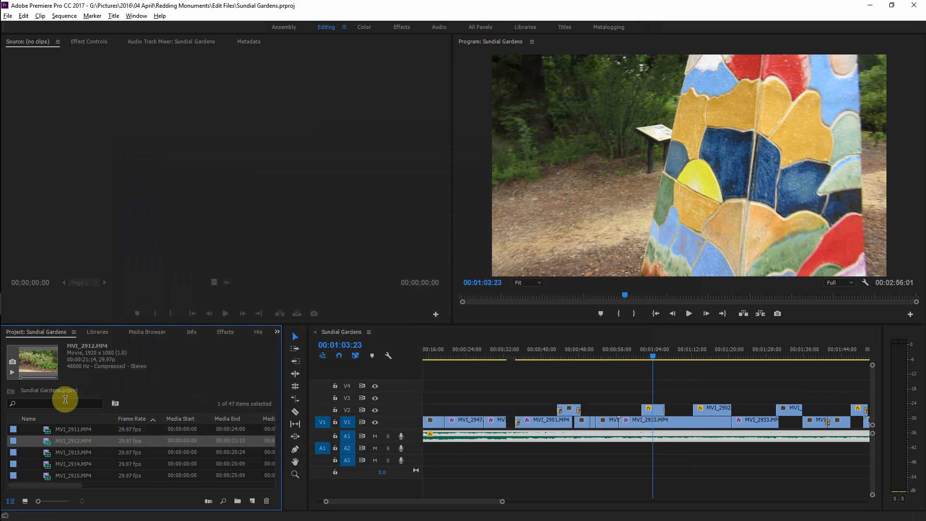
Step: Turn off track output for video track V2 in the Sundial Gardens sequence
click(59, 429)
scroll(60, 445, down, 1)
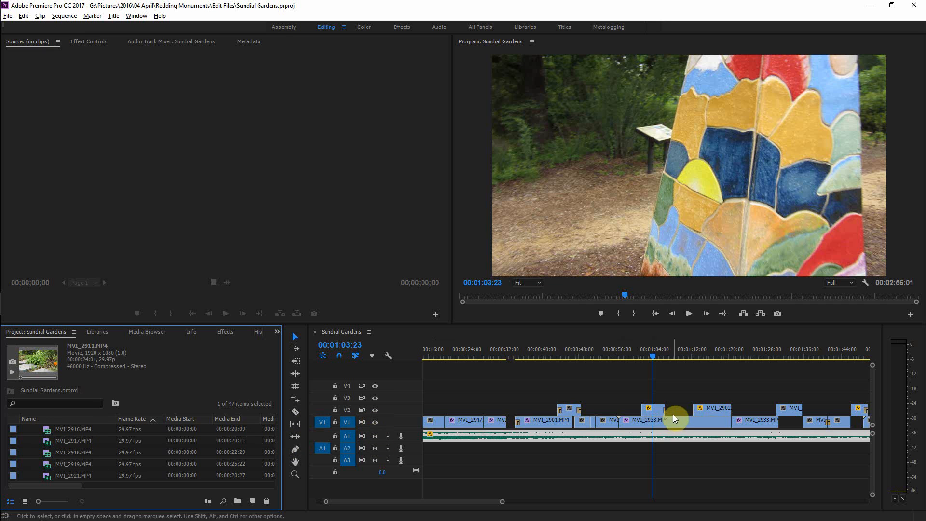
click(676, 364)
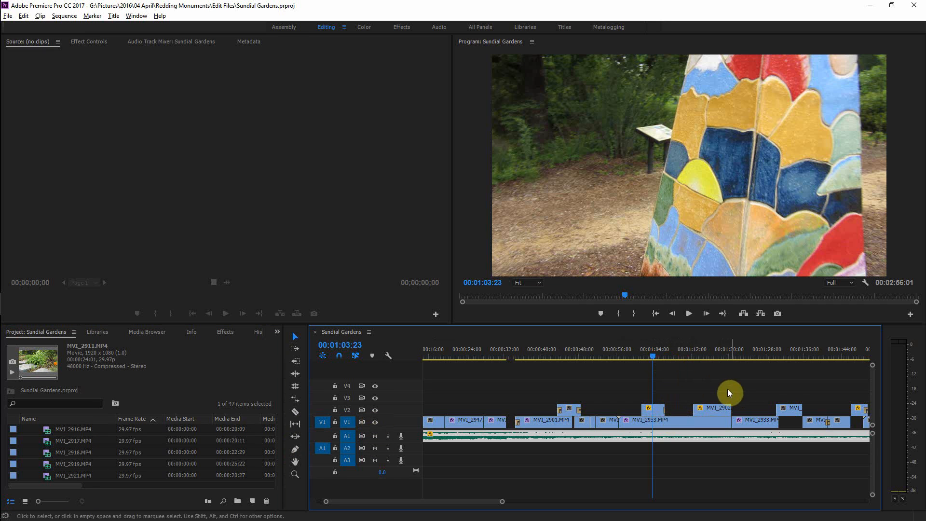
click(374, 412)
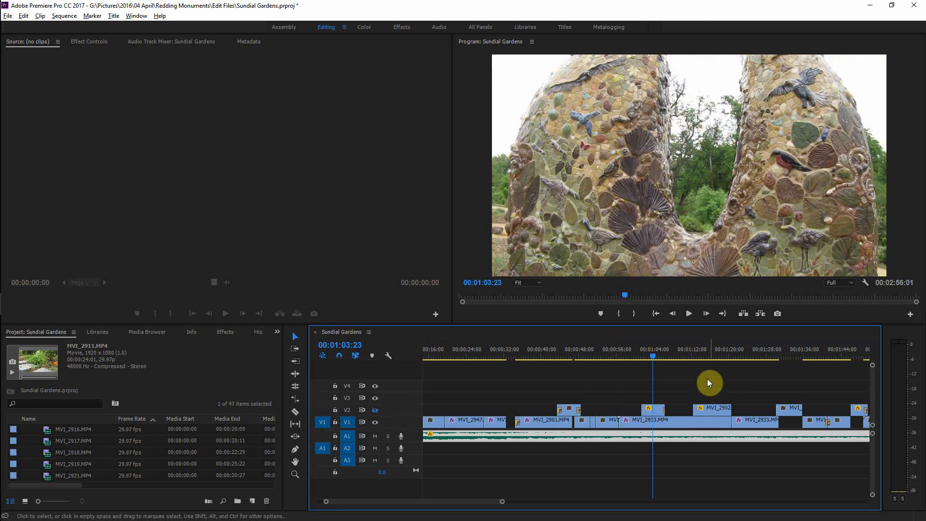
Step: Move the playhead to about one minute, play the sequence, and scrub back to about 1:10
drag(653, 356, 639, 360)
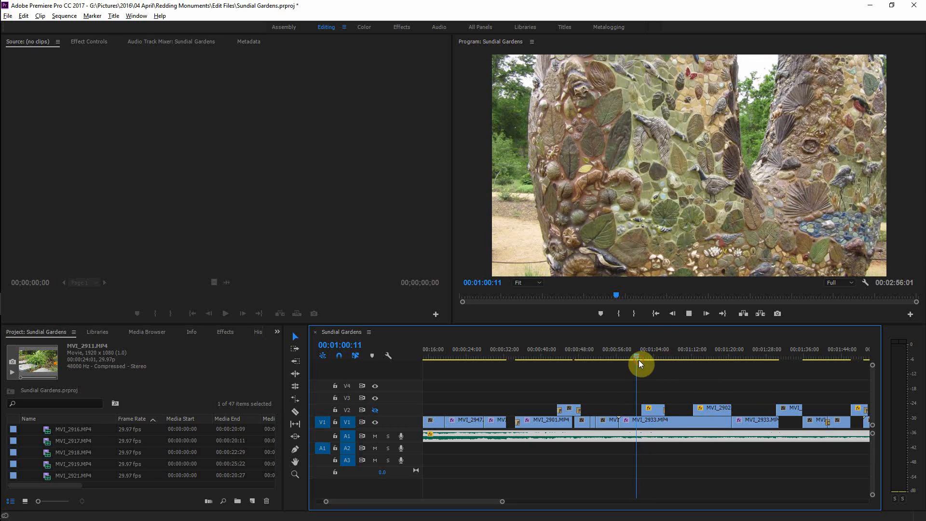
key(space)
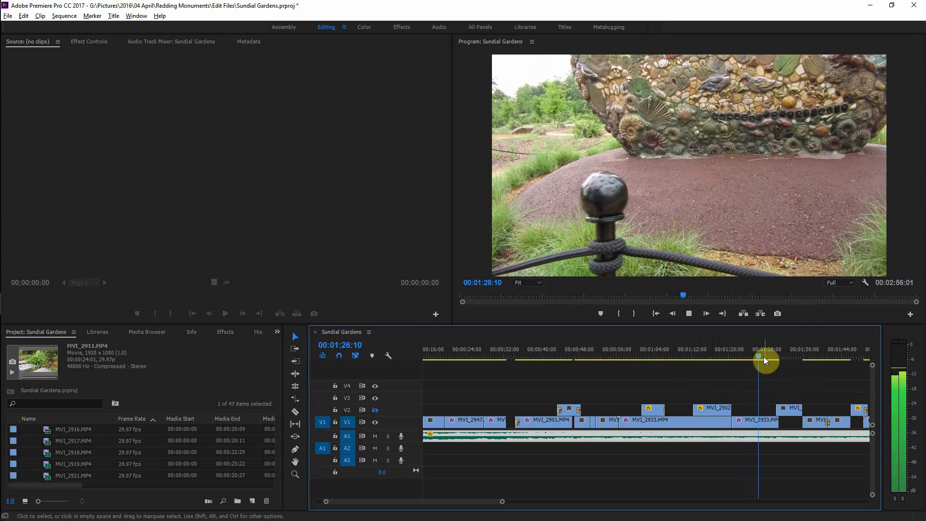
drag(763, 357, 684, 358)
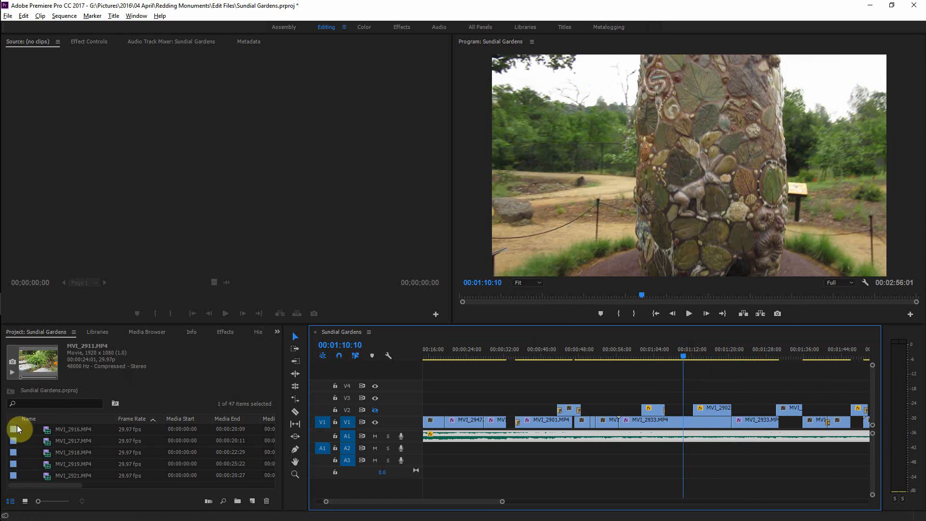
Step: Load clip MVI_2908.MP4 from the project panel into the Source monitor
click(56, 431)
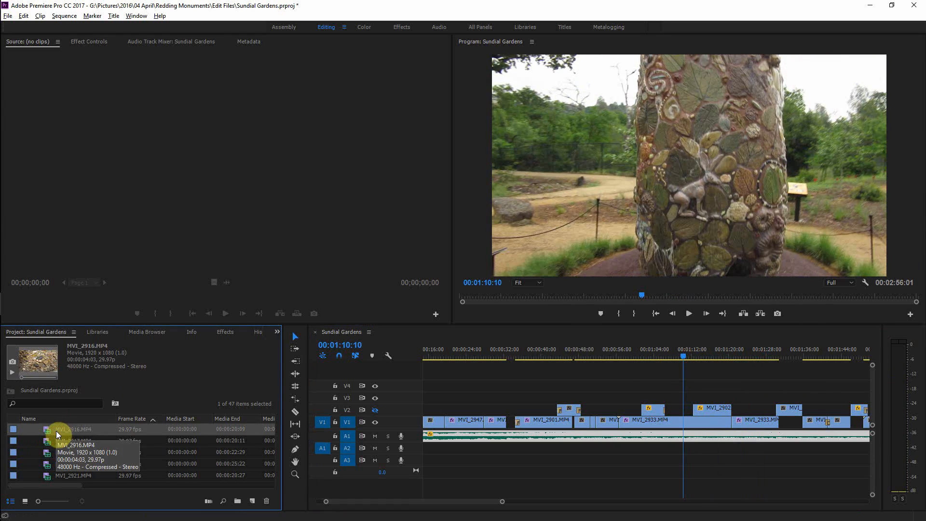
scroll(55, 443, up, 2)
scroll(55, 442, up, 3)
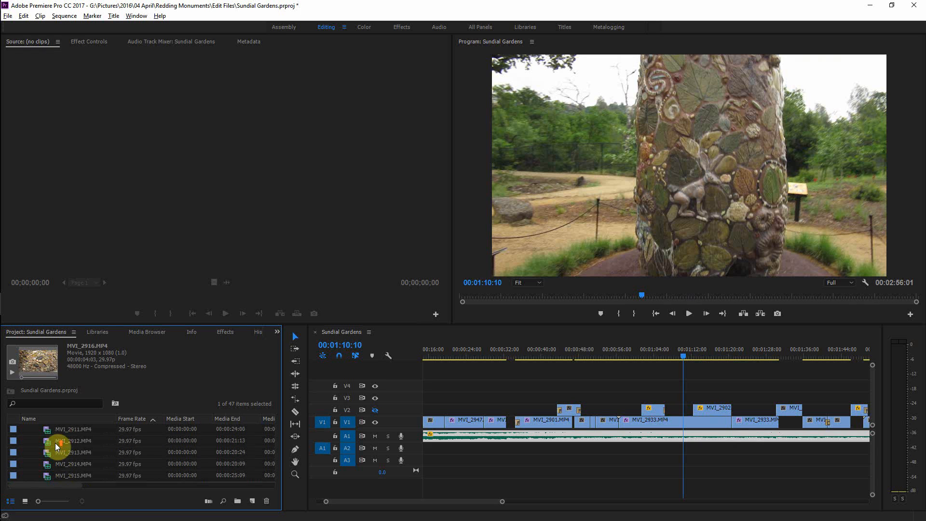
click(55, 441)
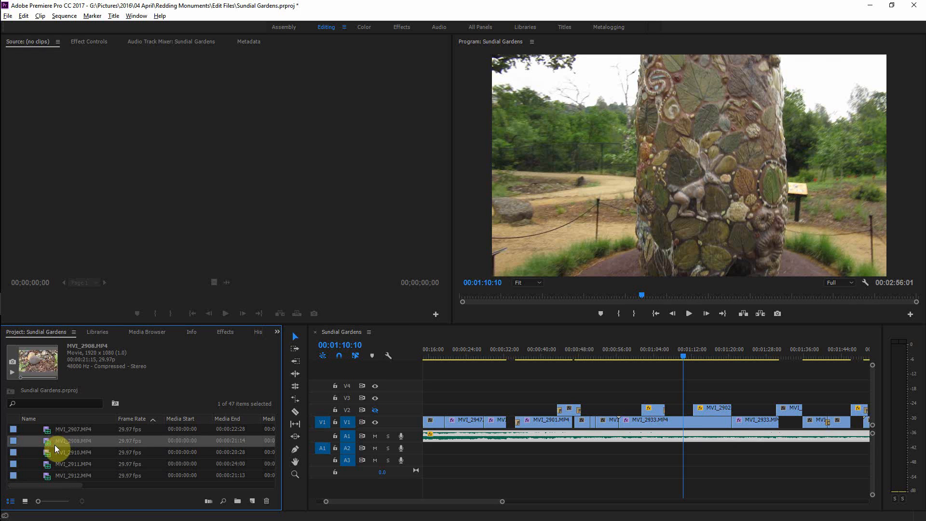
drag(54, 443, 97, 192)
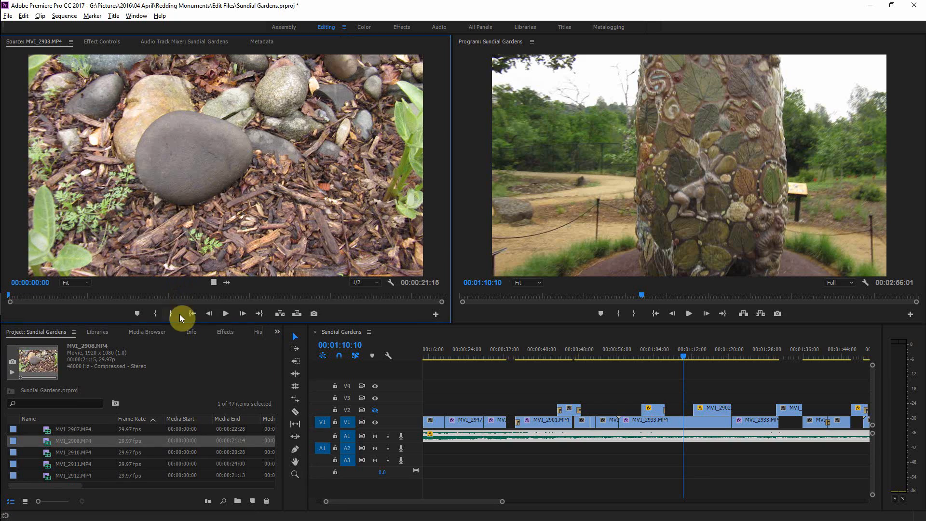
Step: Preview MVI_2908.MP4 in the Source monitor and mark an In point at 00:00:02:11
click(233, 315)
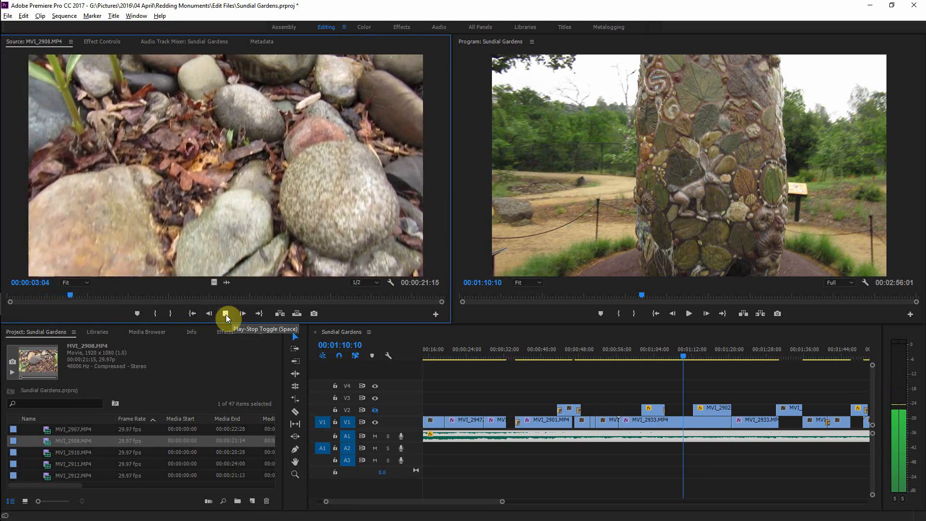
click(225, 314)
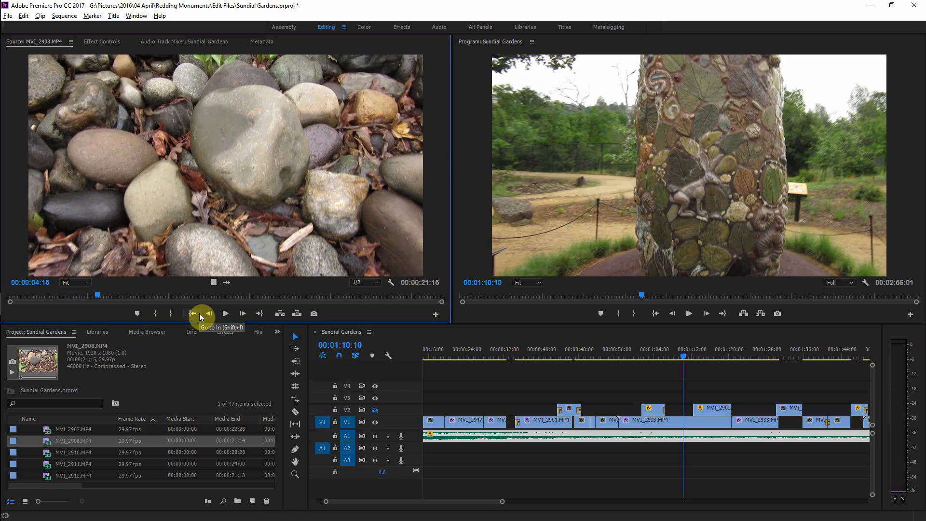
click(200, 314)
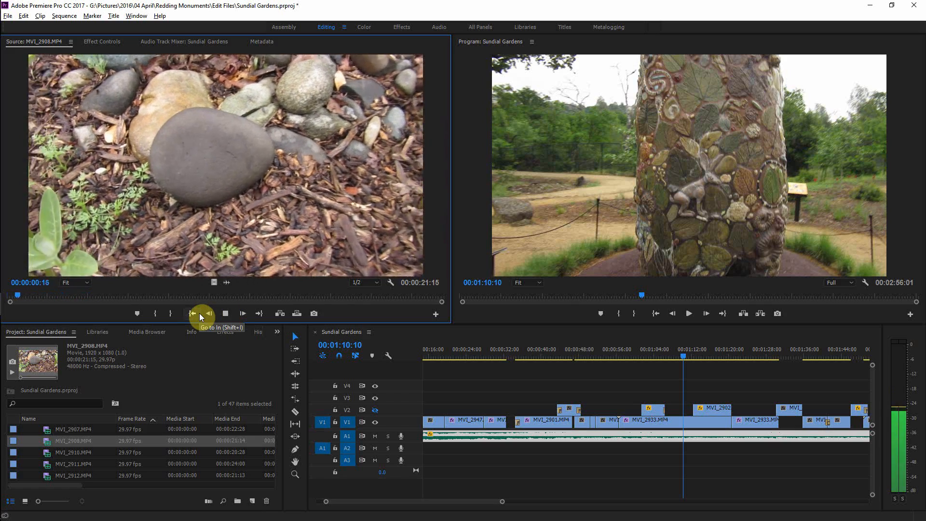
key(space)
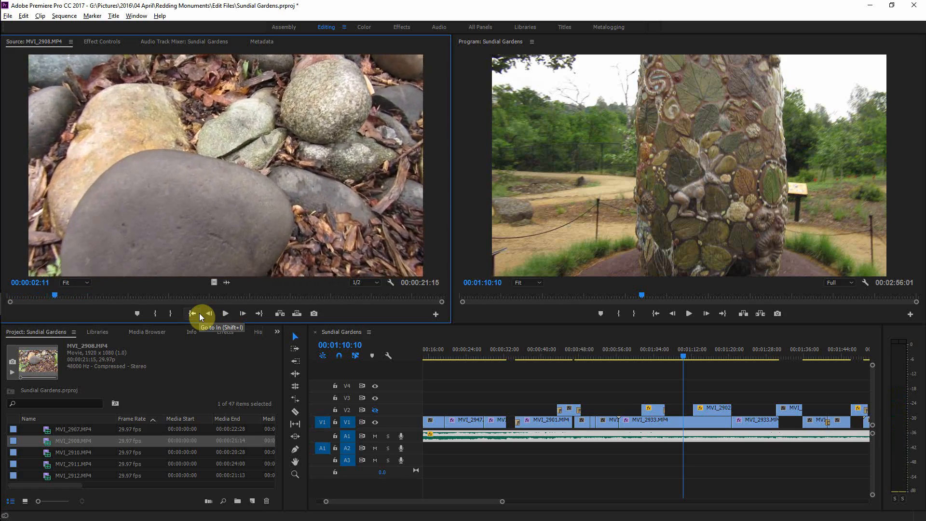
key(i)
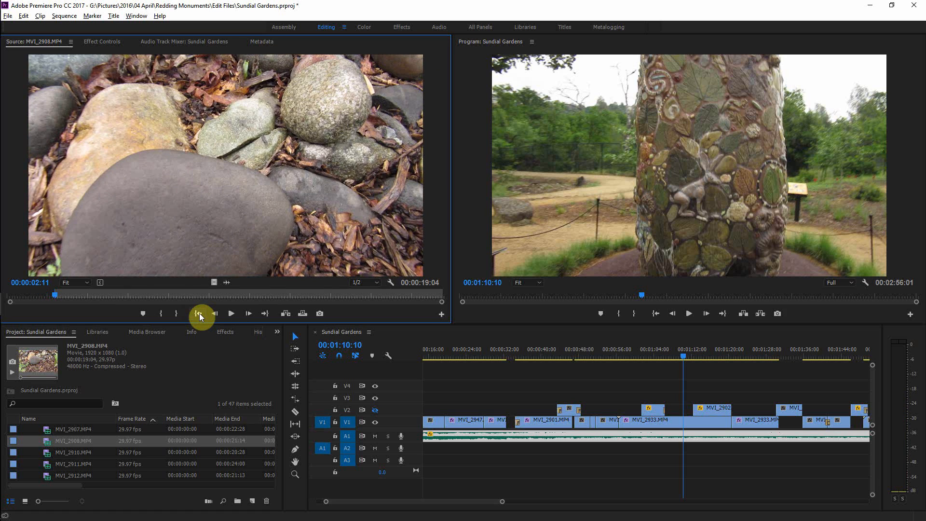
Step: Play MVI_2908.MP4 in the Source monitor and mark new In and Out points around the plant footage
click(199, 313)
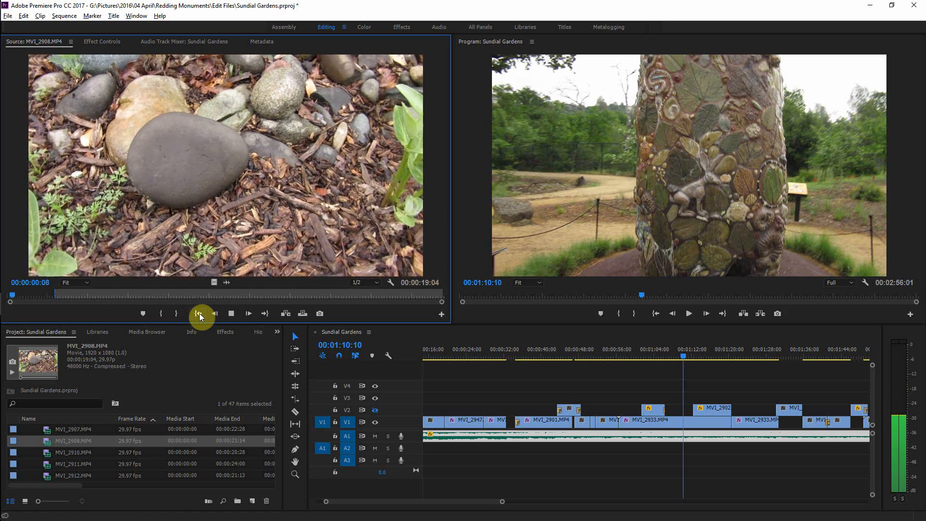
key(space)
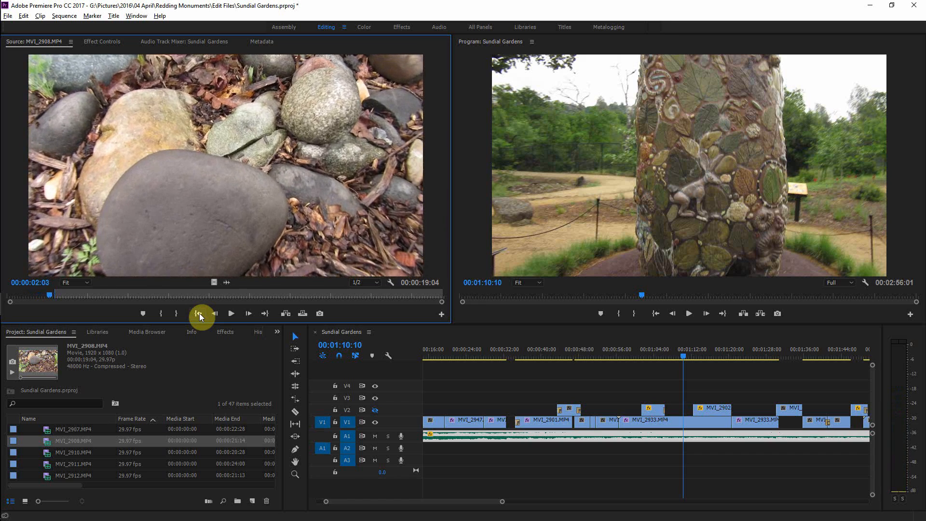
key(i)
key(space)
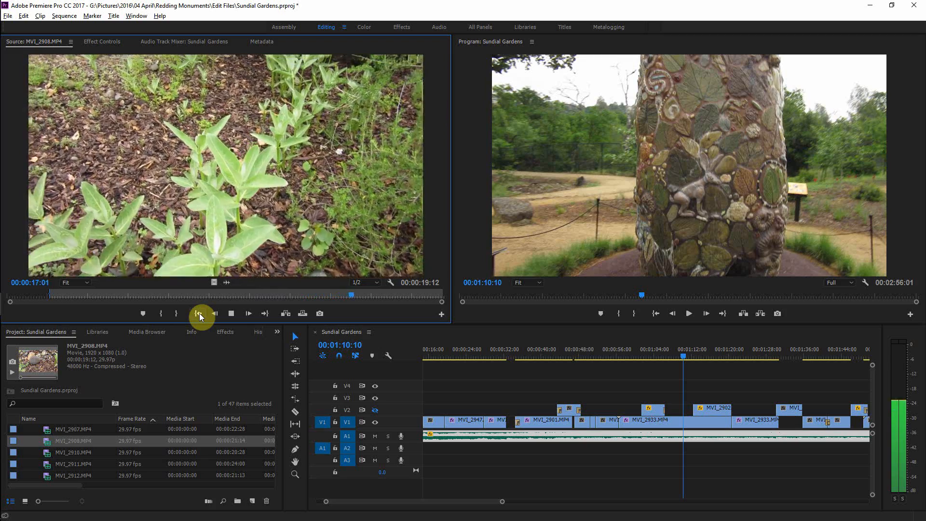
key(o)
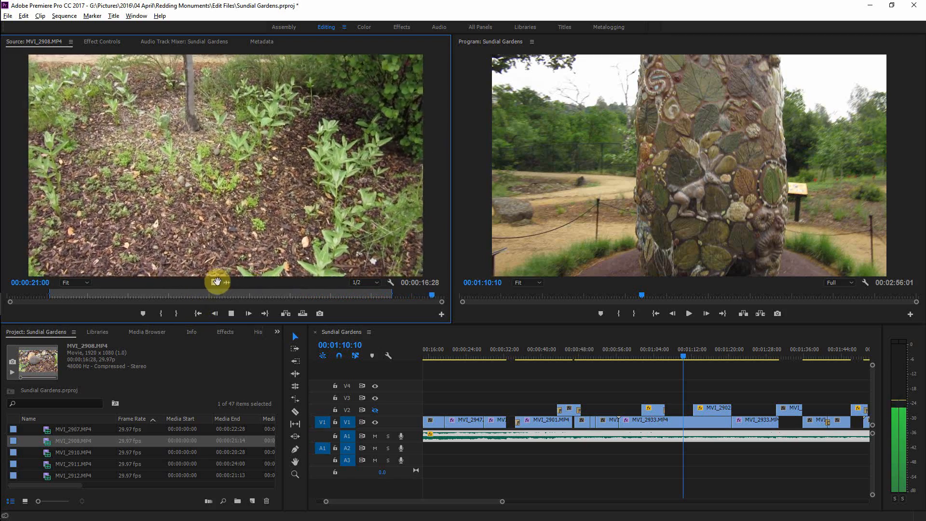
Step: Insert the video of MVI_2908.MP4 onto track V3 above MVI_2902 at about 1:04 in the sequence
drag(214, 283, 644, 400)
click(700, 399)
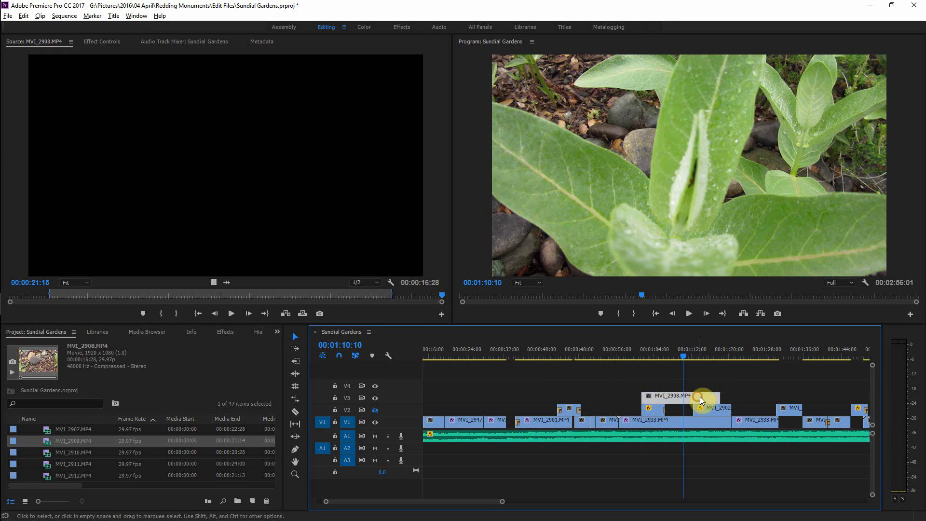
drag(699, 397, 700, 397)
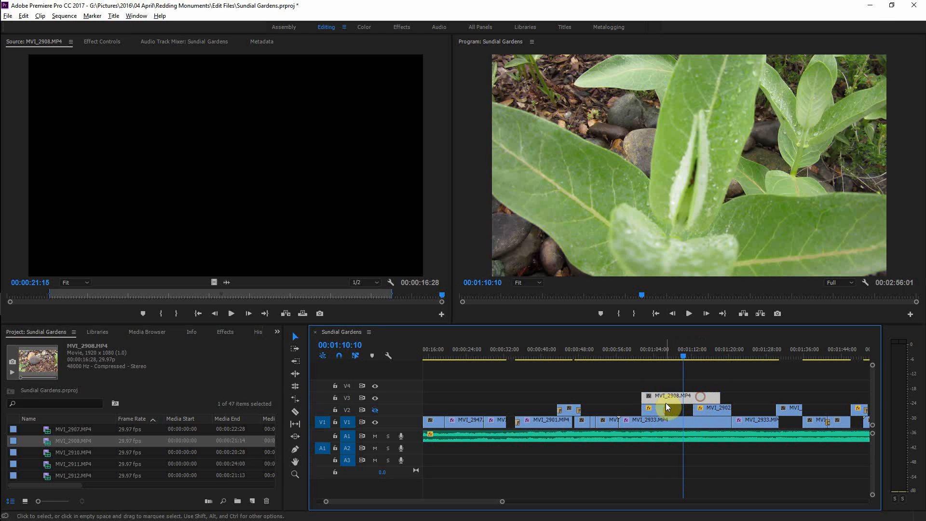
Step: Inspect the overlapping V2 and V3 clips in Effect Controls, then split MVI_2908.MP4 at about 1:06:13
mouse_move(681, 366)
mouse_down()
mouse_move(684, 356)
mouse_move(666, 366)
mouse_up()
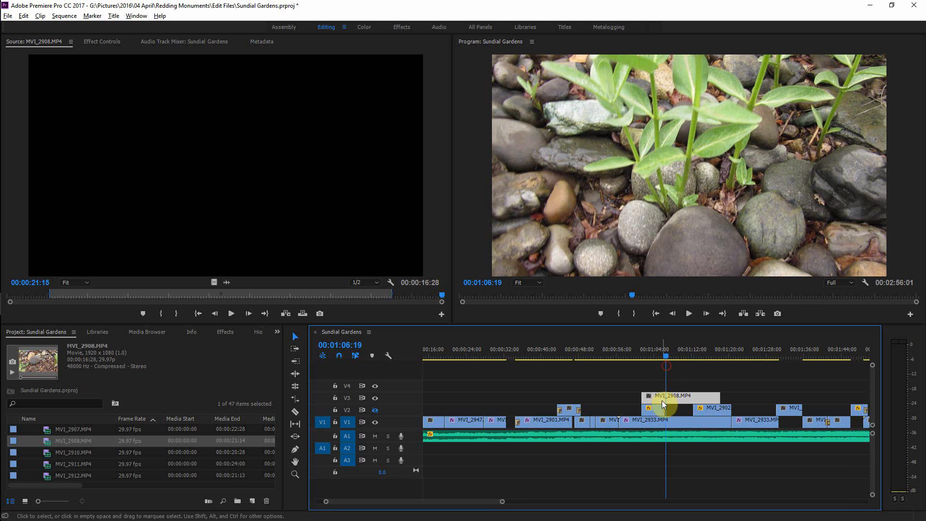
click(653, 407)
click(102, 43)
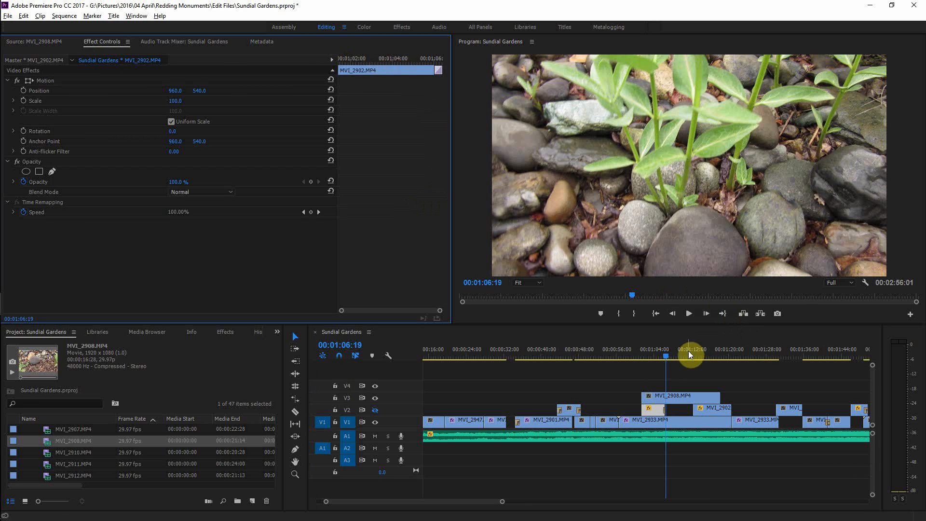
drag(665, 355, 660, 356)
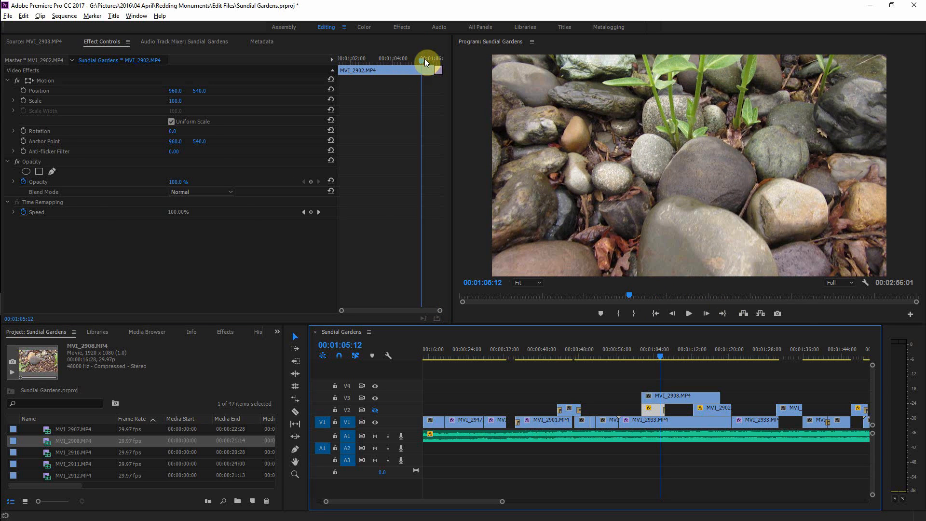
drag(425, 58, 443, 61)
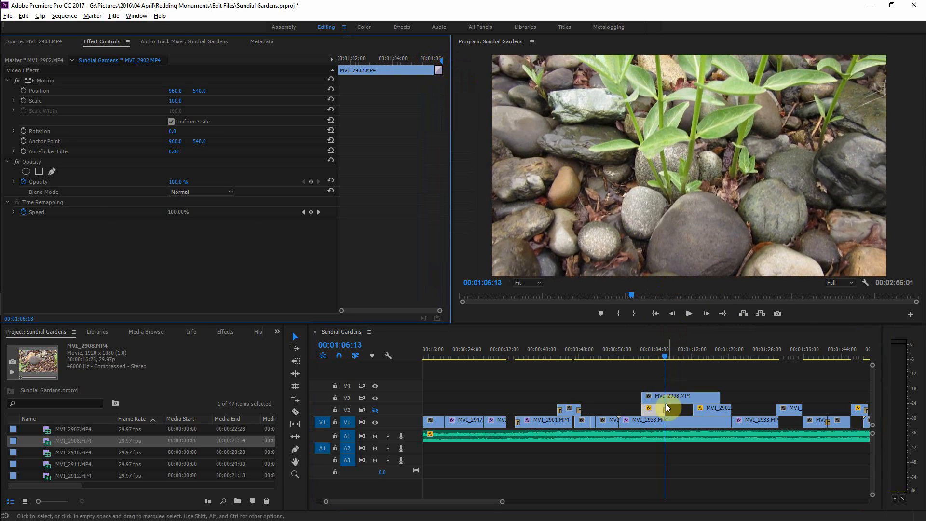
click(674, 393)
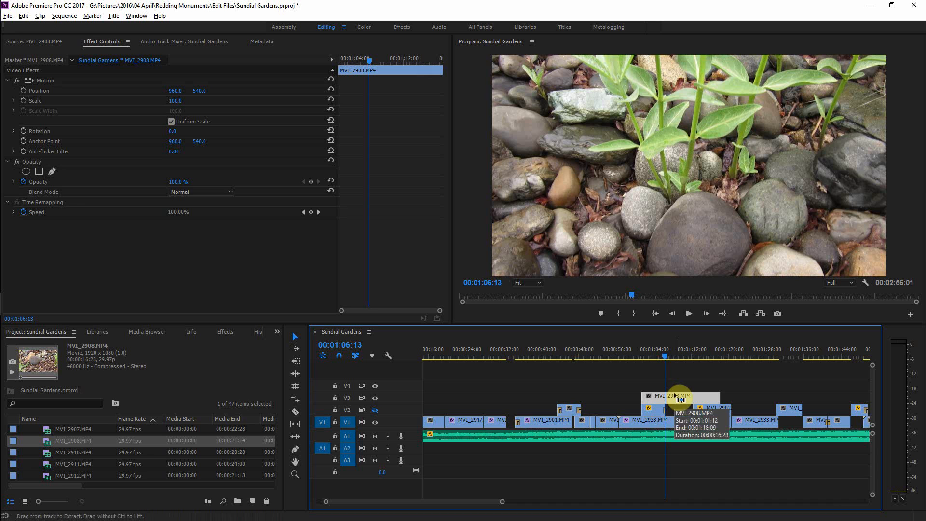
key(ctrl+k)
Step: Zoom into the timeline and cut MVI_2908.MP4 on V3 again at about 1:12 with the Razor tool
key(equal)
key(equal)
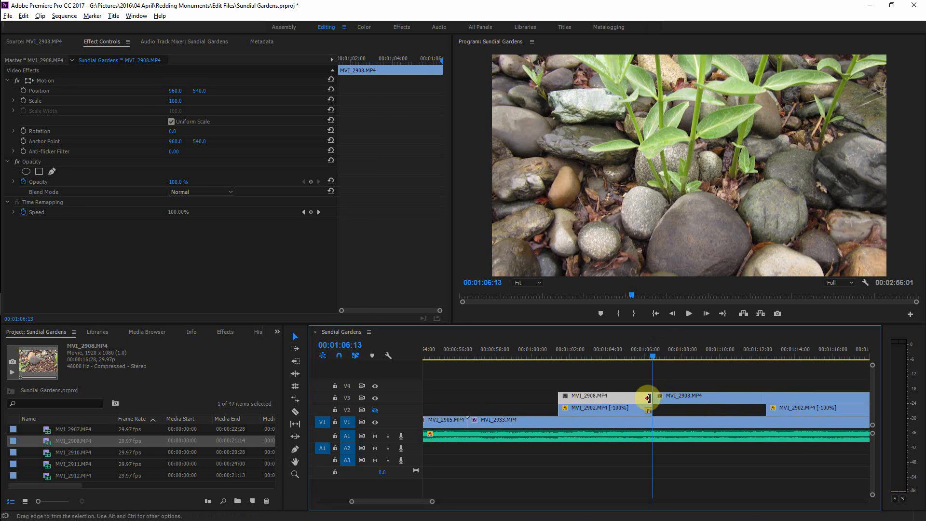
key(r)
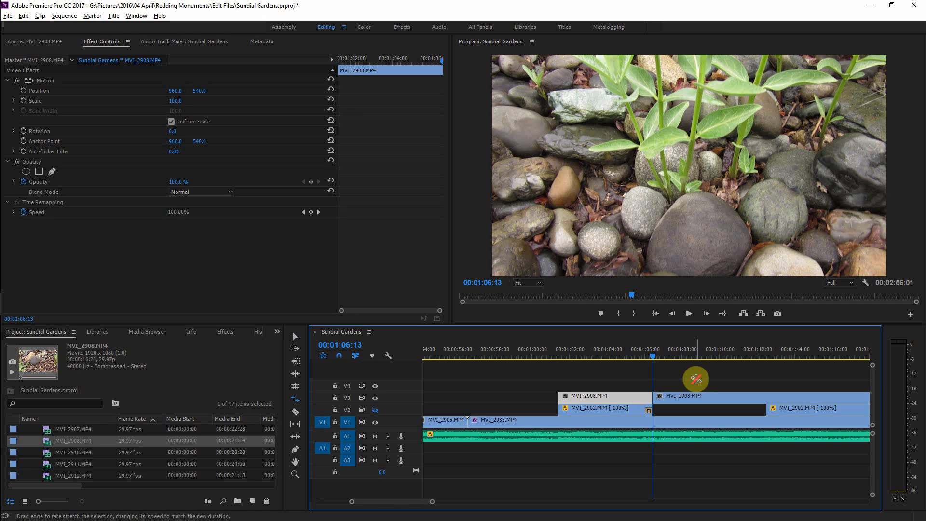
key(c)
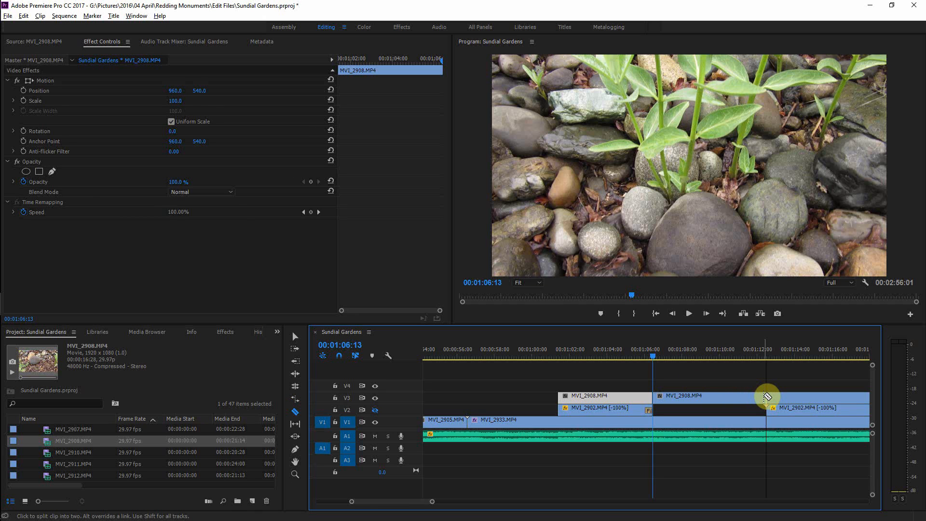
click(767, 397)
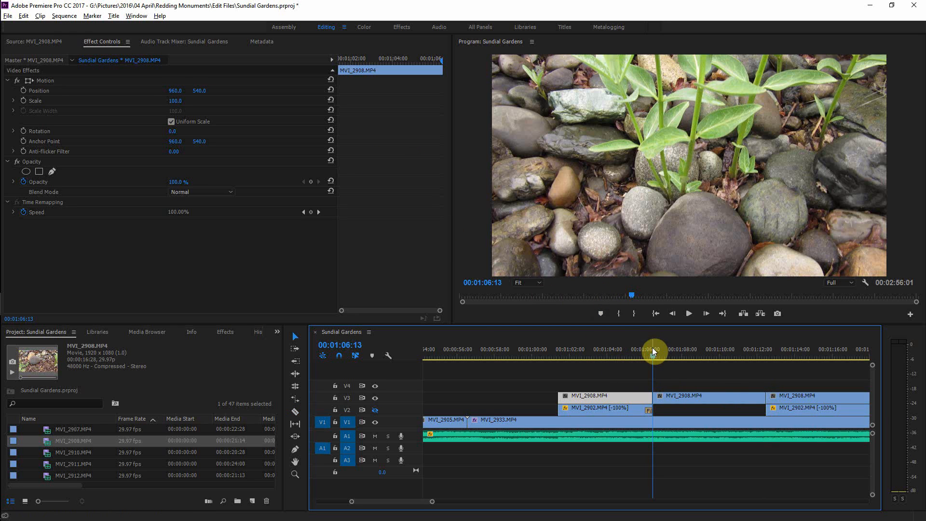
Step: Delete the middle segment of MVI_2908.MP4 on V3 between the two cuts
click(673, 396)
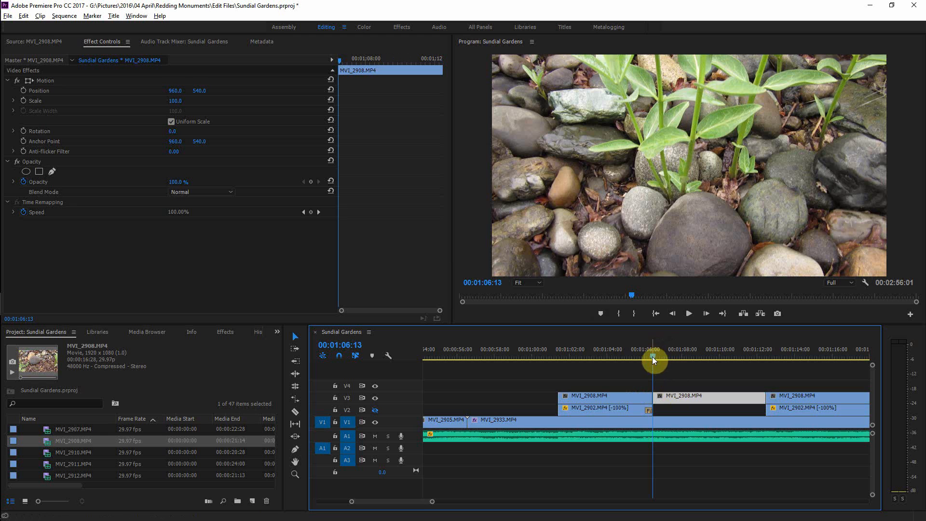
mouse_move(652, 357)
mouse_down()
mouse_move(683, 358)
mouse_move(666, 358)
mouse_up()
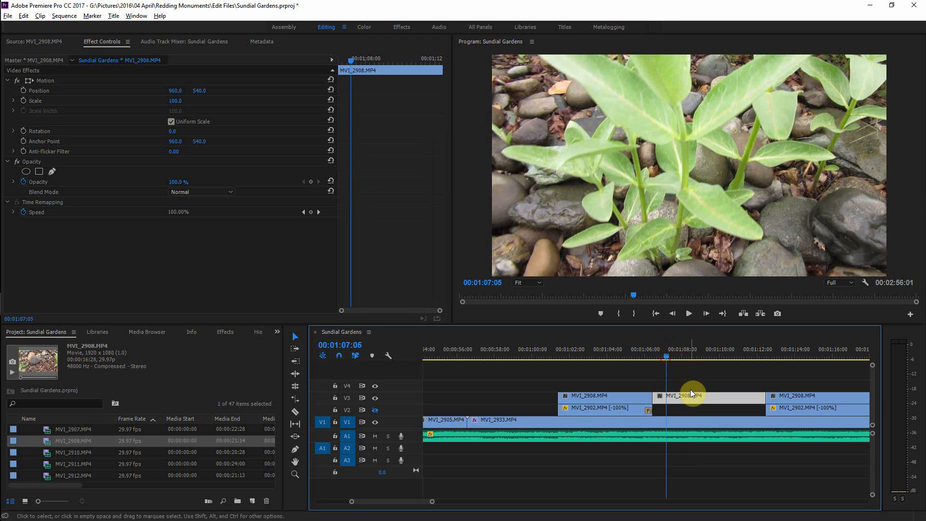
key(c)
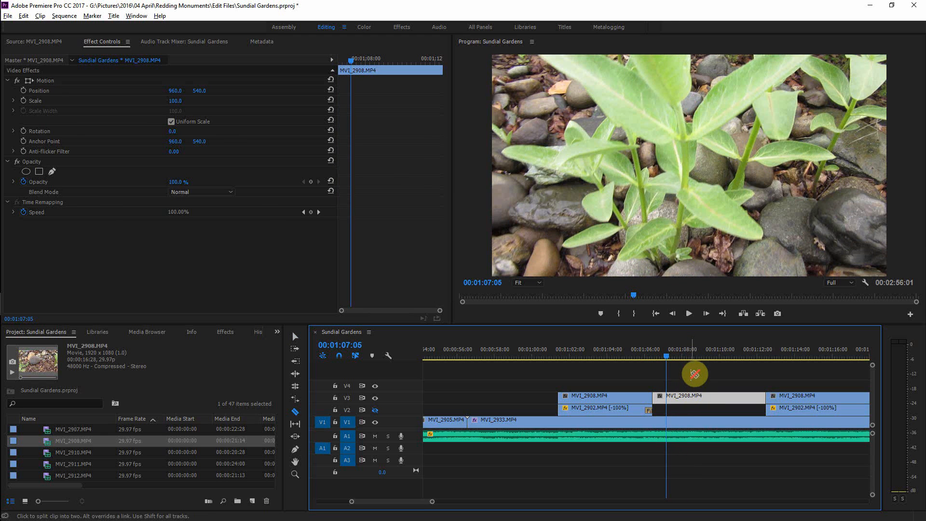
key(v)
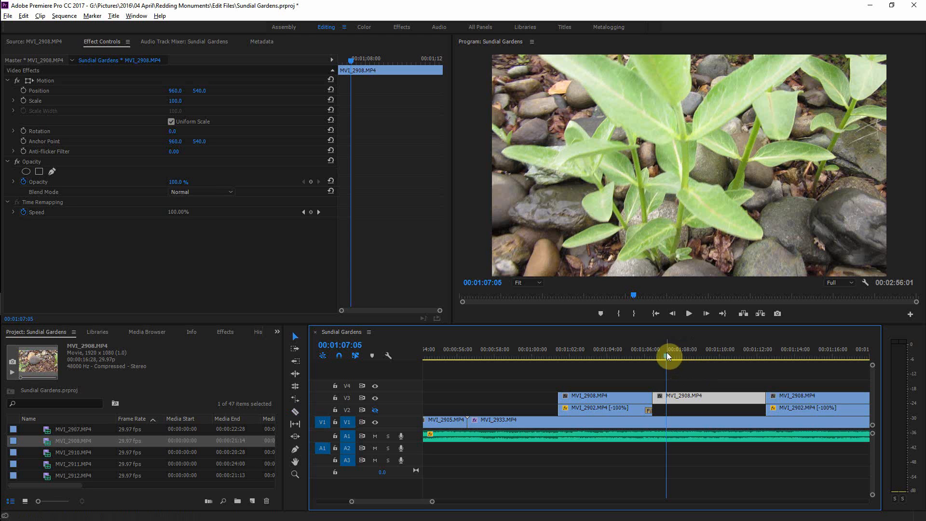
drag(666, 352, 649, 358)
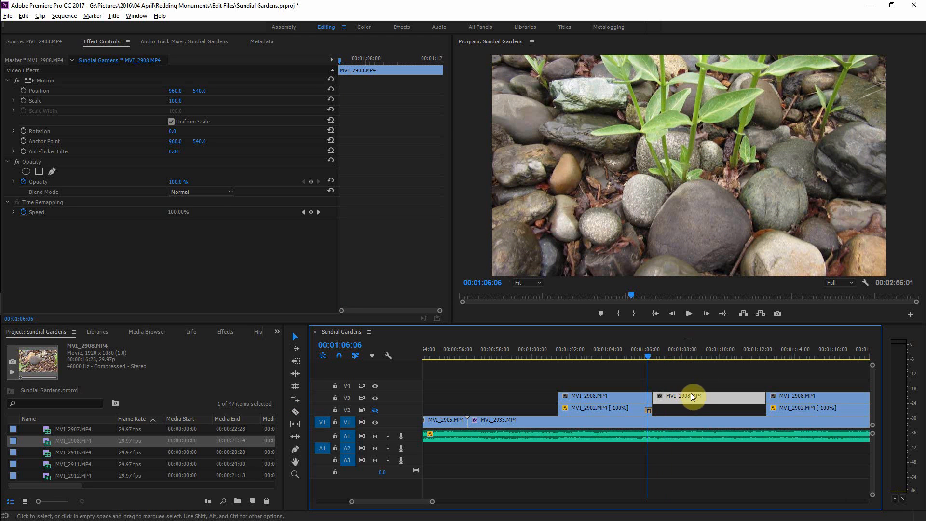
key(Delete)
Step: Apply the default Film Dissolve transition to both remaining MVI_2908.MP4 segments on V3
drag(647, 352, 592, 364)
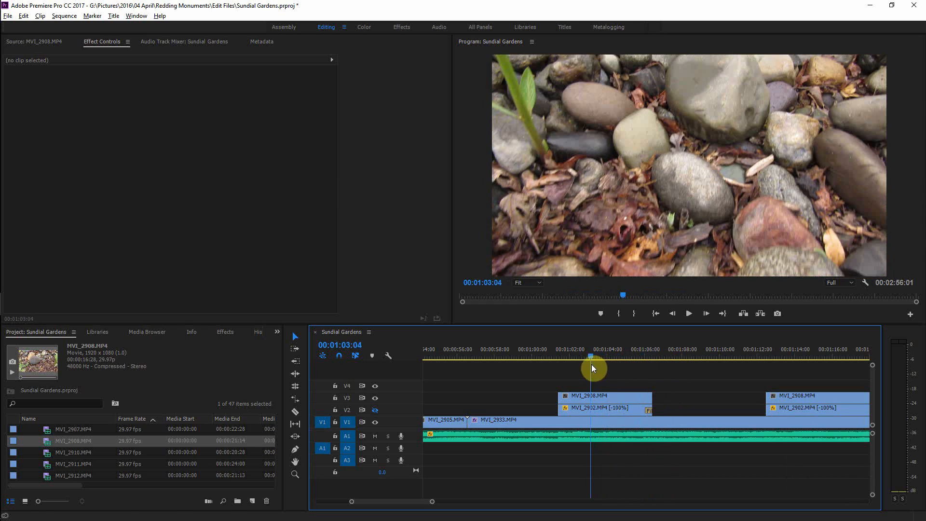
click(589, 399)
key(ctrl+d)
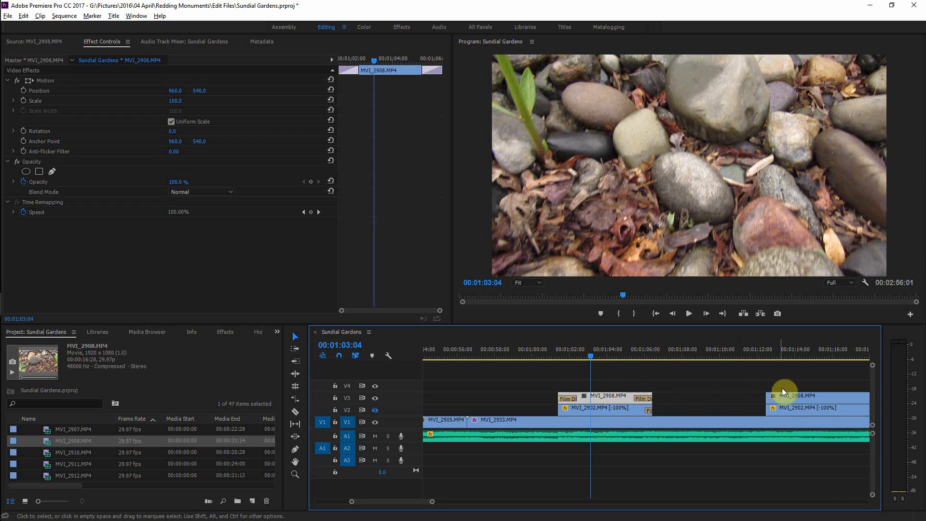
click(793, 396)
key(ctrl+d)
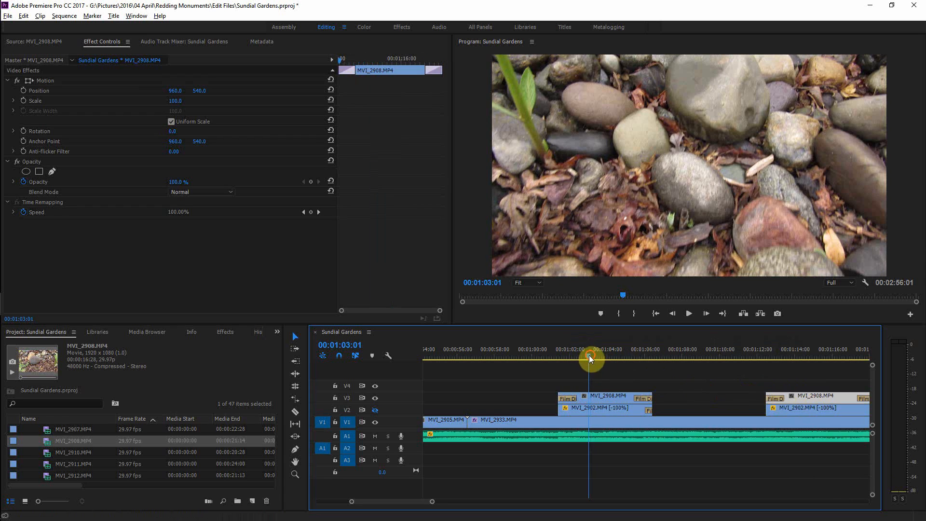
Step: Play back the sequence from about 1:02 to review the new V3 clips and transitions
drag(590, 356, 554, 360)
key(space)
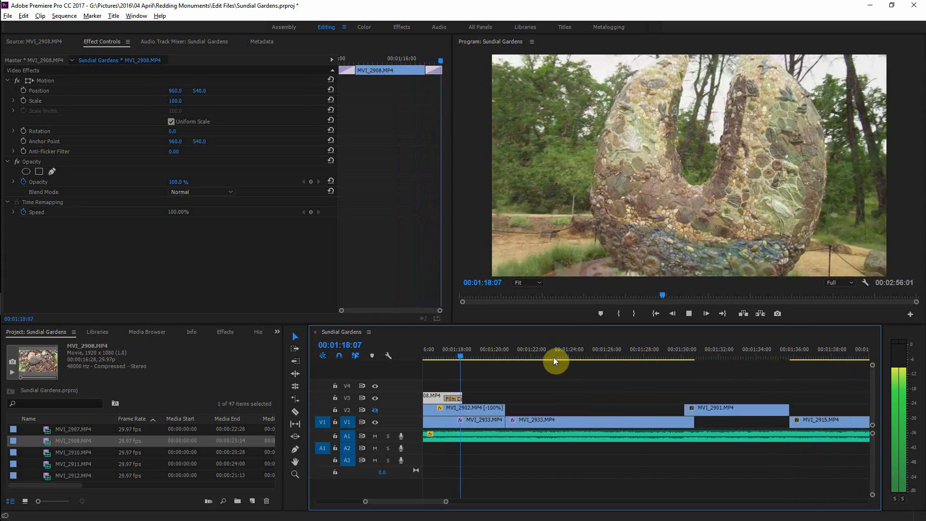
key(space)
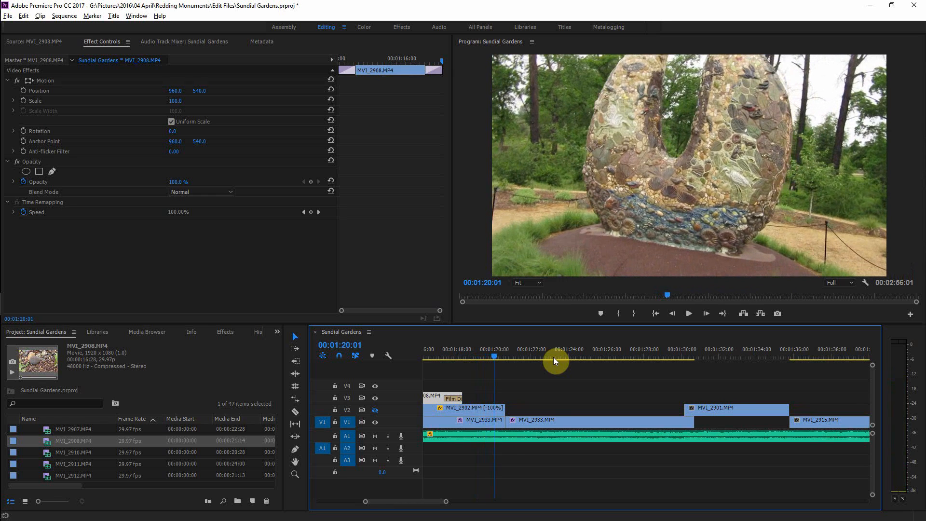
key(minus)
key(minus)
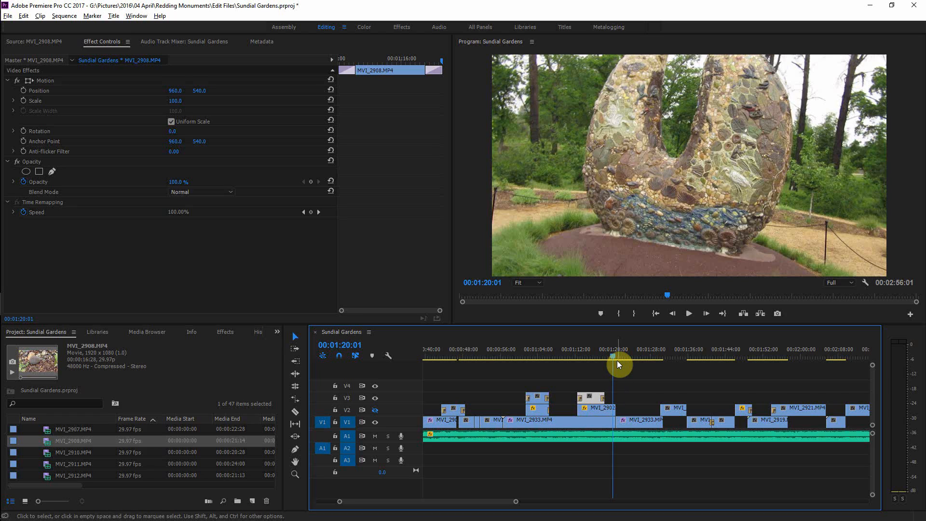
key(space)
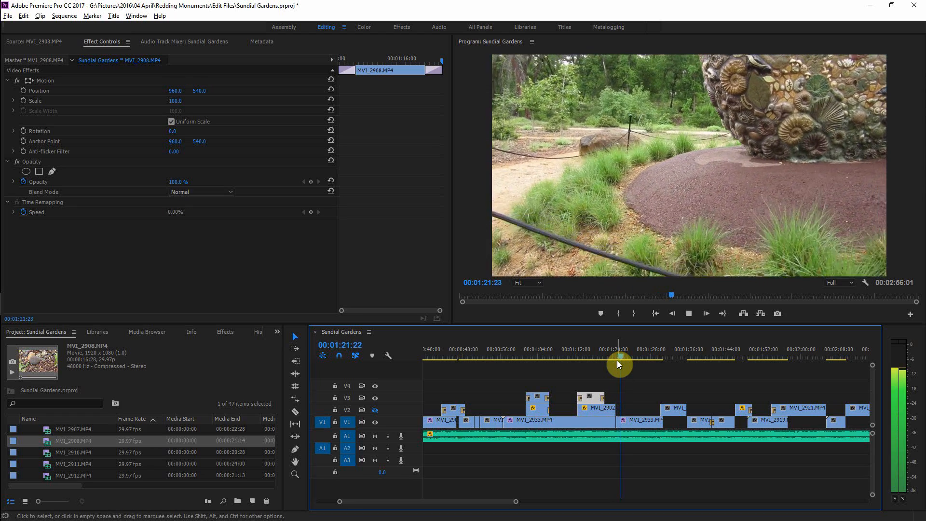
key(space)
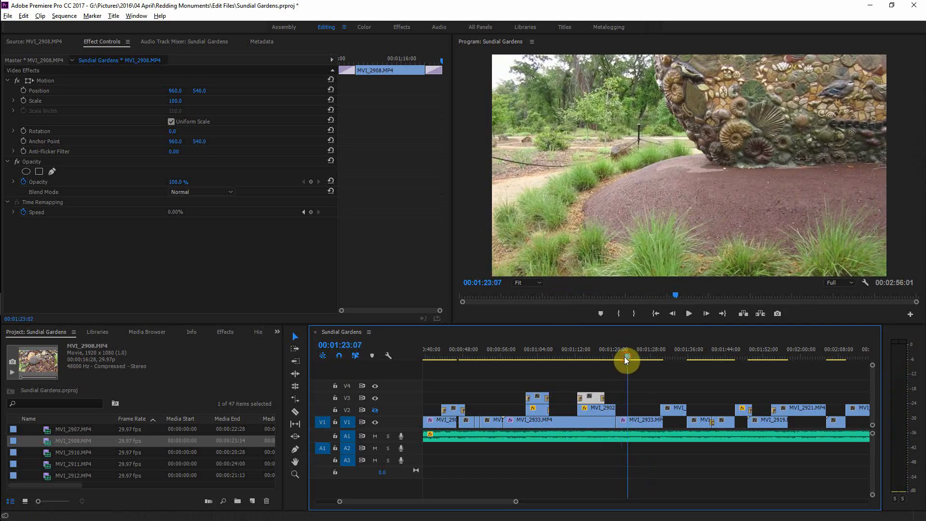
drag(624, 357, 609, 362)
key(space)
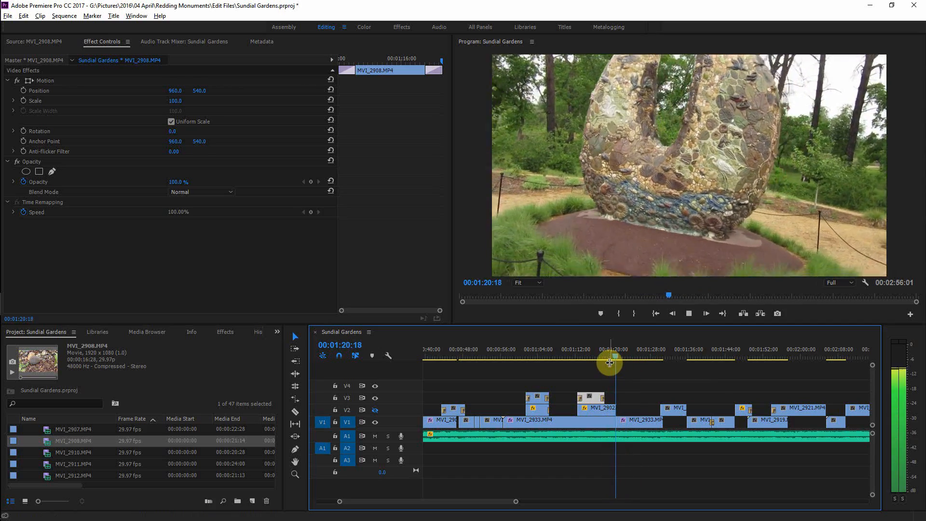
key(space)
drag(616, 358, 591, 361)
Step: Try deleting the V2 clips beneath the MVI_2908.MP4 segments, then undo the deletion
drag(630, 407, 533, 408)
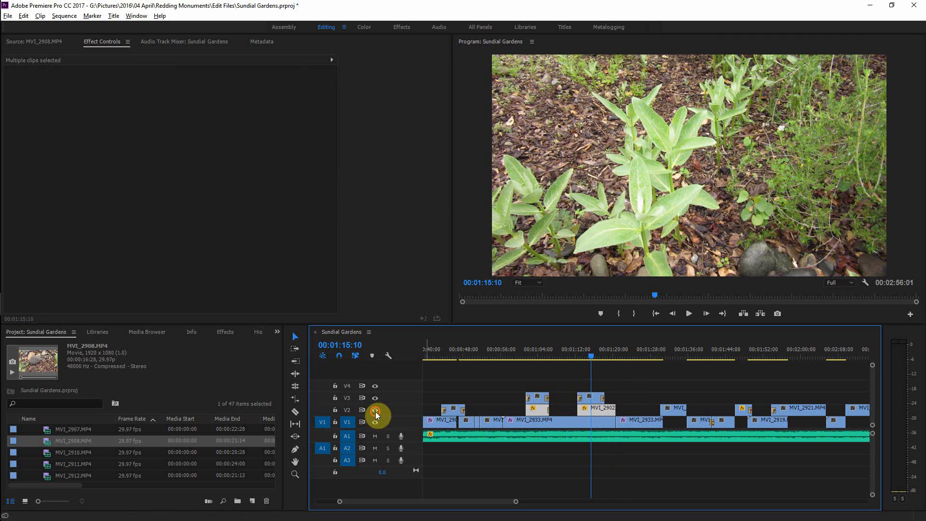
key(space)
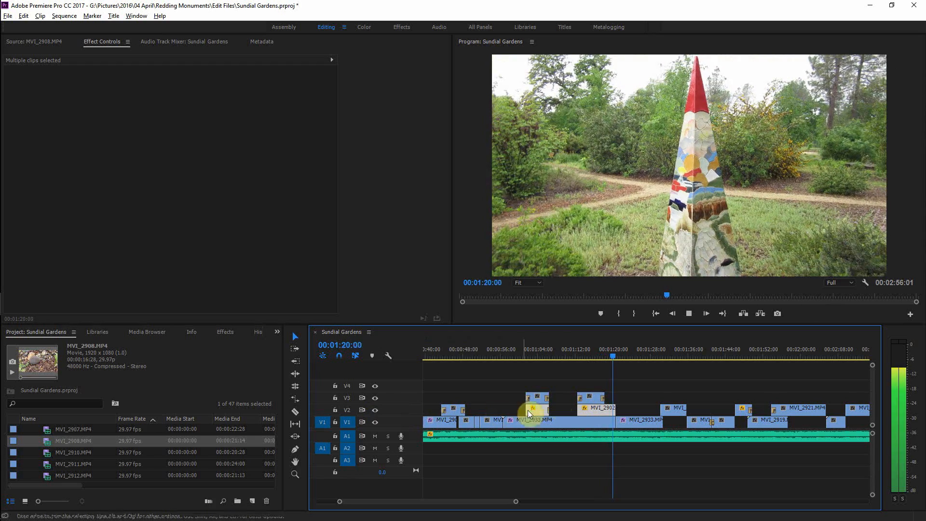
drag(622, 357, 603, 358)
key(space)
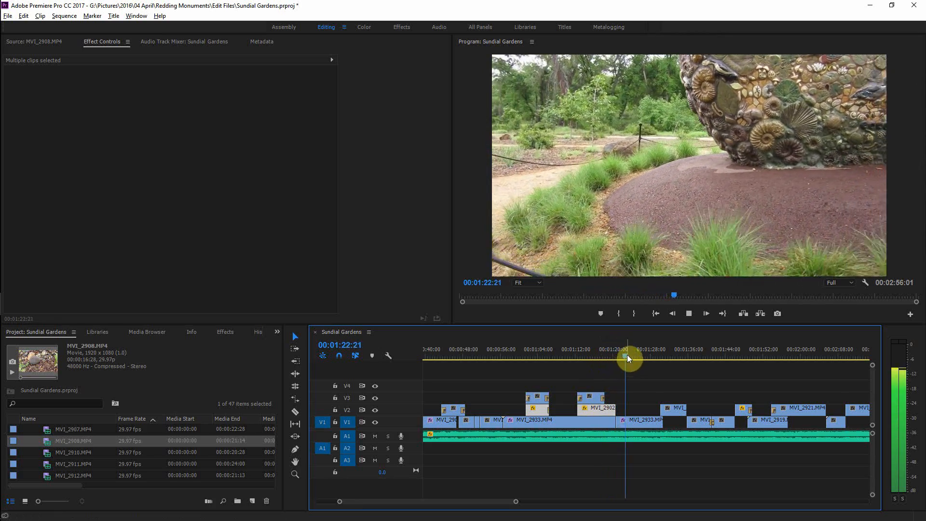
drag(628, 357, 533, 369)
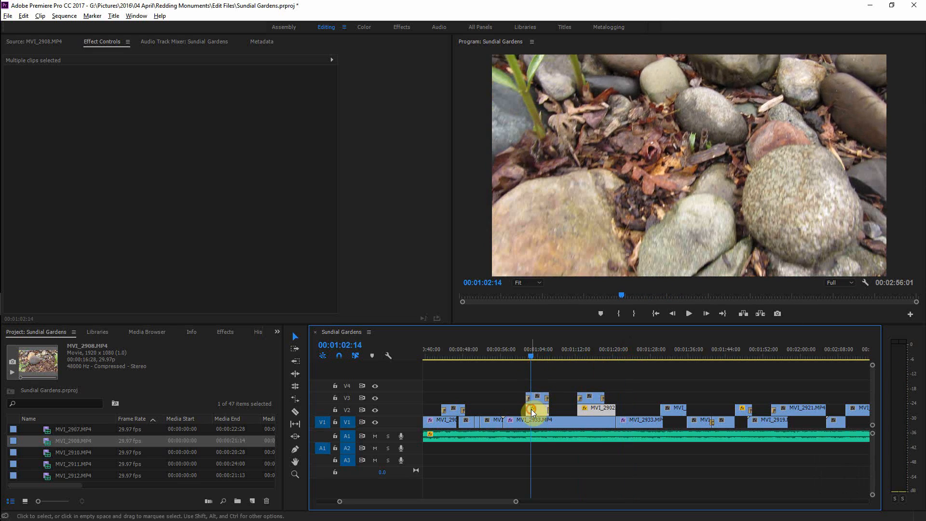
key(Delete)
click(533, 398)
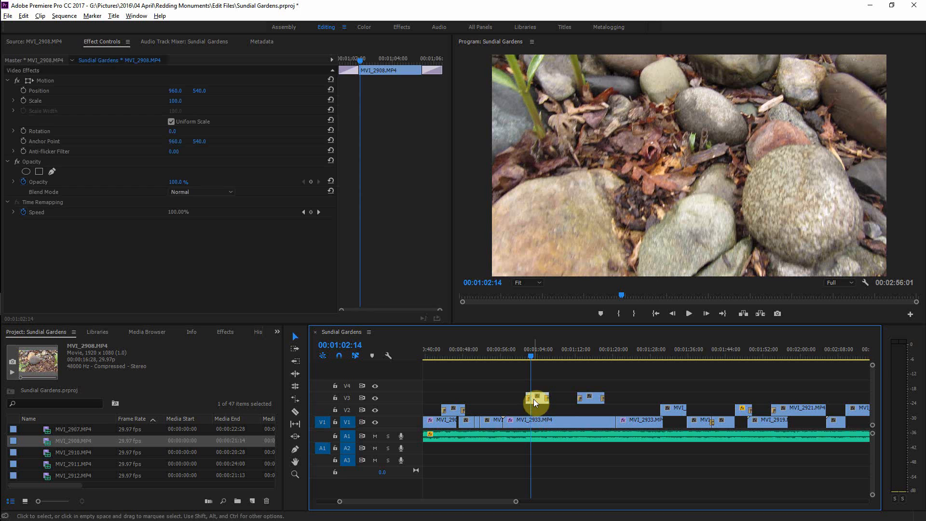
key(ctrl+z)
click(541, 409)
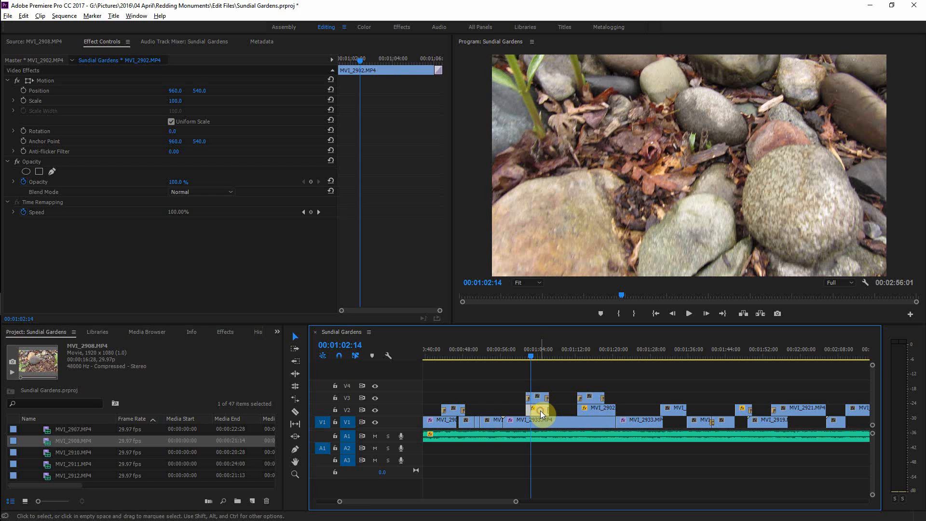
Step: Delete the V2 clip beneath the first MVI_2908.MP4 segment and move that segment down from V3 onto V2
key(Delete)
drag(538, 398, 540, 409)
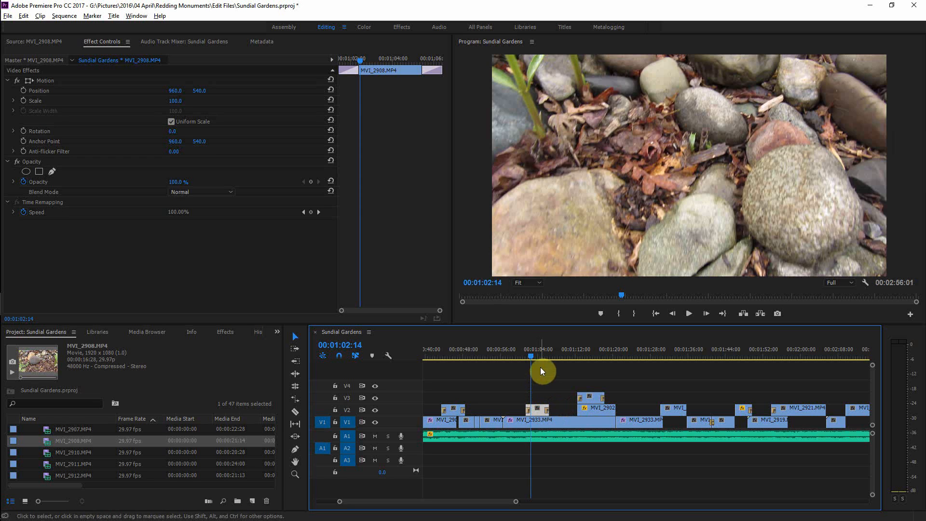
Step: Turn off Reverse Speed for the MVI_2902.MP4 clip on V2 in its Speed/Duration settings
drag(534, 352, 597, 361)
key(=)
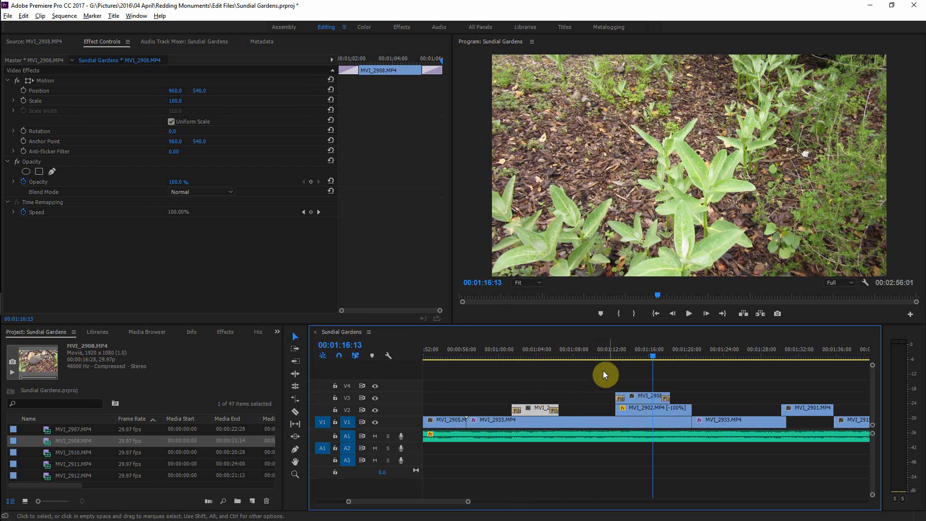
click(658, 410)
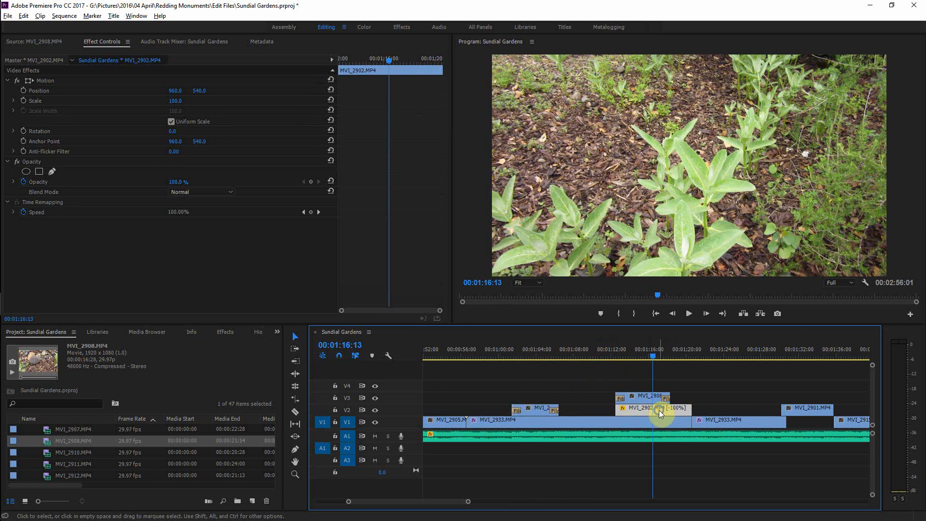
right_click(658, 409)
click(698, 341)
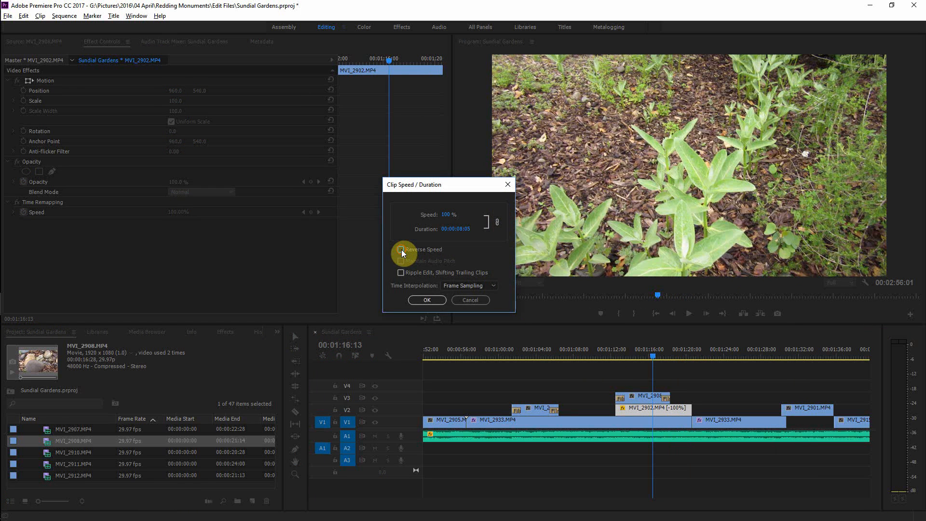
click(427, 300)
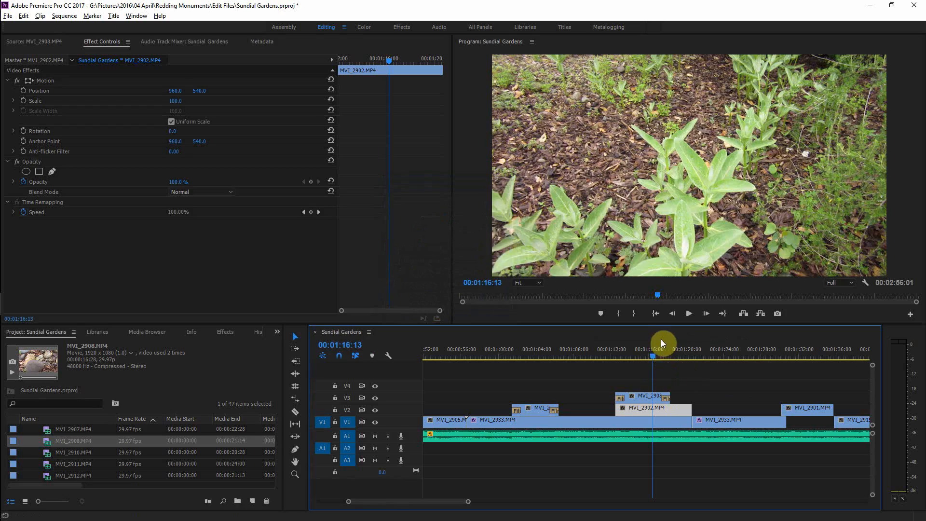
Step: Turn Reverse Speed back on for the MVI_2902.MP4 clip on V2
click(651, 355)
drag(650, 355, 629, 358)
right_click(645, 412)
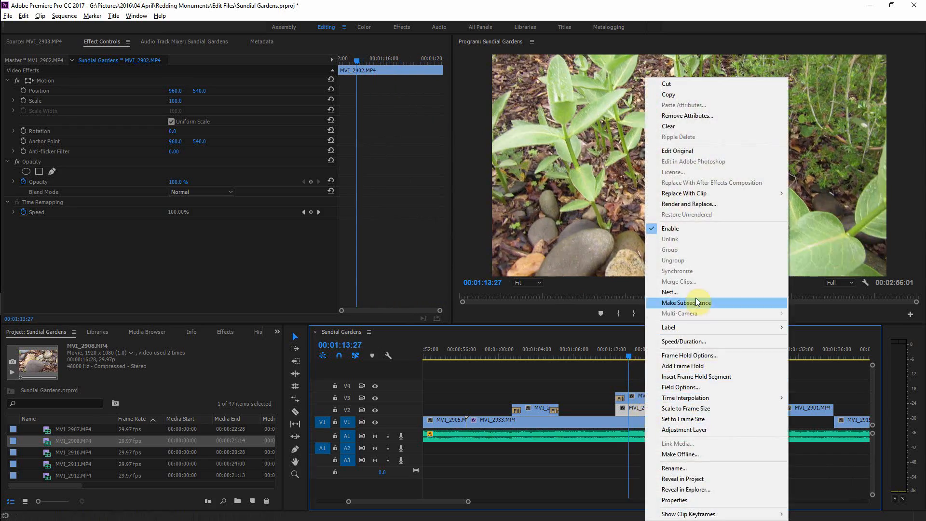
click(691, 344)
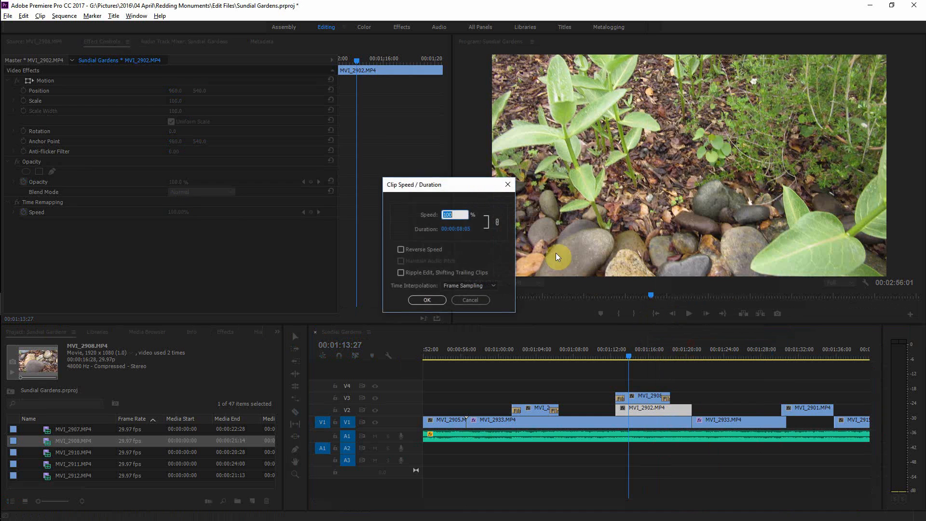
click(399, 249)
click(423, 301)
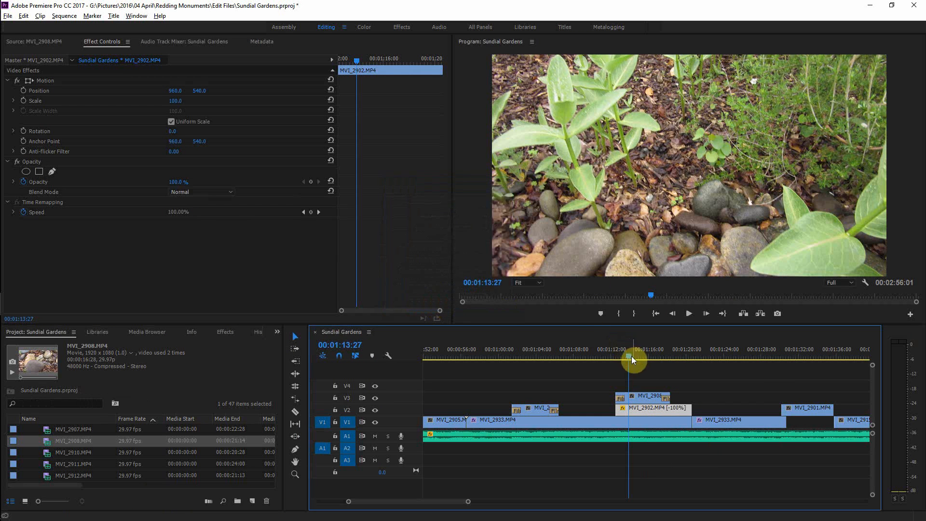
Step: Toggle off the V3 track output around the 1:12 mark of the sequence
drag(631, 356, 617, 355)
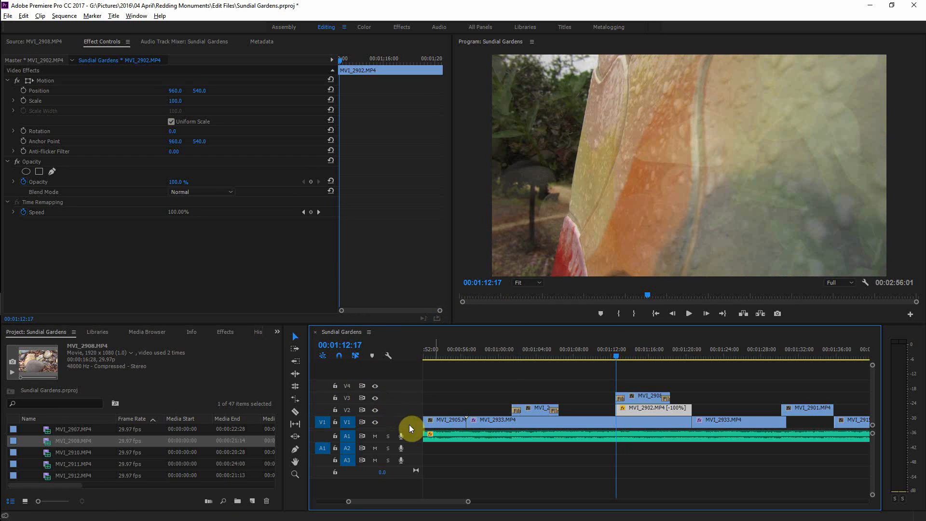
click(375, 399)
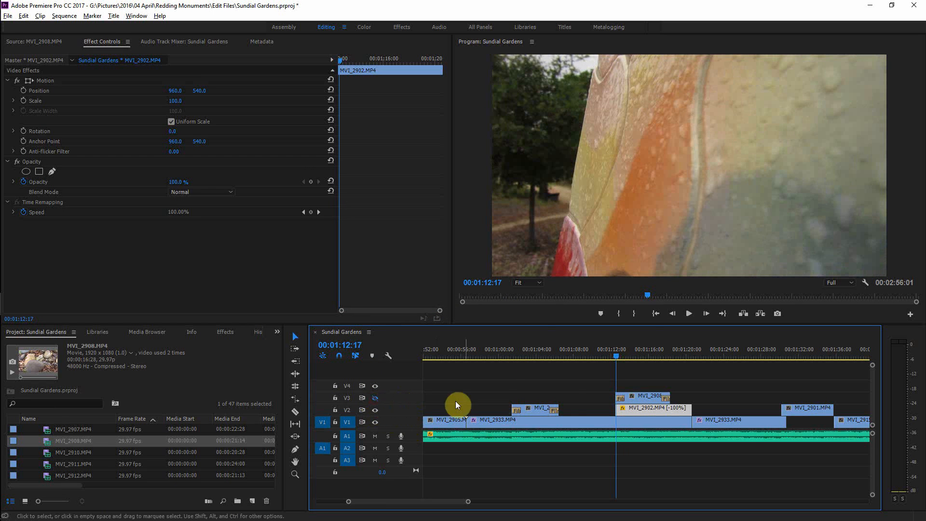
mouse_move(615, 353)
mouse_down()
mouse_move(678, 355)
mouse_move(616, 359)
mouse_up()
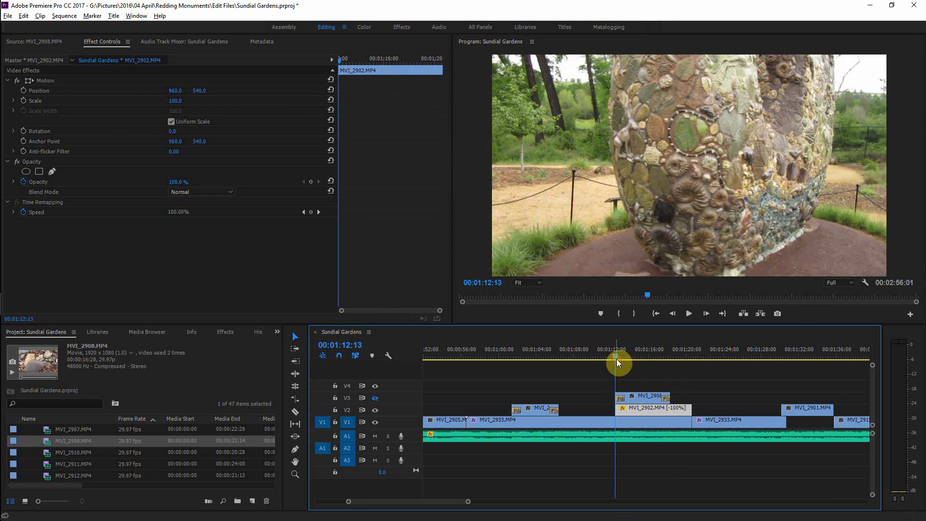
Step: Mark the sequence In point at the start of the MVI_2908.MP4 clip on V3, at 00:01:12:14
click(630, 397)
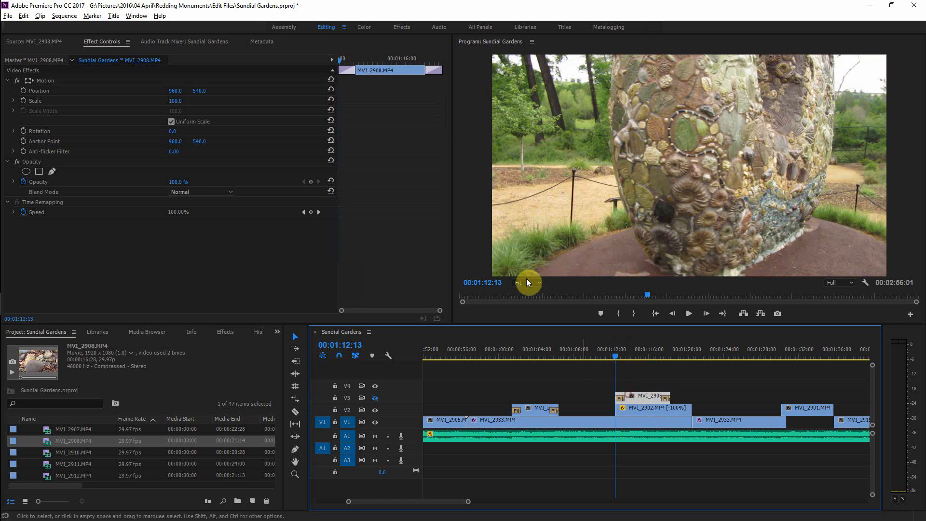
click(338, 62)
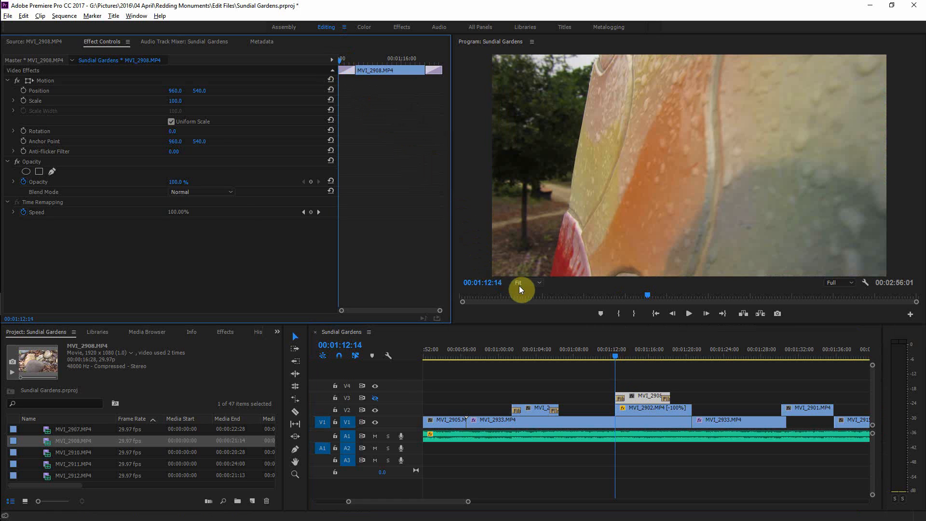
click(347, 332)
key(i)
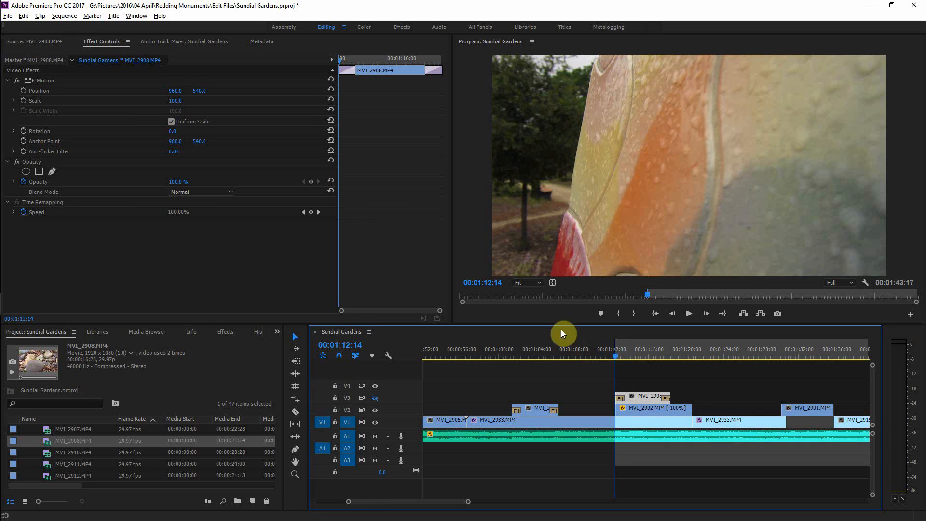
Step: Mark the sequence Out point at the end of the MVI_2902.MP4 clip on V2, at 00:01:20:19
click(640, 408)
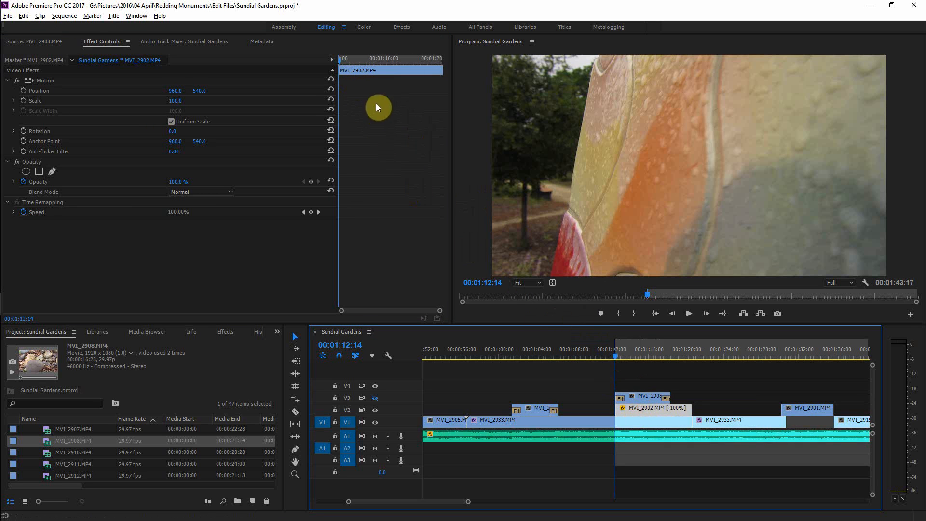
drag(338, 58, 445, 63)
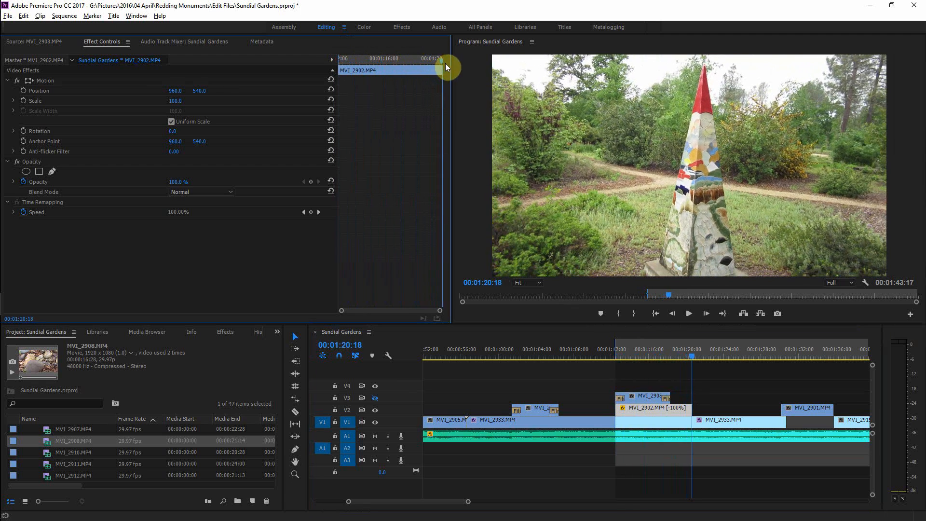
click(450, 63)
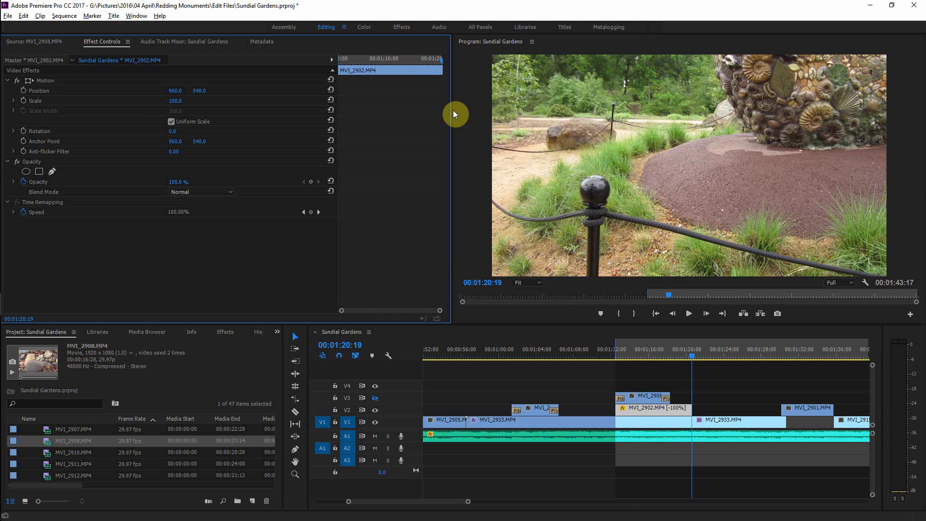
key(o)
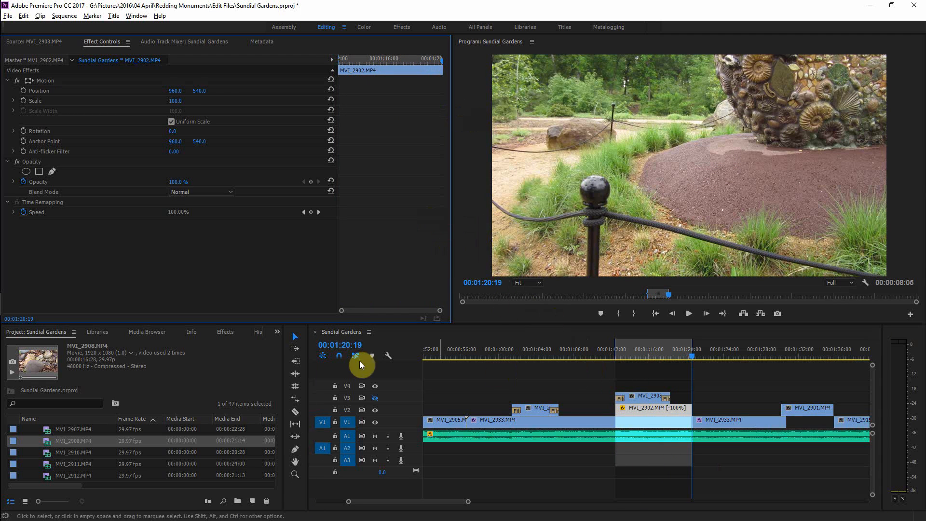
Step: Open Export Settings for the sequence, set the format to H.264 and turn off audio export
click(346, 331)
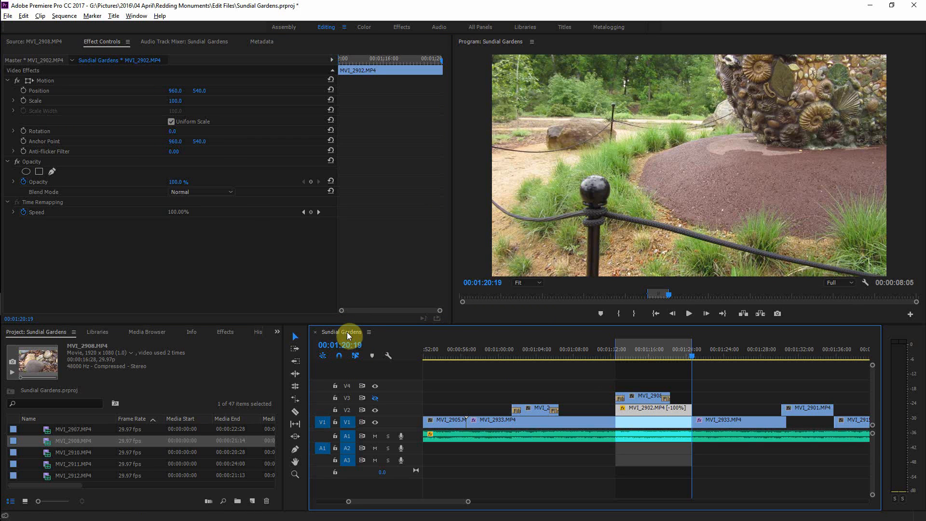
key(ctrl+m)
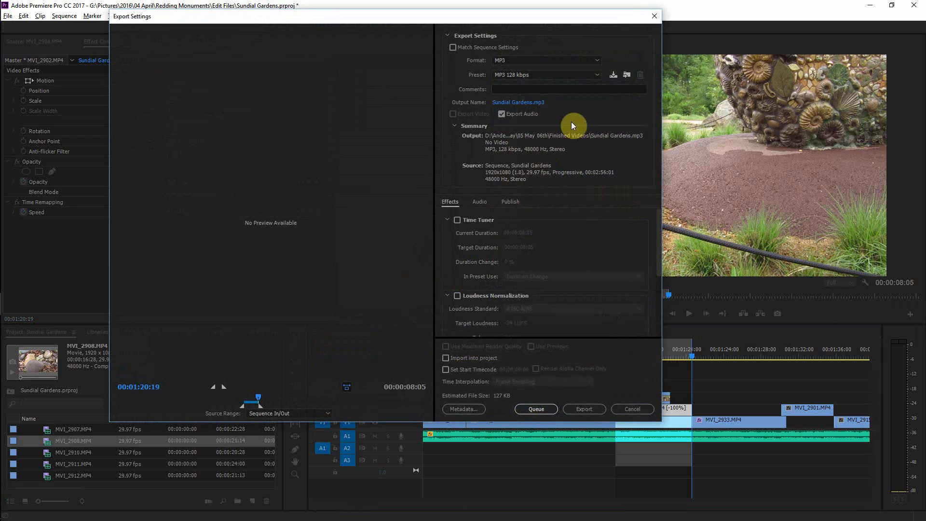
click(503, 56)
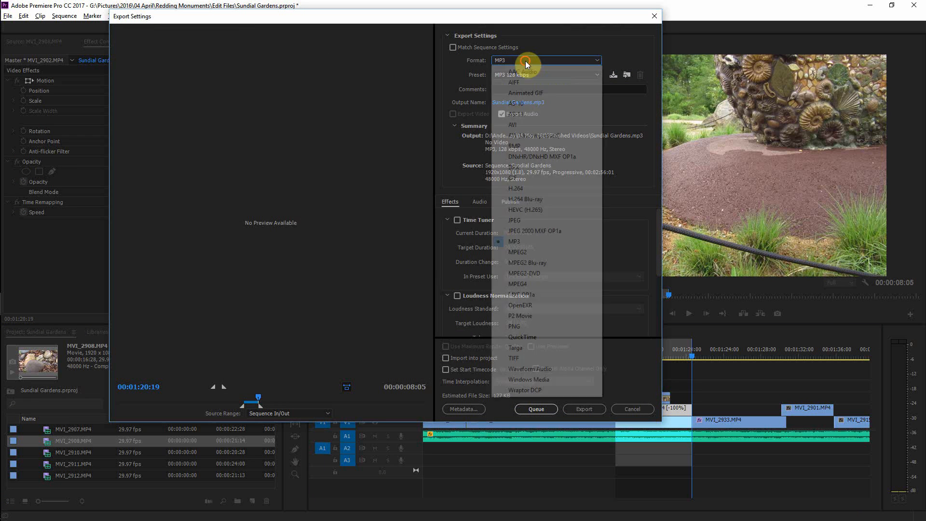
click(544, 188)
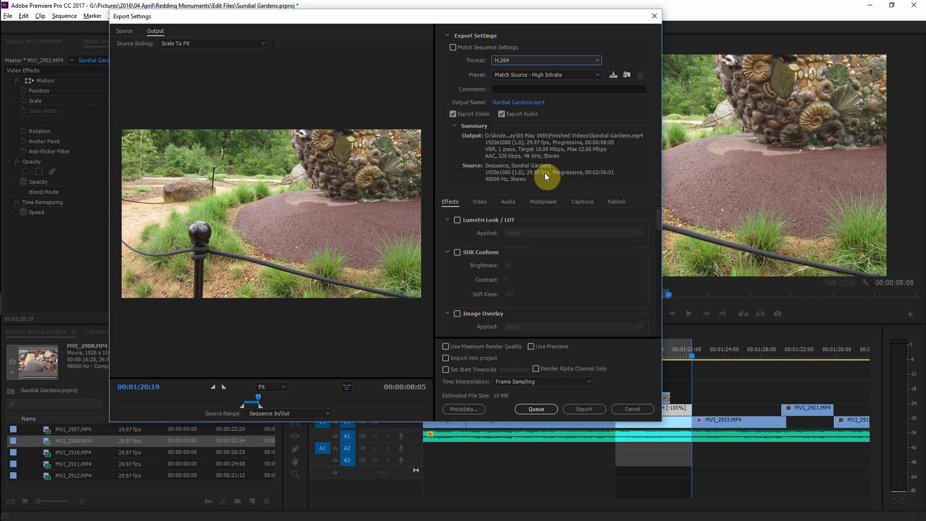
click(501, 114)
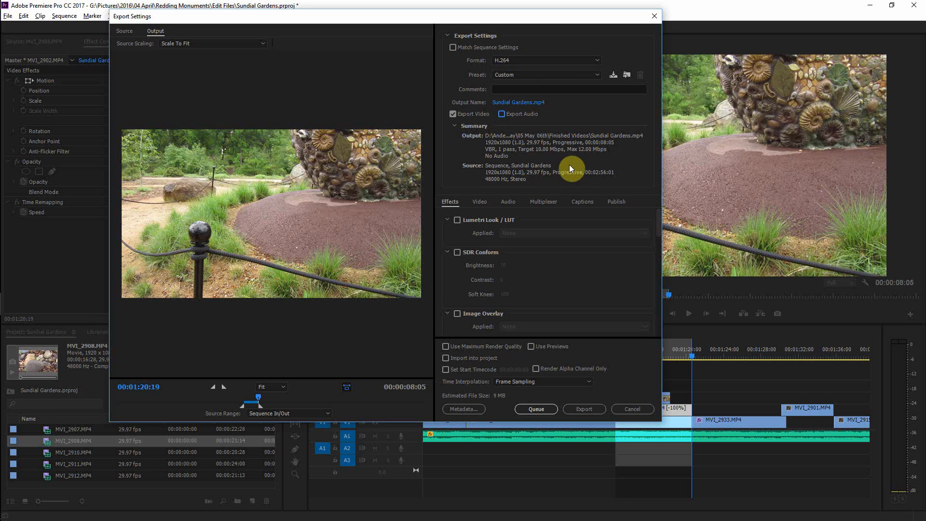
Step: Open the output file location, then cancel it and close Export Settings
click(542, 103)
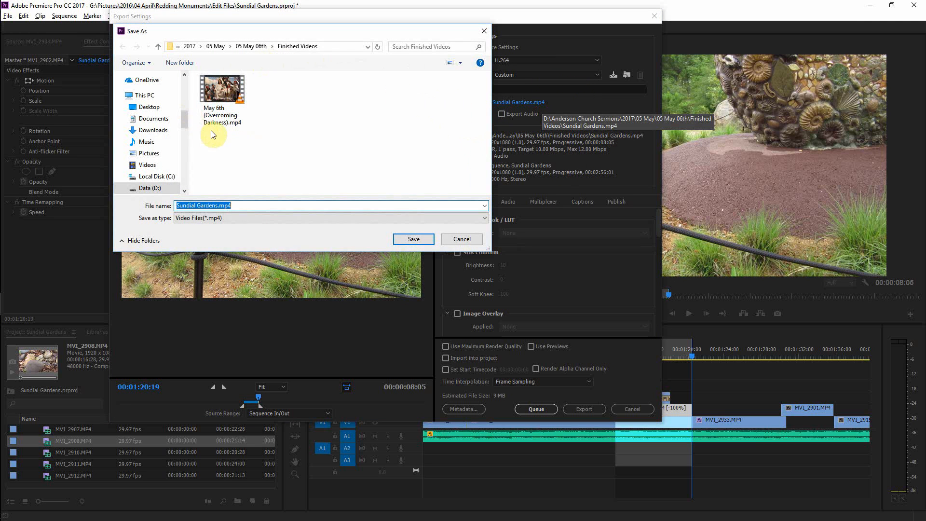
click(484, 31)
click(654, 18)
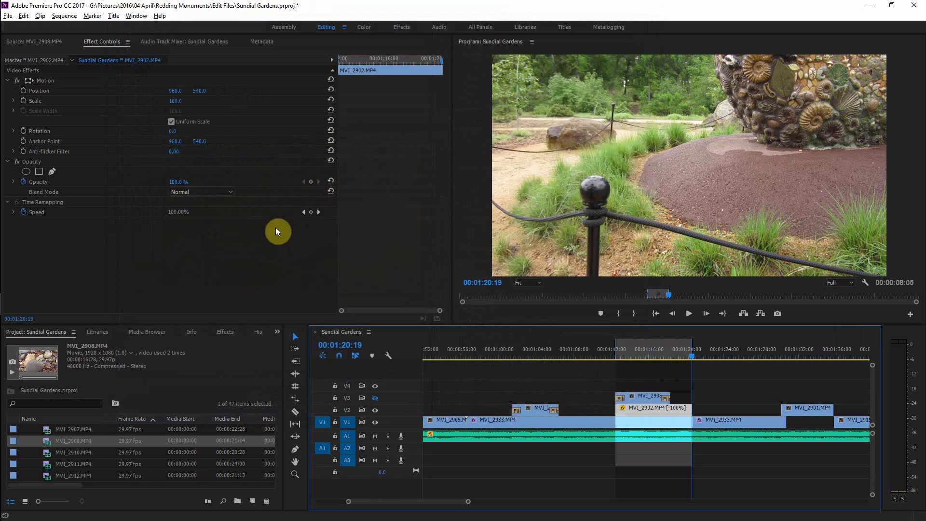
Step: Reveal the project file in Explorer and browse up to the Redding Monuments folder, then close Explorer
scroll(90, 444, up, 3)
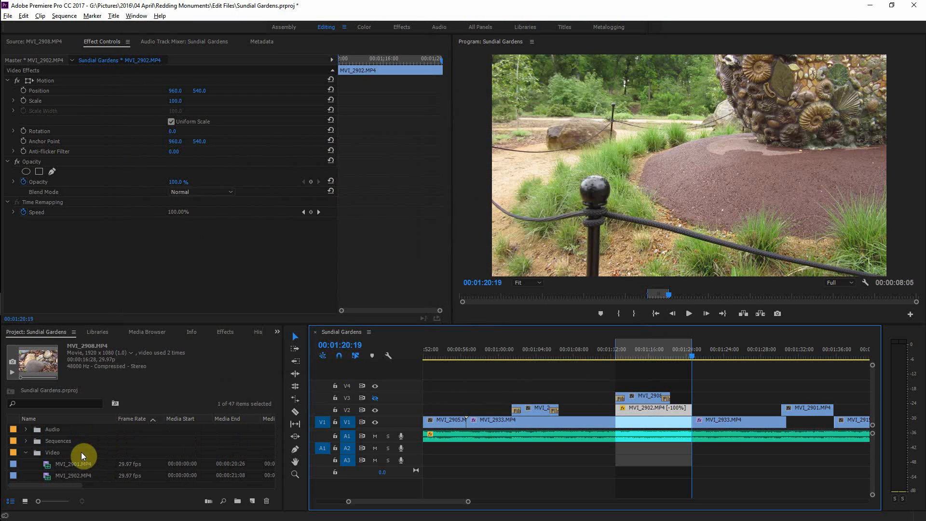
scroll(81, 453, down, 4)
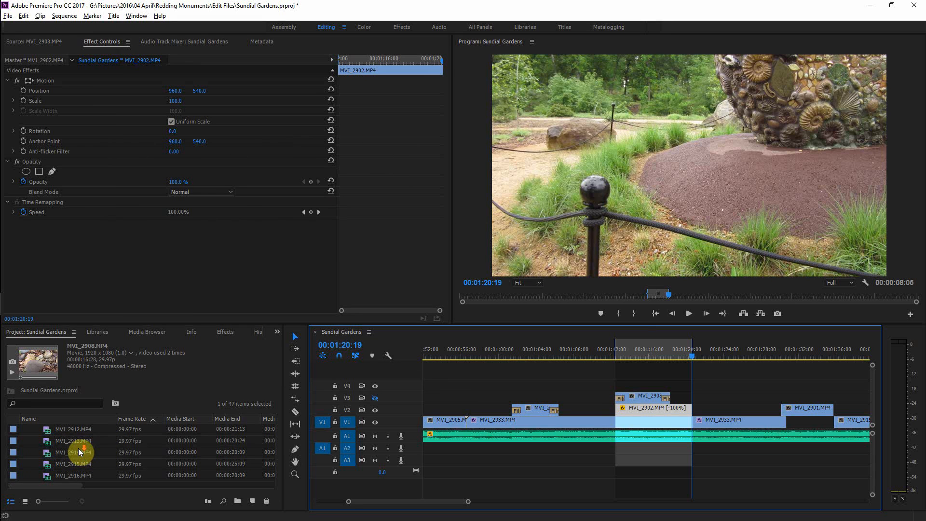
right_click(77, 441)
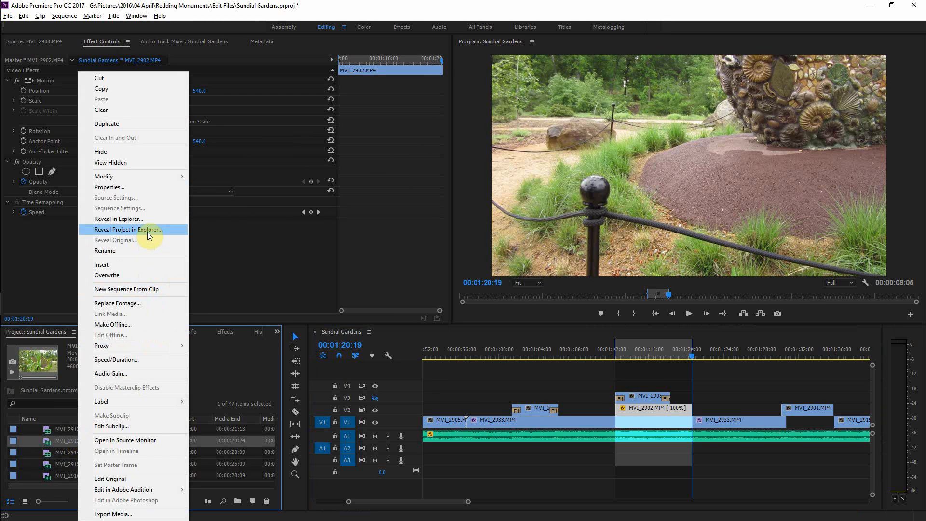
click(149, 235)
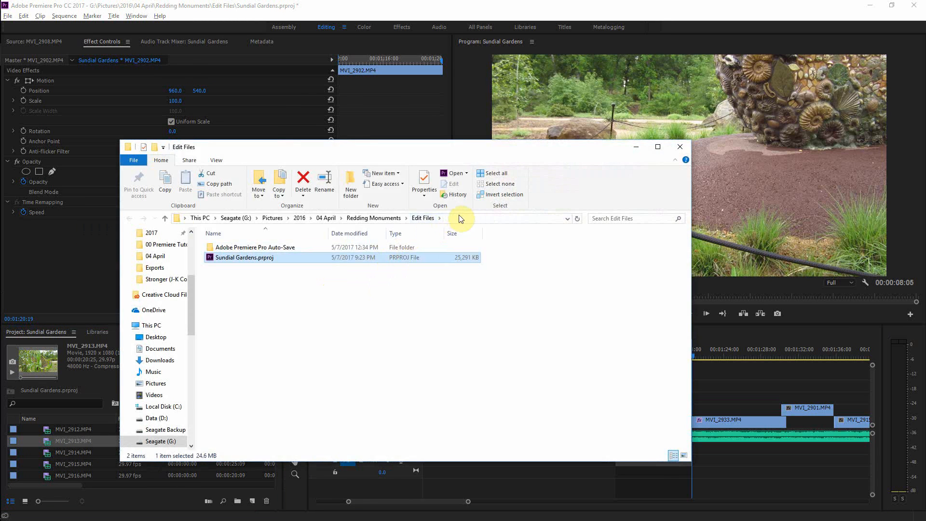
click(461, 219)
key(ctrl+c)
click(388, 320)
click(393, 219)
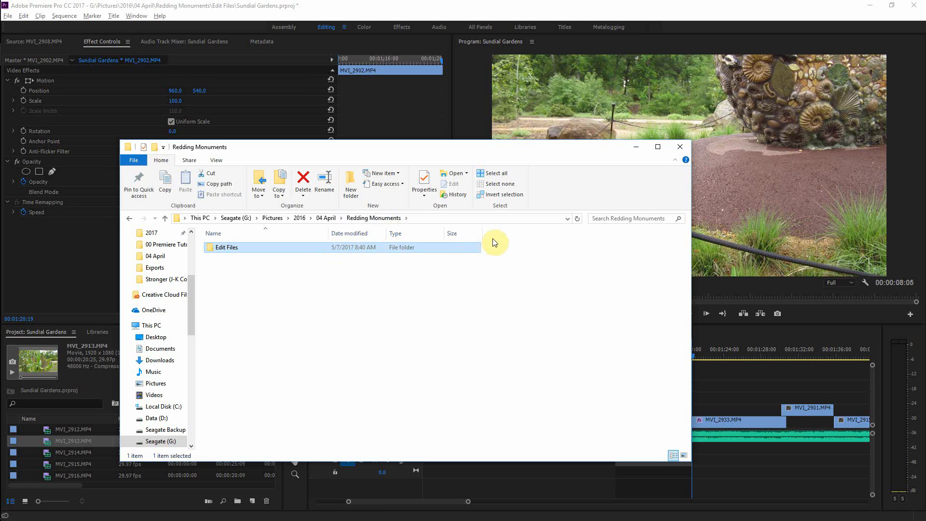
click(680, 147)
Step: Reopen Export Settings for the Sundial Gardens sequence and turn off audio export
click(343, 332)
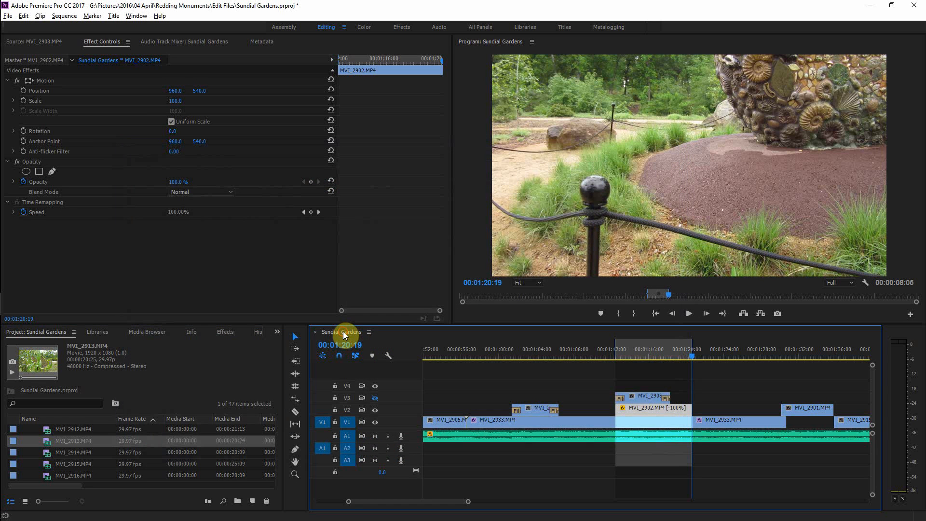
key(ctrl+m)
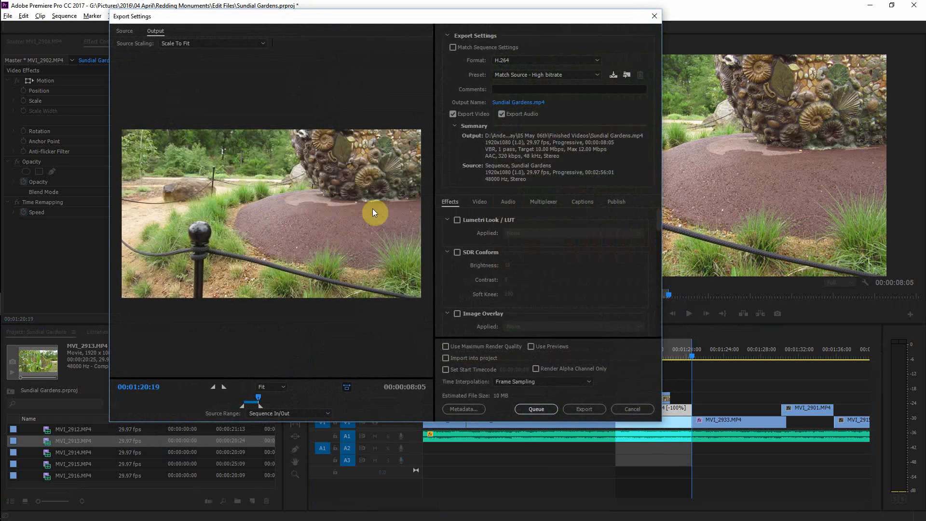
click(499, 113)
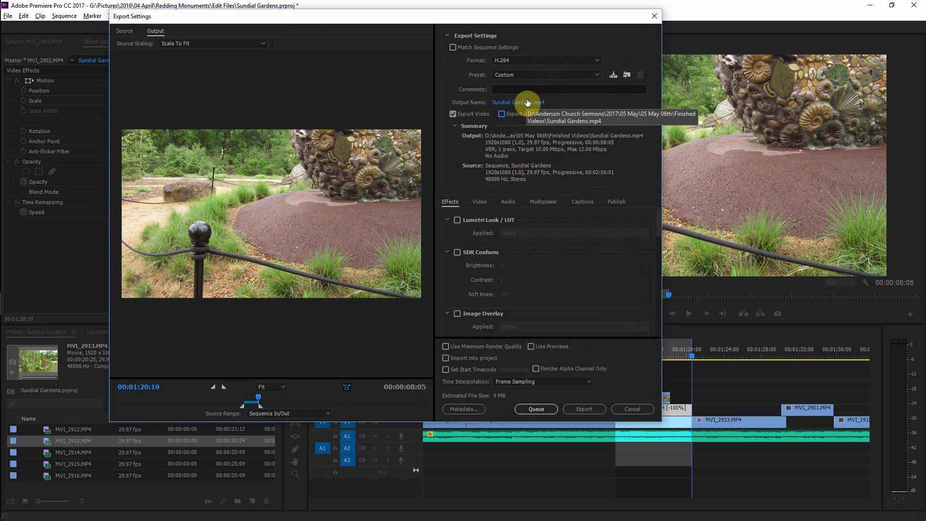
Step: Open the output file location and paste the project's folder path to navigate to Edit Files
click(513, 102)
click(327, 47)
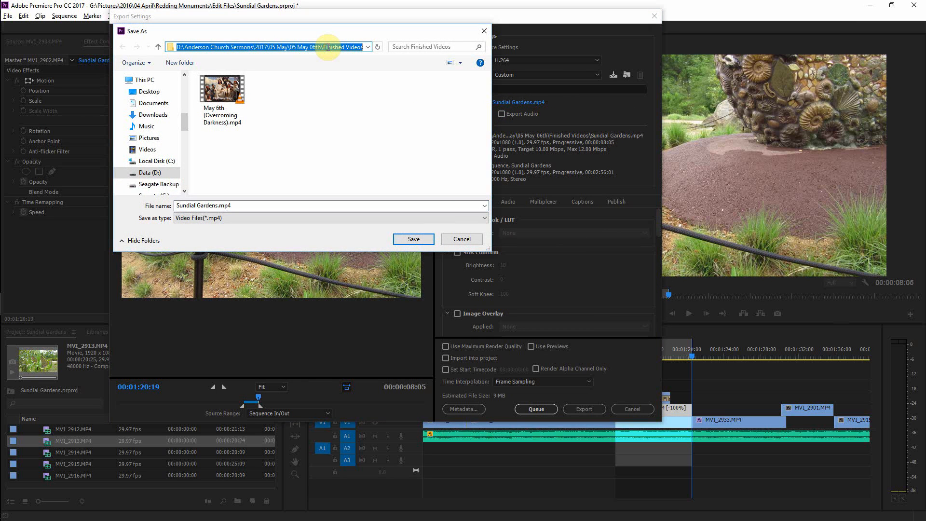
key(ctrl+v)
key(Return)
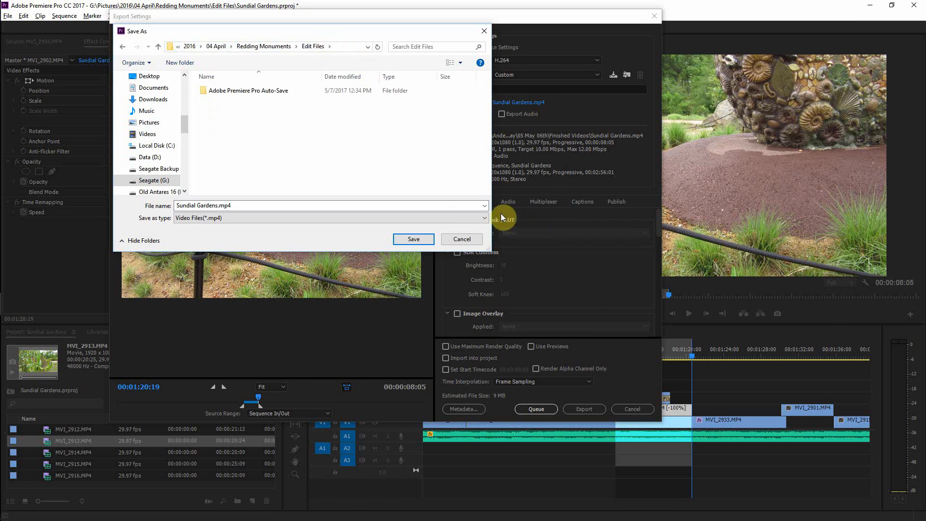
Step: Create a new folder named Extra Video inside Redding Monuments and save the output file there
click(276, 47)
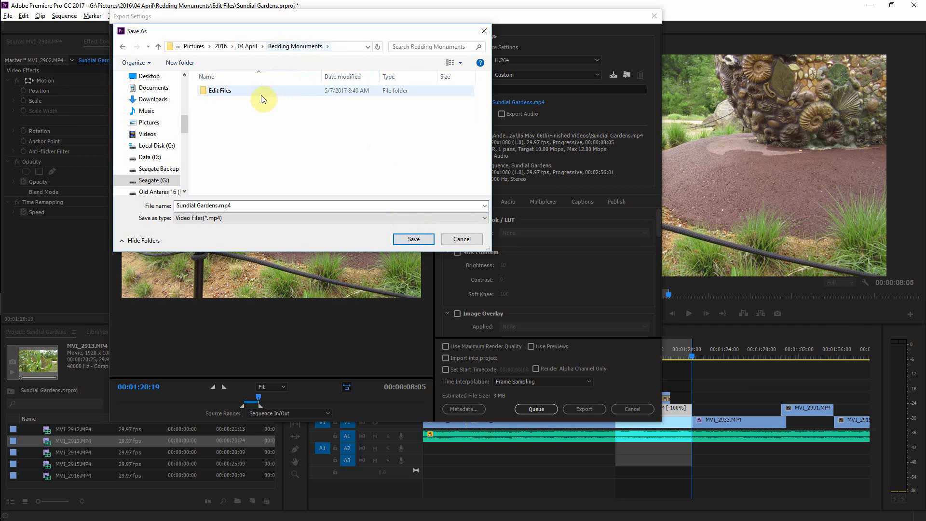
click(198, 65)
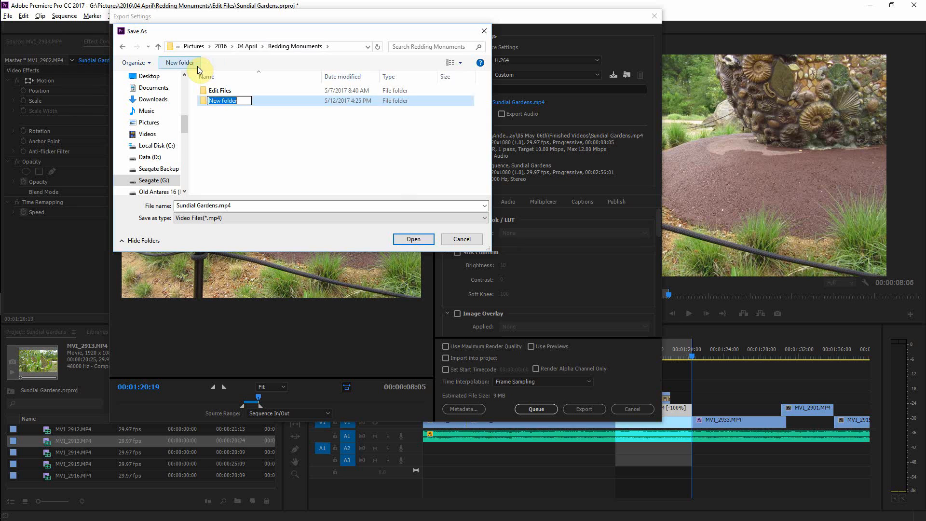
text(Extra Video)
key(Return)
key(Return)
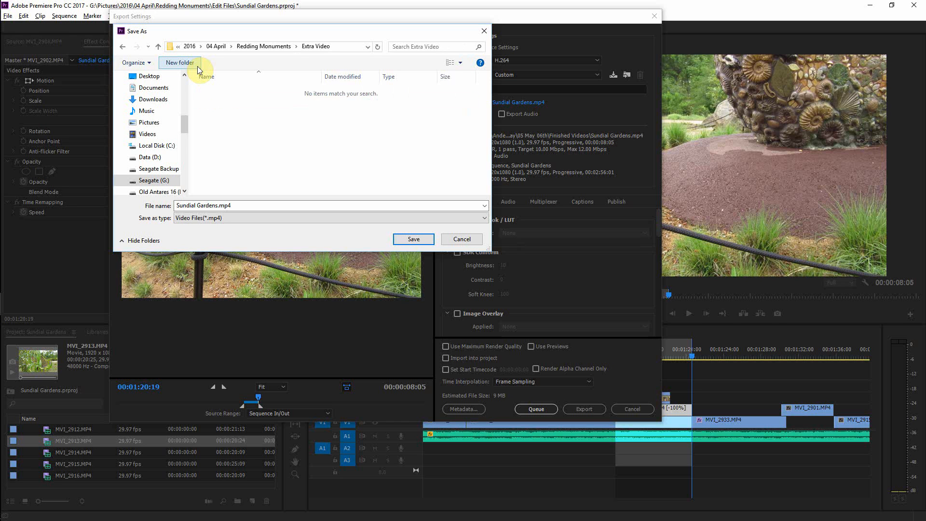
click(421, 242)
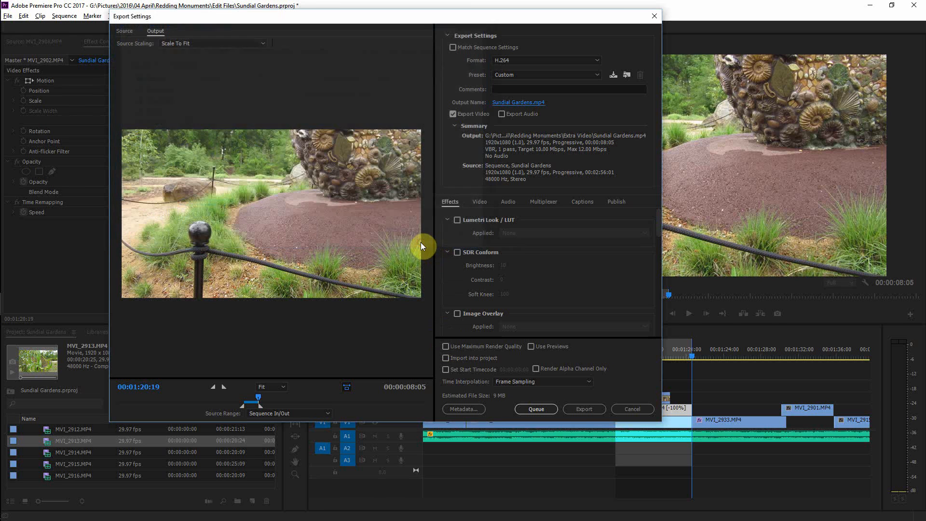
Step: Rename the output file as Reverse Pyramid and add the export to the render queue
click(523, 105)
text(Re)
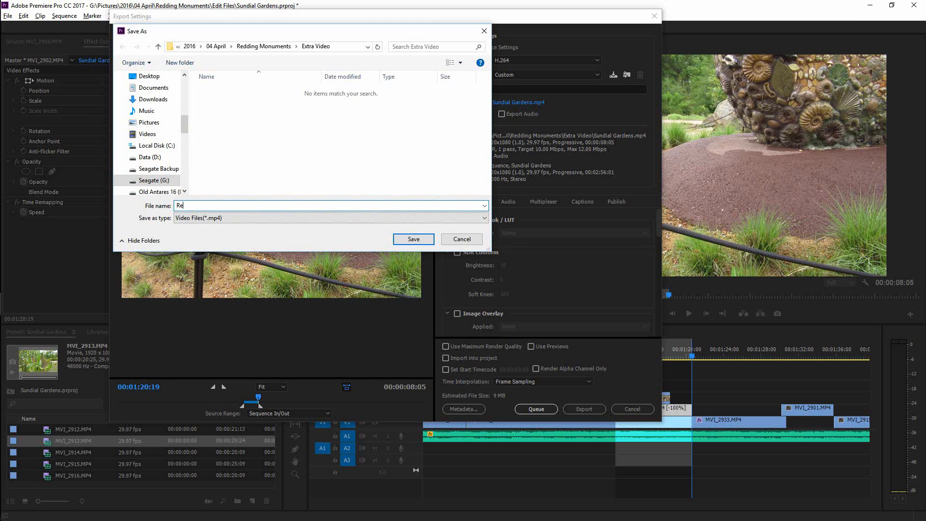
text(verse Pyramid)
click(419, 239)
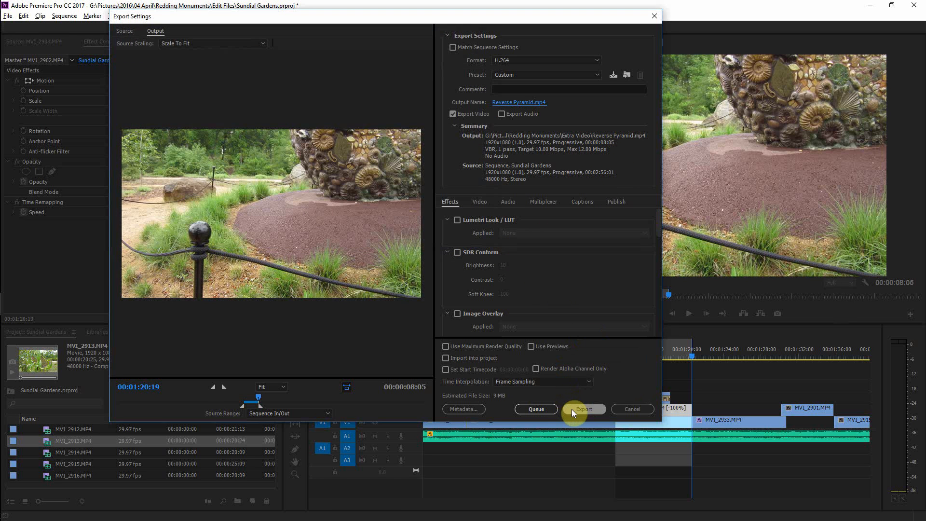
click(541, 407)
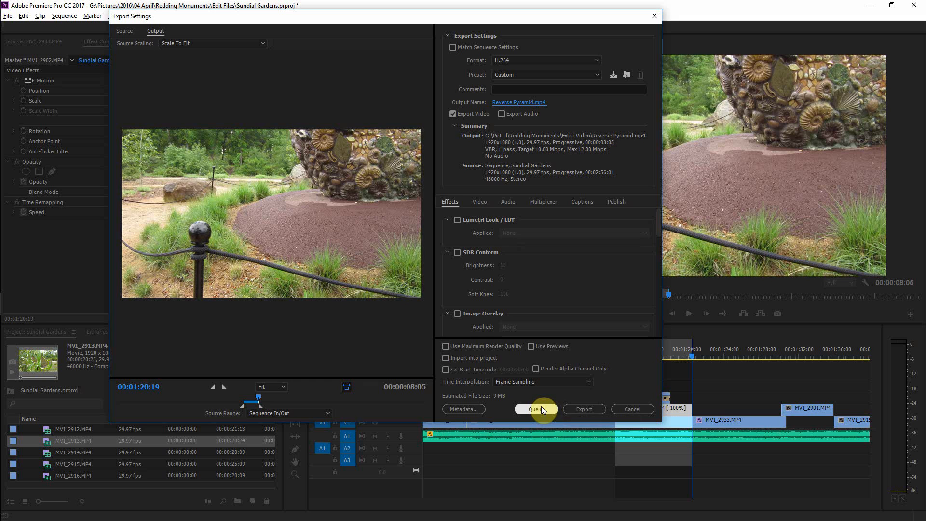
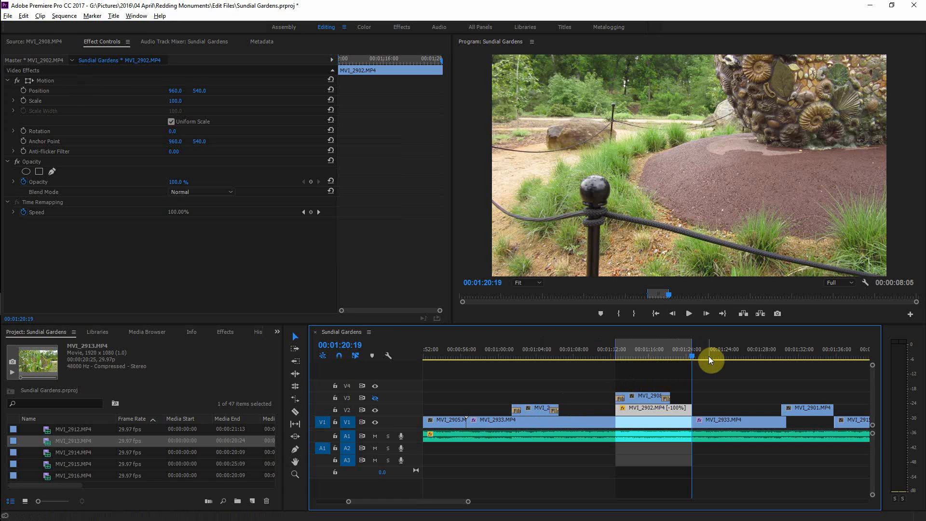
Step: Start encoding the queued Reverse Pyramid export
key(space)
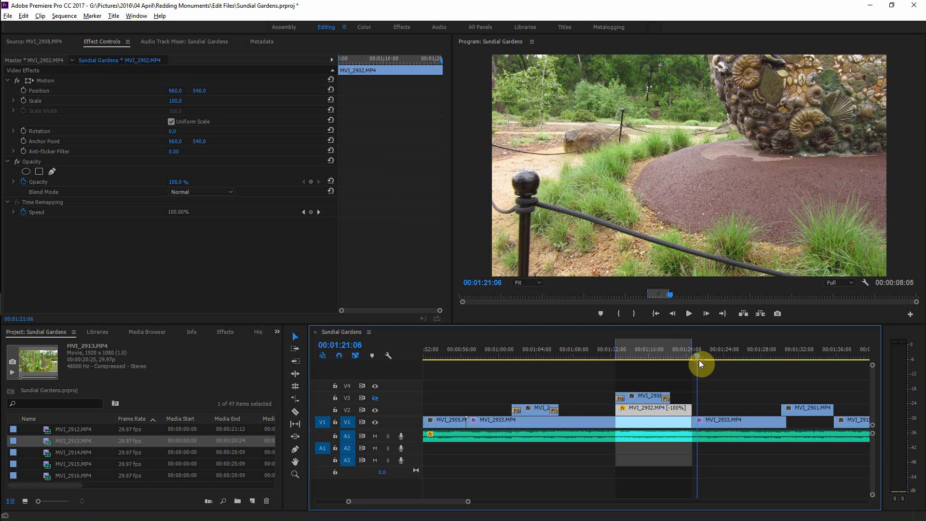
key(space)
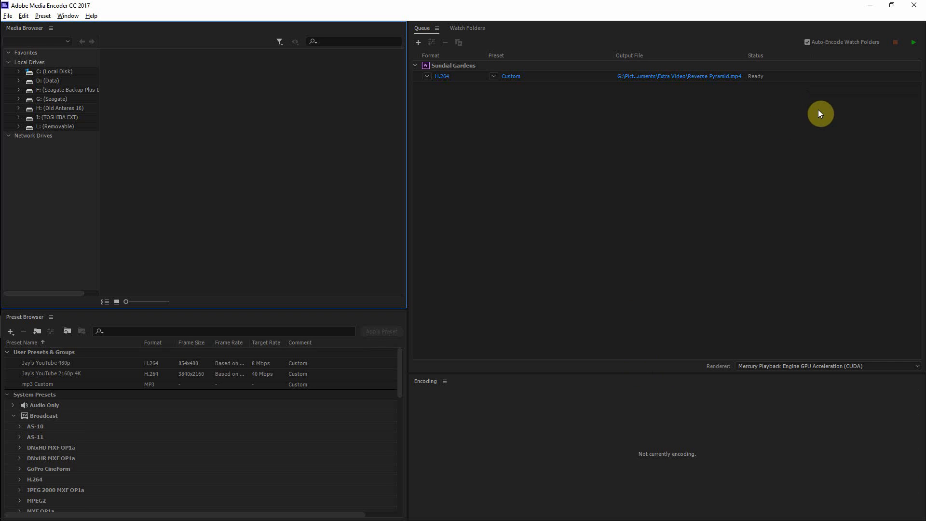
click(913, 42)
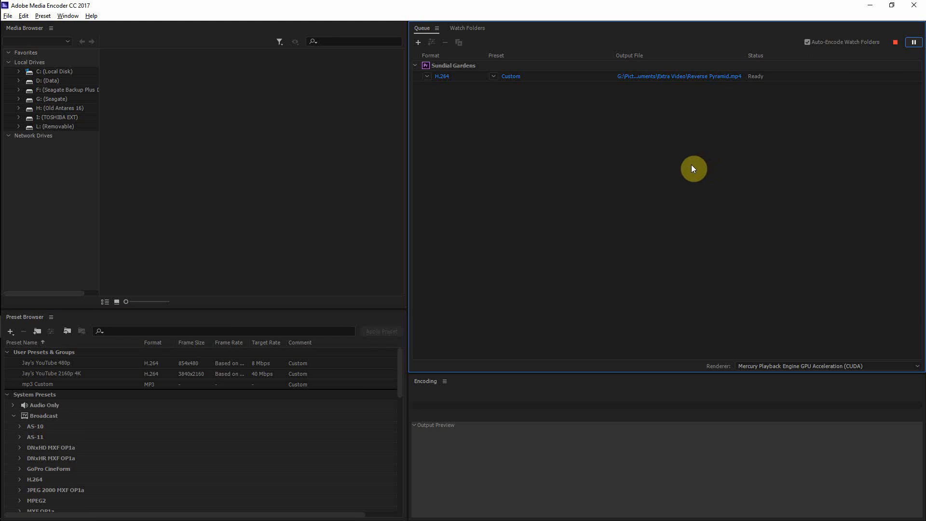
Step: Switch back to the editor, rewind the timeline and collapse the Video bin in the project
key(alt+Tab)
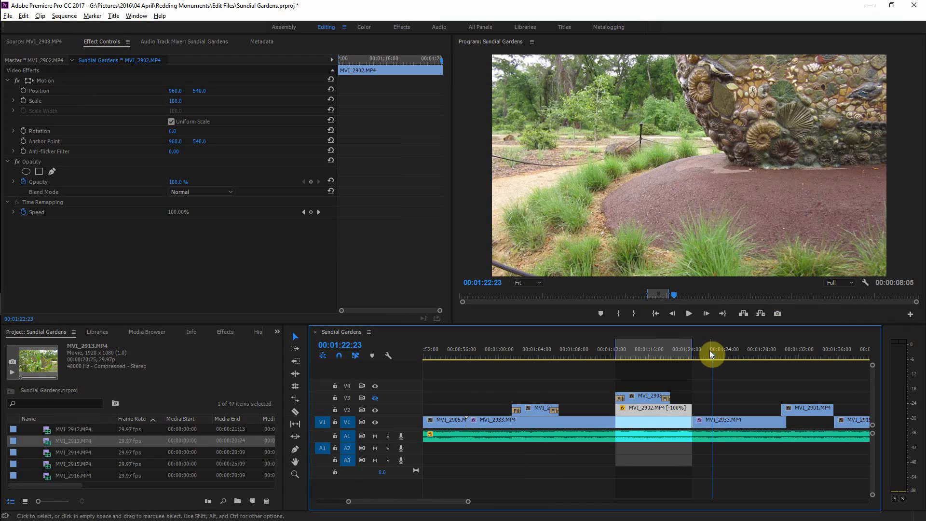
drag(711, 352, 427, 367)
key(minus)
key(minus)
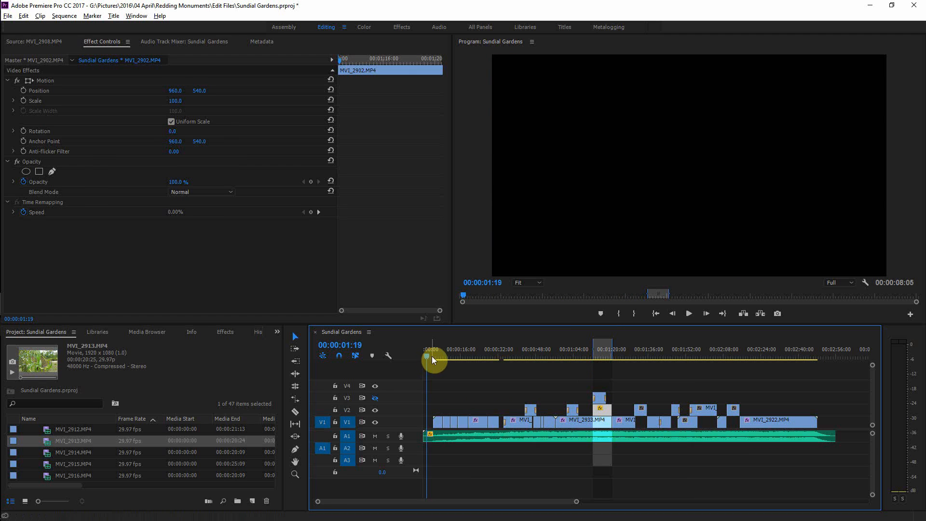
scroll(214, 456, up, 5)
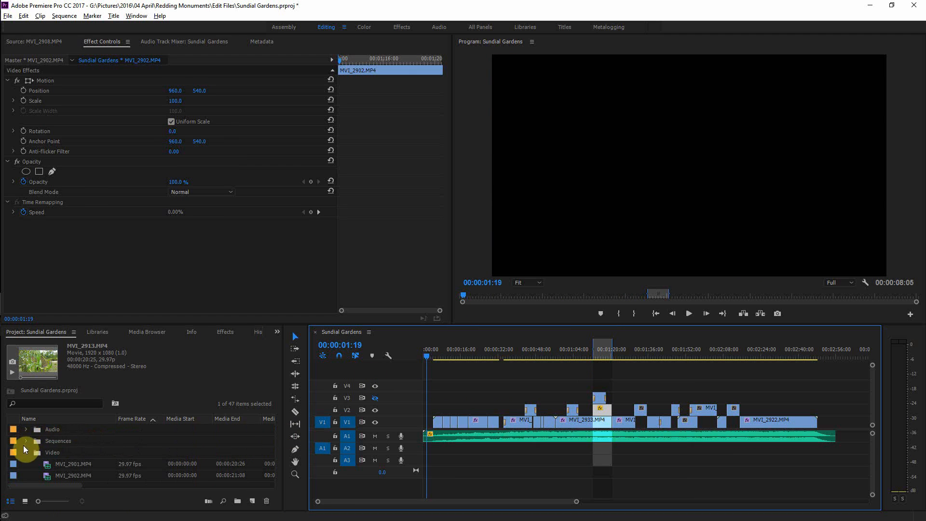
click(25, 456)
click(26, 453)
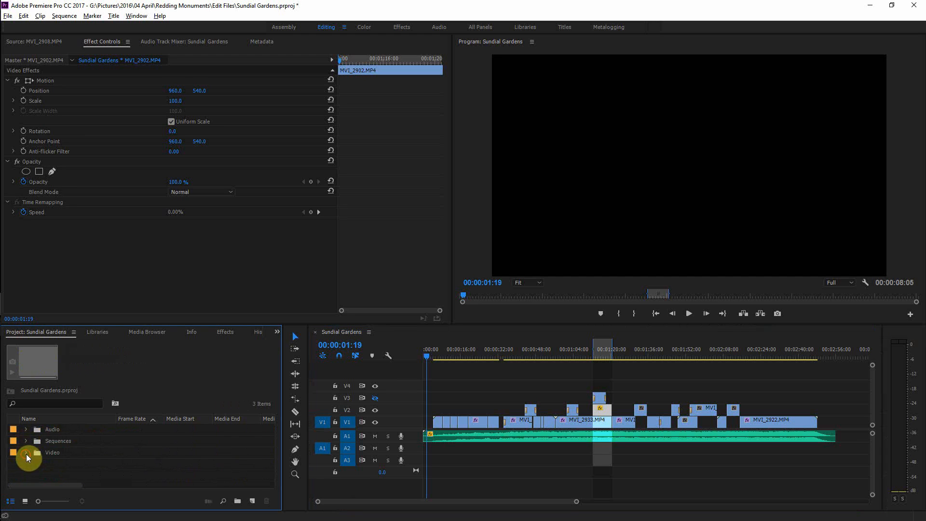
Step: Create a new bin named Graphics in the project and select it
click(243, 505)
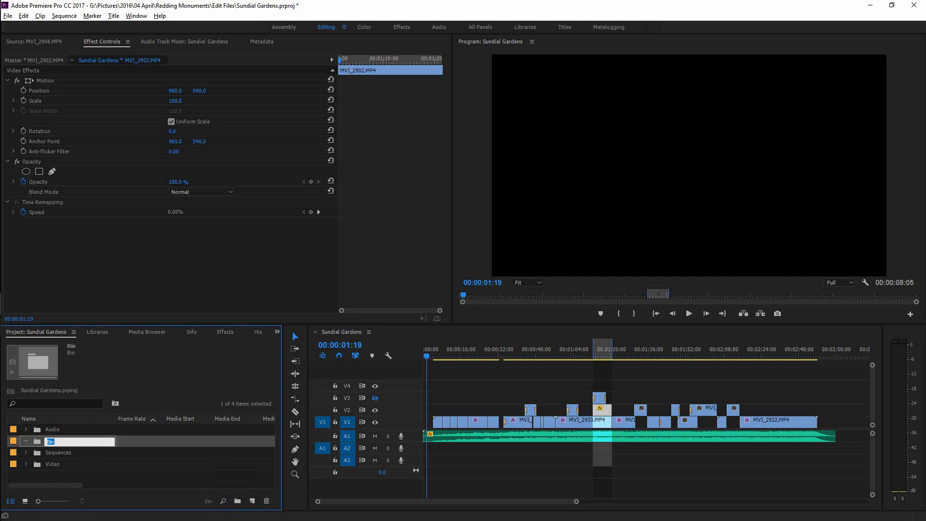
text(Grapics)
key(ctrl+a)
text(Graphics)
key(Tab)
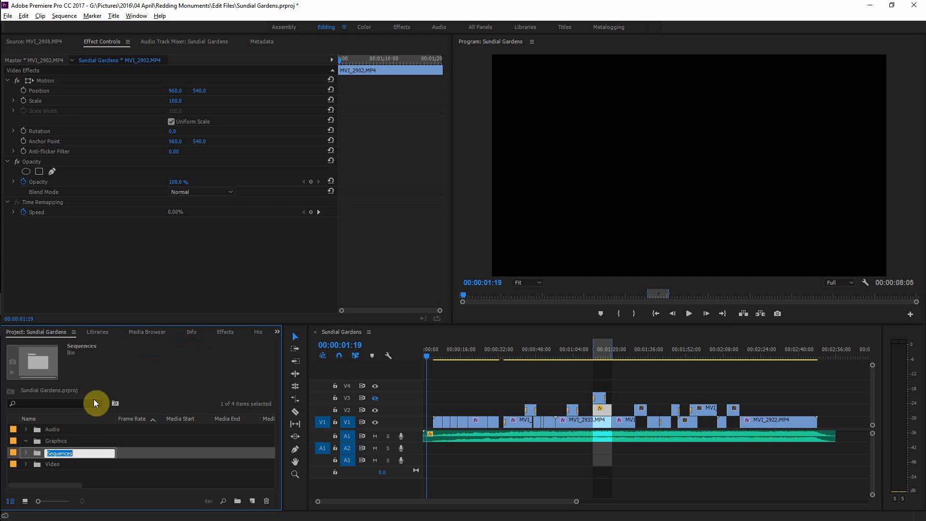
click(33, 438)
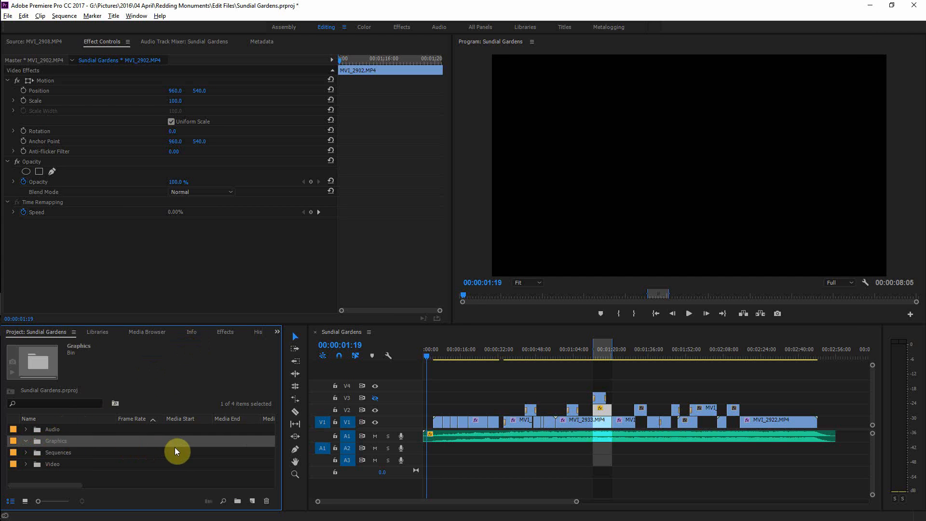
Step: Create a new title named Main Title
key(ctrl+t)
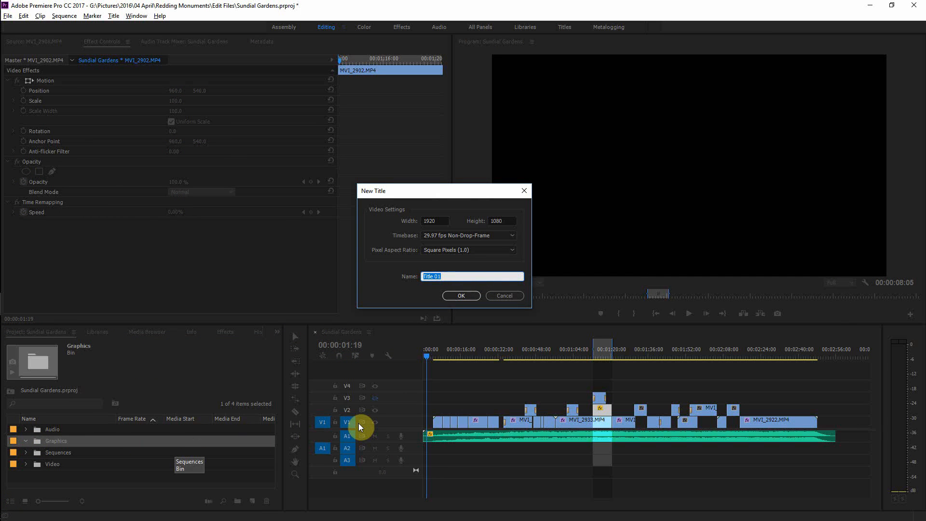
key(End)
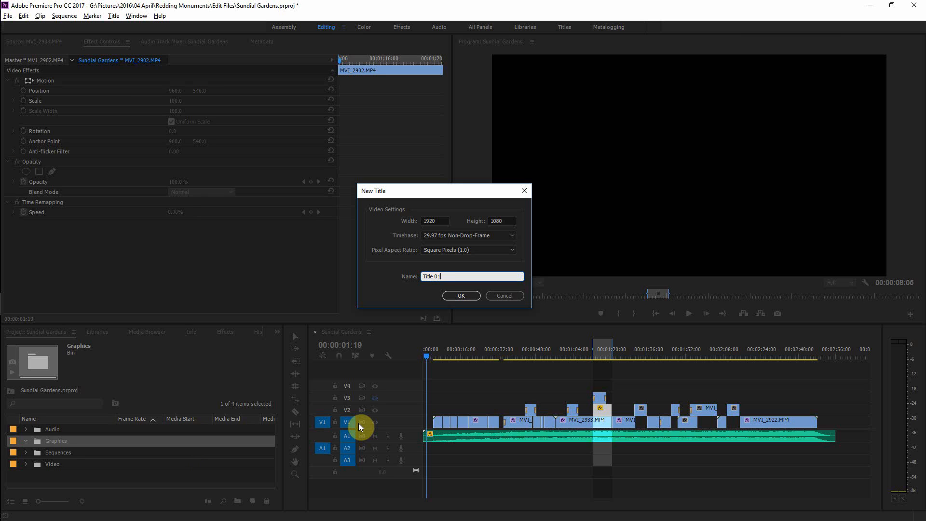
key(ctrl+a)
key(End)
key(BackSpace)
key(BackSpace)
text(Main)
click(461, 296)
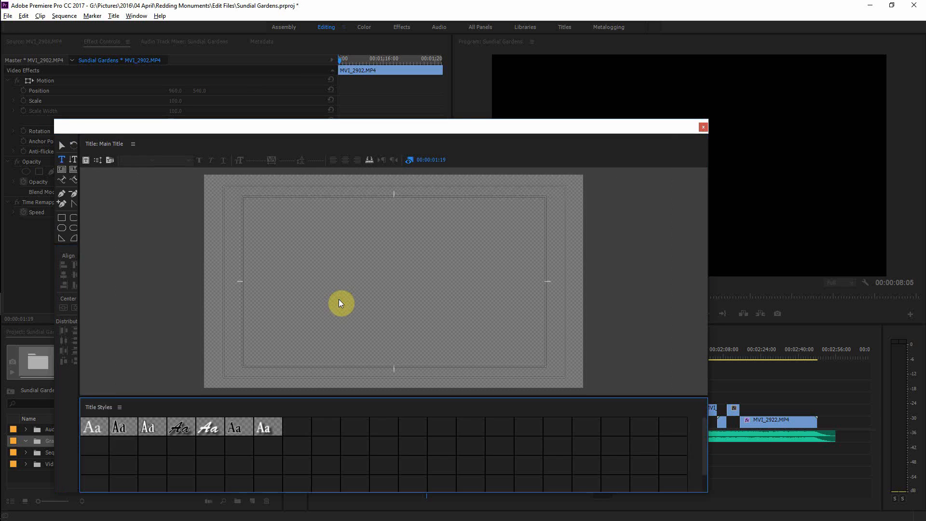
Step: Type the text Sundial Gardens into the title
click(235, 279)
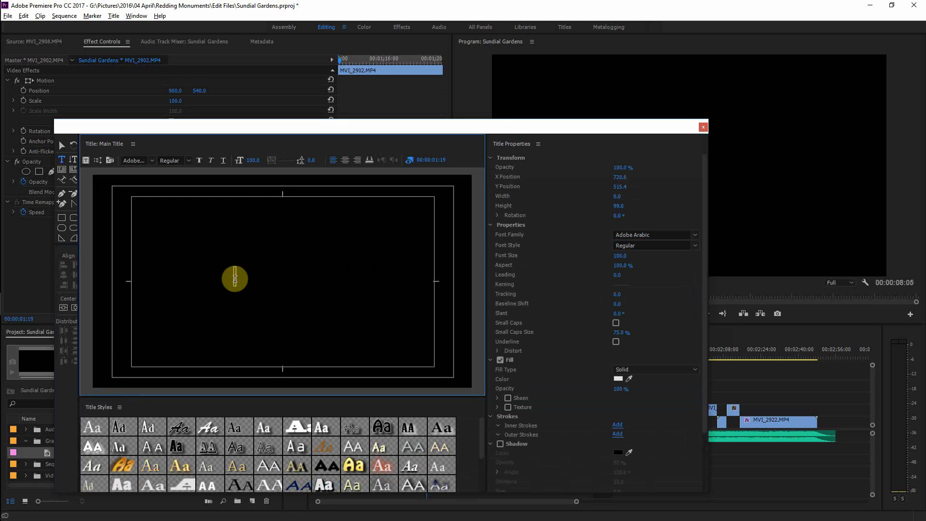
text(Sundi)
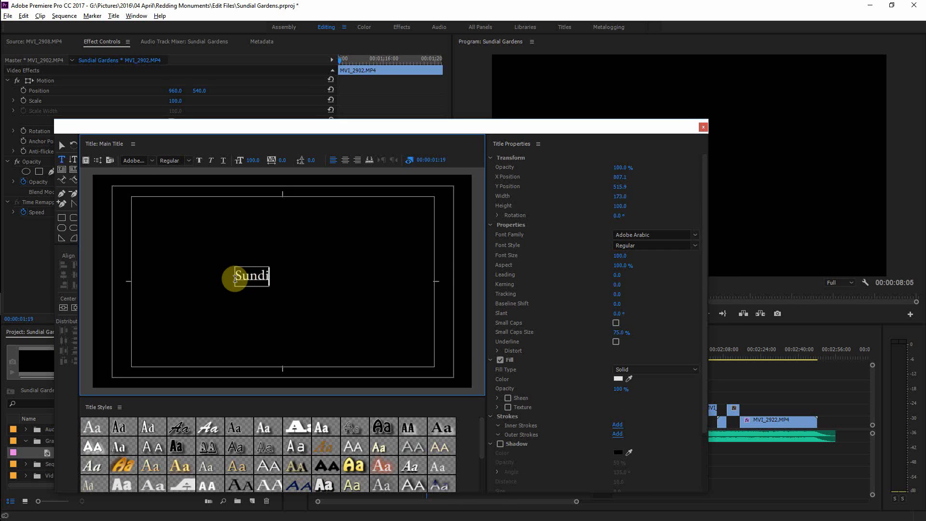
text(al Gardens)
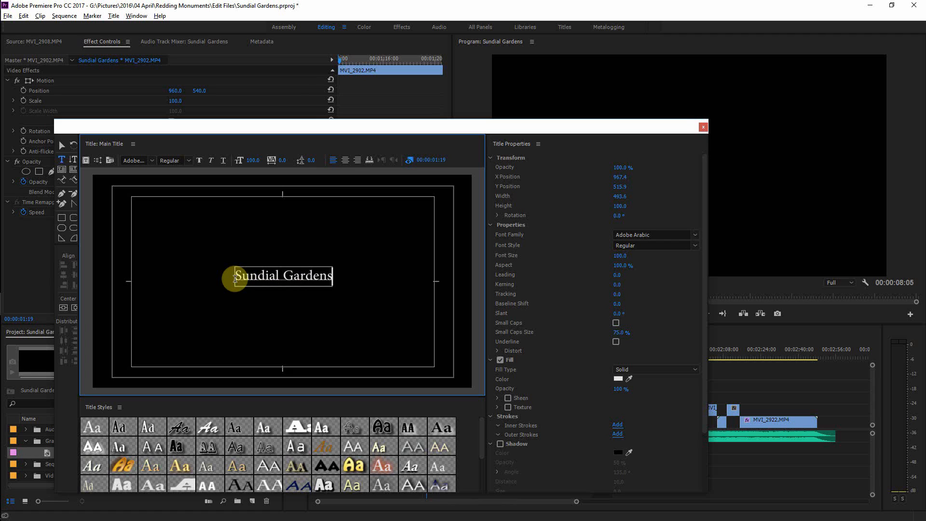
Step: Select the title text and set its font to Georgia
key(ctrl+shift+Left)
key(ctrl+shift+Left)
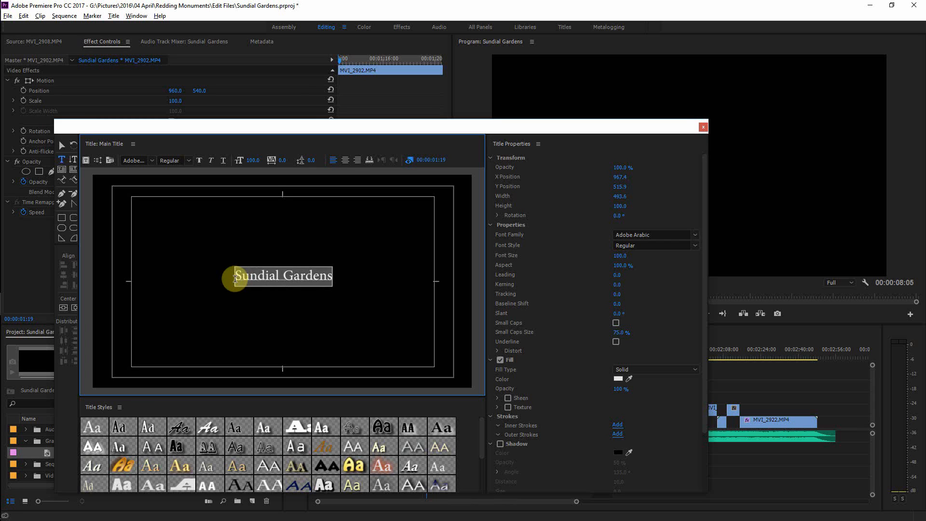
click(152, 161)
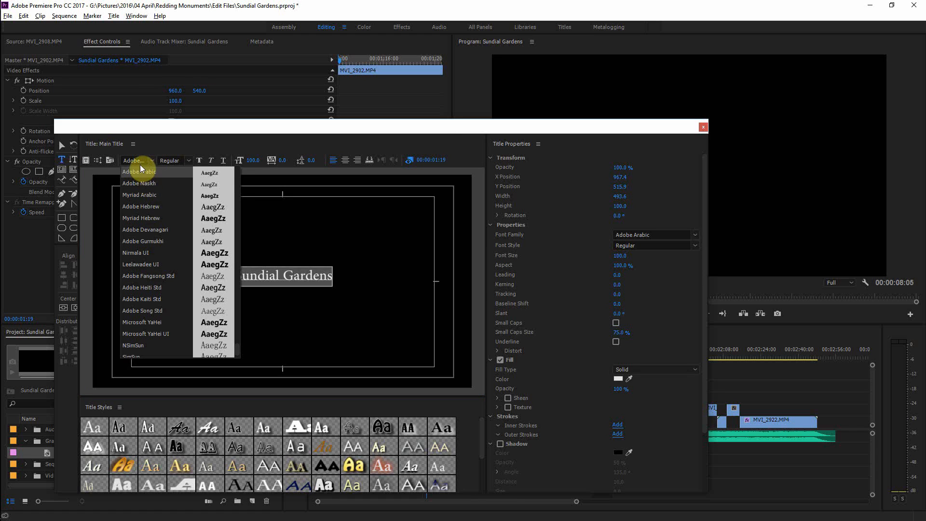
click(138, 160)
text(Georgia)
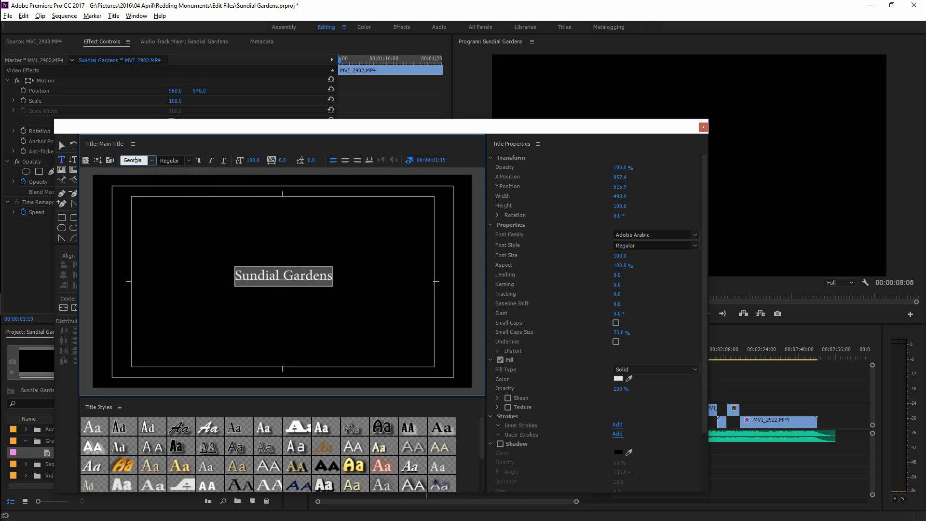
key(Return)
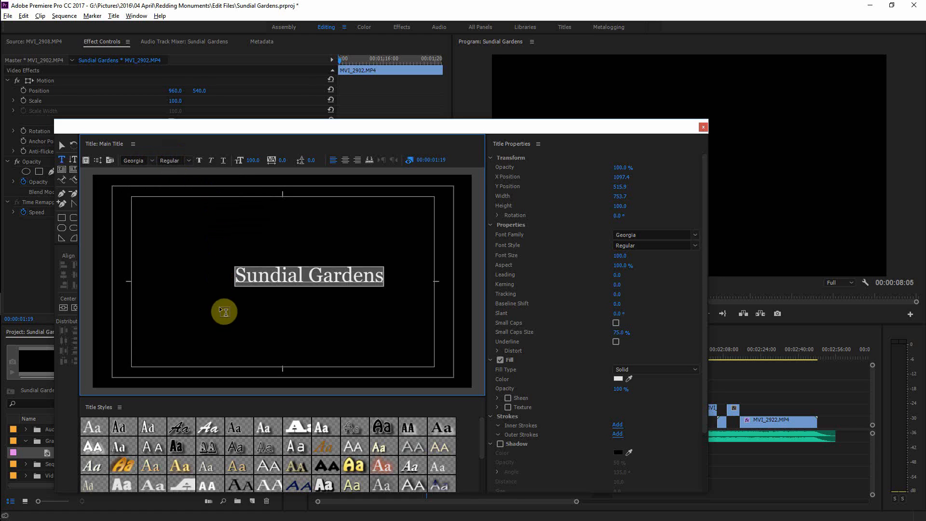
Step: Center the text horizontally and vertically, then close the title editor
click(64, 307)
click(75, 307)
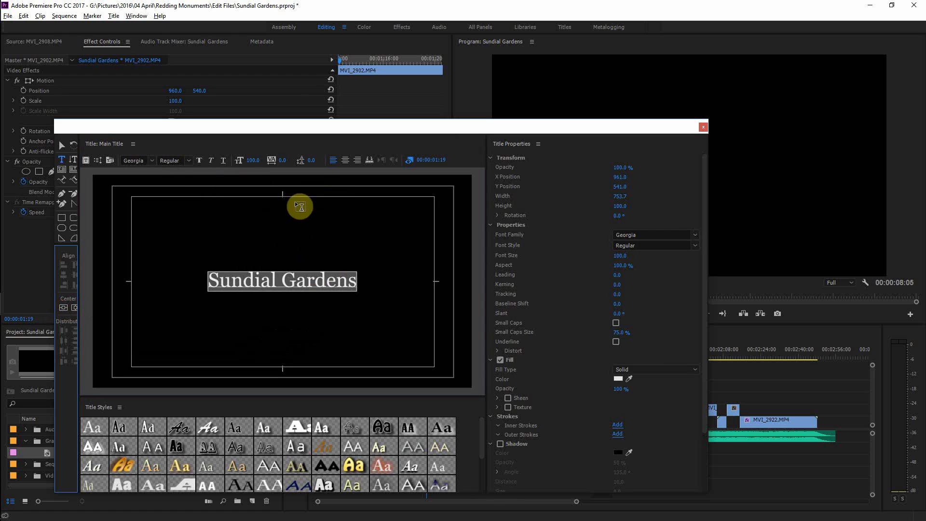
click(703, 127)
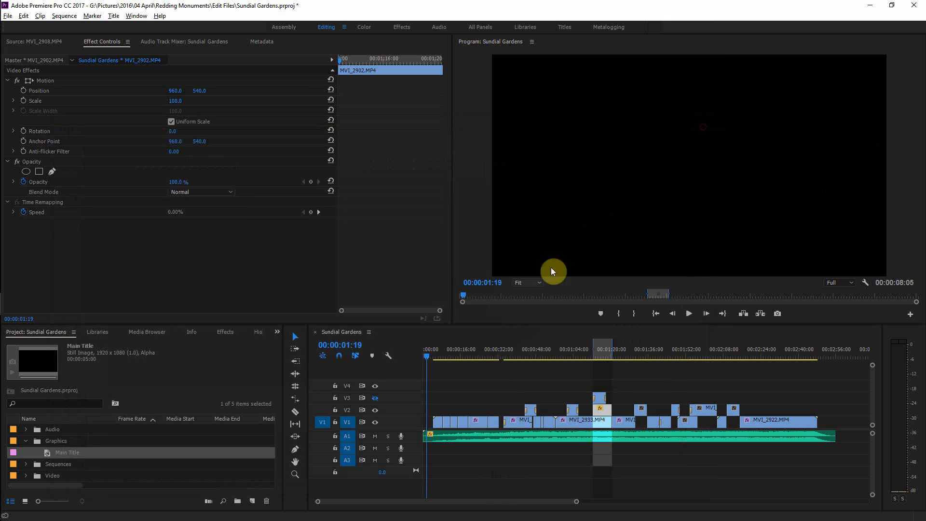
Step: Place the Main Title on track V2 at the start of the sequence
drag(53, 447, 429, 410)
drag(427, 357, 422, 357)
key(equal)
key(equal)
key(equal)
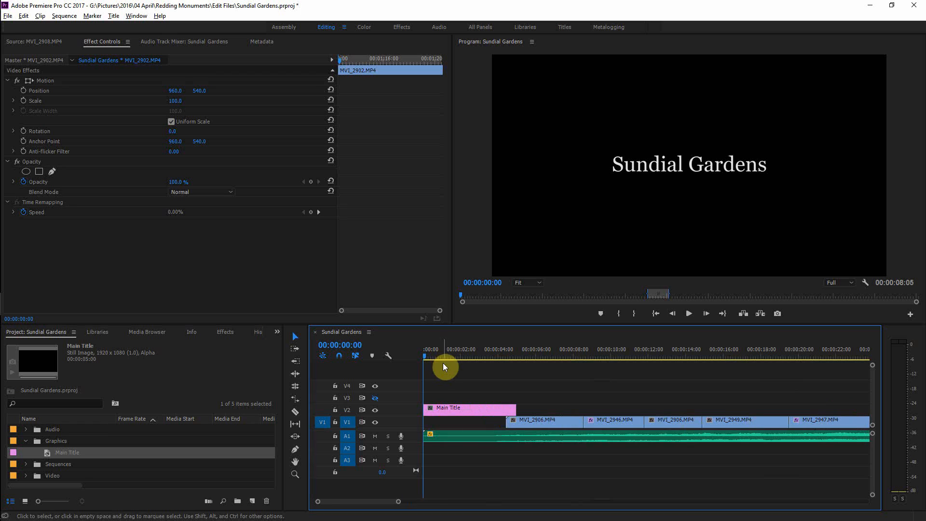
Step: Preview the title at the start of the sequence
click(438, 408)
key(space)
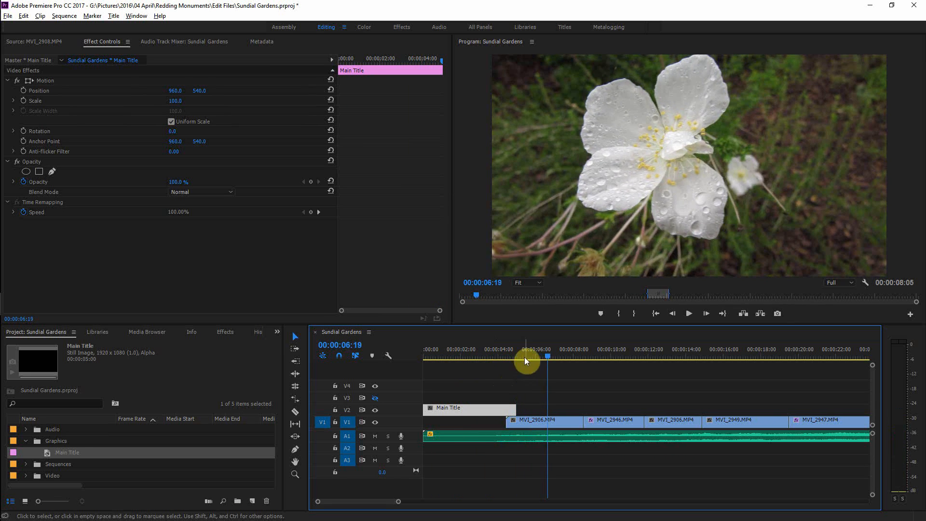
drag(546, 350, 413, 367)
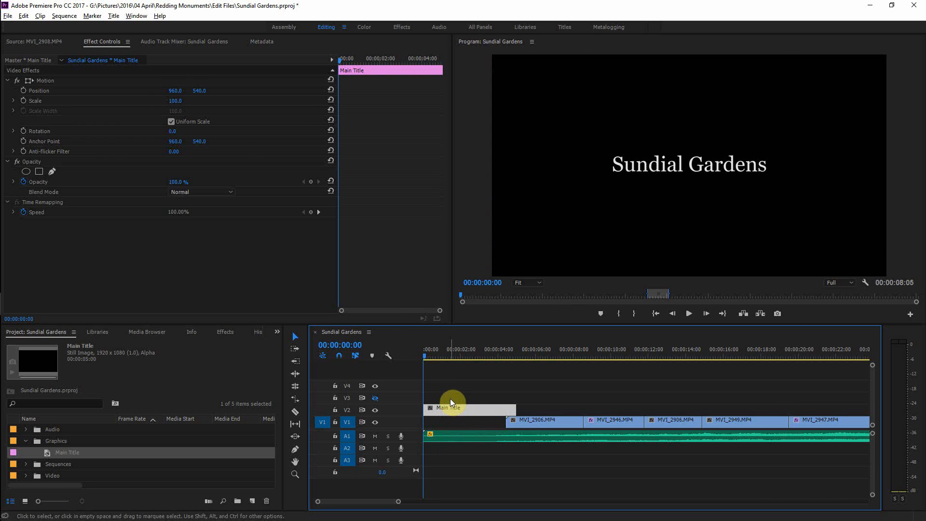
Step: Open the Extra Video output folder from the encoder queue and move its window beside the editor
key(alt+Tab)
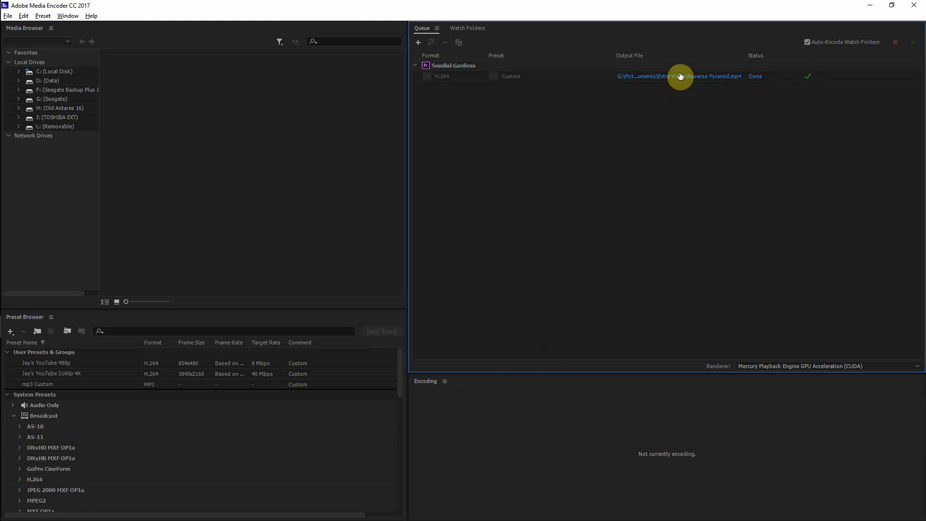
click(680, 76)
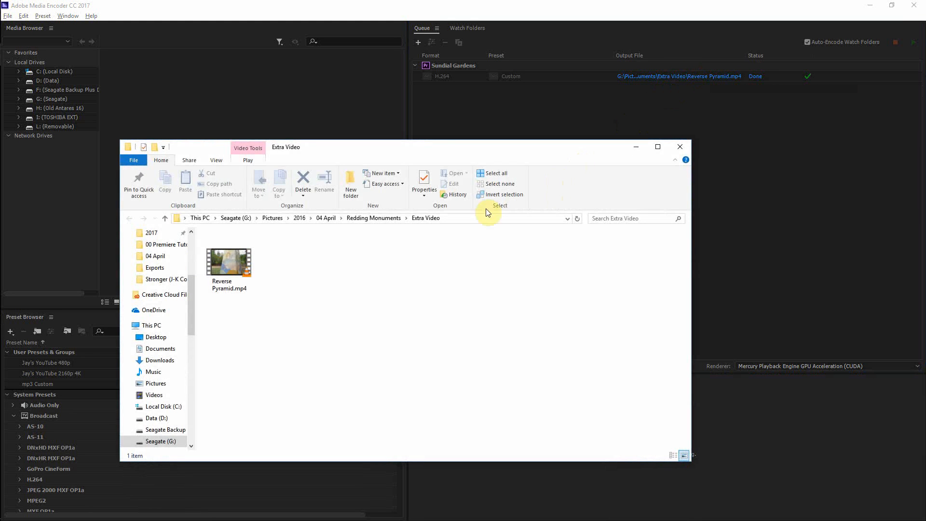
key(alt+Tab)
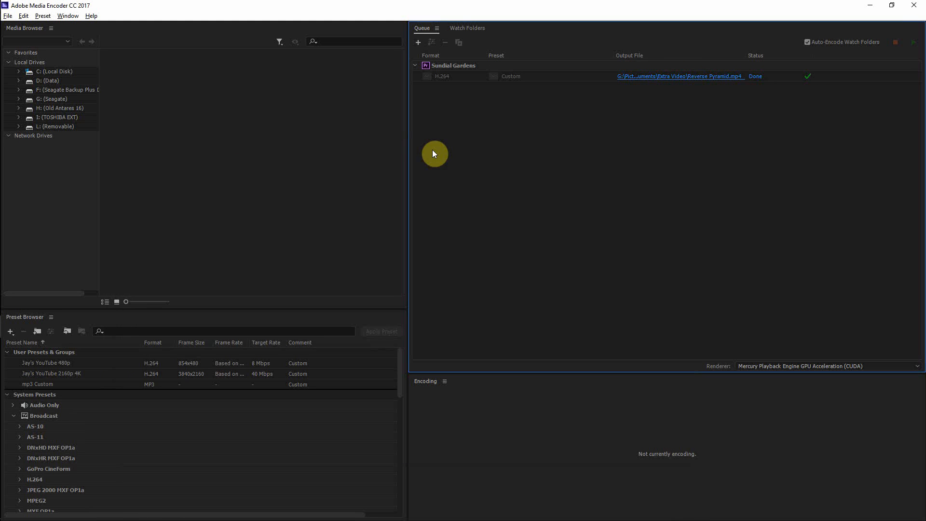
key(alt+Tab)
key(alt+Tab)
key(alt+Tab)
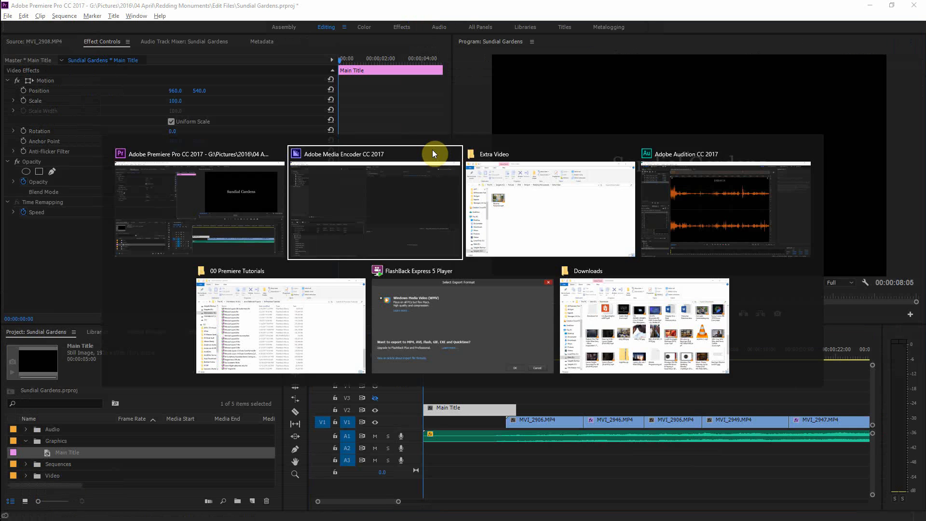
key(alt+Tab)
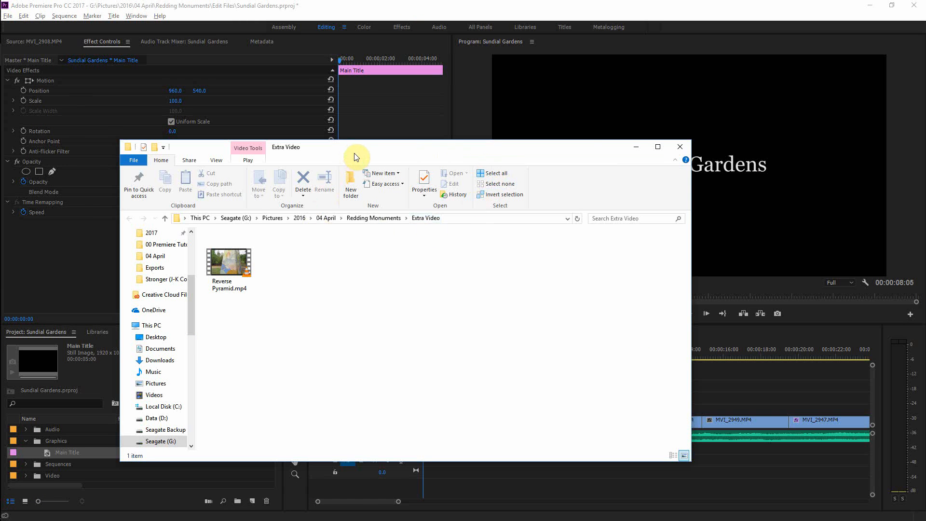
drag(354, 152, 734, 146)
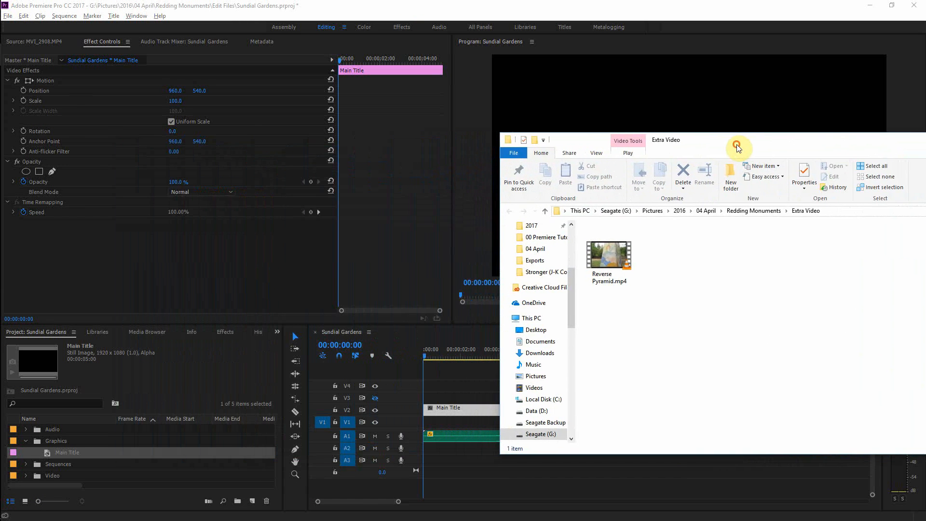
Step: Import Reverse Pyramid.mp4 from the folder into the Video bin and close the bin window
click(27, 444)
double_click(30, 467)
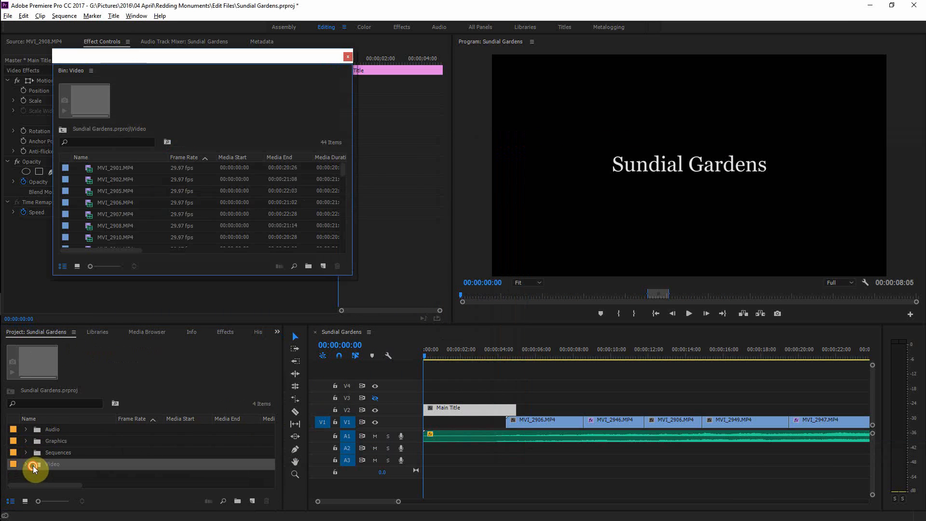
key(alt+Tab)
drag(619, 251, 241, 233)
click(596, 5)
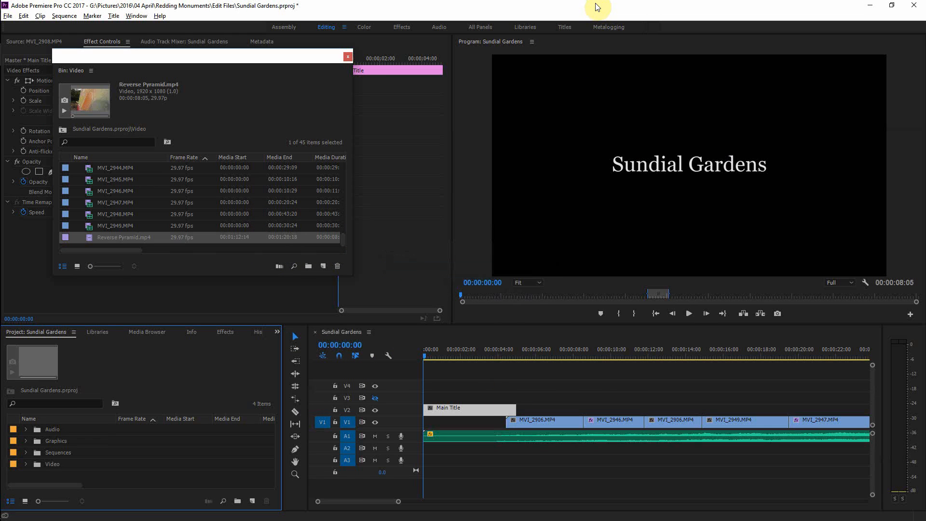
click(346, 331)
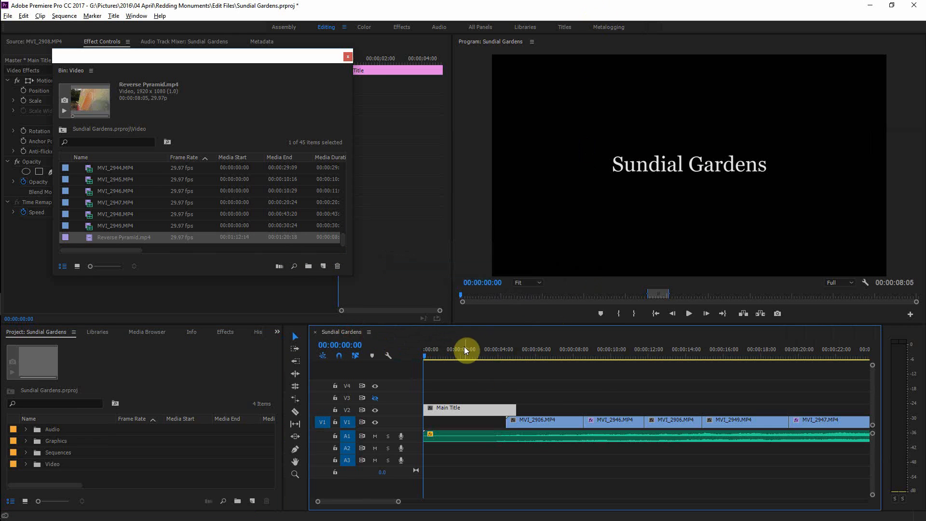
click(346, 56)
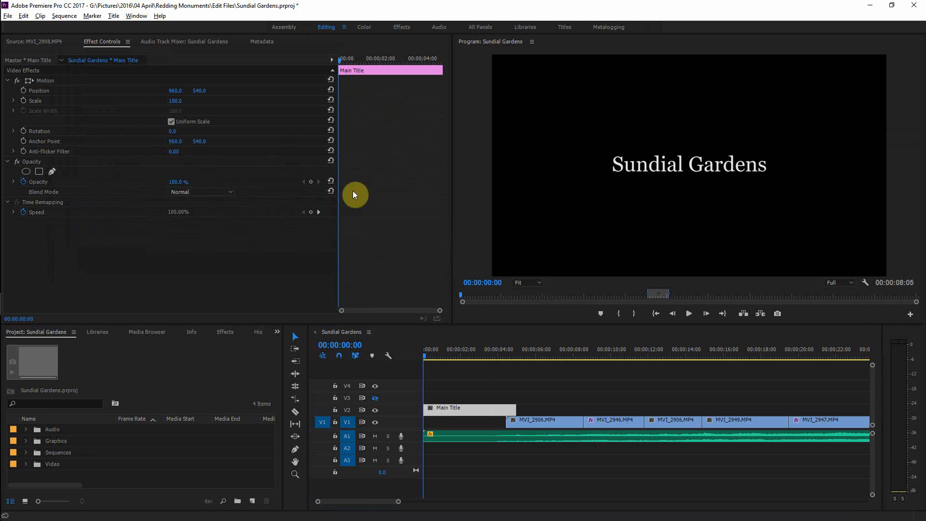
Step: Clear the sequence's In and Out points
click(355, 331)
key(backslash)
key(minus)
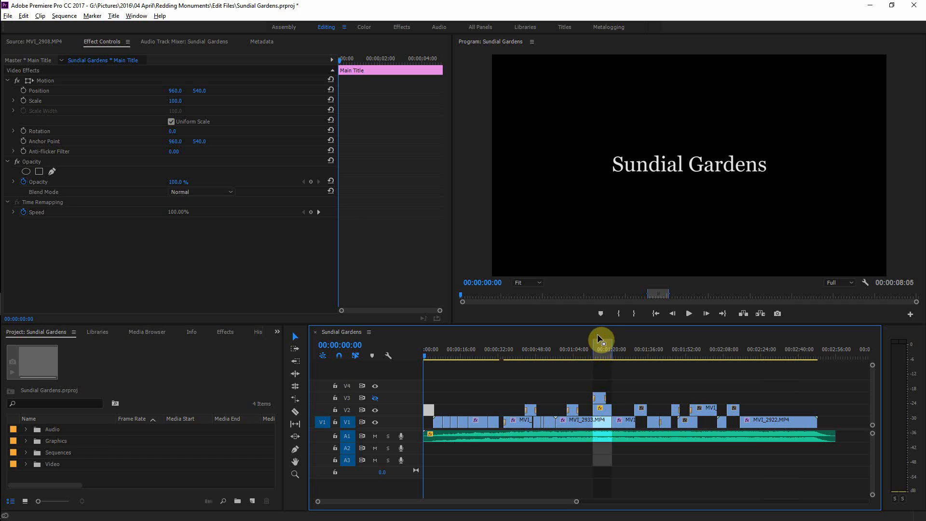
key(ctrl+shift+i)
key(End)
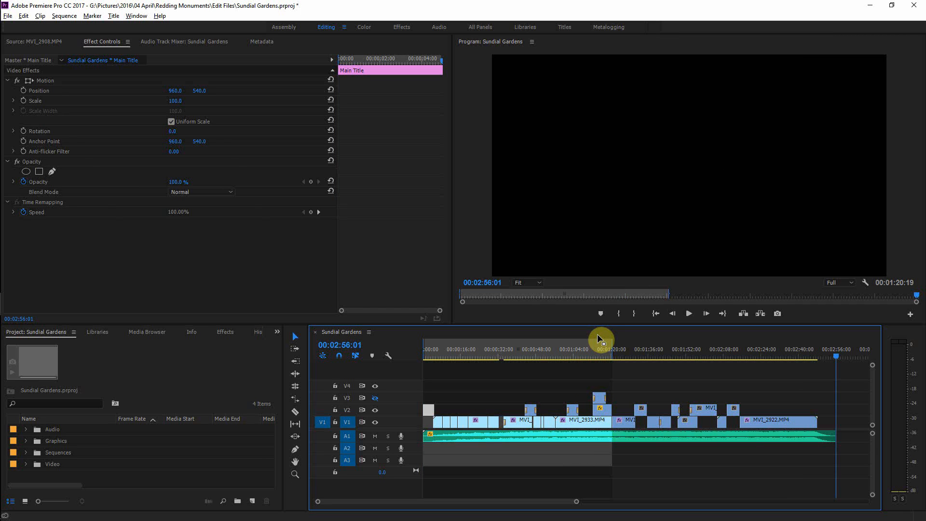
key(ctrl+shift+o)
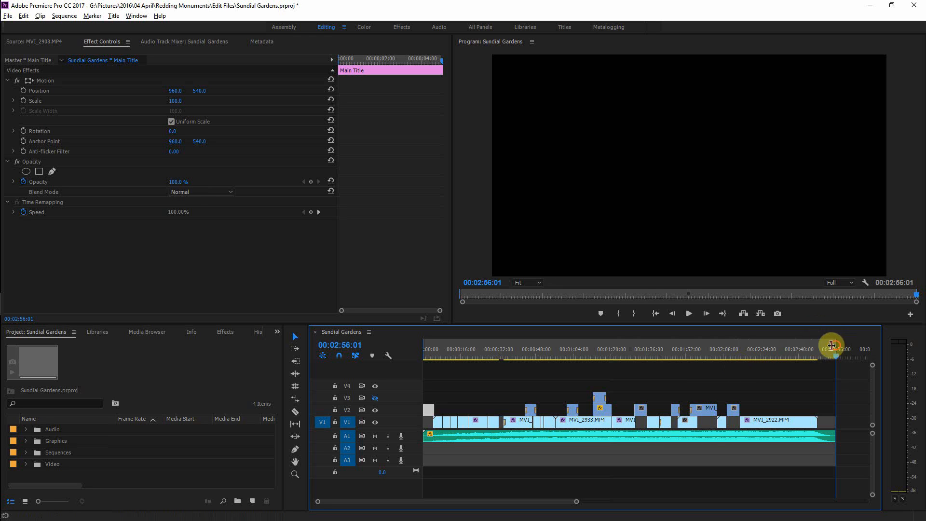
drag(828, 345, 527, 351)
click(468, 349)
right_click(483, 347)
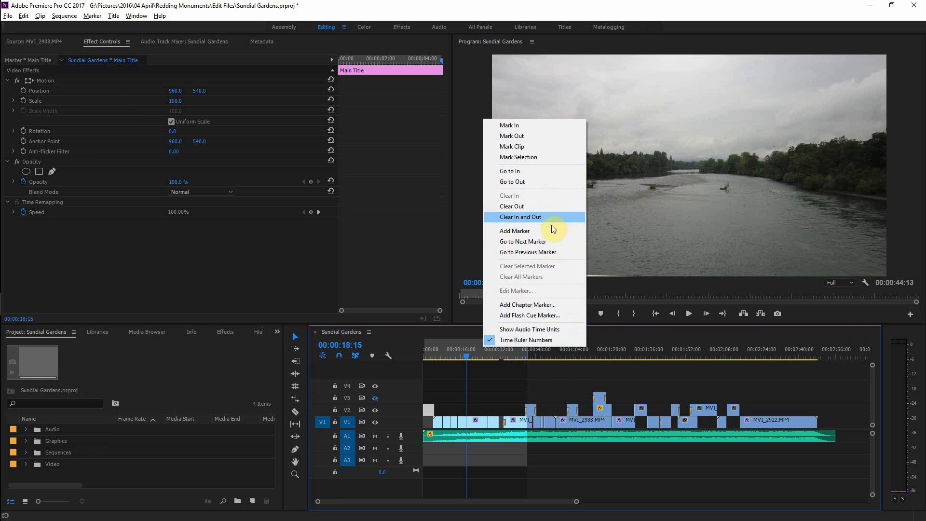
click(566, 367)
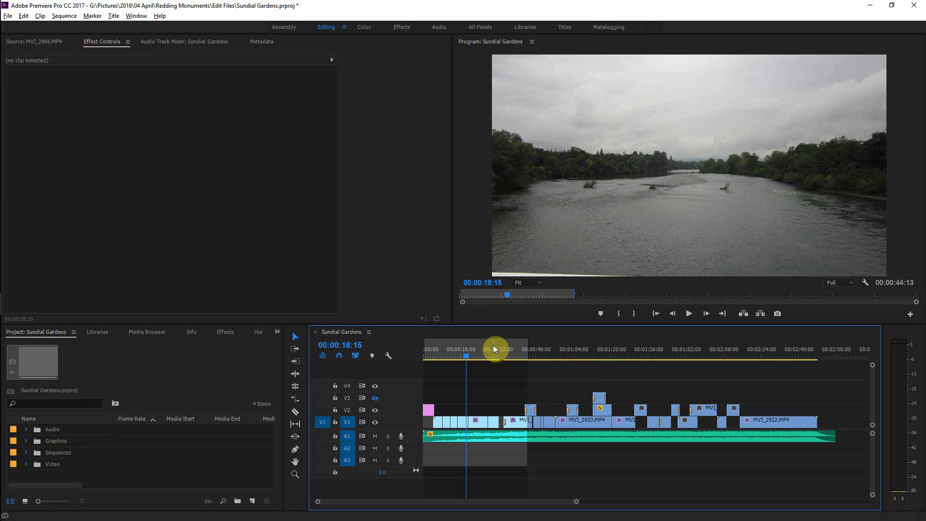
Step: Preview the Sundial Gardens title from the start of the sequence and save the project
key(=)
drag(556, 349, 488, 348)
drag(639, 356, 351, 352)
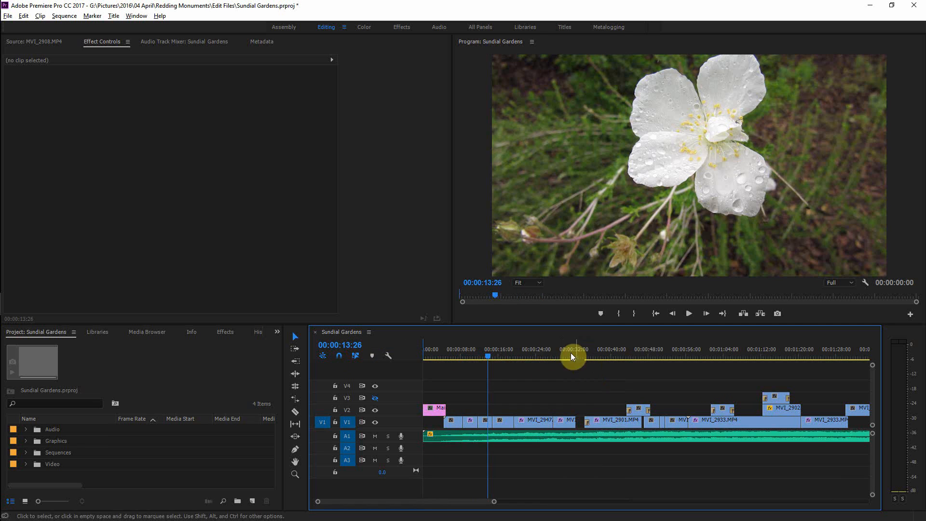
drag(488, 356, 416, 360)
key(space)
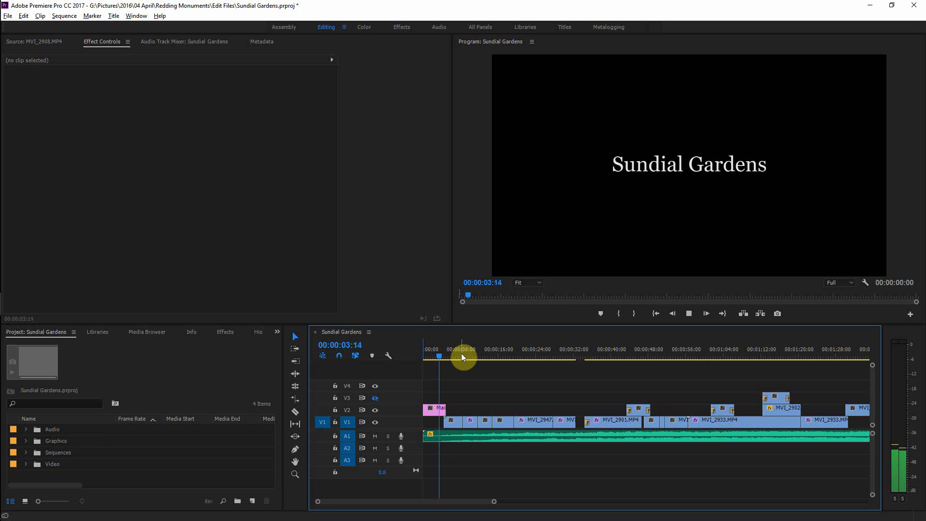
key(ctrl+s)
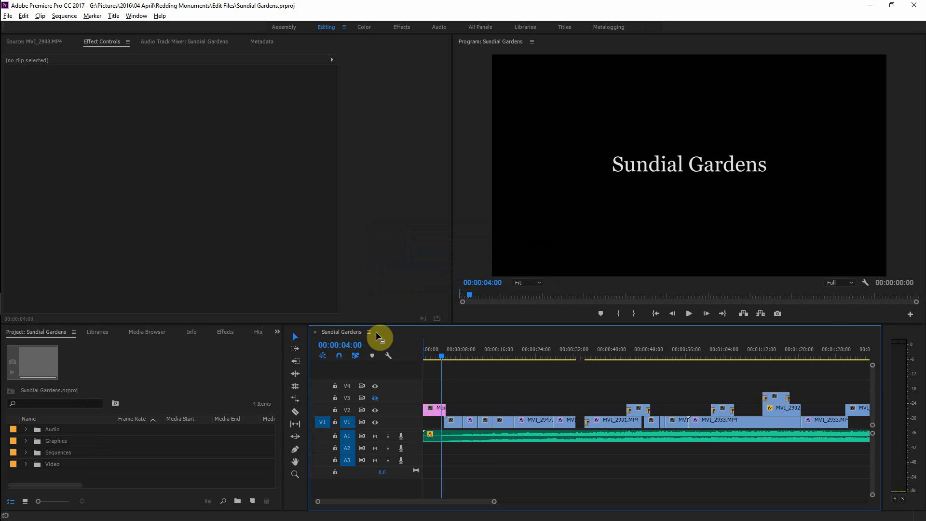
key(ctrl+m)
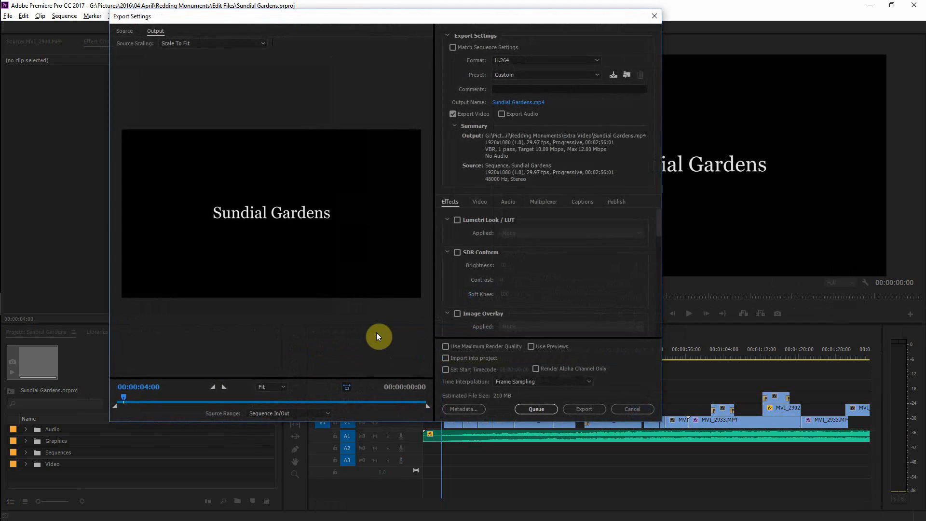
drag(427, 406, 362, 405)
click(427, 405)
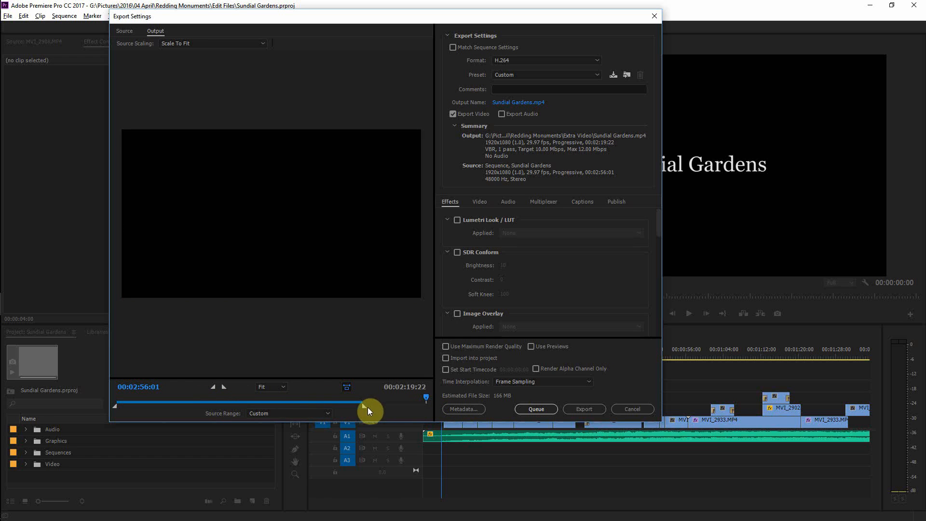
drag(368, 407, 453, 406)
click(656, 16)
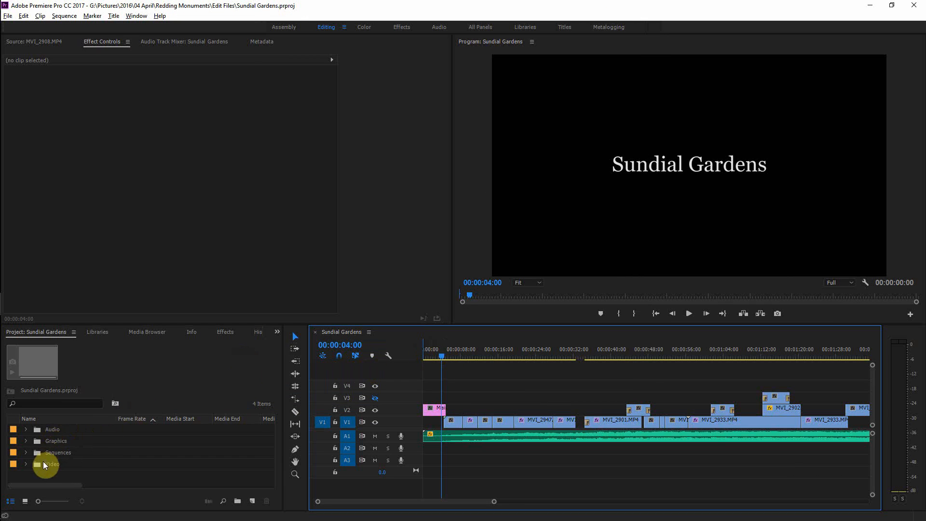
Step: Place Reverse Pyramid.mp4 from the Video bin onto track V2 over the original pyramid clip near 00:01:12
click(27, 464)
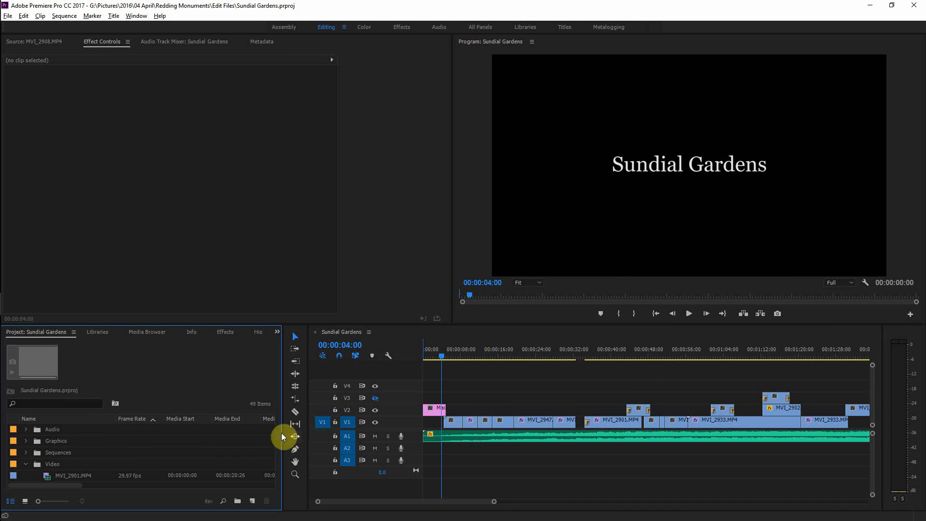
scroll(224, 455, down, 3)
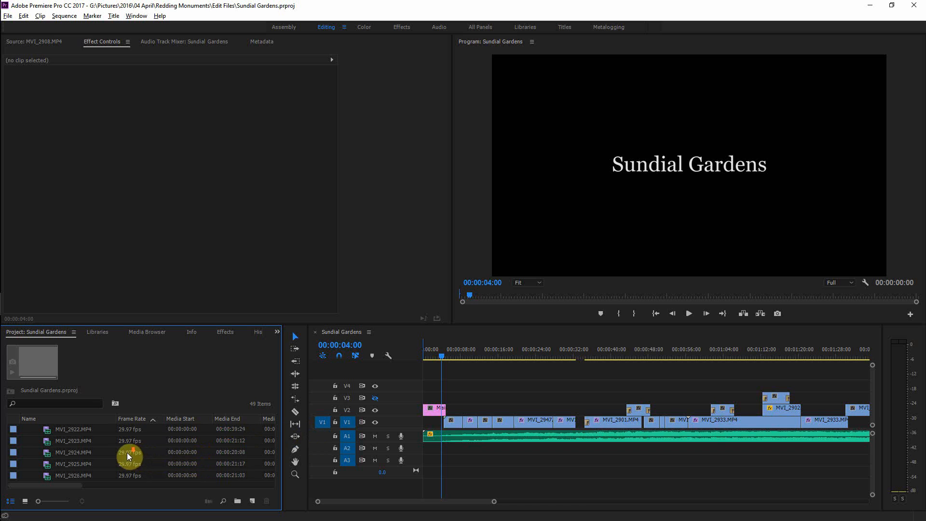
scroll(86, 456, down, 4)
click(92, 475)
key(minus)
key(minus)
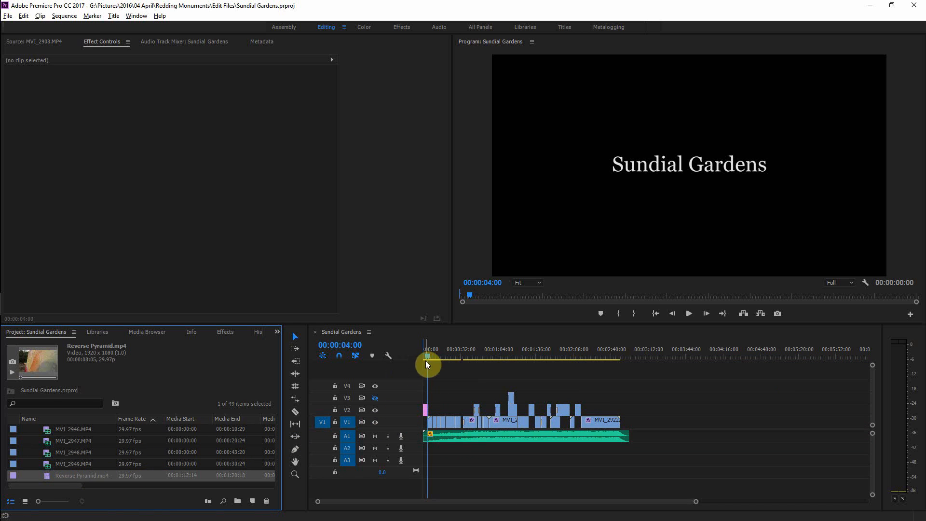
drag(427, 359, 531, 359)
key(equal)
key(equal)
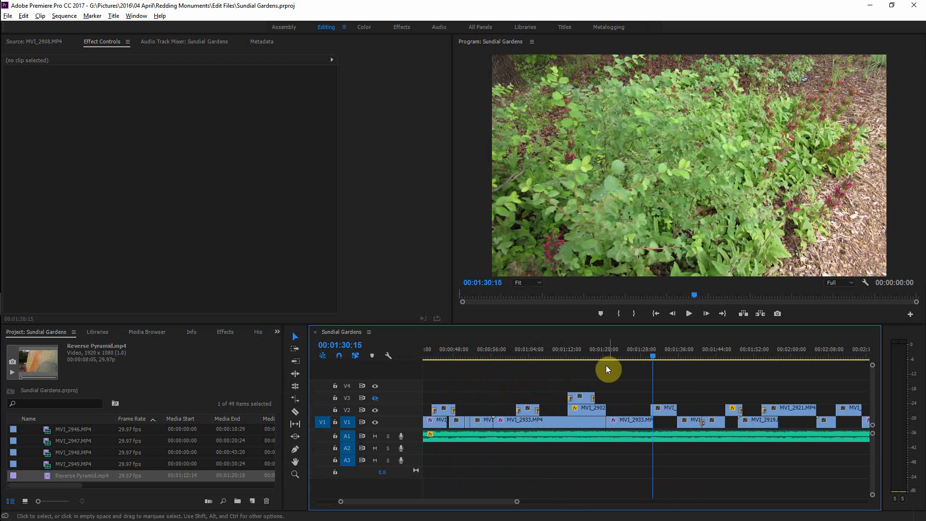
drag(654, 353, 577, 370)
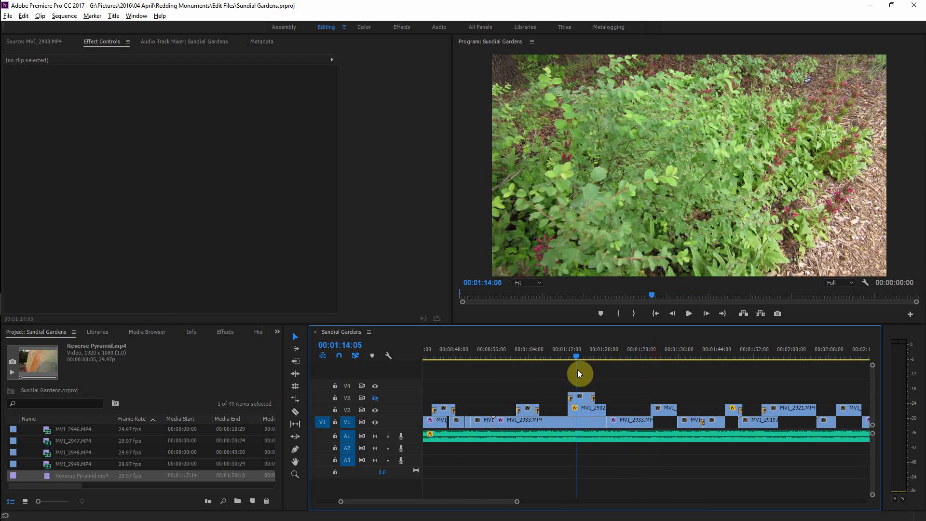
drag(66, 482, 574, 387)
click(583, 408)
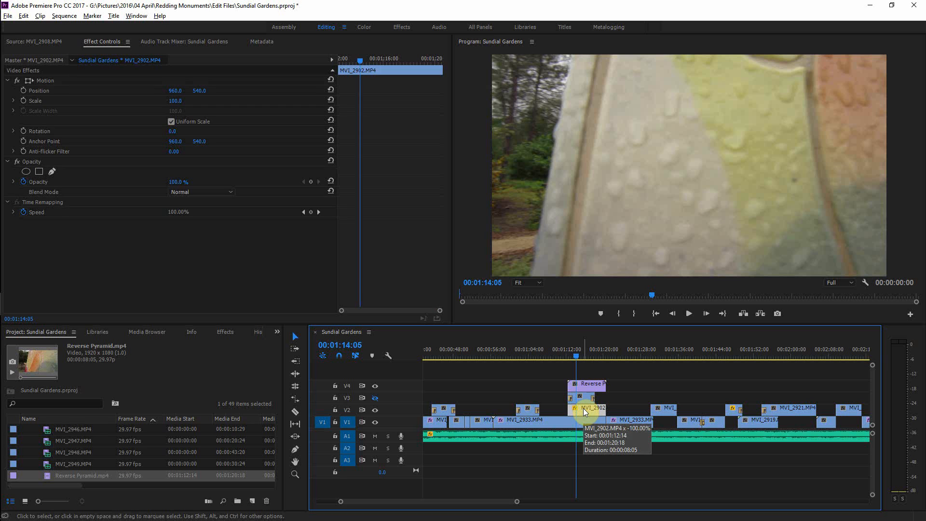
mouse_move(583, 408)
mouse_down()
mouse_move(579, 388)
mouse_move(580, 406)
mouse_up()
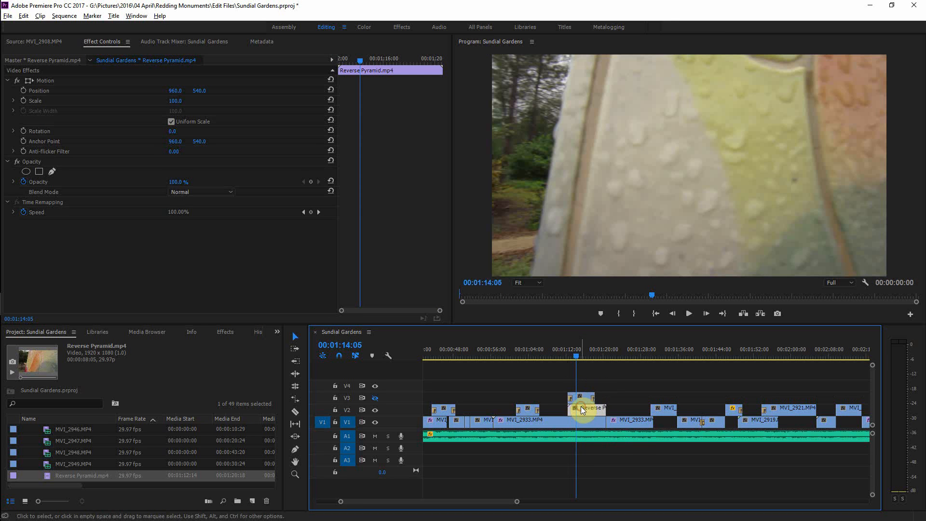
Step: Save the project with the reversed clip in place
key(=)
mouse_move(655, 355)
mouse_down()
mouse_move(704, 362)
mouse_move(670, 369)
mouse_up()
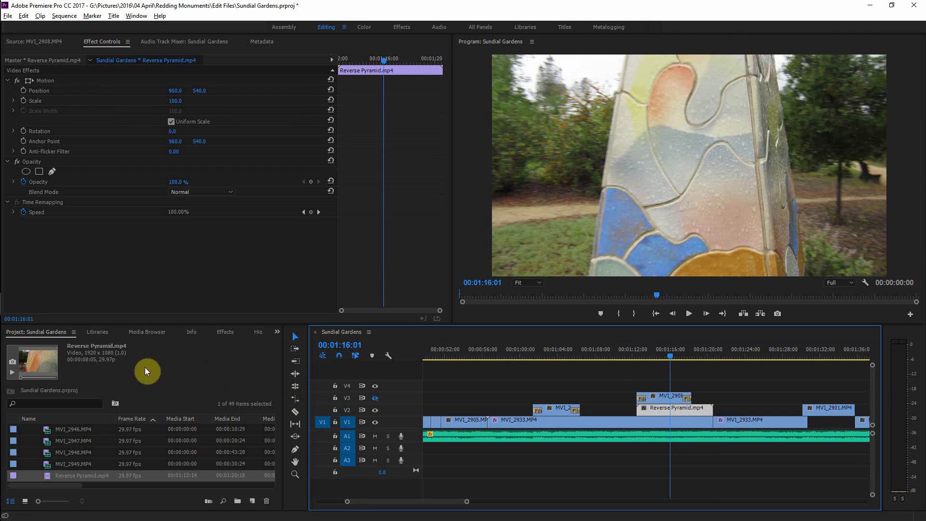
key(ctrl+s)
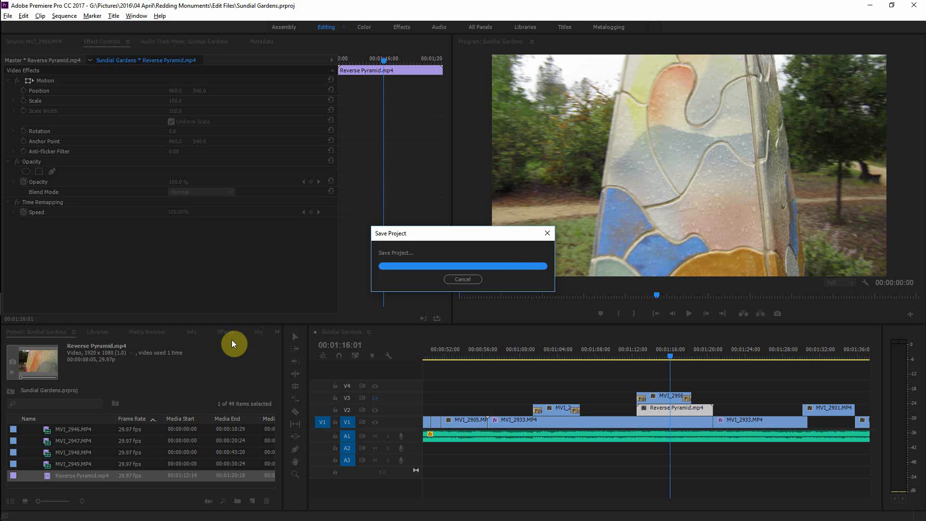
Step: Search the effects for "stabi" and apply Warp Stabilizer to the Reverse Pyramid clip
click(227, 333)
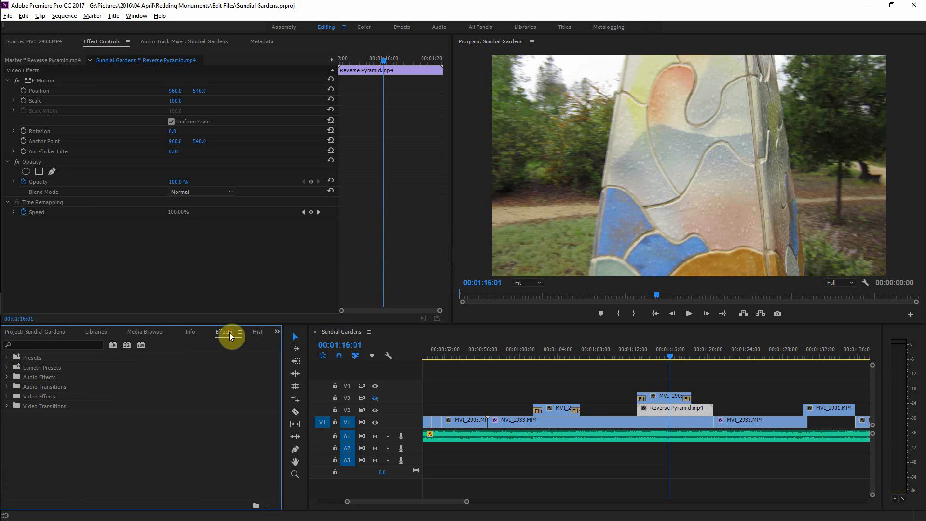
click(50, 345)
text(stabil)
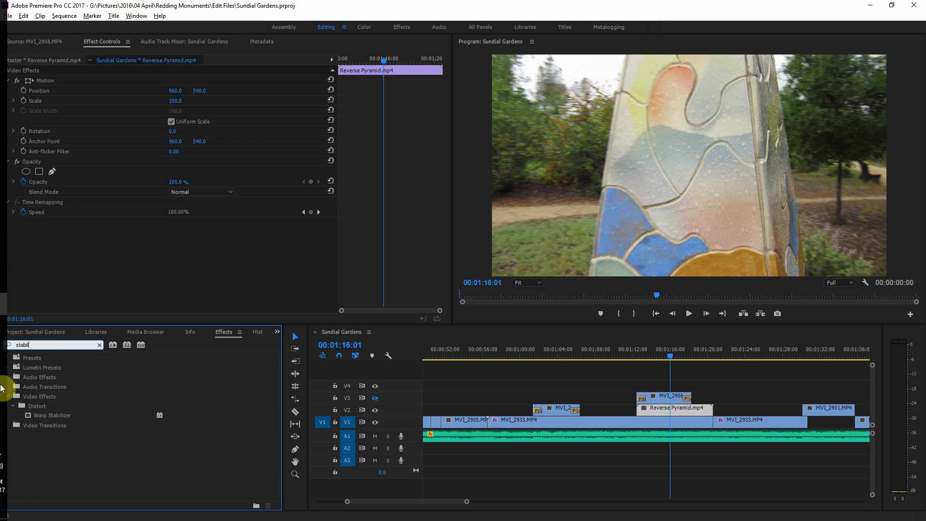
drag(54, 415, 642, 408)
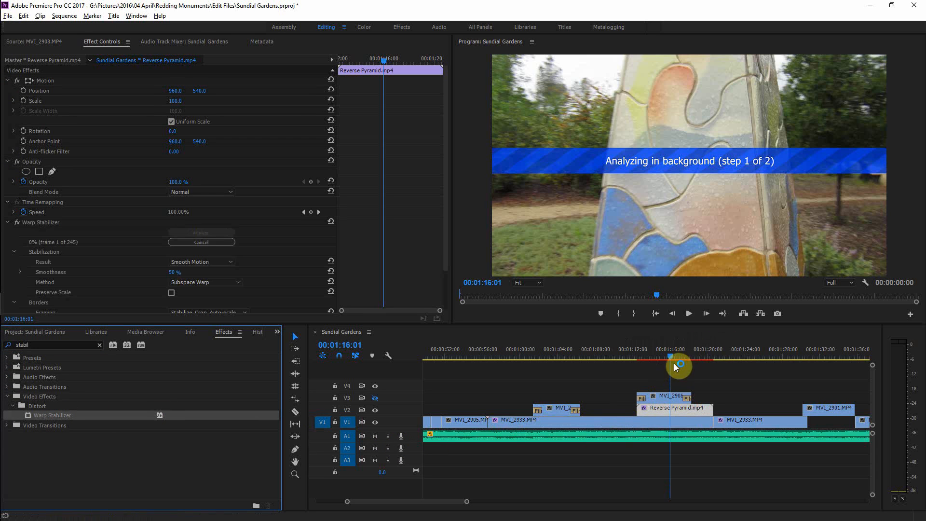
Step: Play back the sequence from the start to preview the opening title
drag(672, 354, 590, 354)
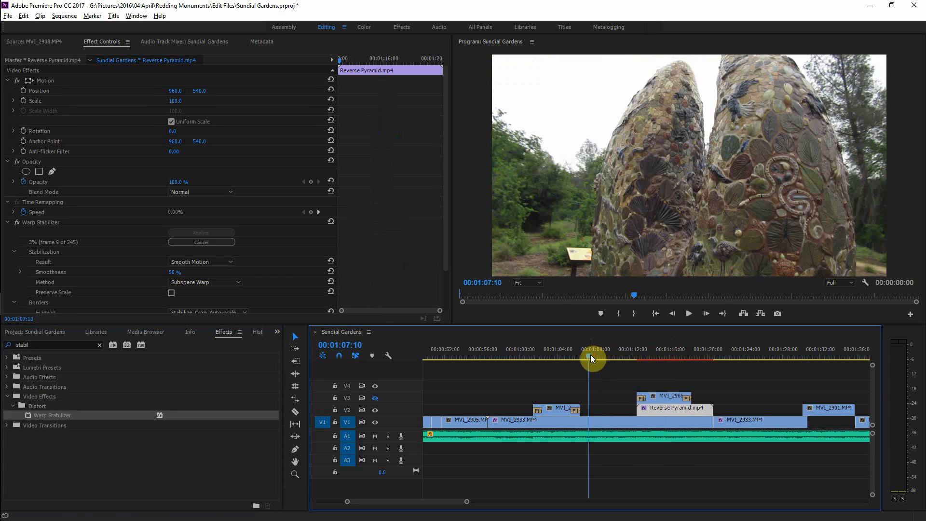
key(Home)
key(space)
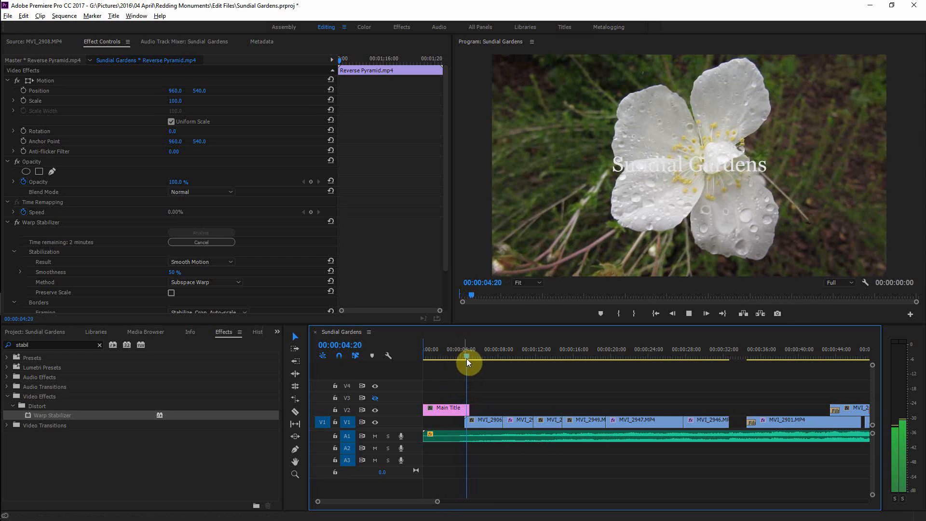
drag(467, 357, 429, 357)
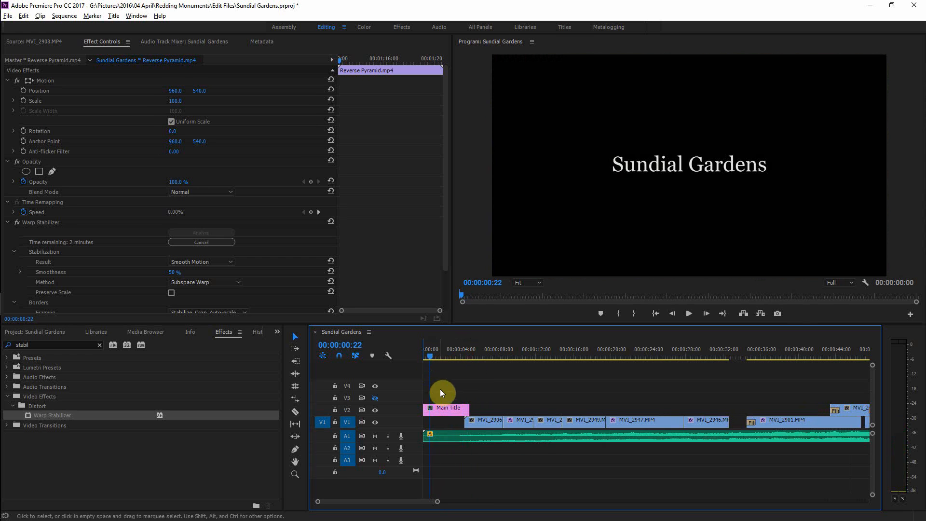
Step: Apply the Mosaic In preset from the Mosaics presets to the Main Title clip
click(100, 345)
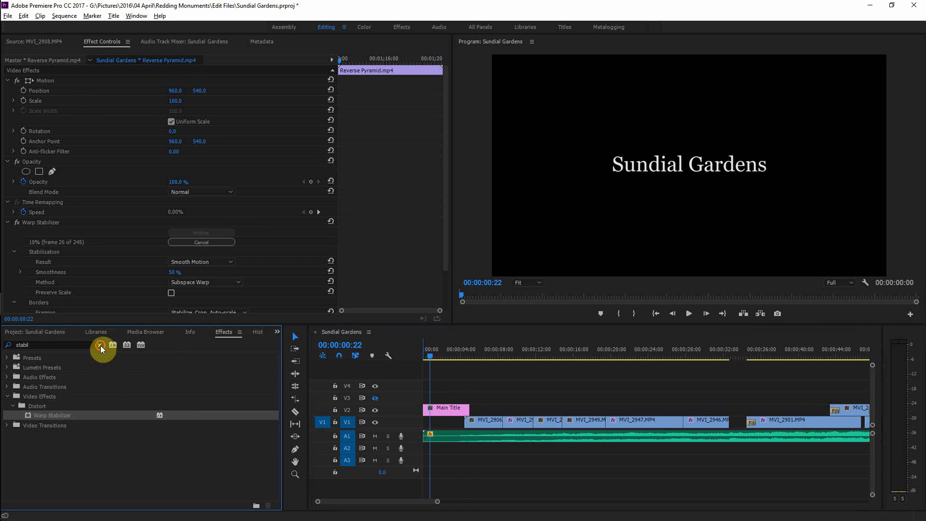
double_click(18, 394)
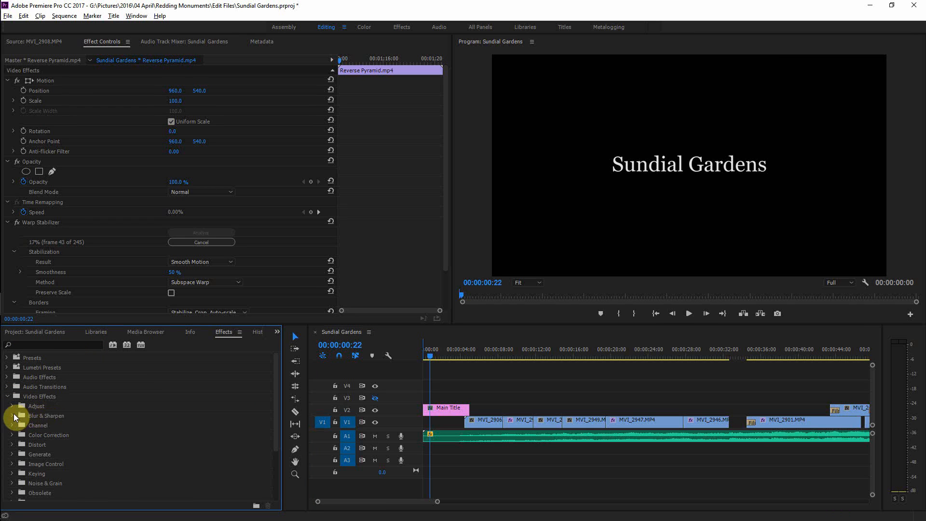
click(13, 413)
scroll(90, 433, down, 1)
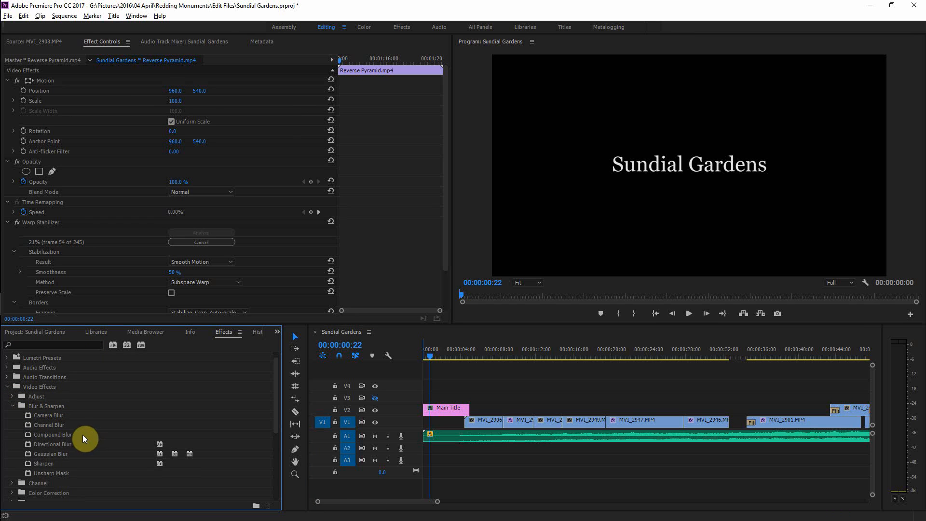
click(7, 387)
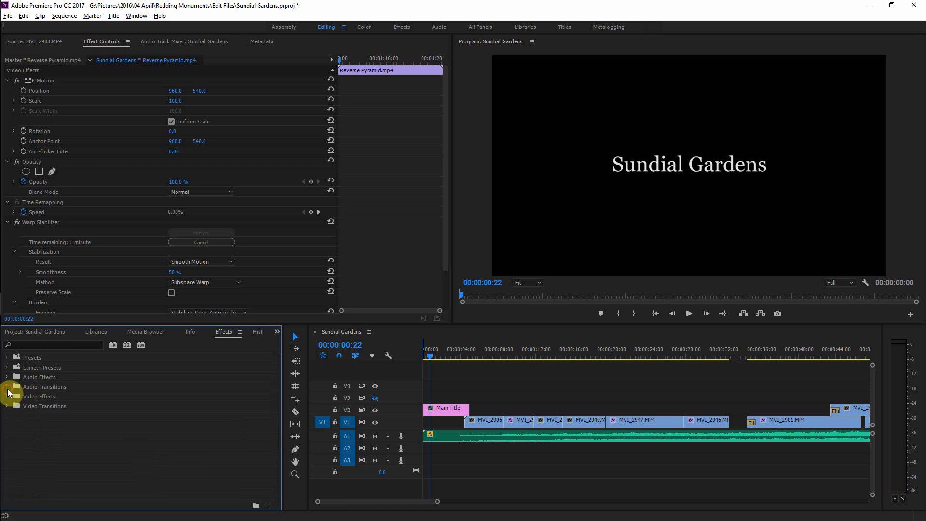
click(7, 358)
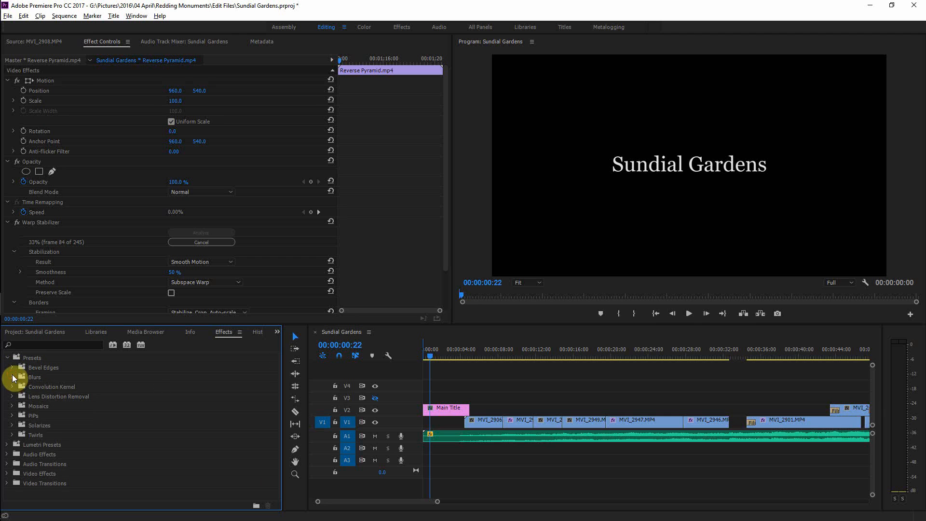
click(13, 368)
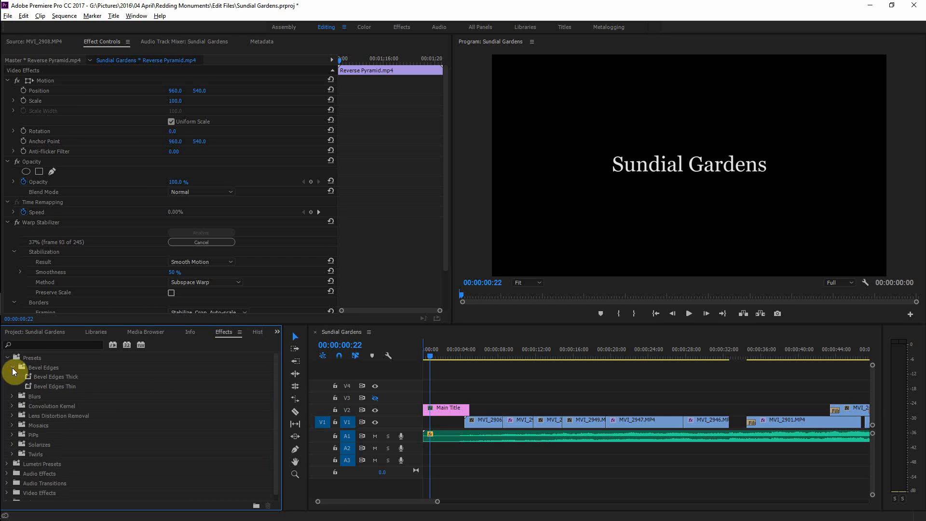
click(12, 368)
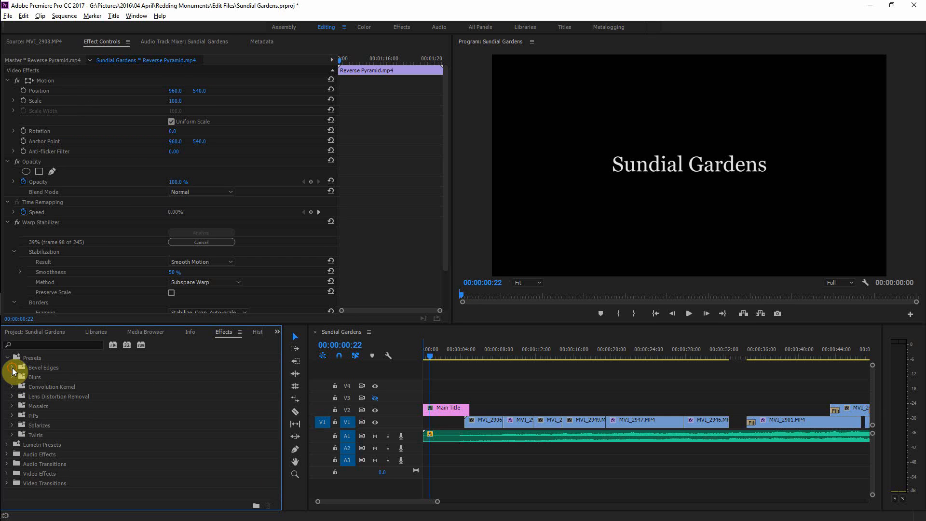
click(12, 406)
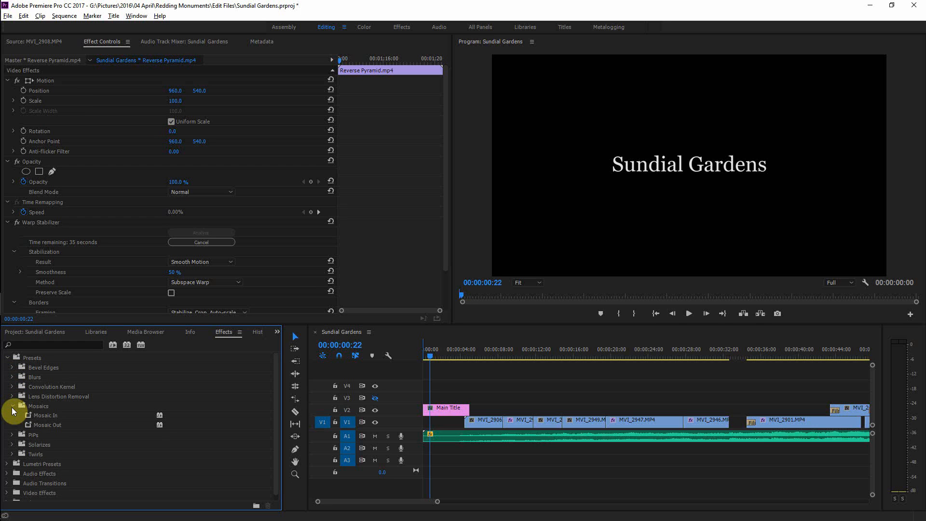
drag(30, 415, 445, 409)
drag(430, 357, 415, 355)
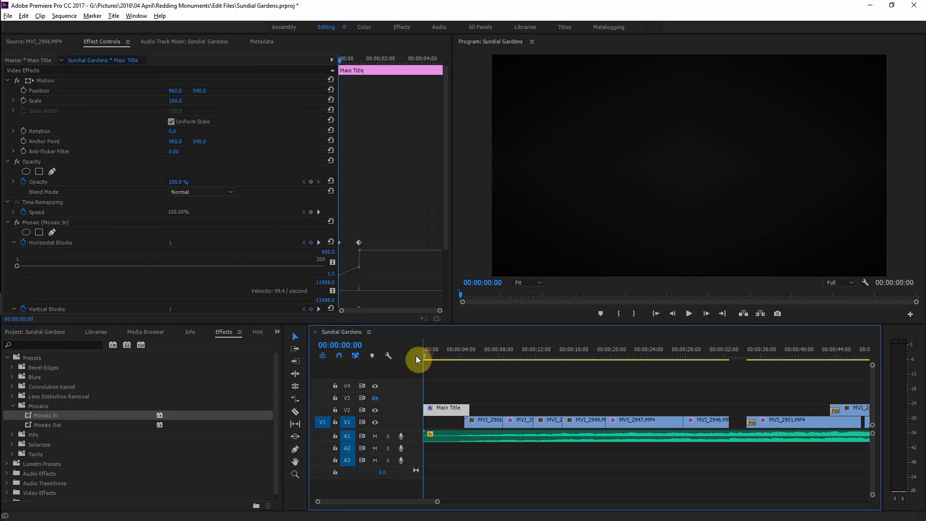
Step: Play back the opening title to preview the Mosaic In animation
key(space)
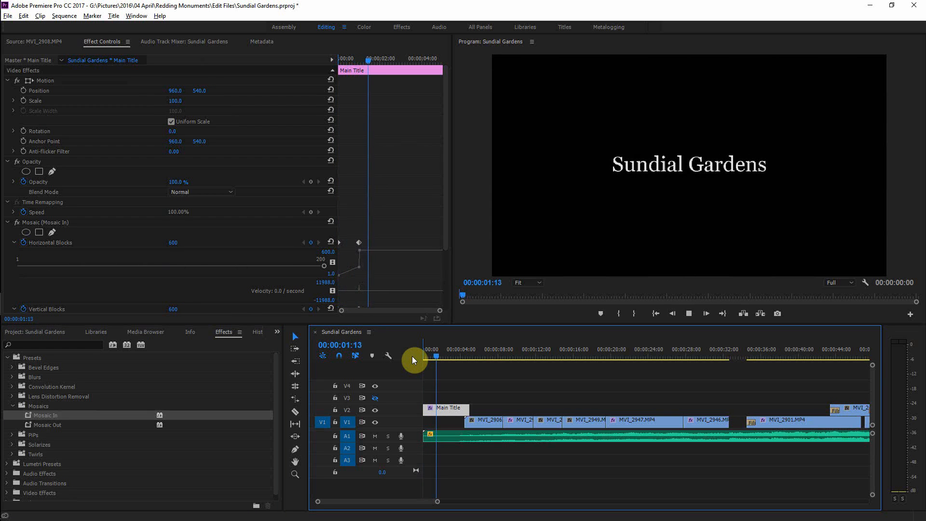
key(space)
drag(450, 356, 408, 358)
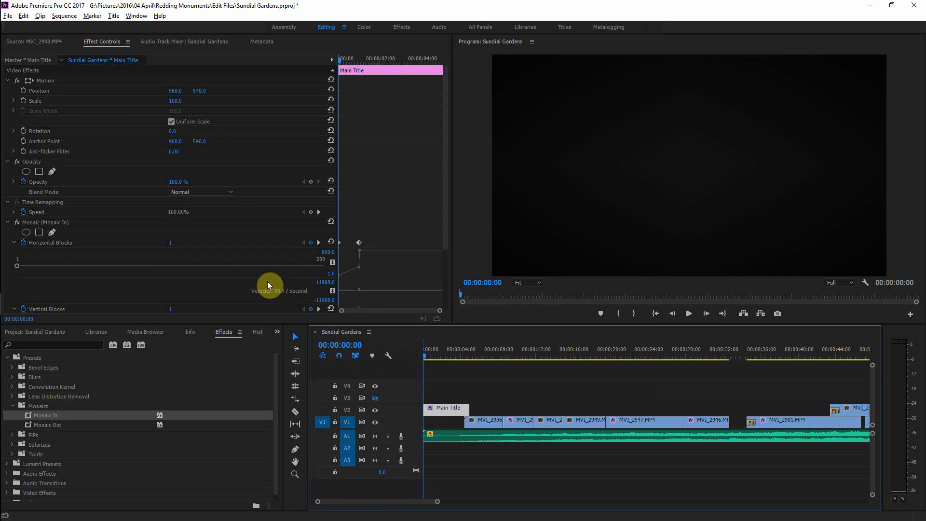
key(space)
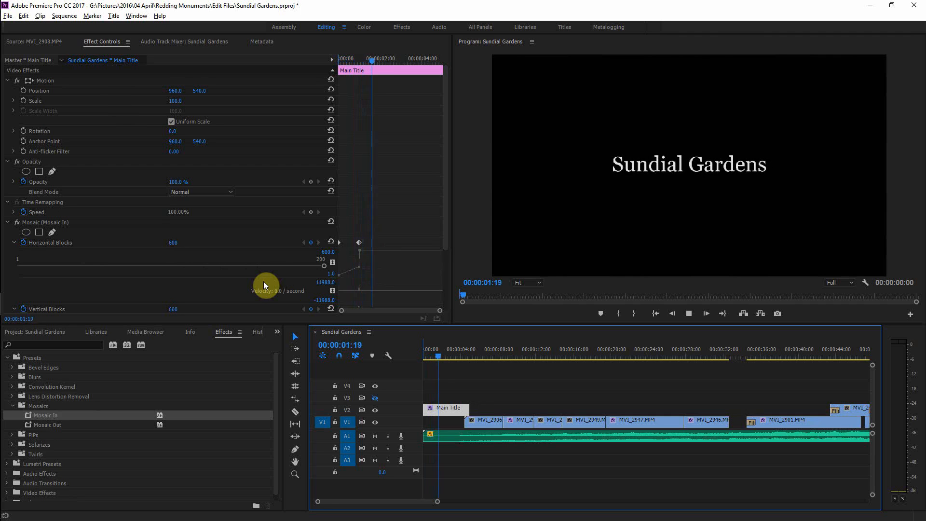
key(space)
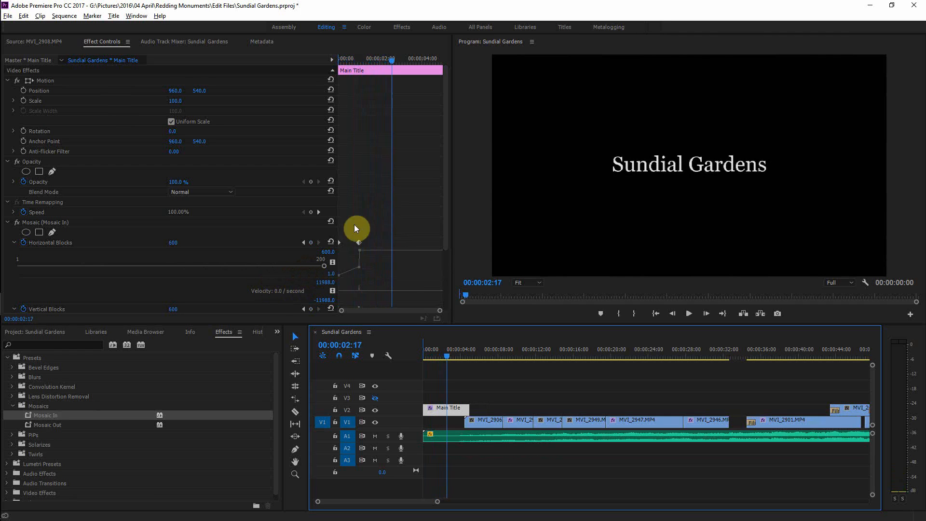
Step: Try setting the first Horizontal Blocks keyframe of Mosaic In to 300, then undo the change
click(304, 243)
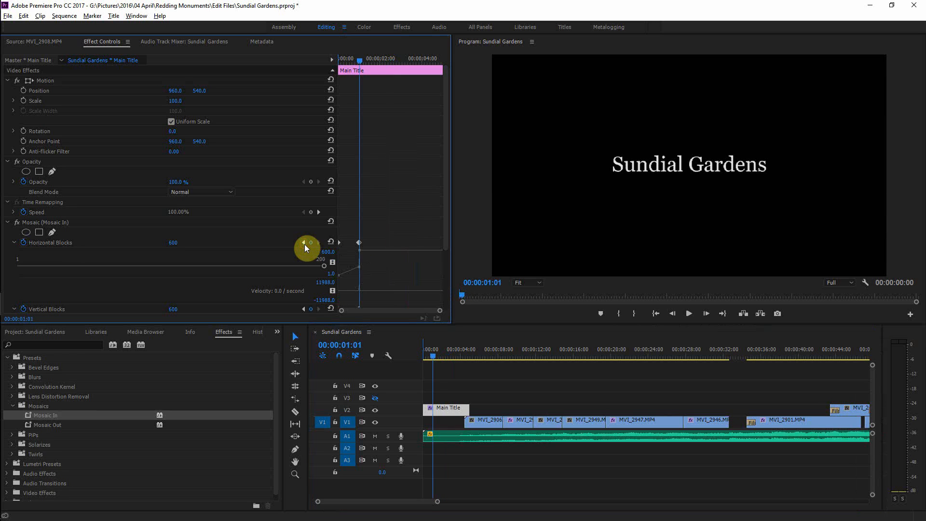
key(Left)
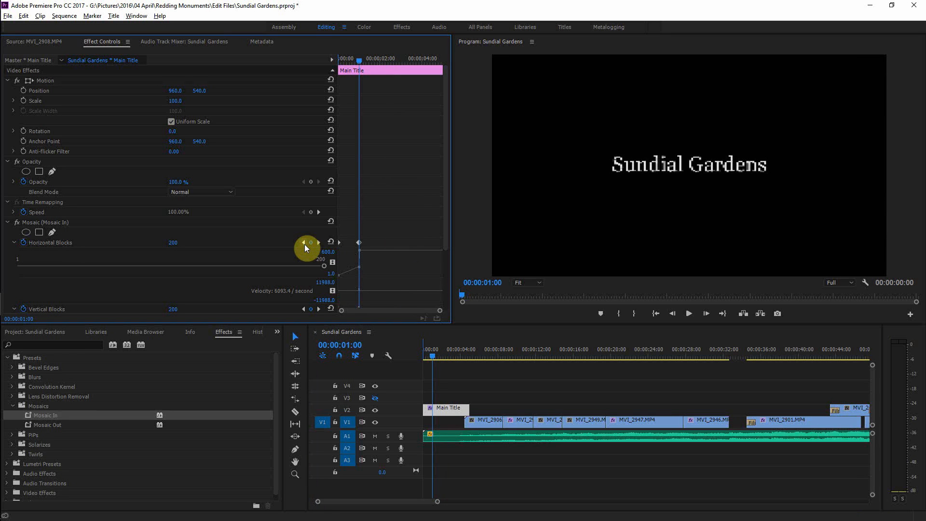
click(304, 242)
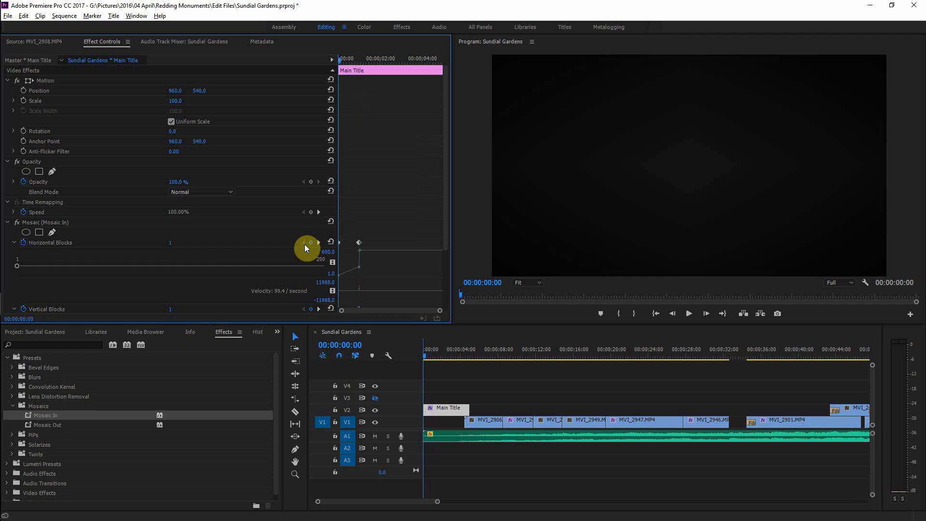
click(172, 244)
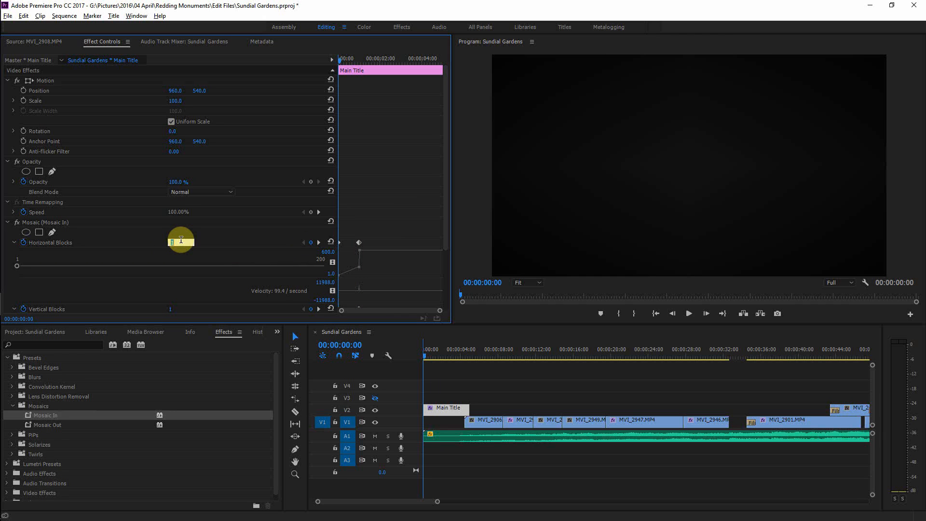
text(300)
key(Return)
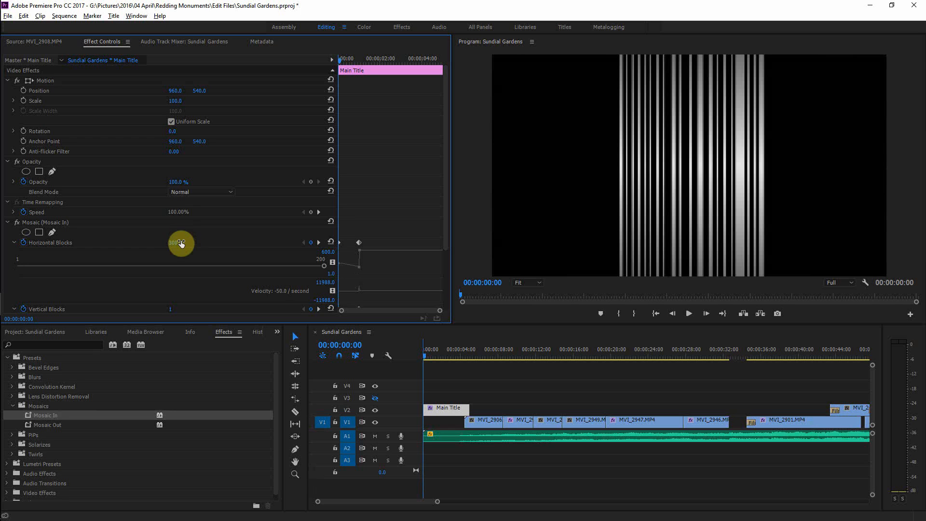
key(space)
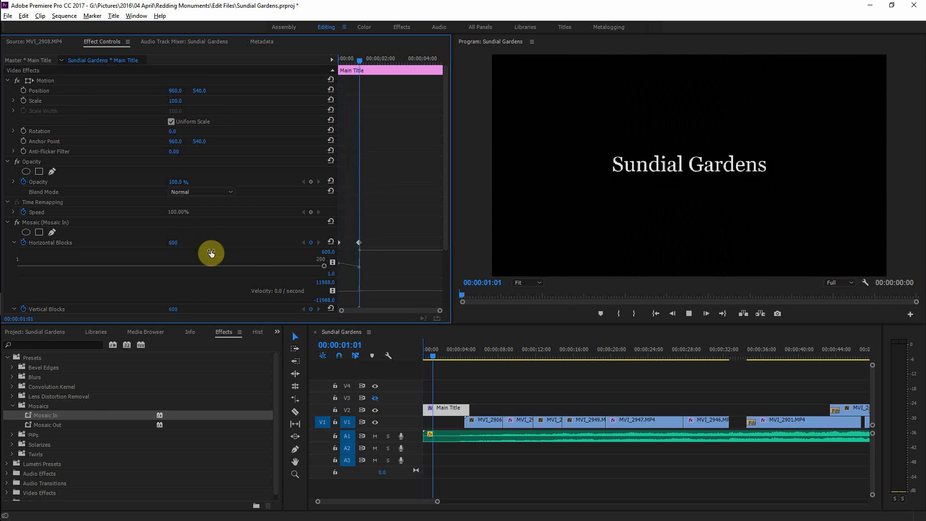
drag(361, 59, 332, 68)
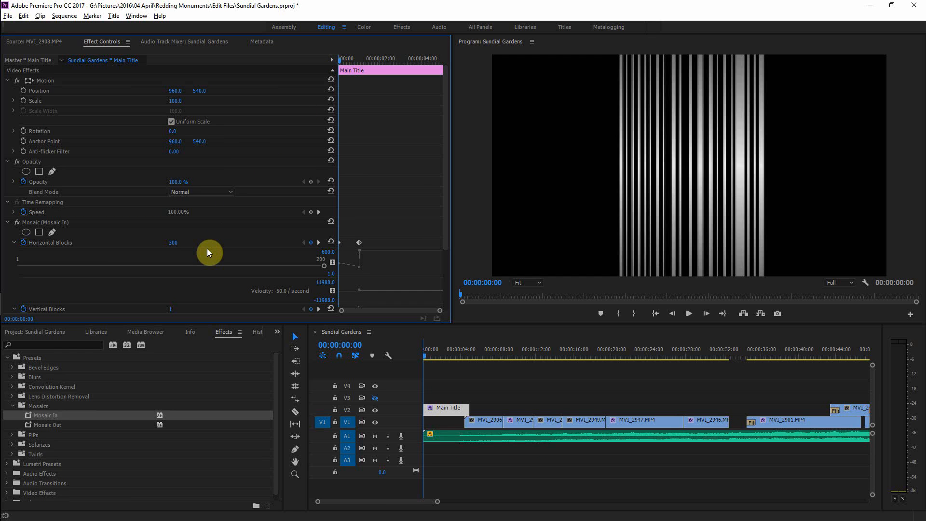
key(ctrl+z)
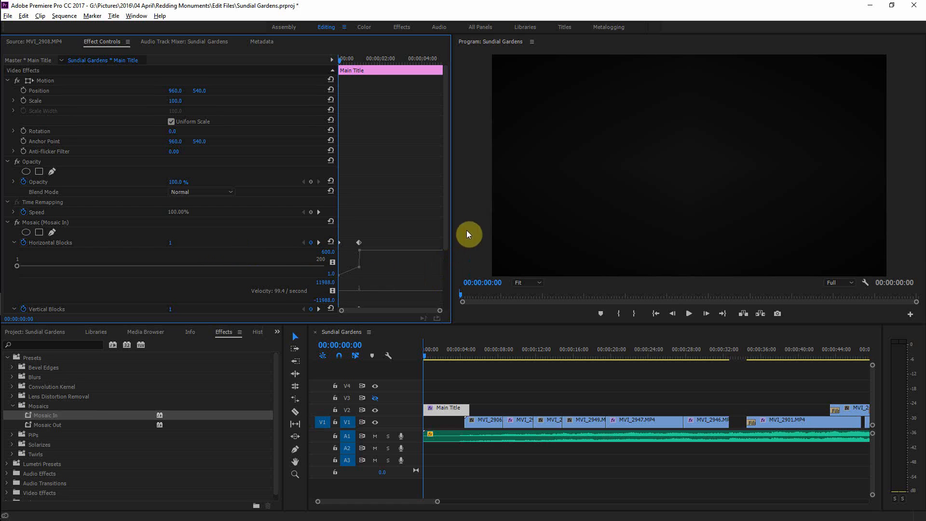
Step: Set the first Horizontal Blocks and Vertical Blocks keyframes of Mosaic In to 300
drag(443, 204, 434, 242)
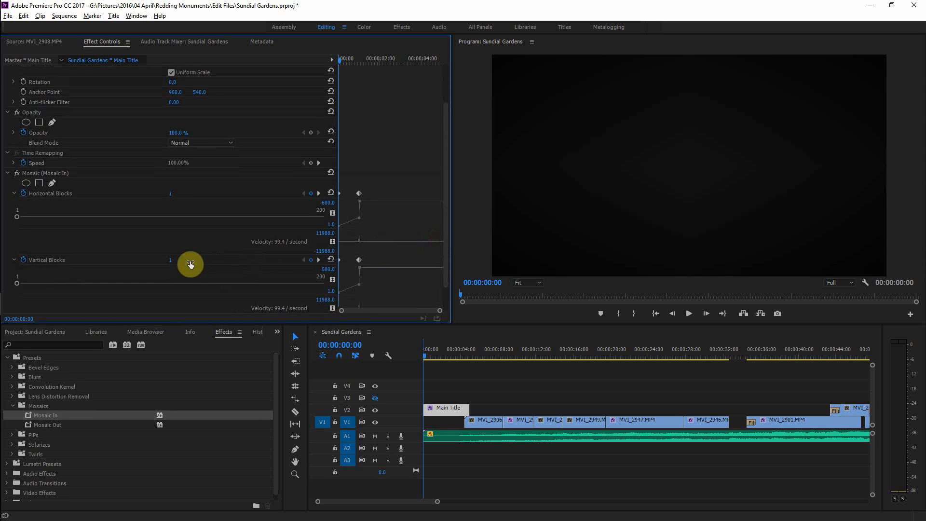
click(170, 193)
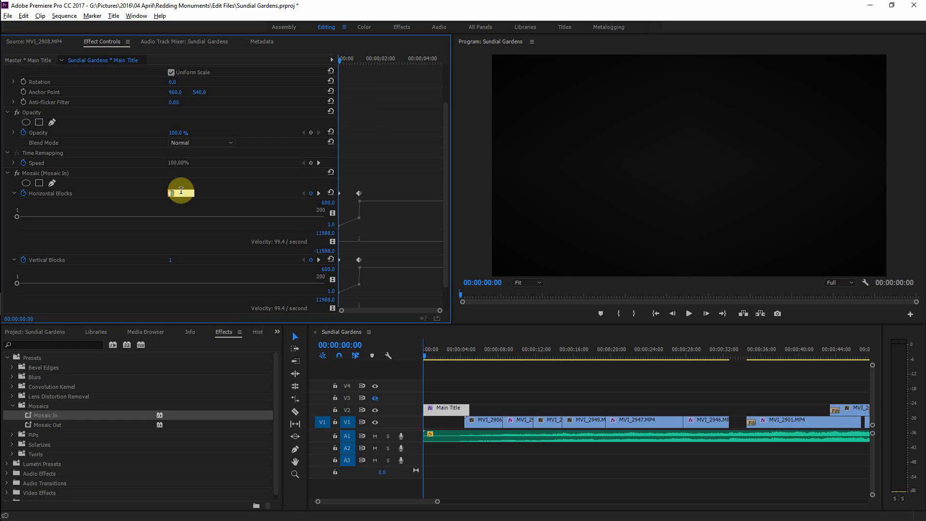
text(300)
click(172, 261)
text(3)
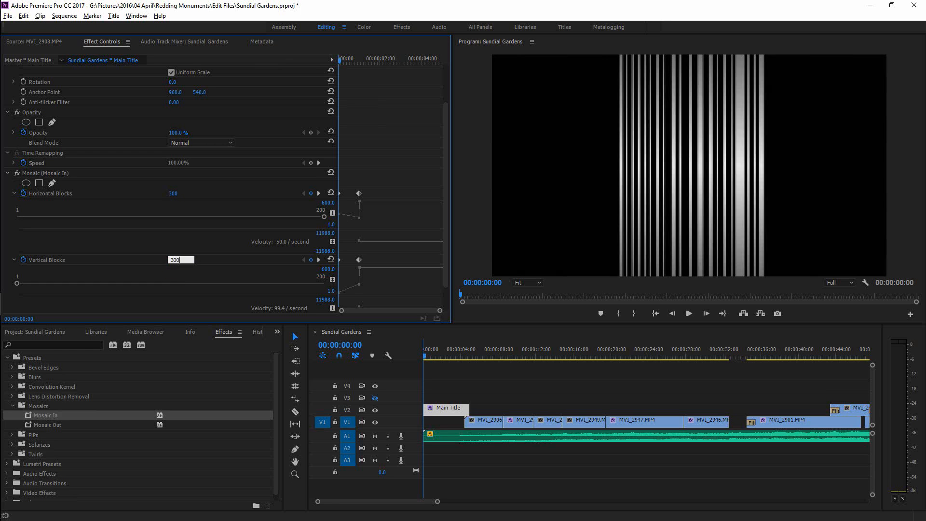
text(00)
click(181, 261)
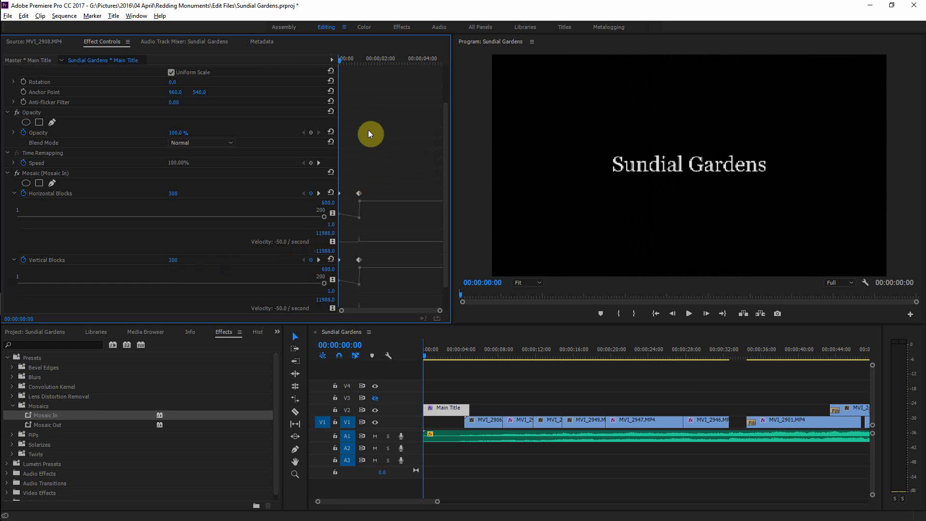
Step: Preview the title's mosaic animation from the start of the sequence
key(space)
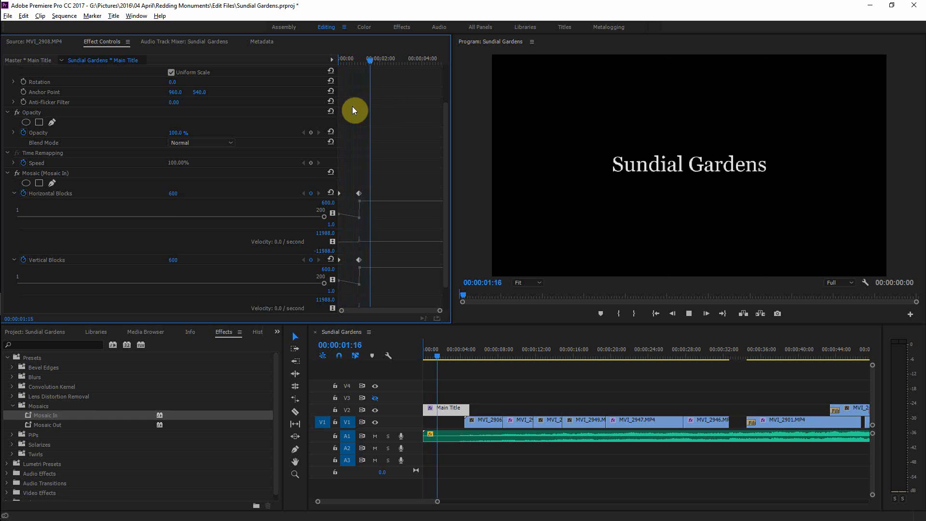
key(space)
drag(380, 59, 329, 66)
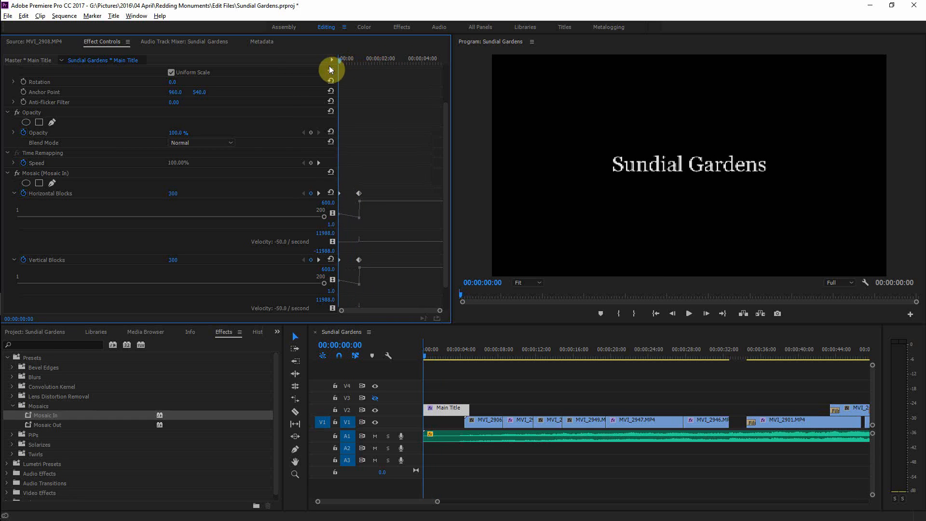
Step: Set the first Horizontal Blocks and Vertical Blocks keyframes of Mosaic In to 150
click(175, 194)
text(150)
key(Return)
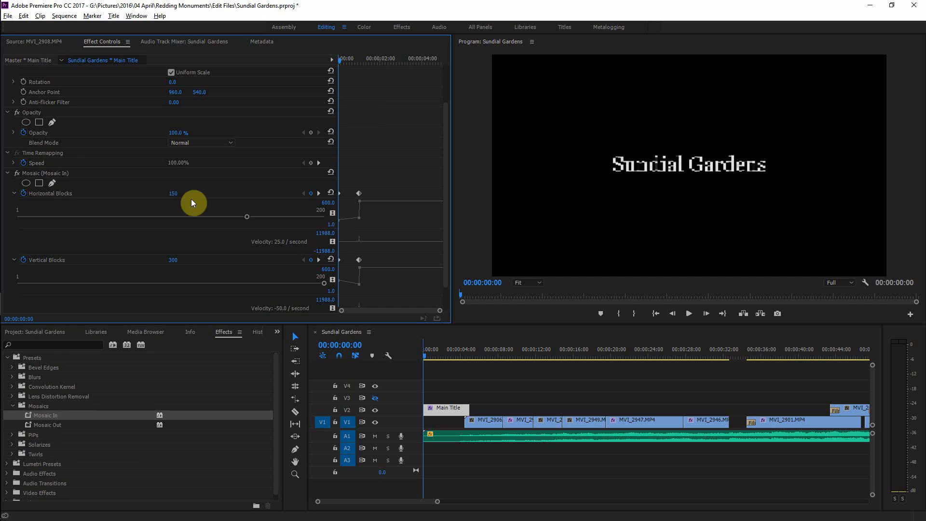
click(180, 260)
text(150)
key(Return)
Step: Play the opening title again to review the adjusted mosaic reveal
key(space)
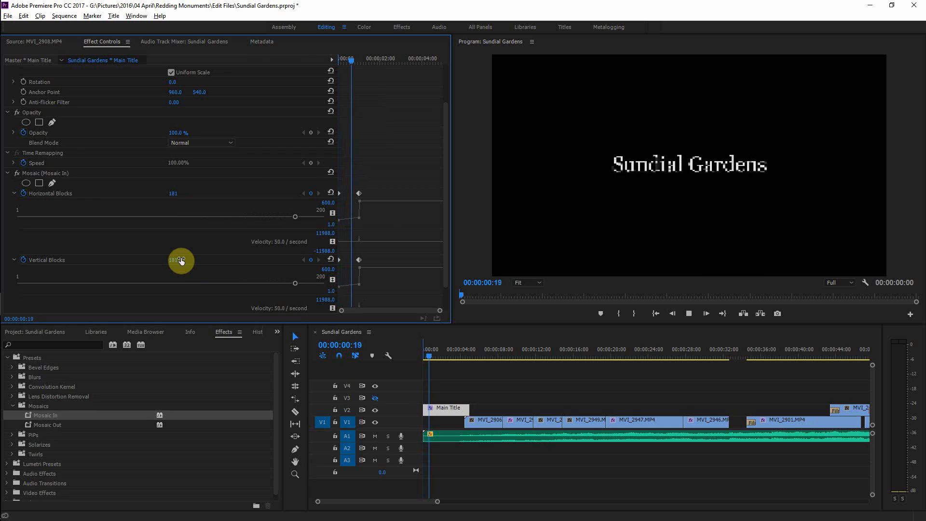
key(space)
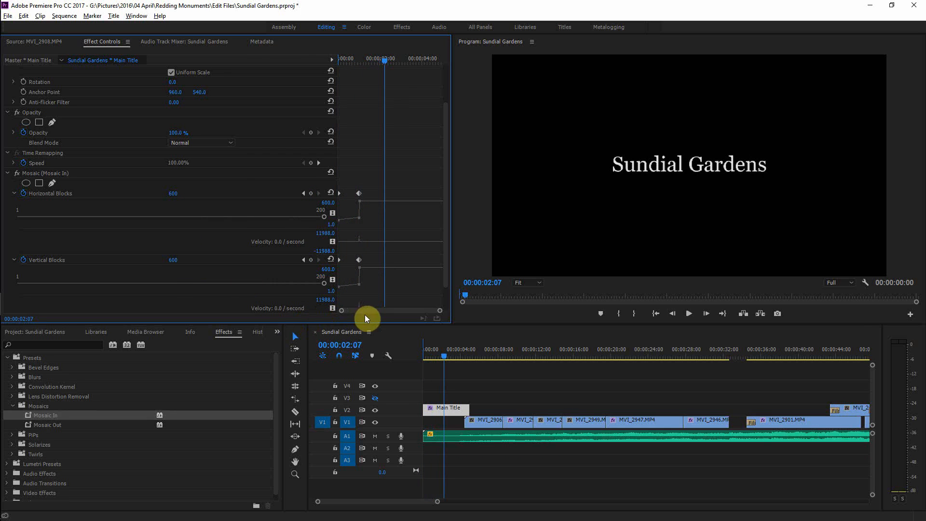
drag(447, 359, 415, 357)
key(space)
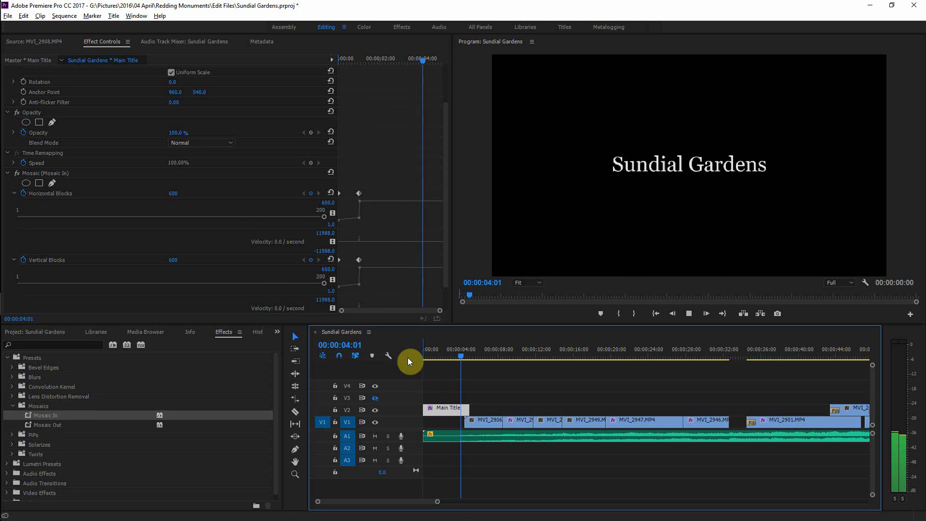
key(space)
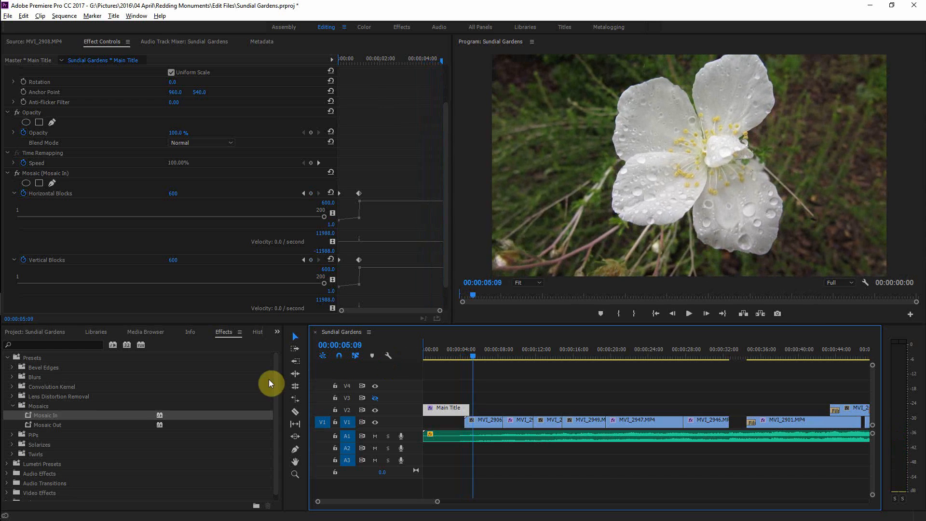
Step: Apply the Solarize Out preset from the Solarizes presets to the Main Title clip
click(11, 406)
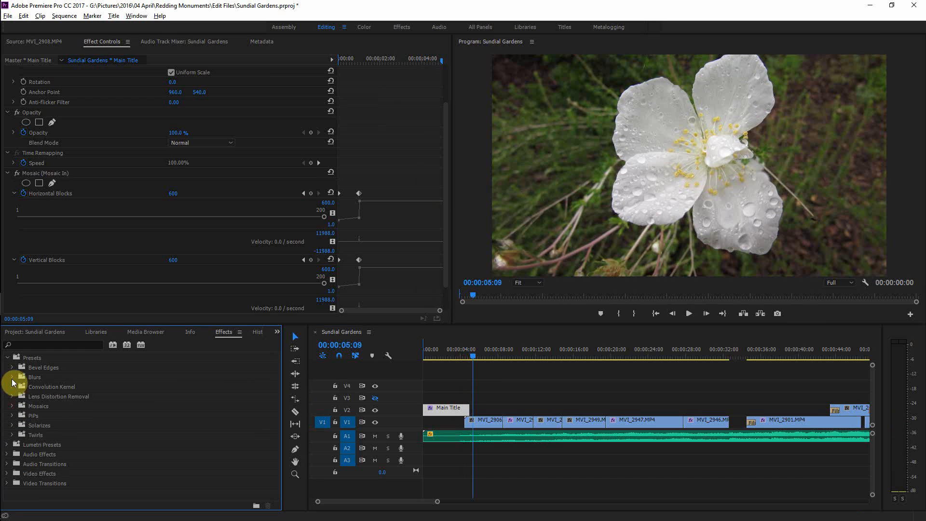
click(12, 425)
drag(46, 444, 453, 406)
mouse_move(471, 350)
mouse_down()
mouse_move(458, 355)
mouse_move(464, 360)
mouse_up()
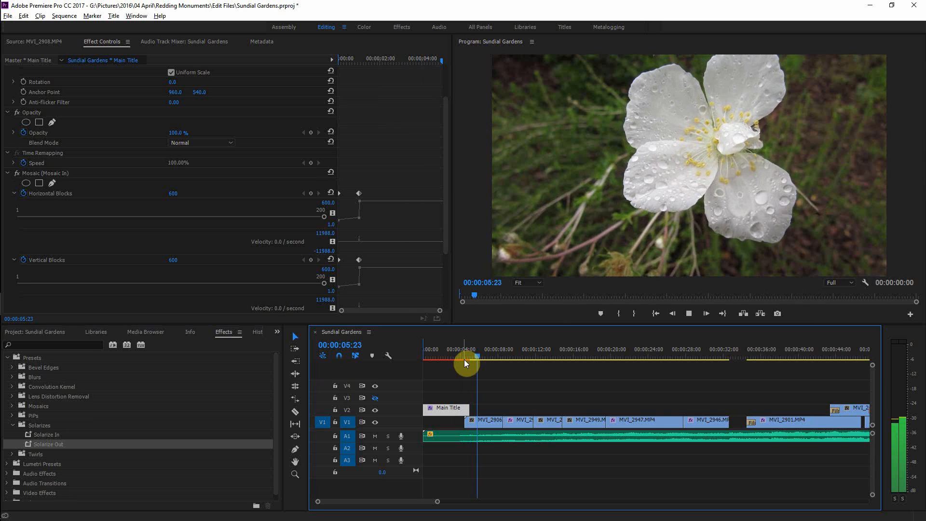
key(space)
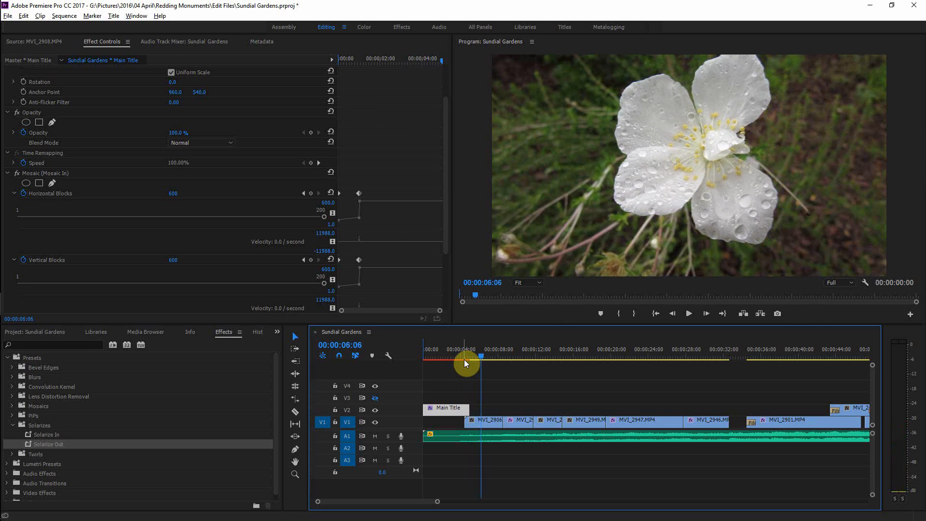
Step: Replay the end of the title to review the Solarize Out transition
drag(481, 356, 464, 358)
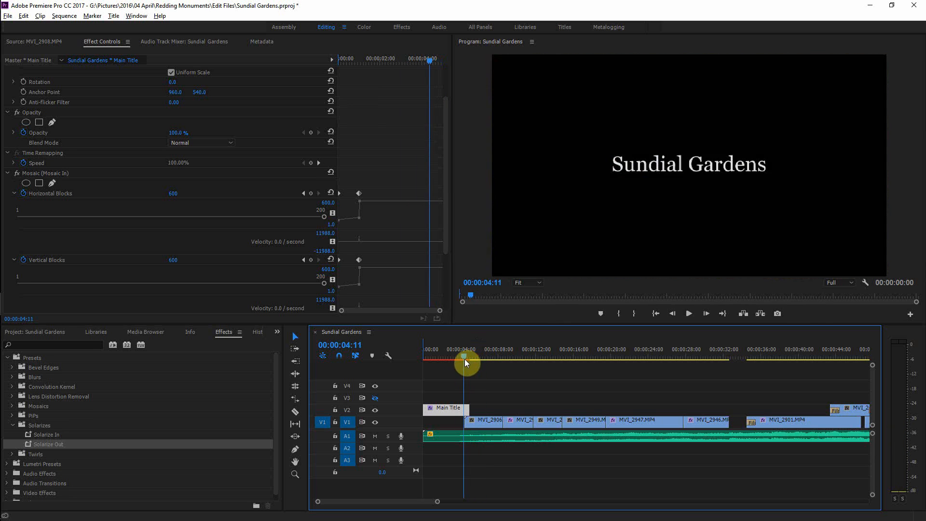
key(space)
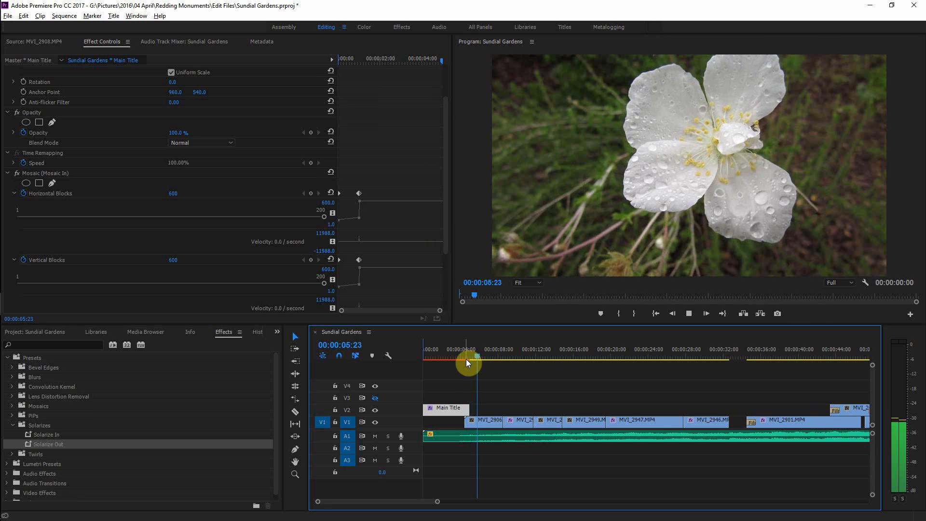
key(space)
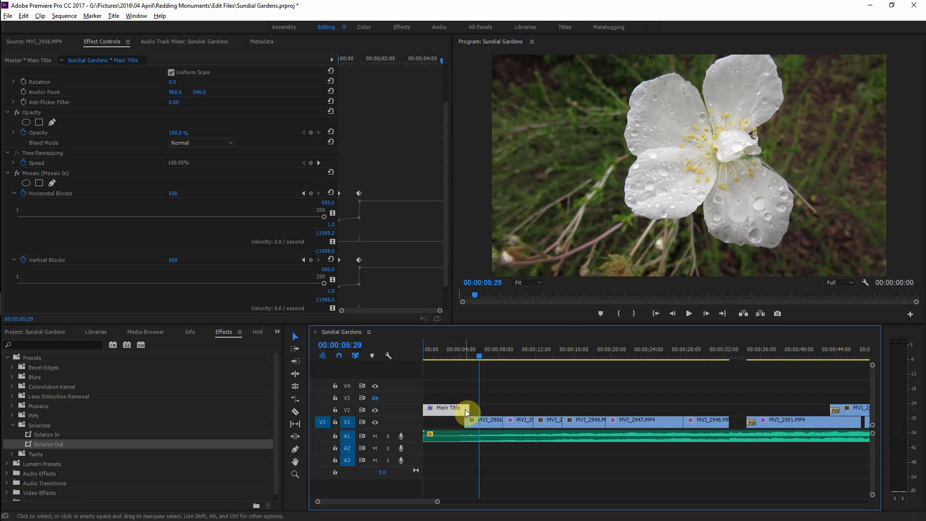
Step: Extend the Main Title clip's end over the first video clip and reapply the Solarize Out preset to it
drag(467, 409, 483, 359)
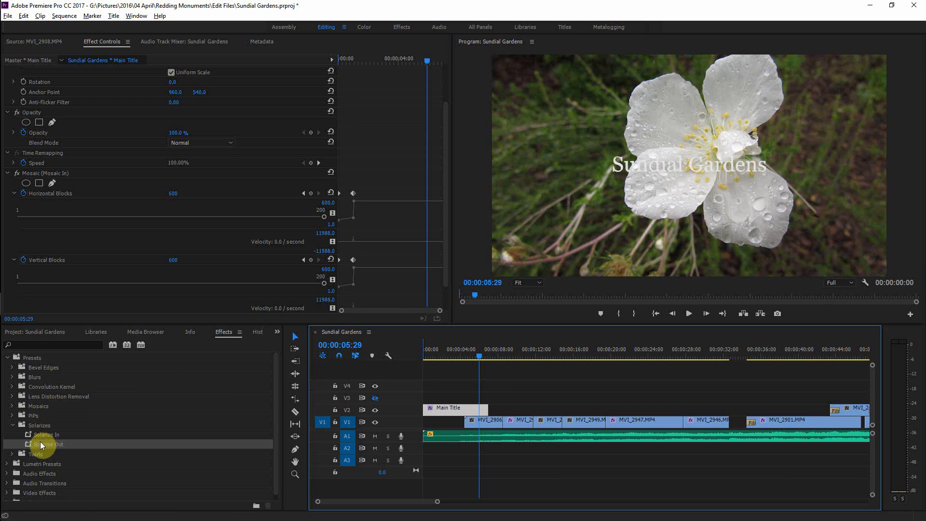
drag(41, 445, 481, 411)
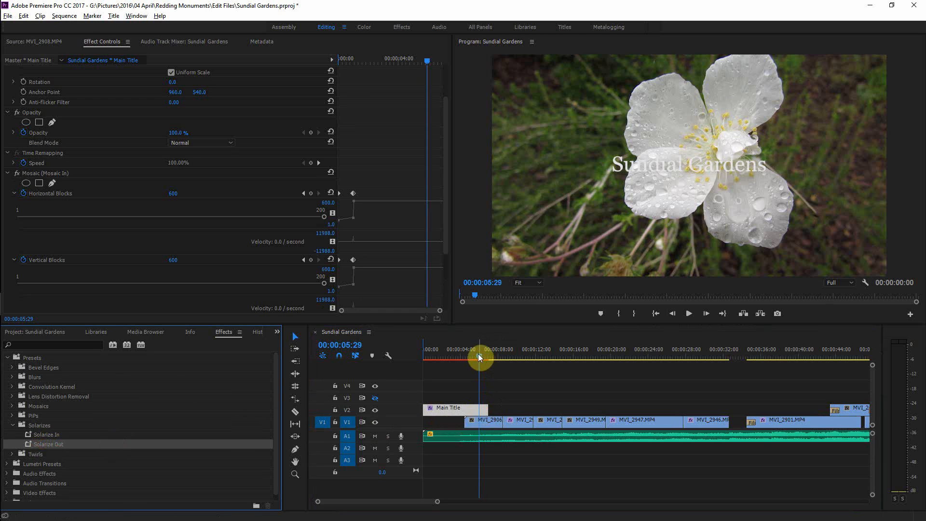
drag(478, 354, 465, 355)
key(space)
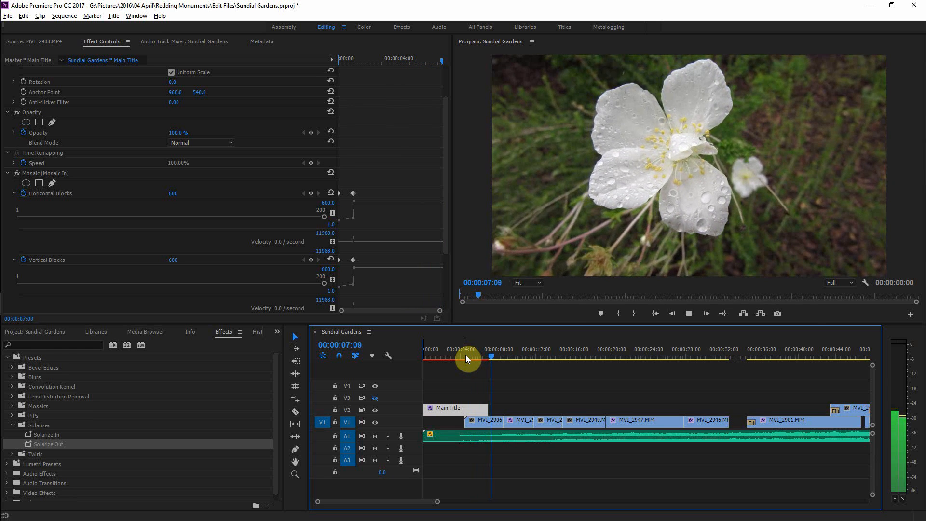
key(space)
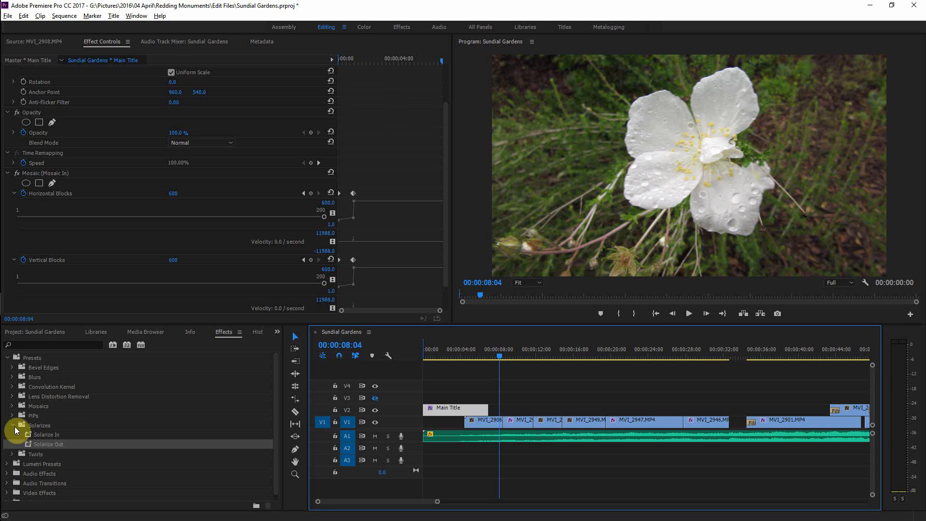
Step: Apply the Twirl Out preset from the Twirls presets to the Main Title clip
click(12, 454)
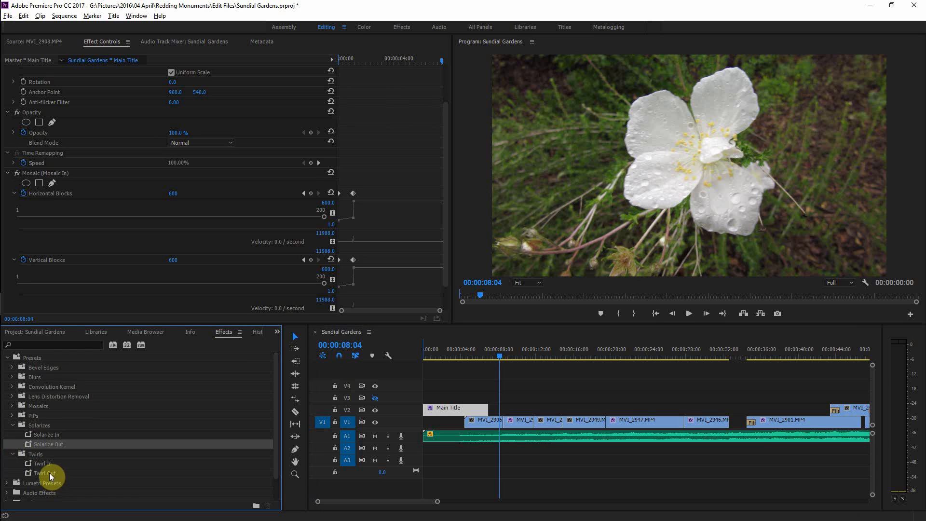
drag(48, 473, 430, 432)
drag(487, 358, 461, 360)
key(space)
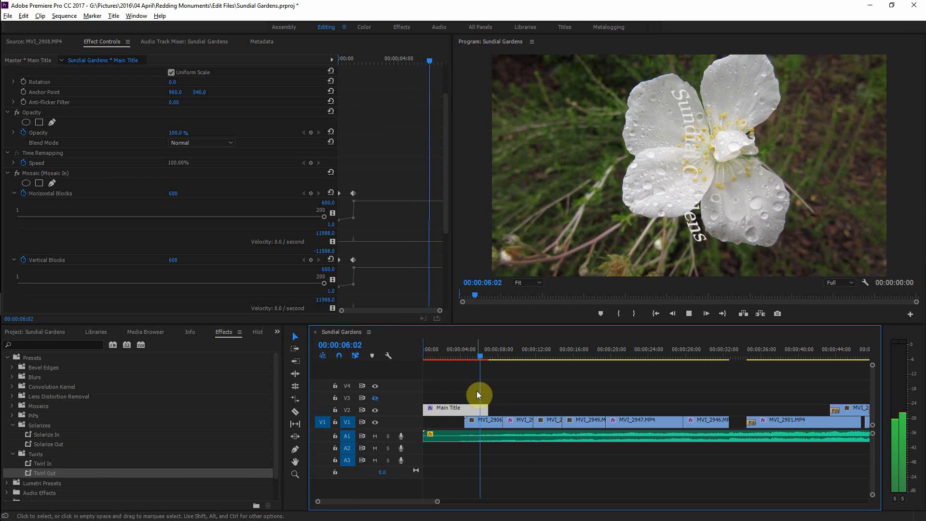
Step: Apply the Fast Blur Out preset from the Blurs presets to the Main Title clip
key(space)
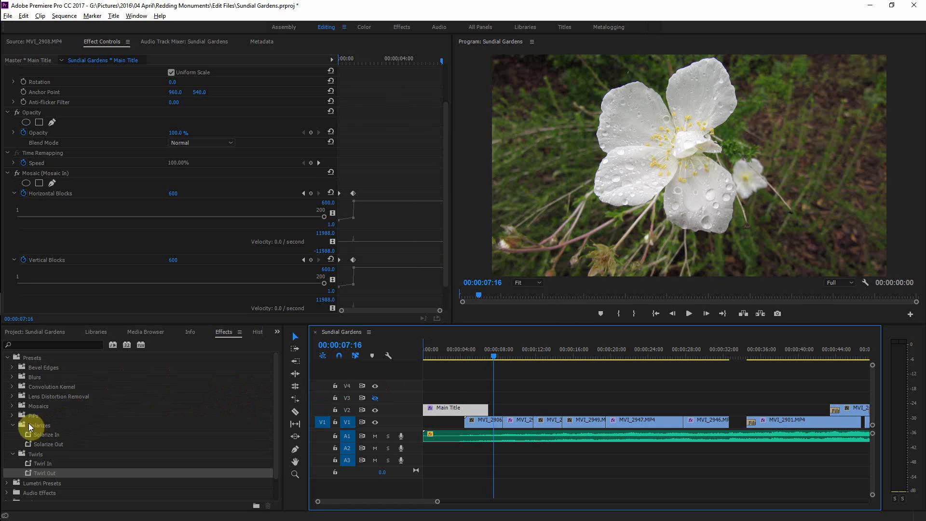
click(14, 425)
click(13, 435)
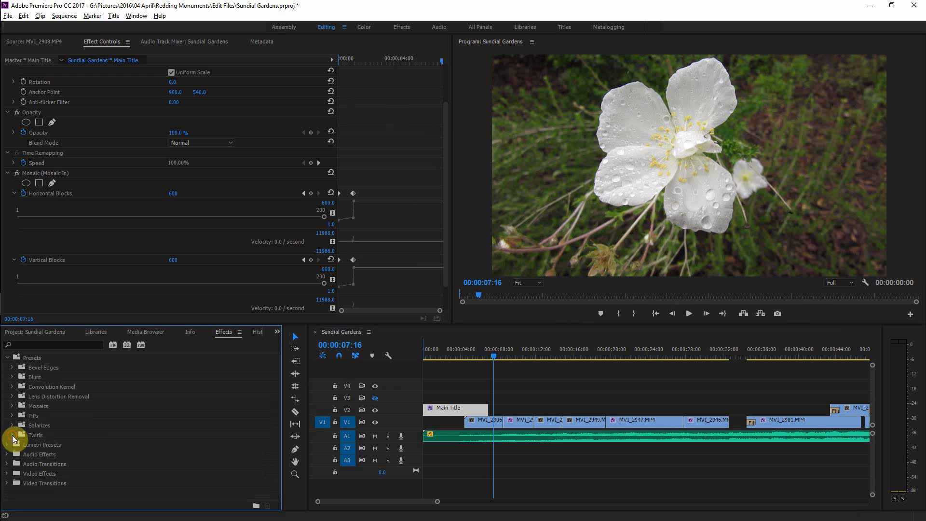
click(12, 377)
drag(39, 398, 444, 408)
Step: Replay the end of the title to review the Fast Blur Out transition and save the project
drag(492, 359, 462, 363)
key(space)
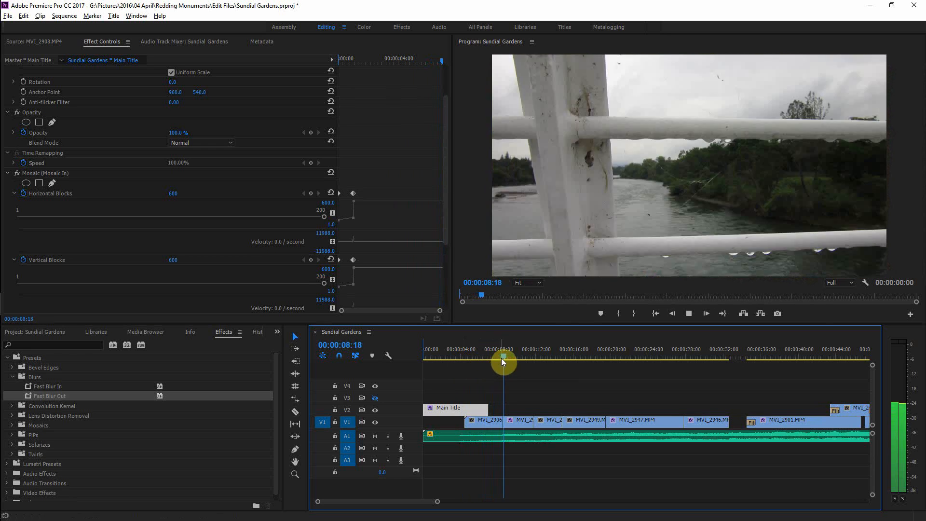
drag(502, 354, 416, 366)
key(space)
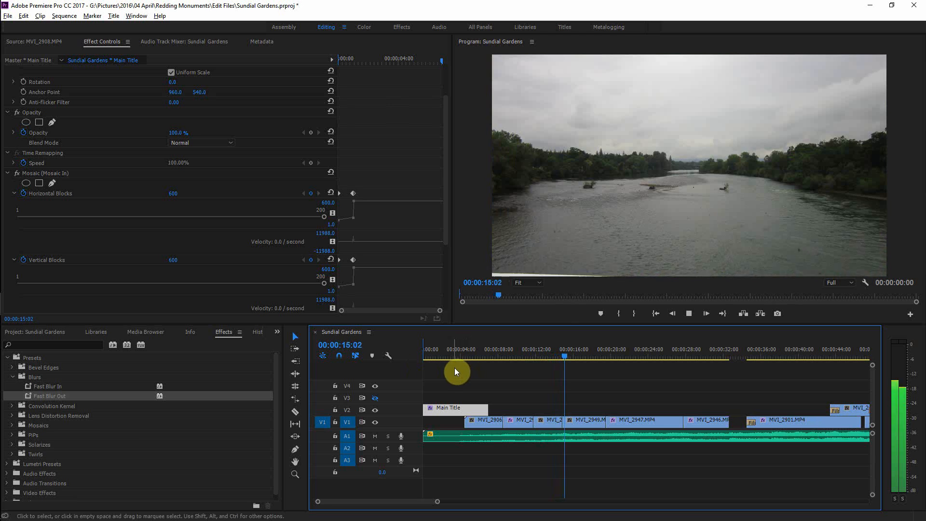
key(space)
key(ctrl+s)
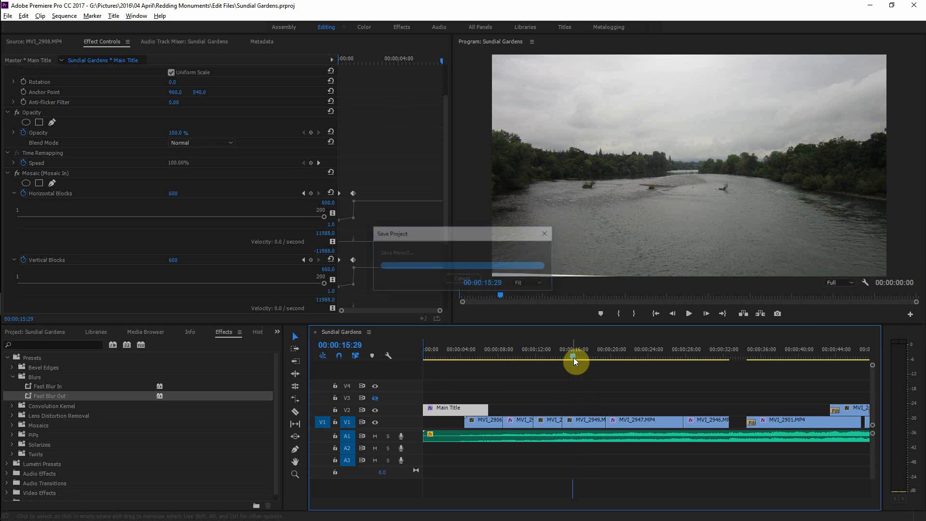
Step: Zoom the timeline in around the Reverse Pyramid clip, select it and play it to review the stabilized footage
key(minus)
key(minus)
drag(459, 355, 593, 379)
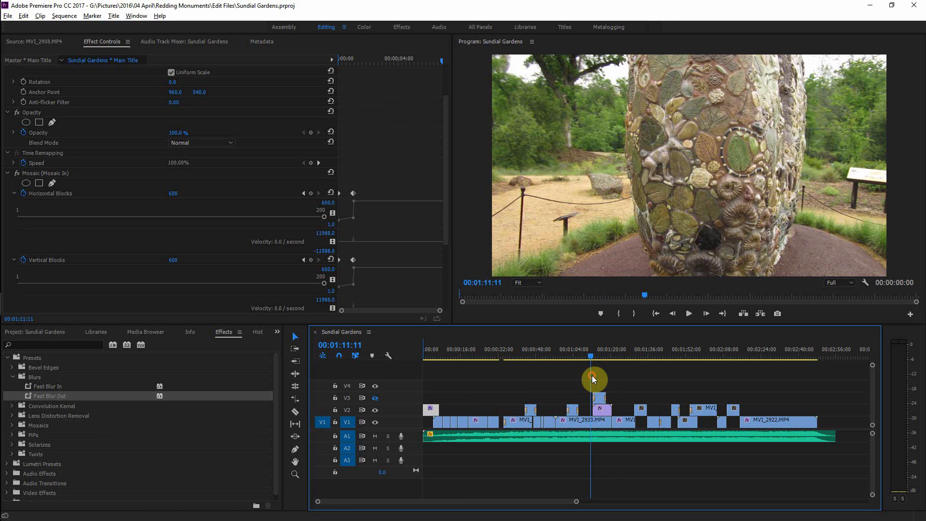
key(equal)
key(equal)
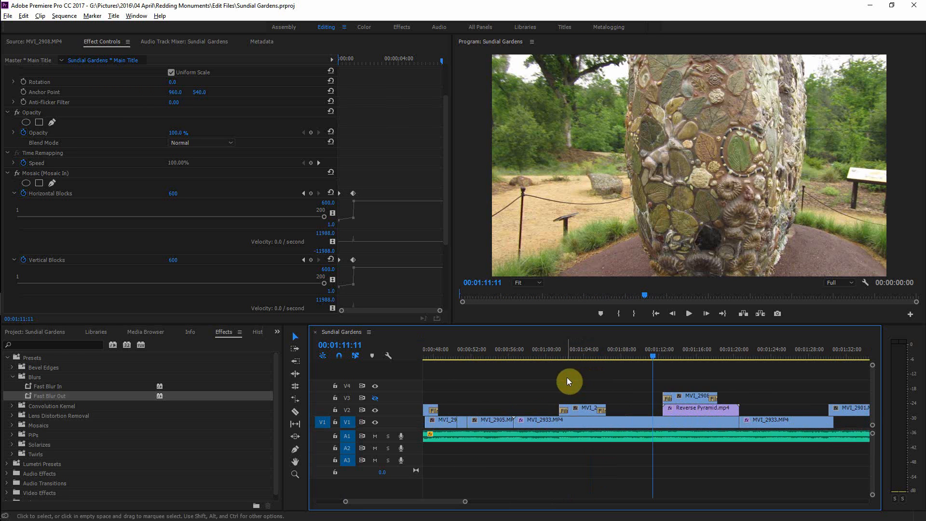
key(space)
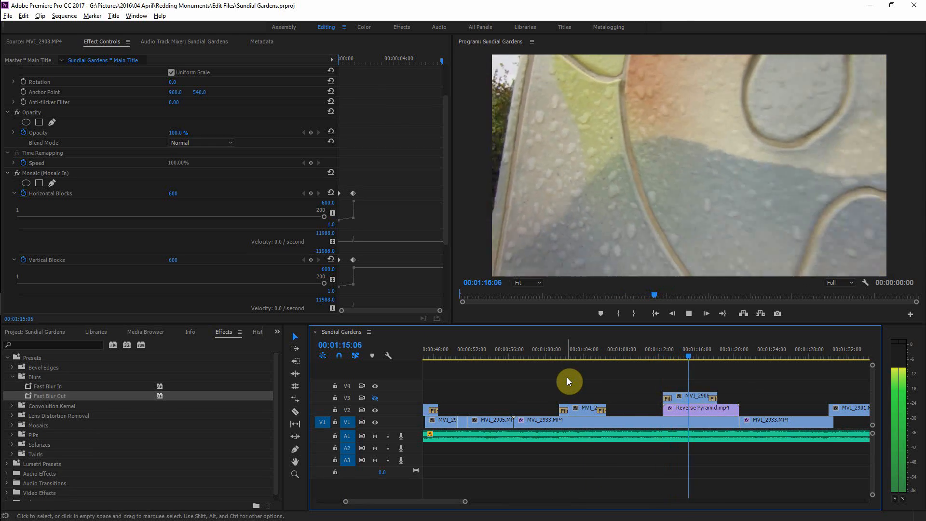
key(space)
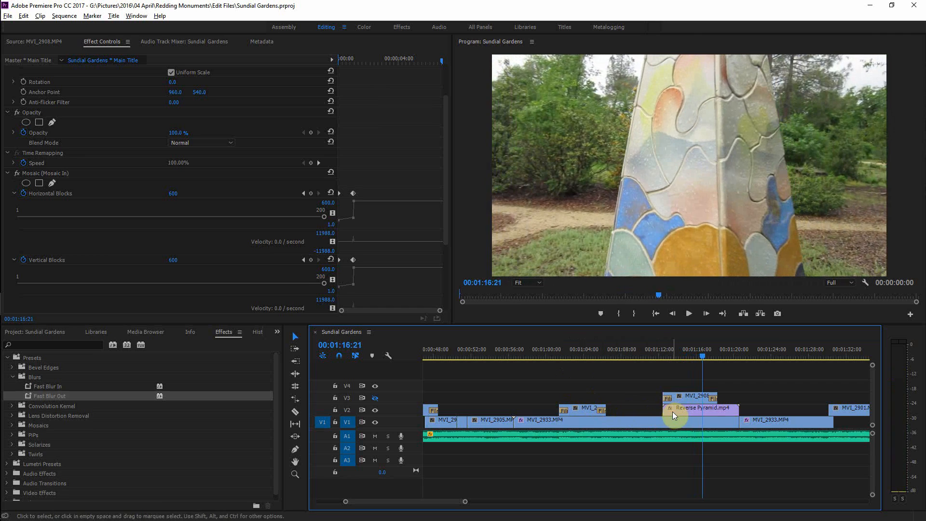
click(673, 412)
key(space)
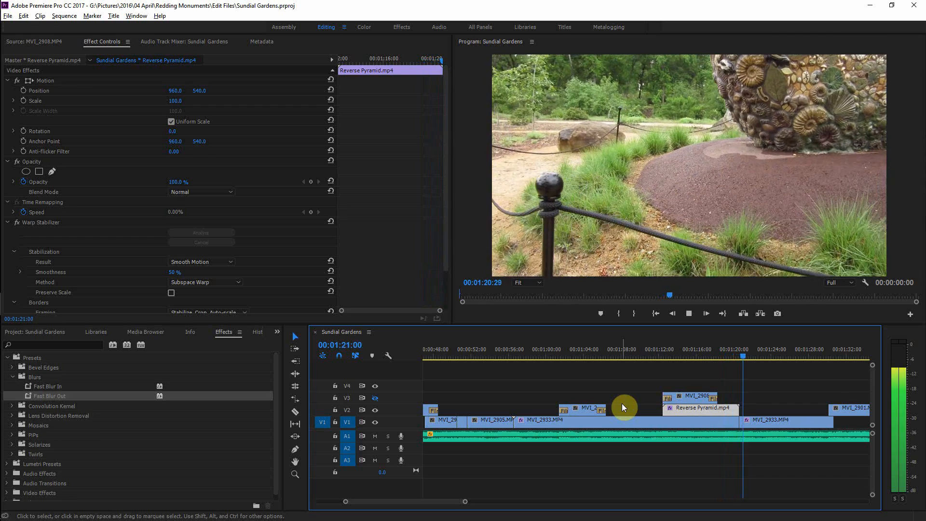
Step: Replay the Reverse Pyramid section several times to check the stabilization and save the project
click(747, 356)
drag(748, 356, 656, 373)
click(375, 398)
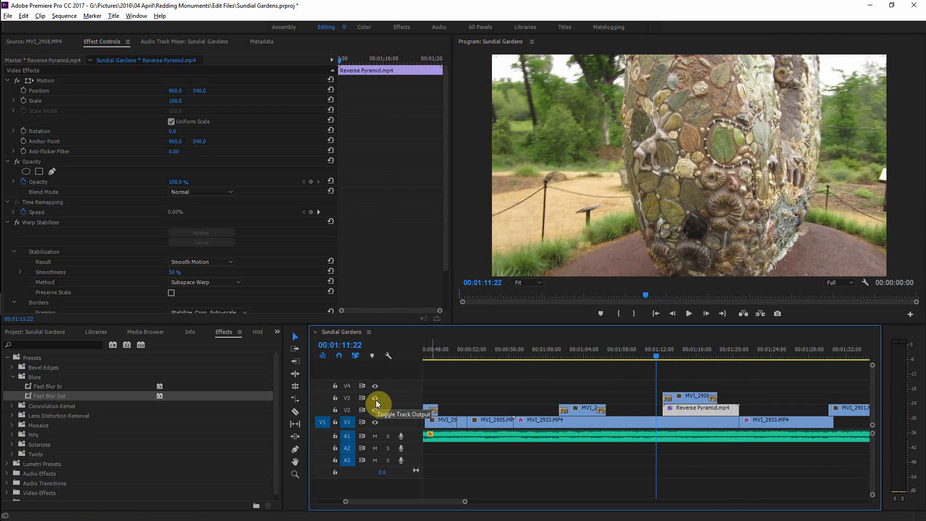
key(space)
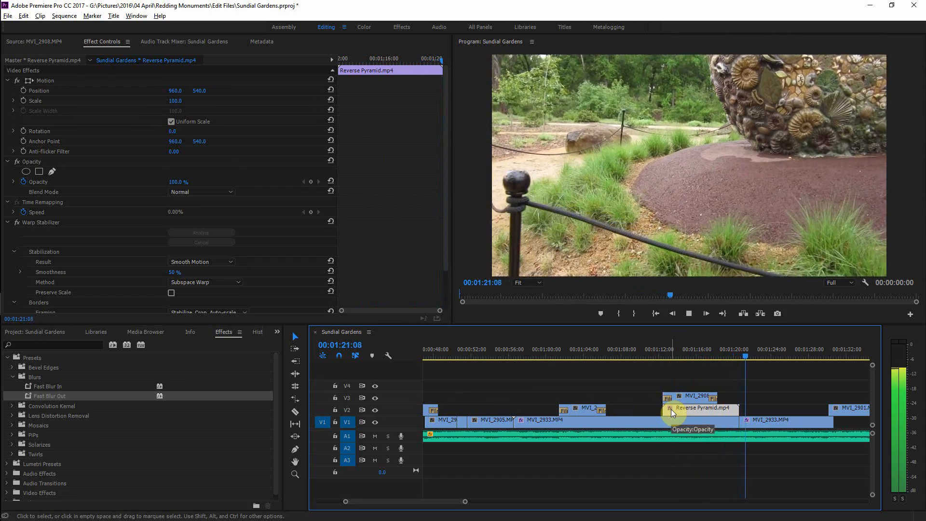
drag(753, 359, 660, 375)
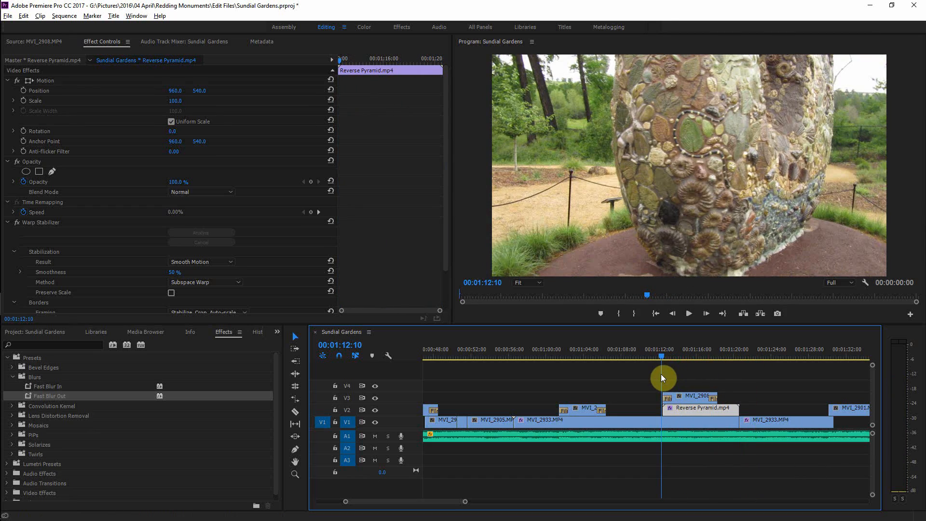
key(space)
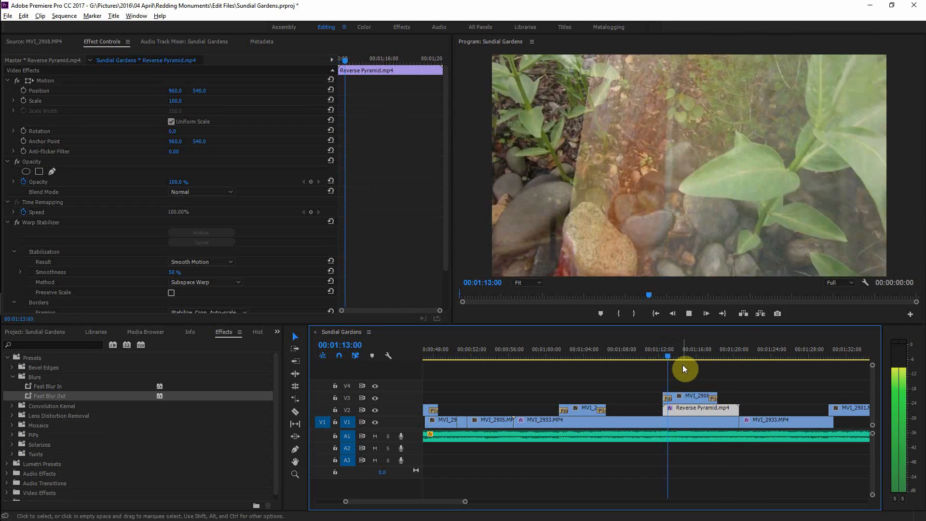
key(space)
drag(672, 356, 660, 357)
key(space)
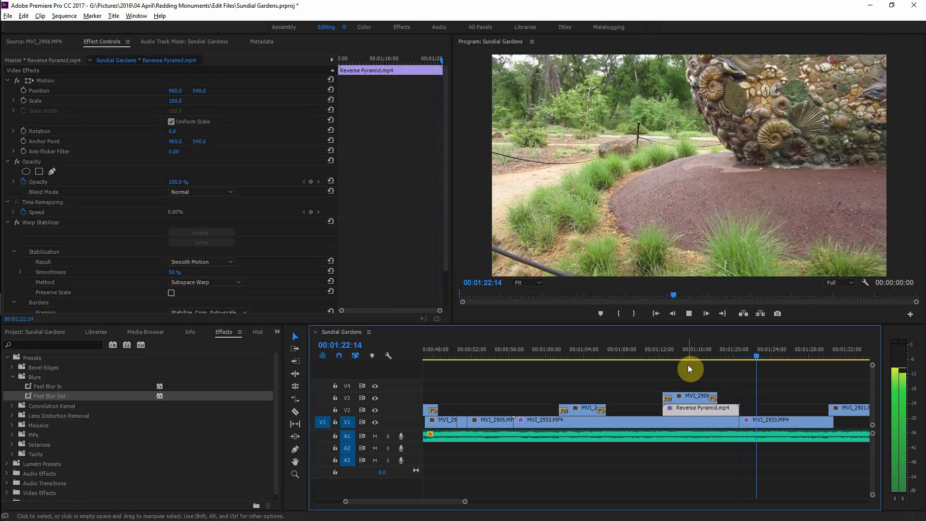
key(ctrl+s)
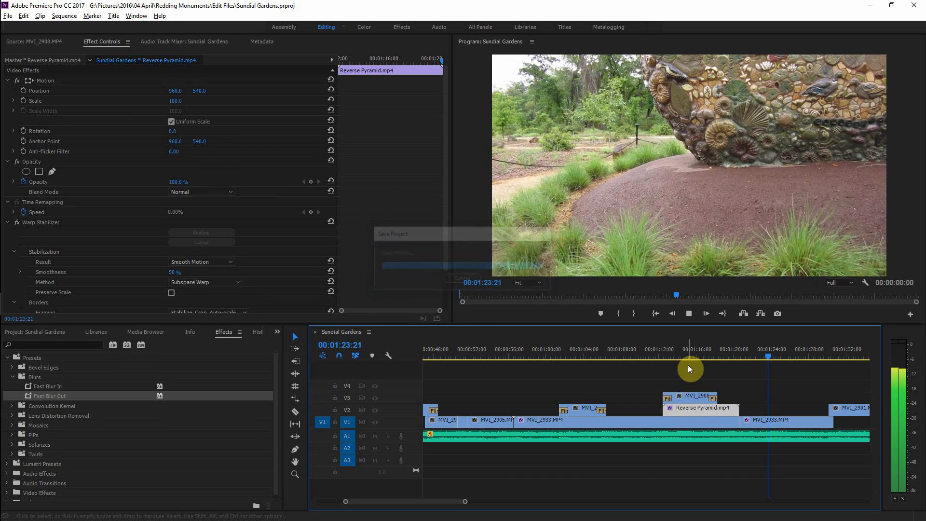
key(space)
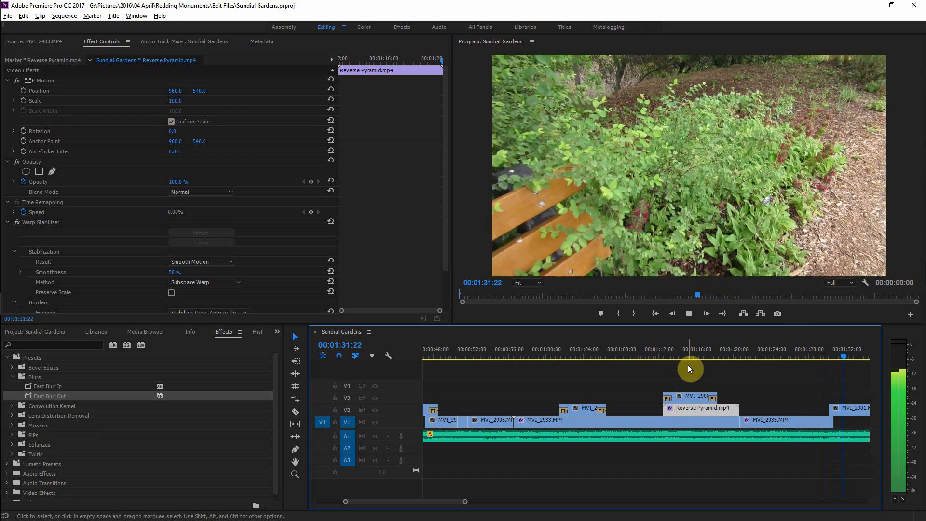
key(space)
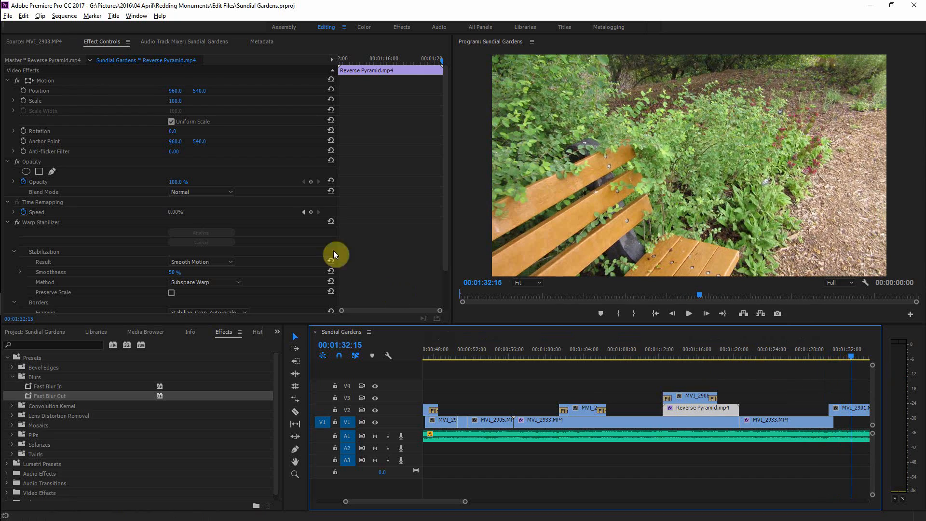
Step: Select the Young_And_Old_Know_Love.mp3 music clip and set its Volume level to -14 dB while listening
click(56, 41)
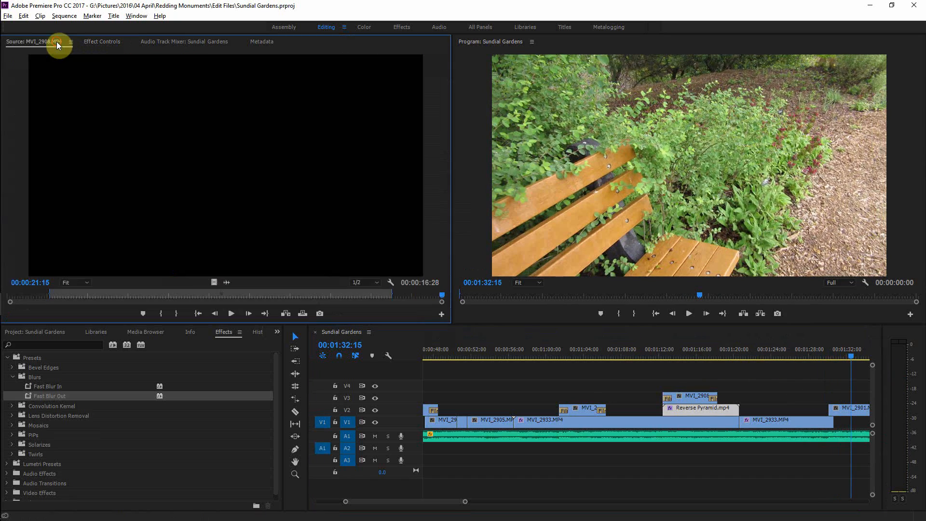
click(109, 43)
click(444, 438)
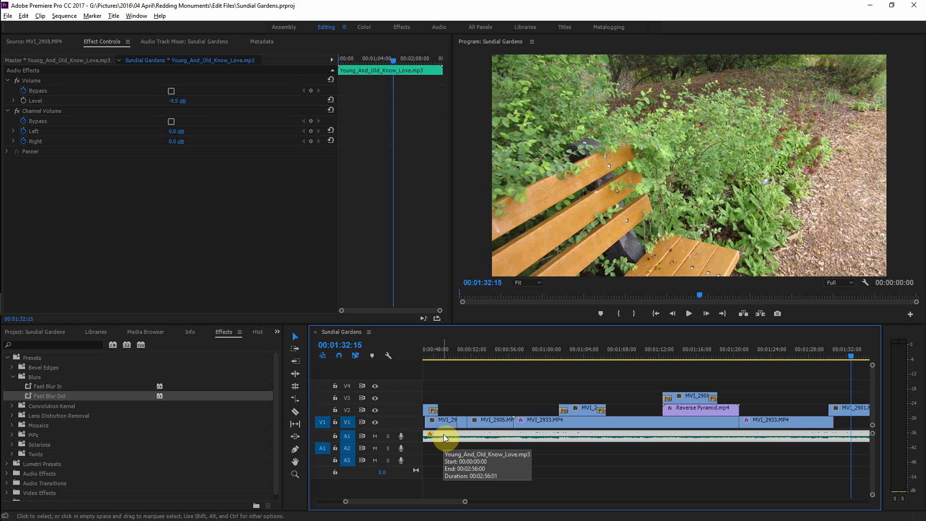
click(176, 102)
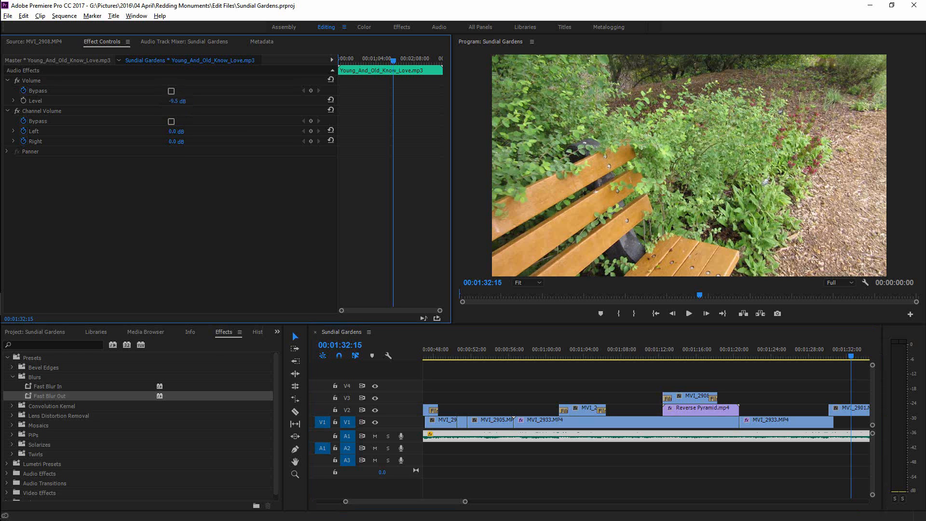
drag(177, 102, 135, 101)
key(space)
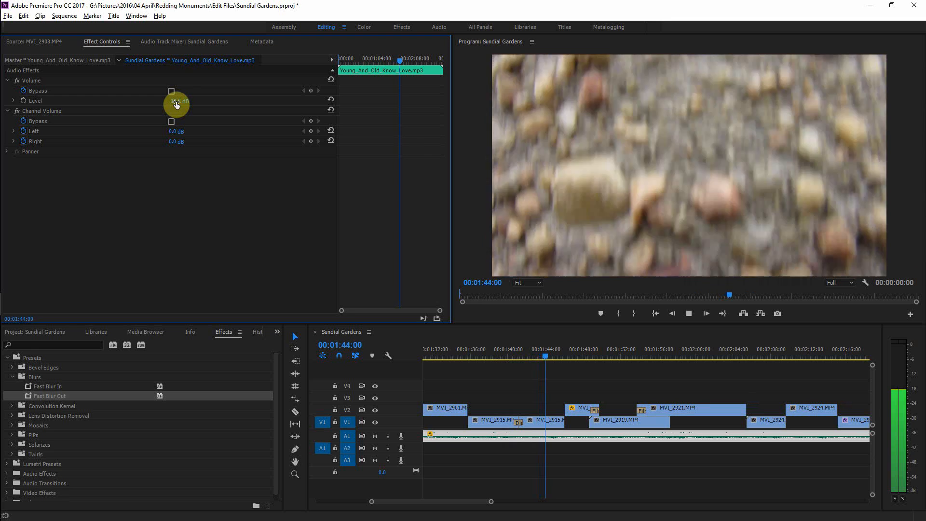
drag(176, 102, 128, 101)
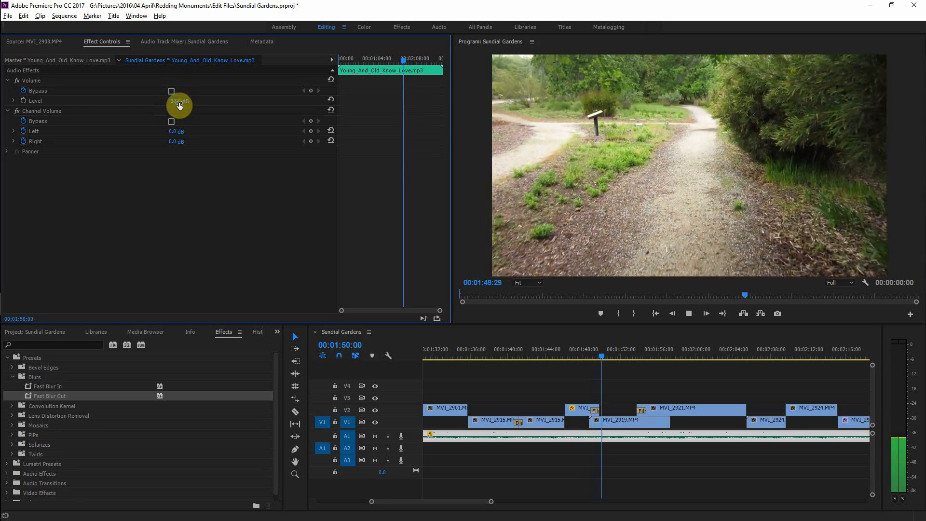
drag(179, 102, 214, 102)
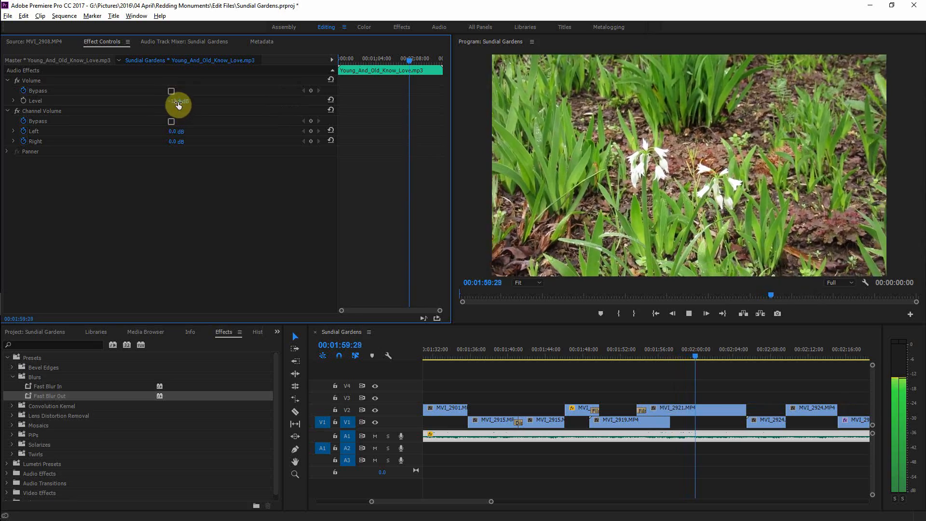
click(180, 100)
text(-14)
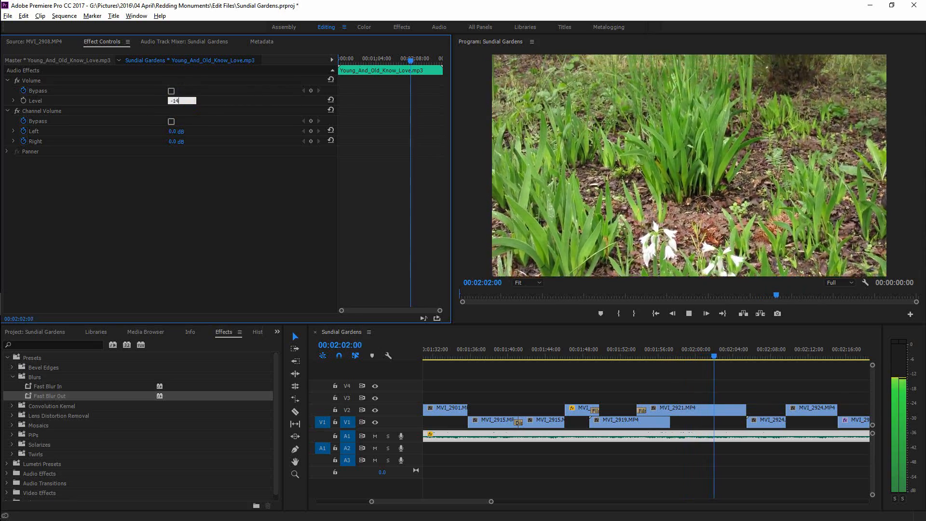
key(Return)
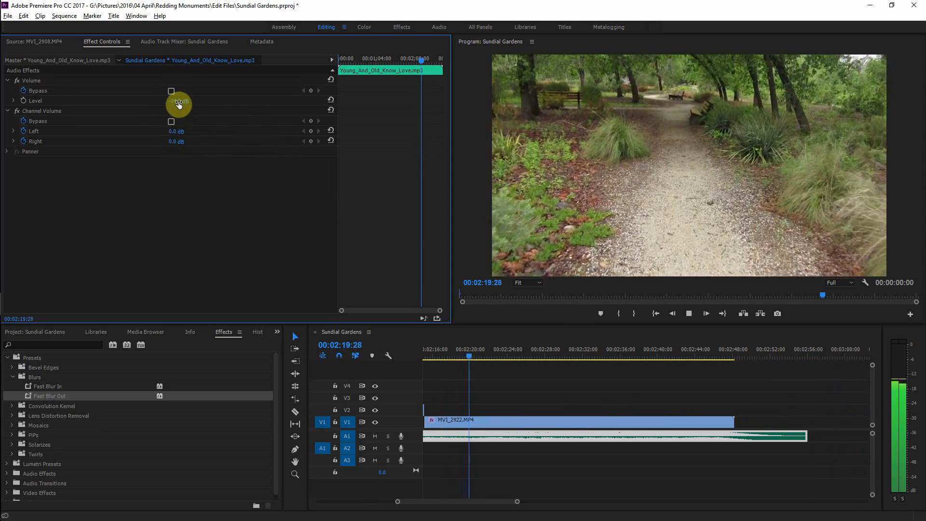
Step: Set the music clip's Volume level to -9.5 dB
drag(178, 102, 203, 101)
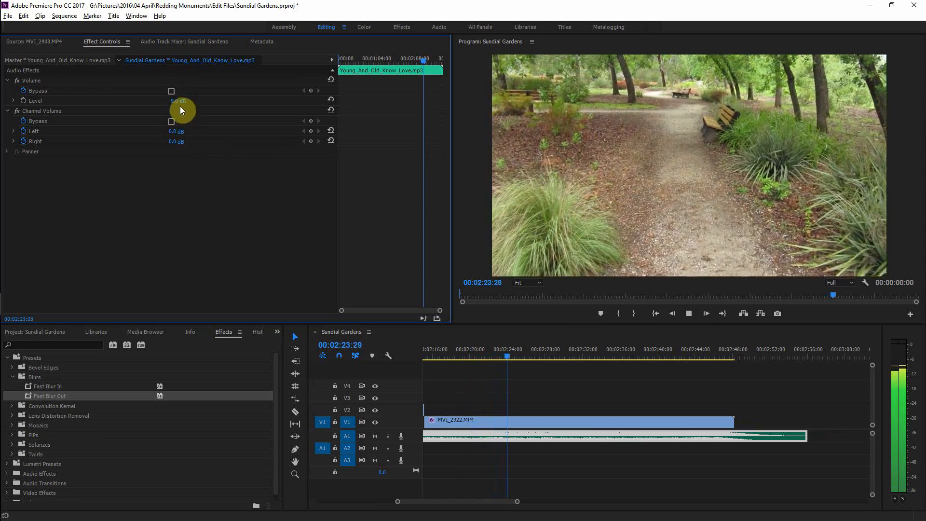
click(181, 100)
text(-9.5)
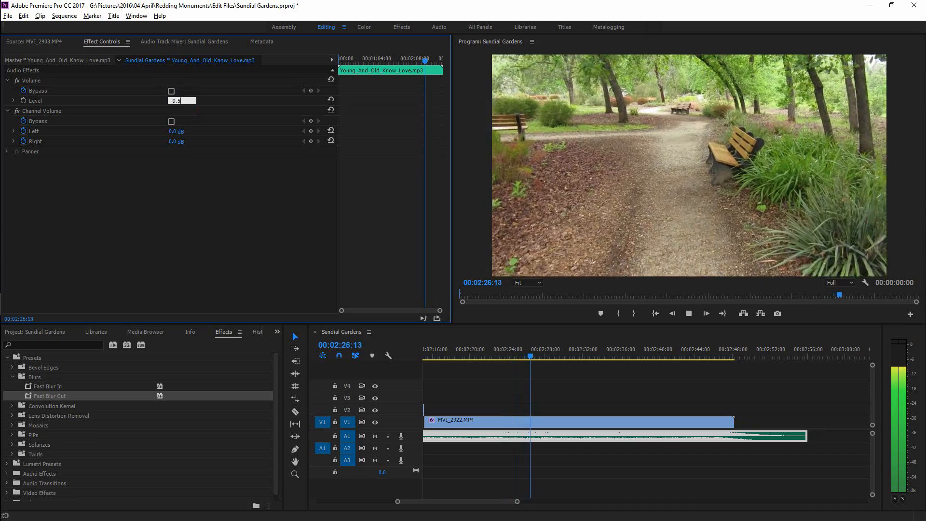
key(Return)
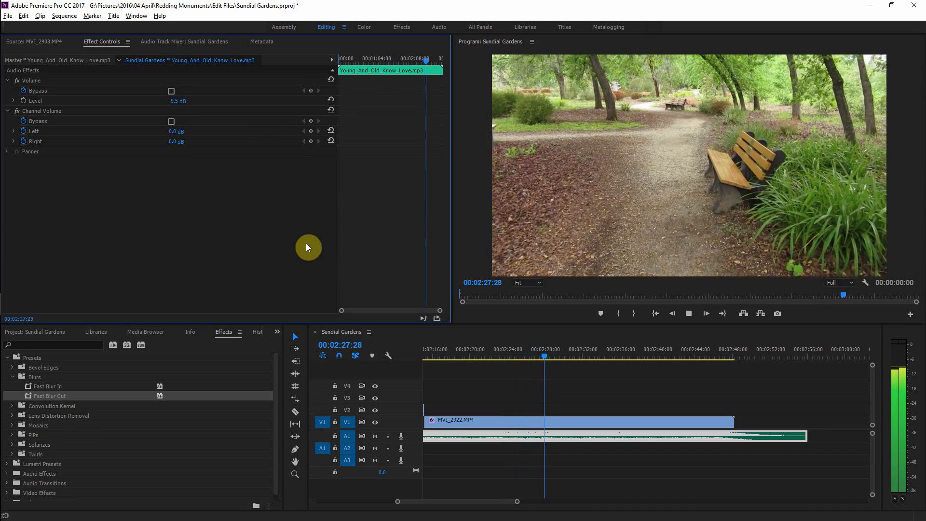
Step: Save the project, fit the whole sequence in the timeline, deselect clips and return to the sequence start
key(ctrl+s)
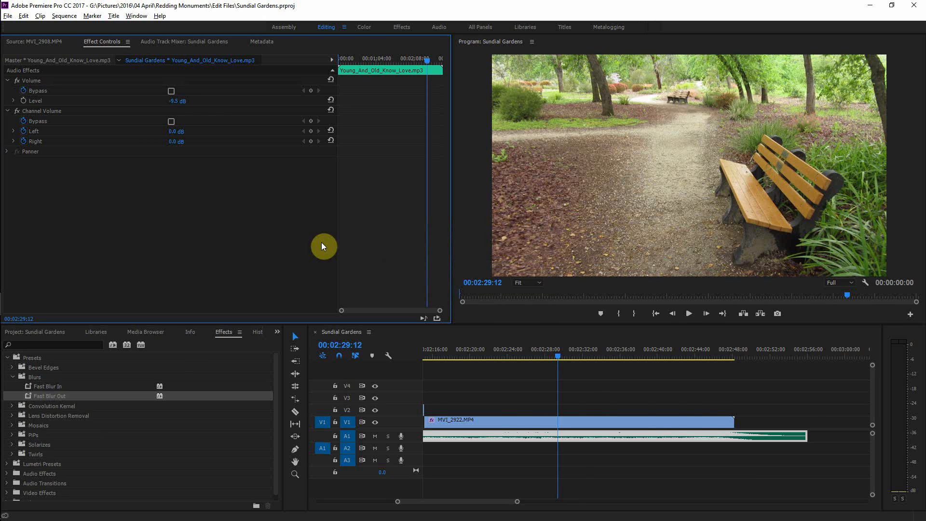
key(backslash)
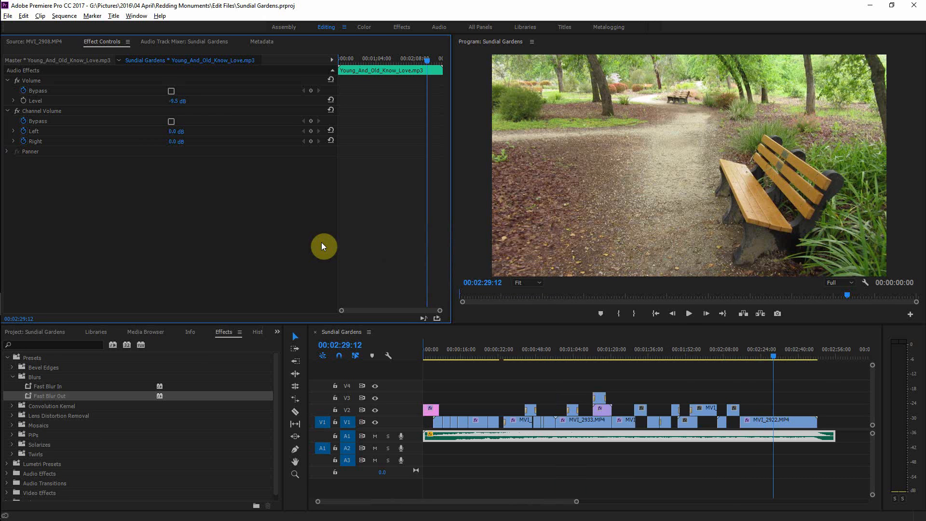
click(472, 388)
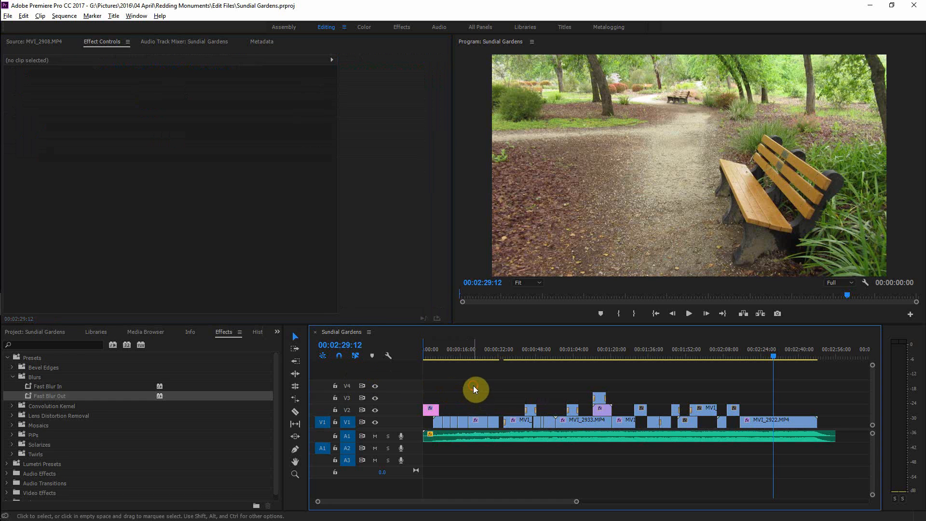
key(Home)
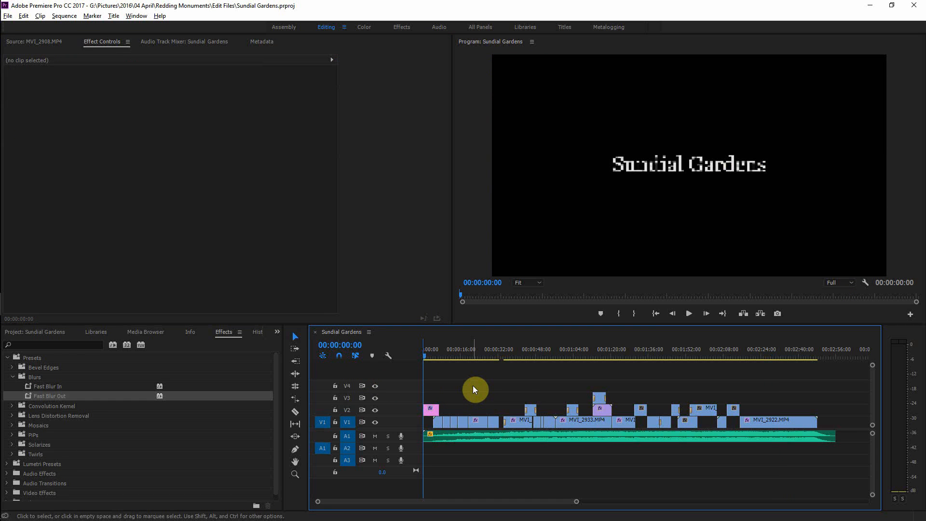